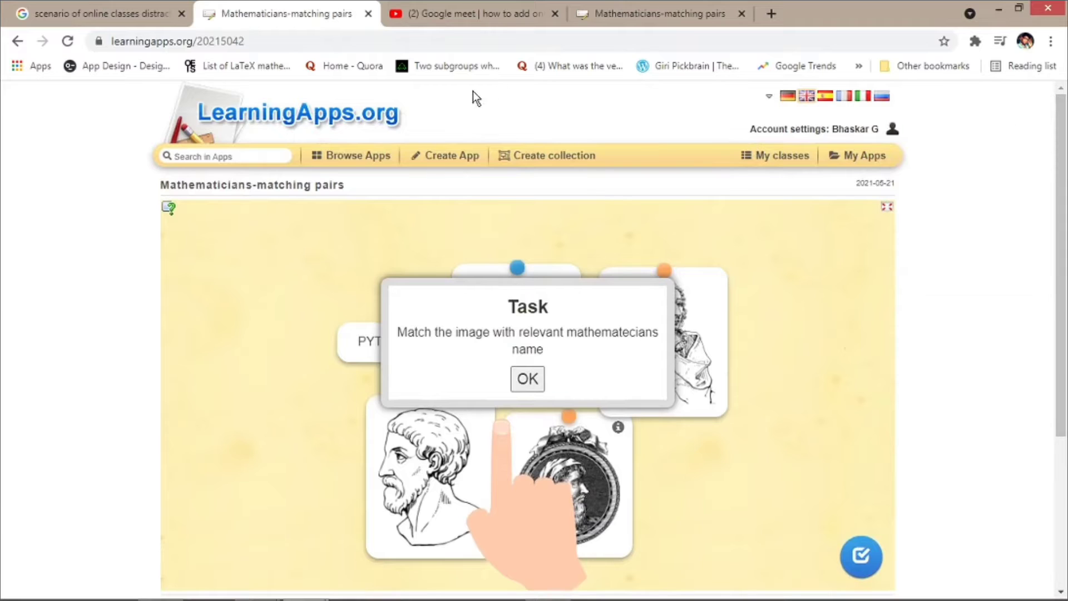
# Start creating a new app from the Matching Pairs template
pyautogui.click(464, 145)
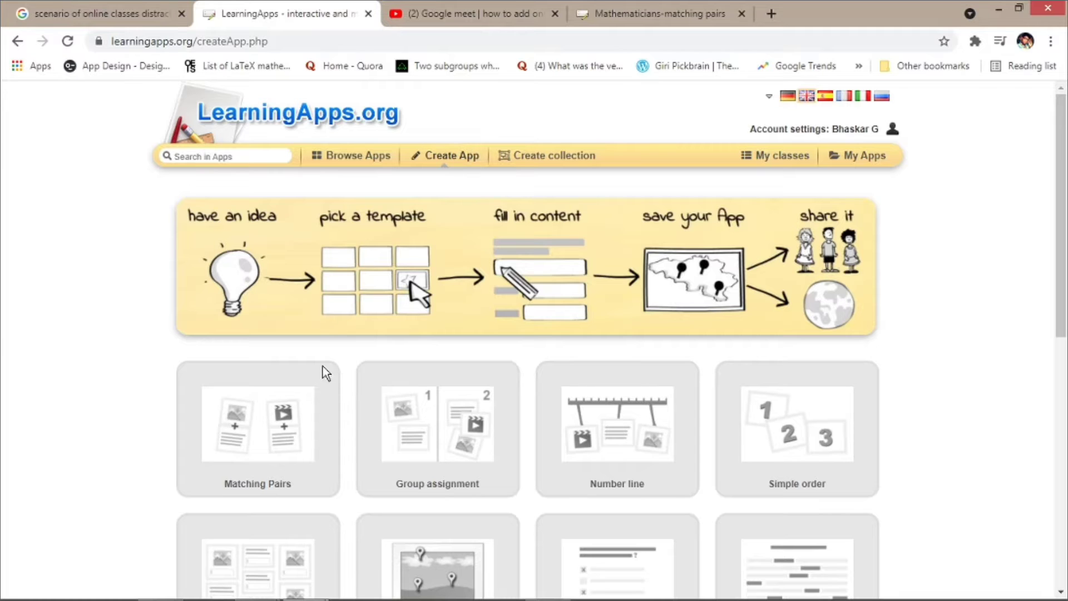
pyautogui.click(310, 422)
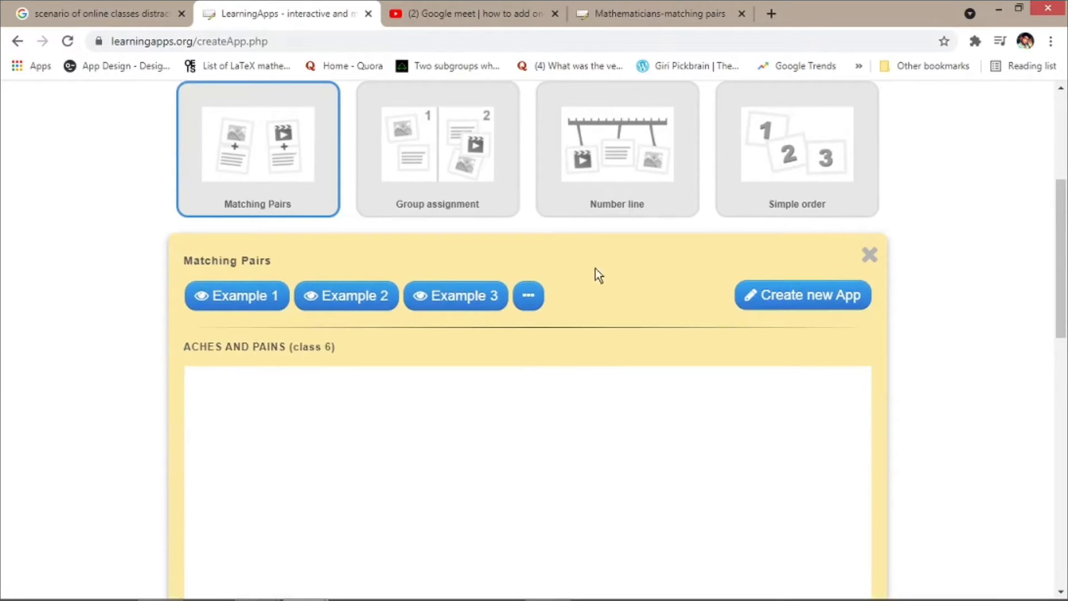
pyautogui.click(803, 298)
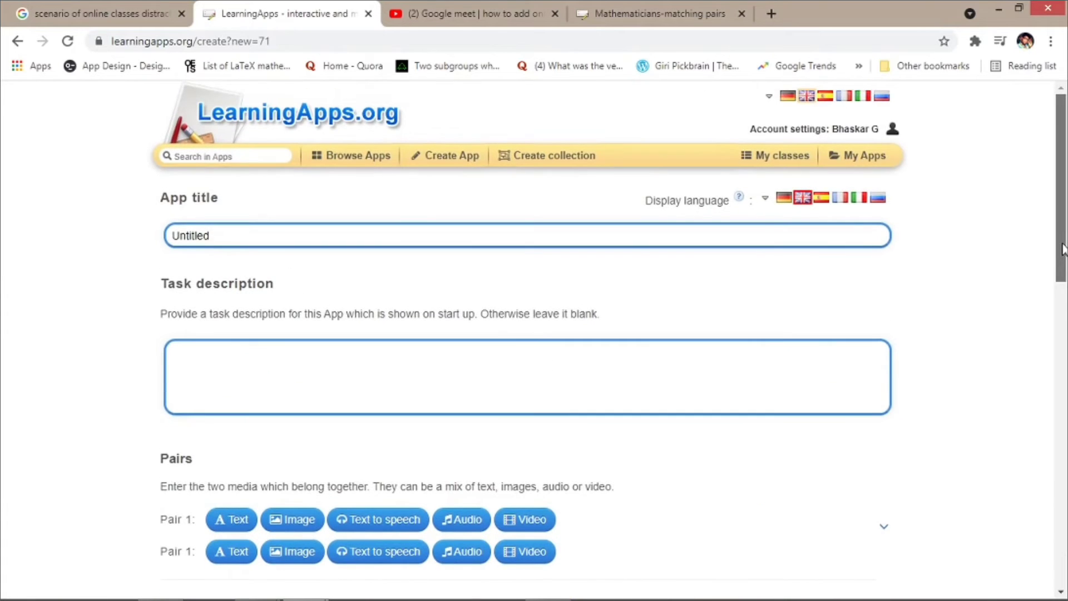
pyautogui.moveTo(1062, 249); pyautogui.dragTo(906, 248)
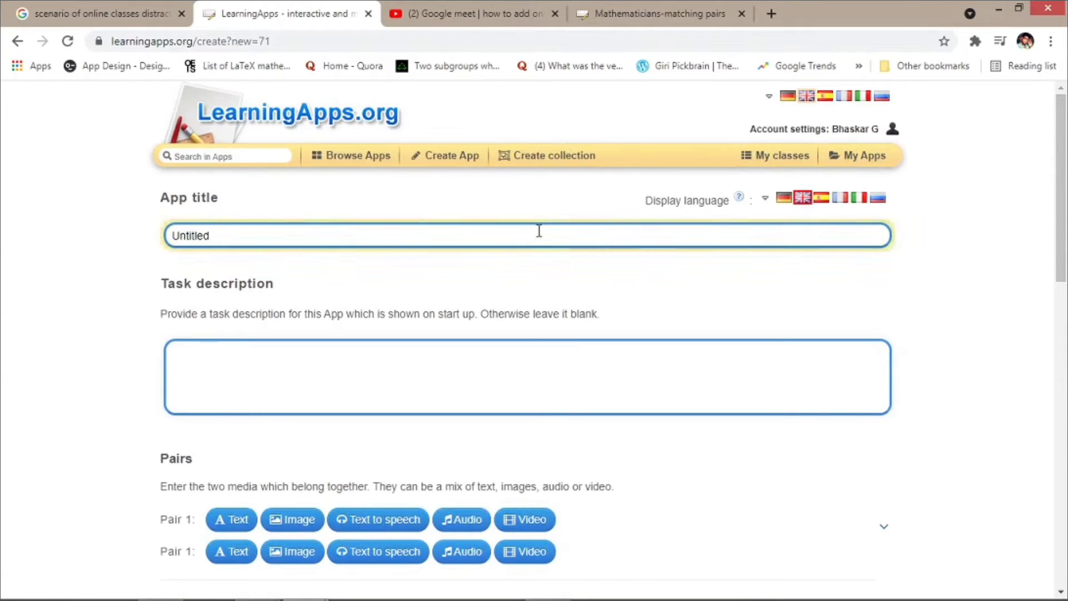
# Switch the keyboard input to Telugu with the Microsoft Indic Language Input for writing the task description
pyautogui.click(308, 356)
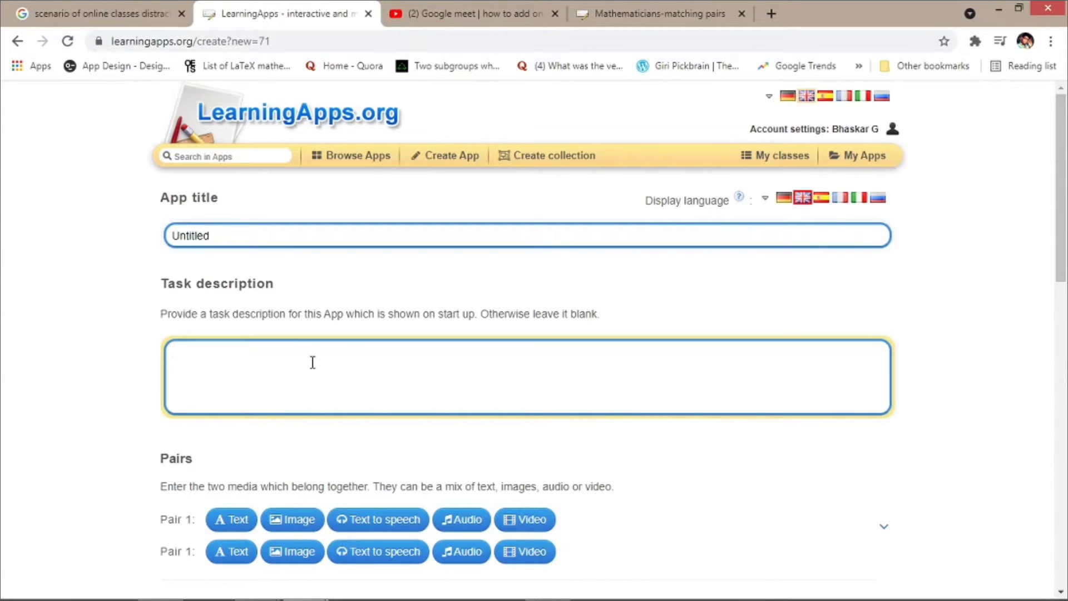
pyautogui.click(986, 585)
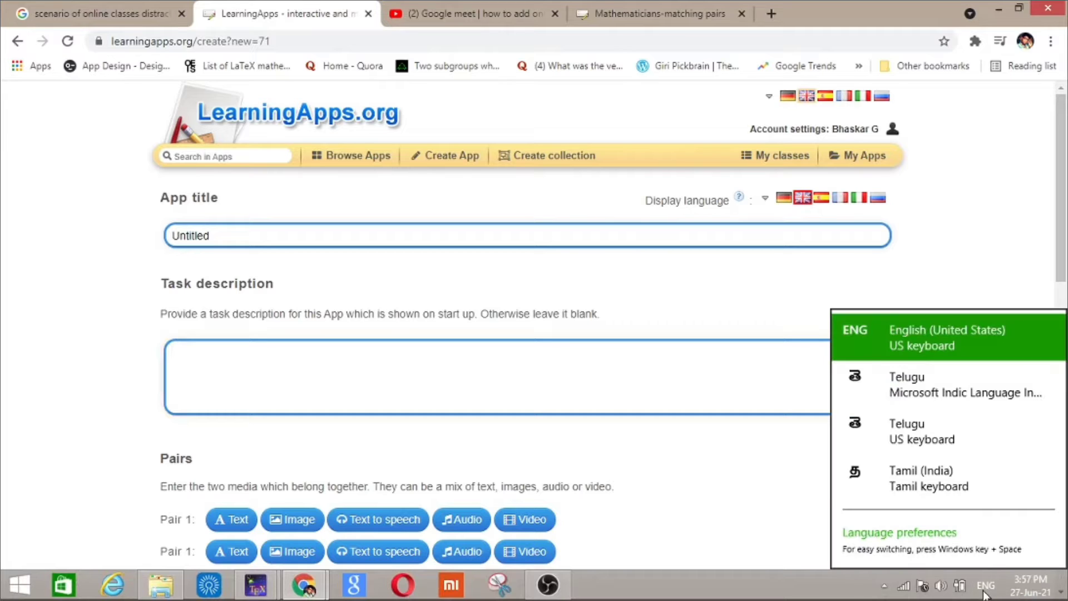
pyautogui.click(958, 390)
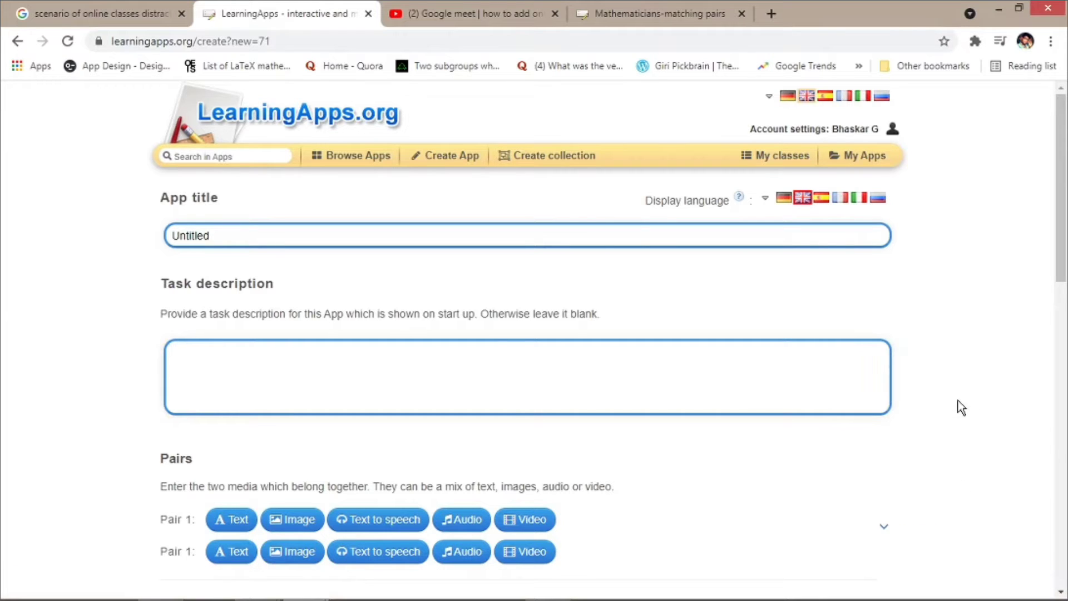
pyautogui.click(502, 359)
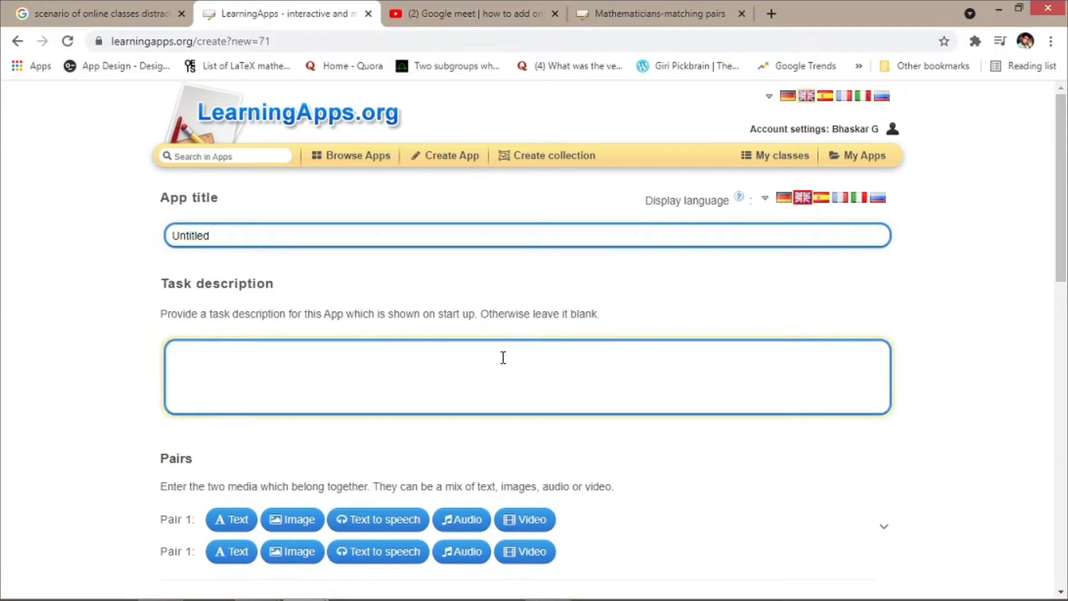
# Write the task description in Telugu as "మీరు, రాయండి గుర్తించండి", picking the transliteration suggestions
pyautogui.write('you')
pyautogui.press('BackSpace')
pyautogui.press('BackSpace')
pyautogui.press('BackSpace')
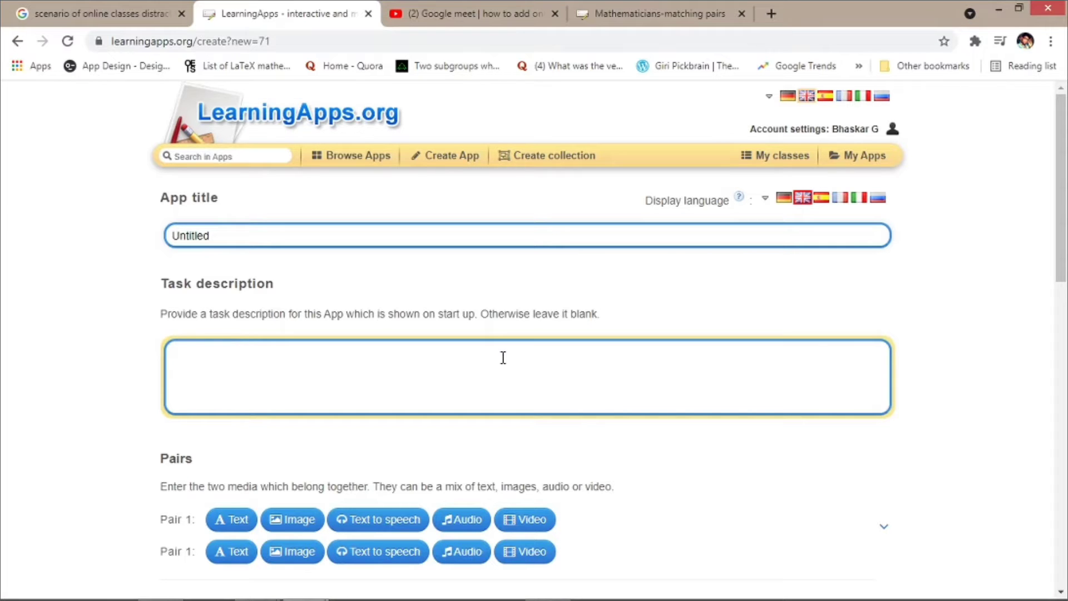
pyautogui.write('meeru')
pyautogui.click(181, 396)
pyautogui.write(', yo')
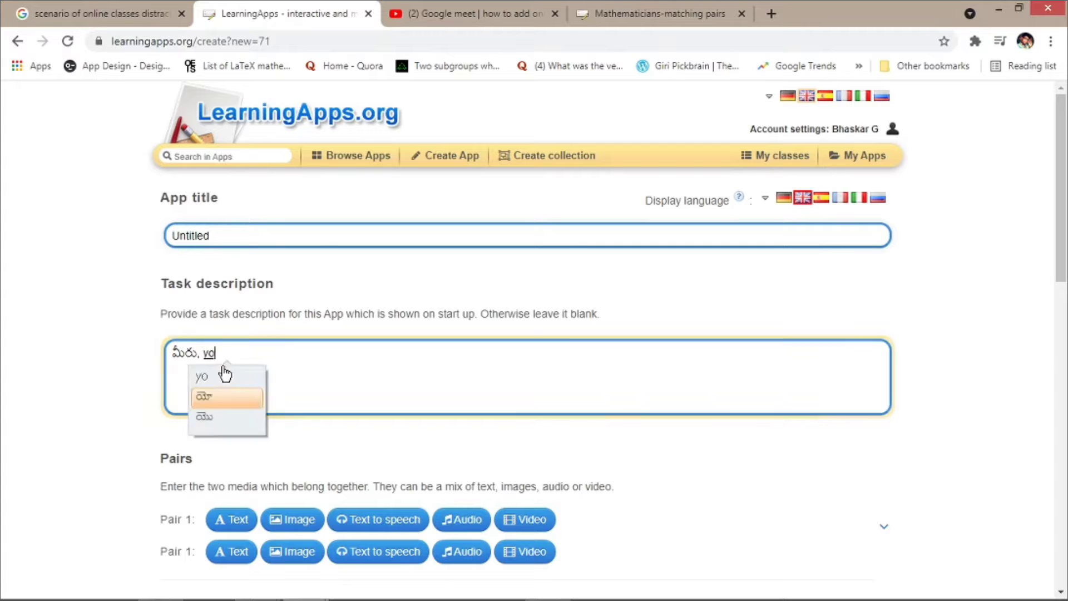
pyautogui.write('u rayandi')
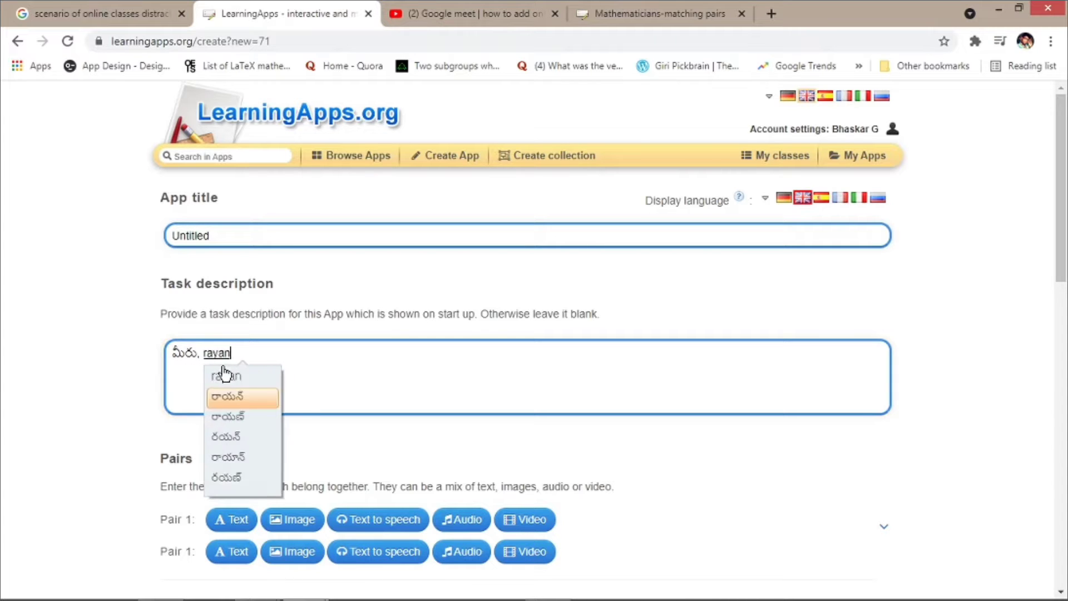
pyautogui.click(232, 389)
pyautogui.write('gurthinchandi')
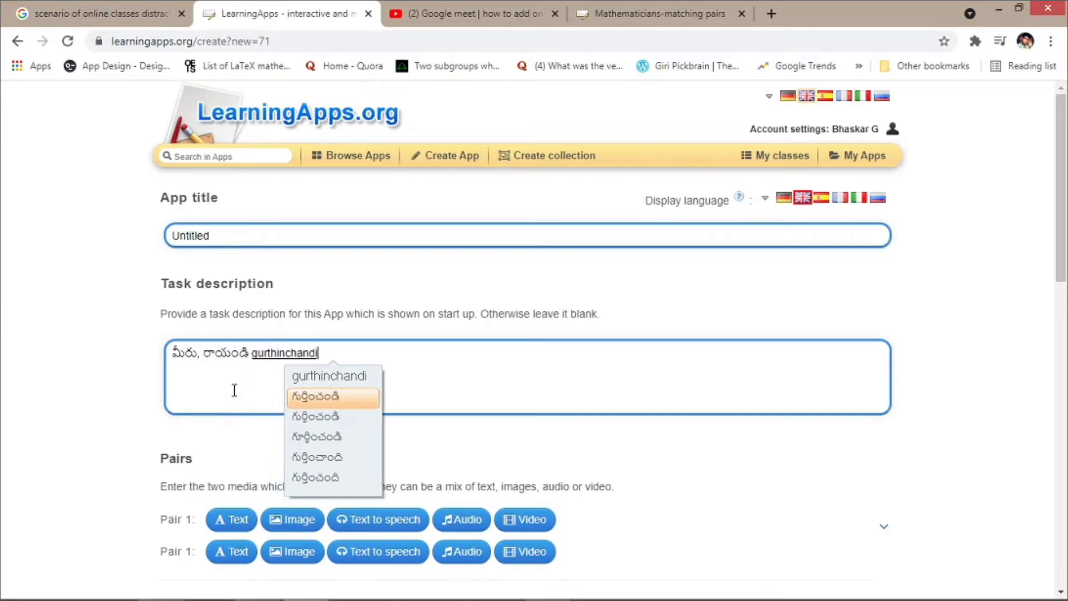
pyautogui.click(314, 395)
# Switch the keyboard input back to English (United States) with the US keyboard
pyautogui.scroll(-2, 315, 394)
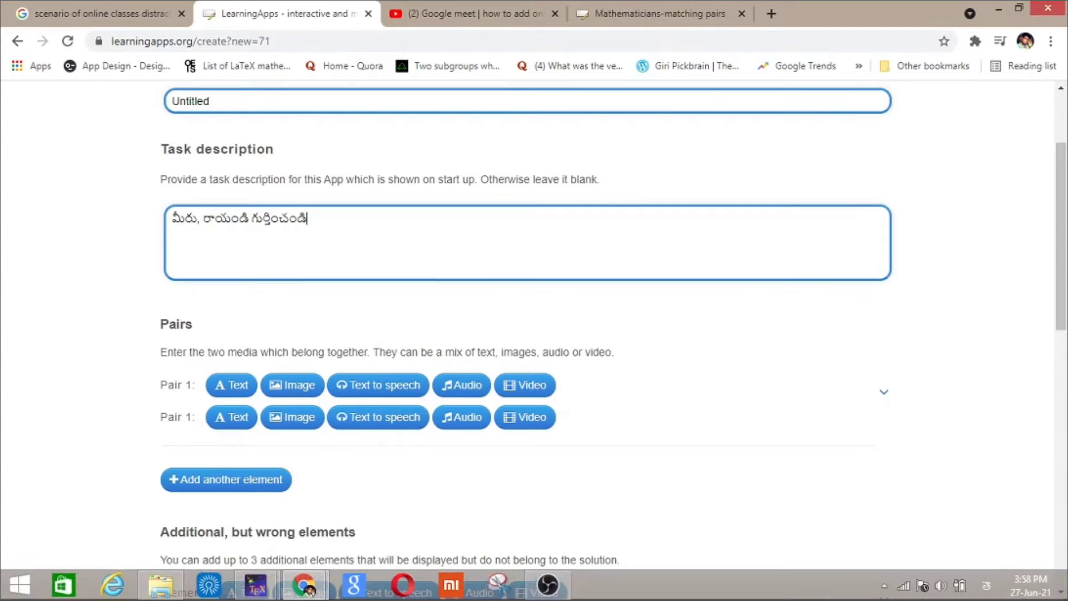
pyautogui.click(985, 588)
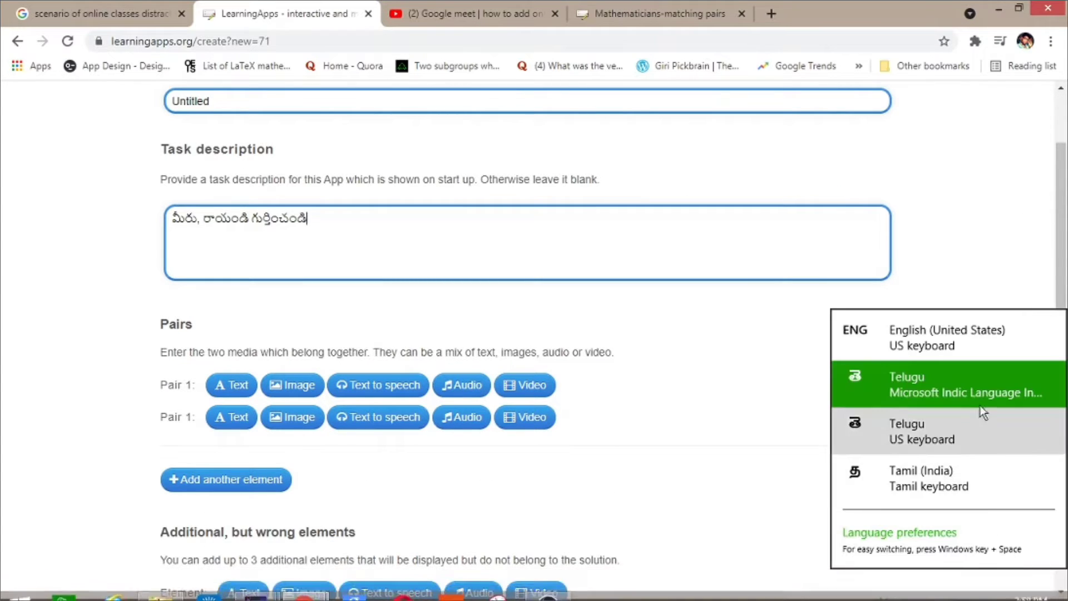
pyautogui.click(977, 350)
pyautogui.click(623, 241)
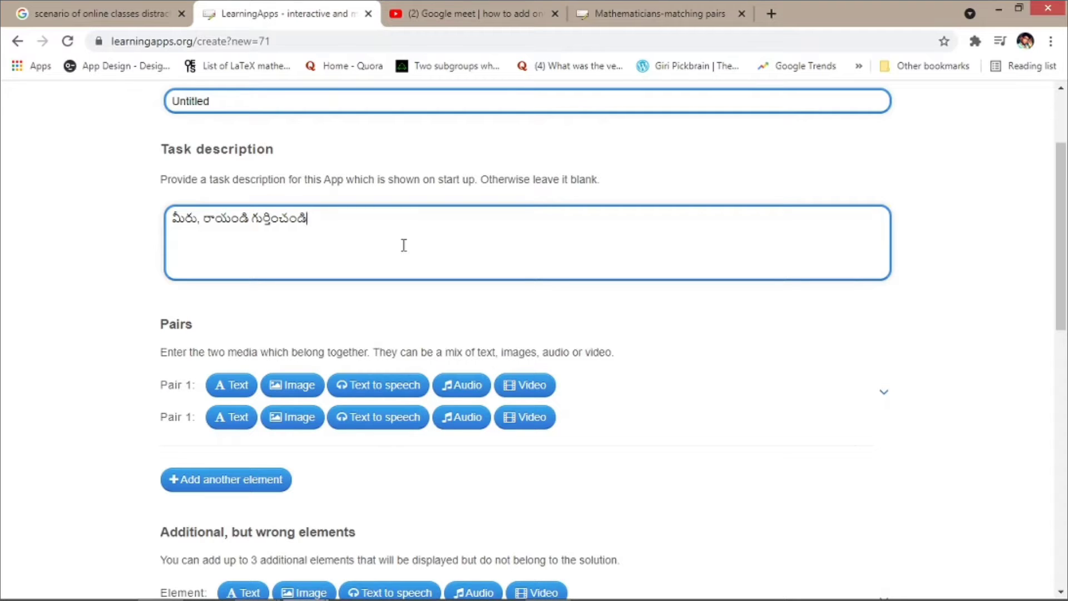
# Make the first element of Pair 1 a text reading "Square"
pyautogui.click(234, 390)
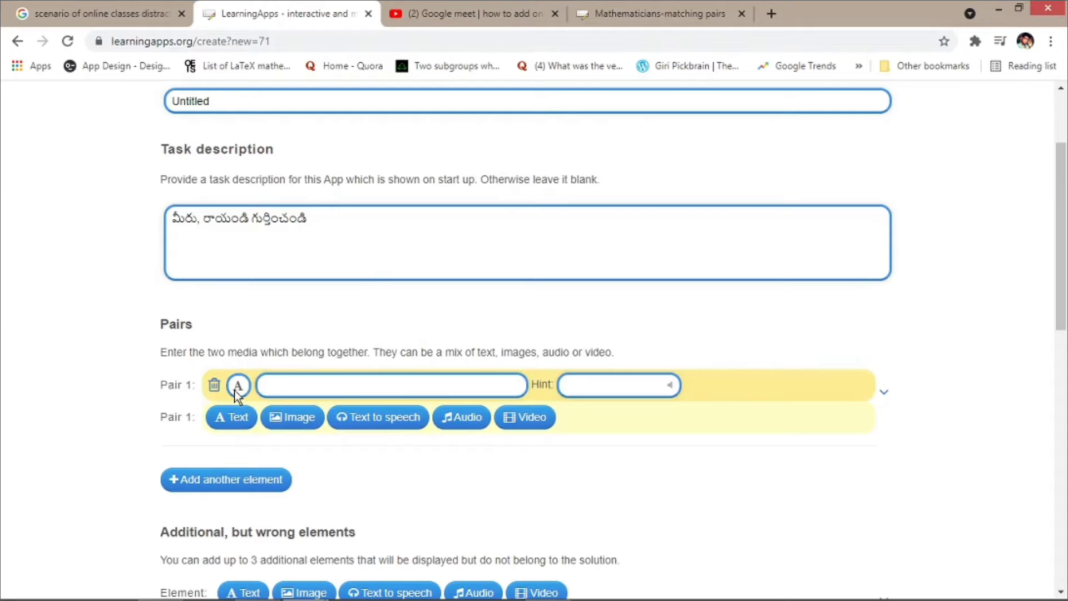
pyautogui.click(214, 385)
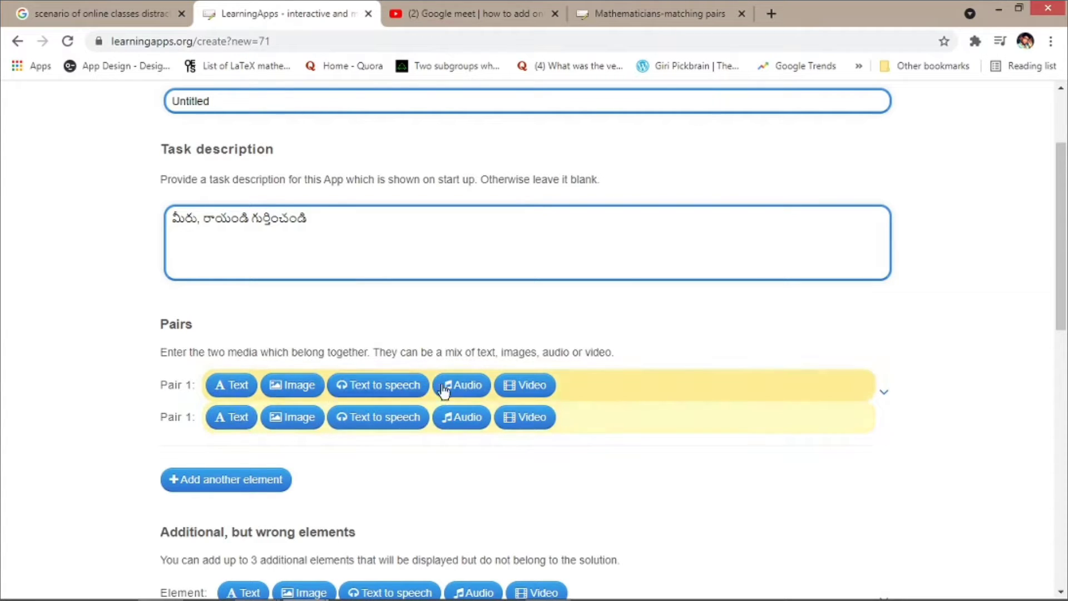
pyautogui.click(241, 389)
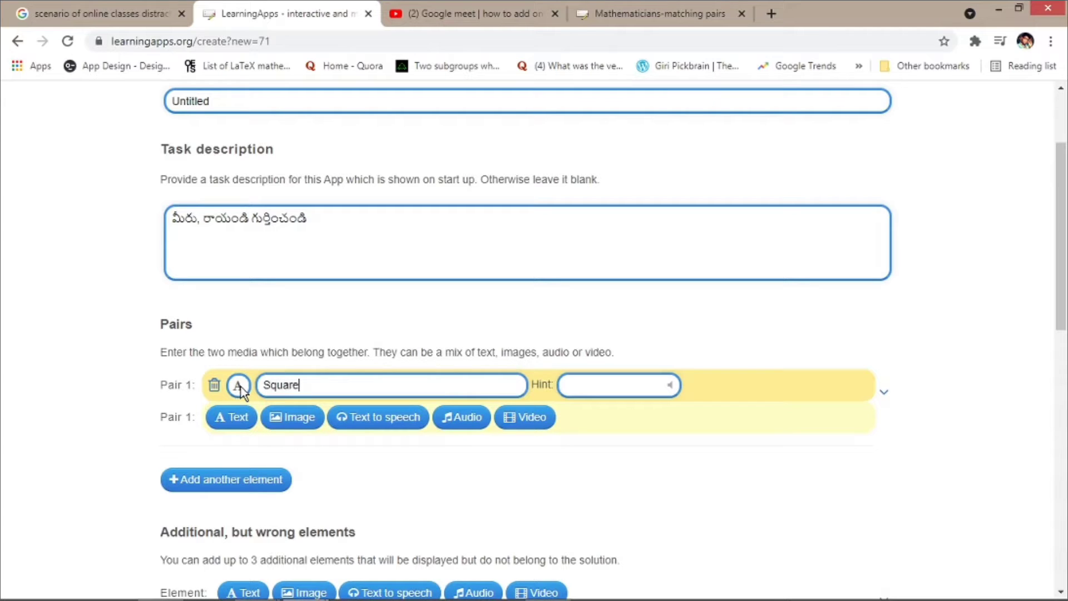
# Make the second element of Pair 1 an image and search the online image sources for "square"
pyautogui.click(275, 417)
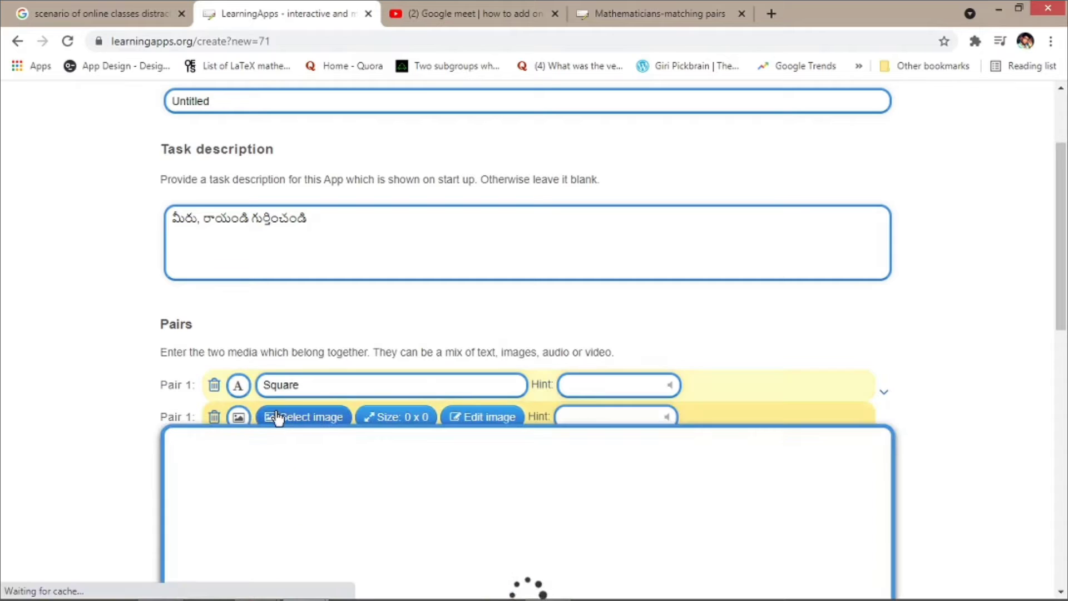
pyautogui.scroll(-5, 501, 250)
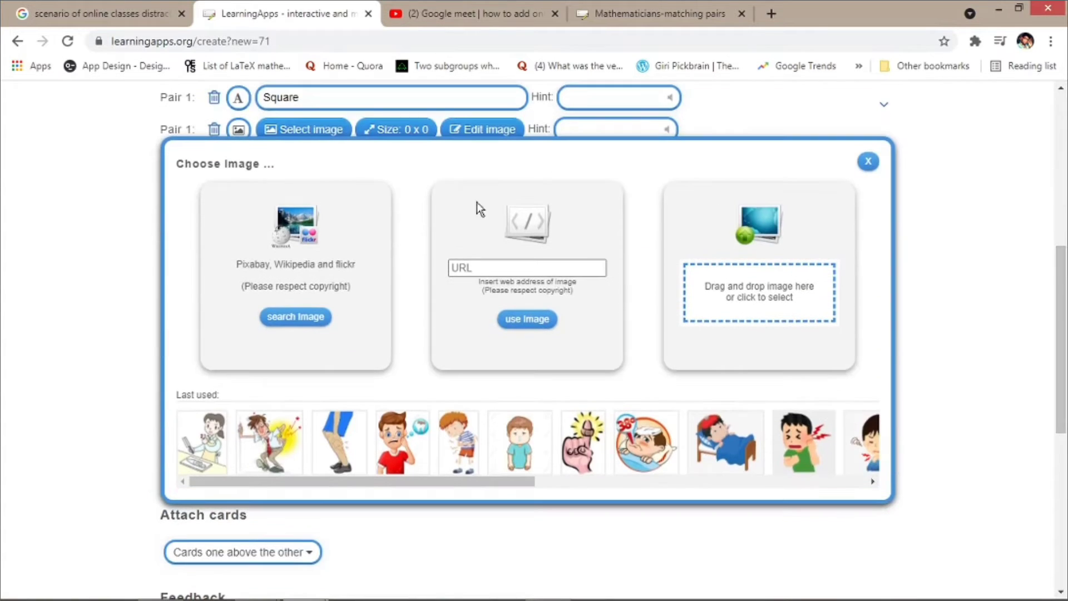
pyautogui.click(316, 323)
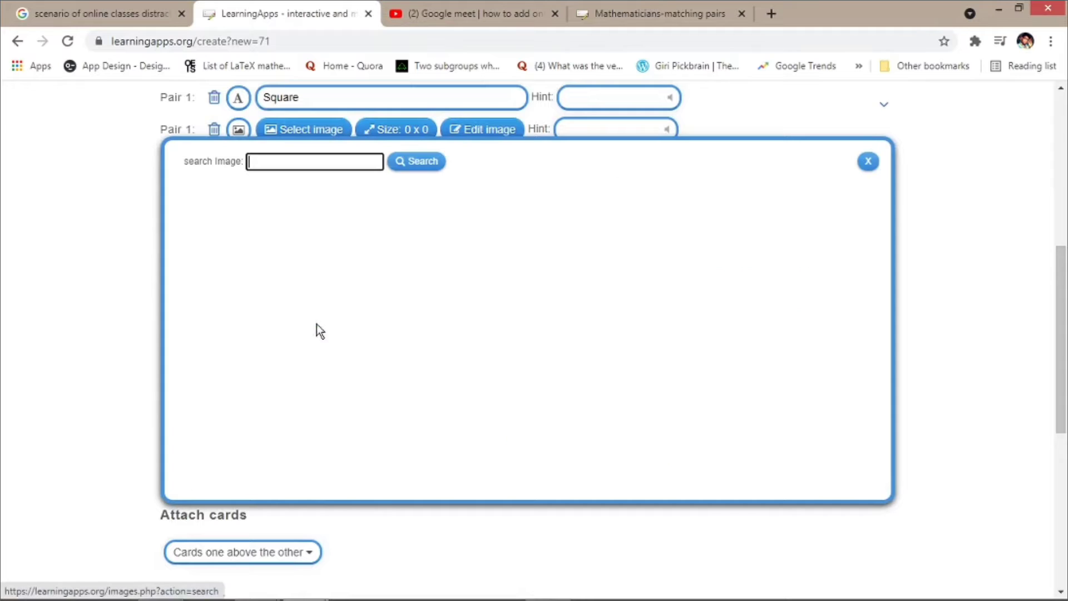
pyautogui.click(306, 162)
pyautogui.write('square')
pyautogui.press('Return')
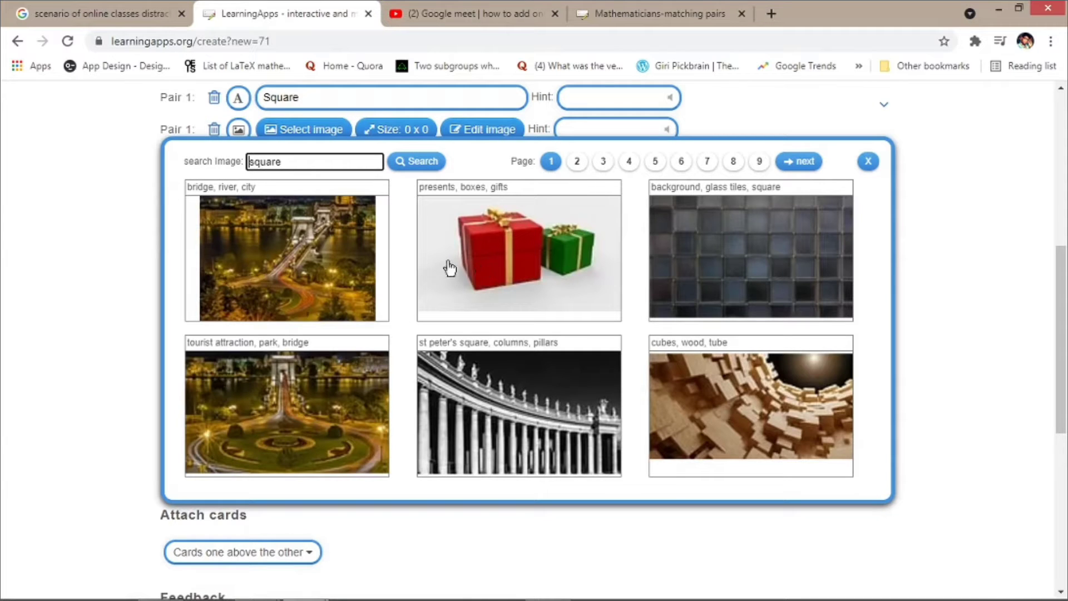
# Use the dark glass tiles picture from the first results page for Pair 1 and check it at full size
pyautogui.click(579, 164)
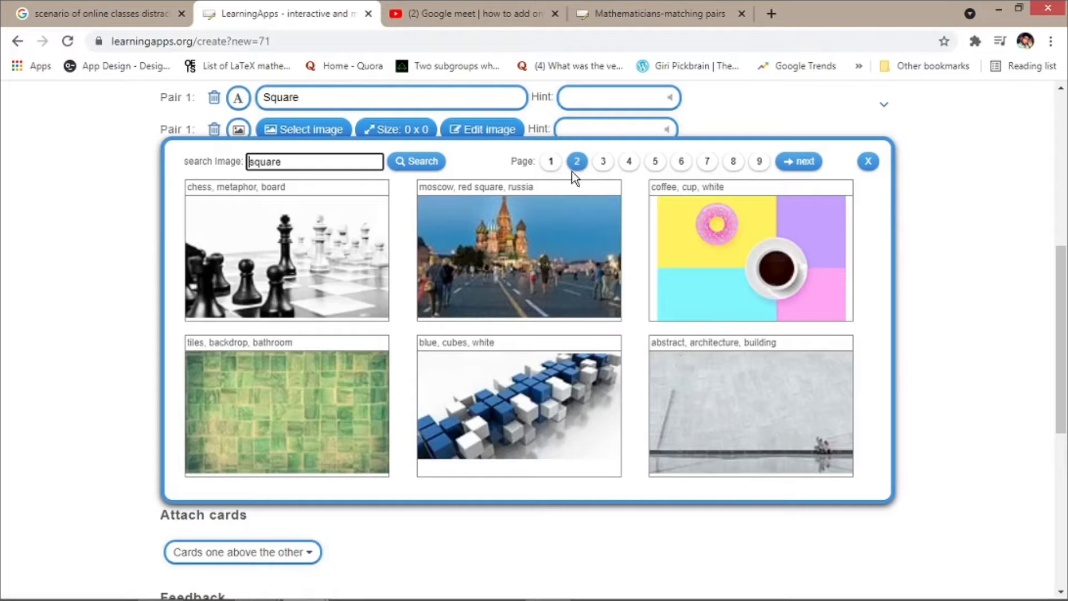
pyautogui.click(549, 164)
pyautogui.click(726, 238)
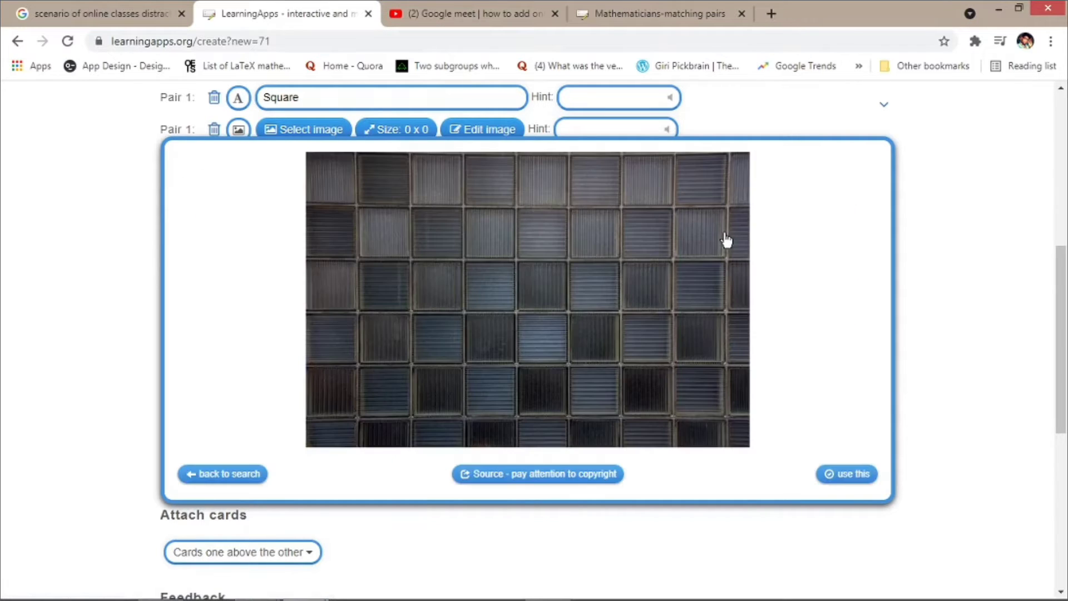
pyautogui.click(845, 479)
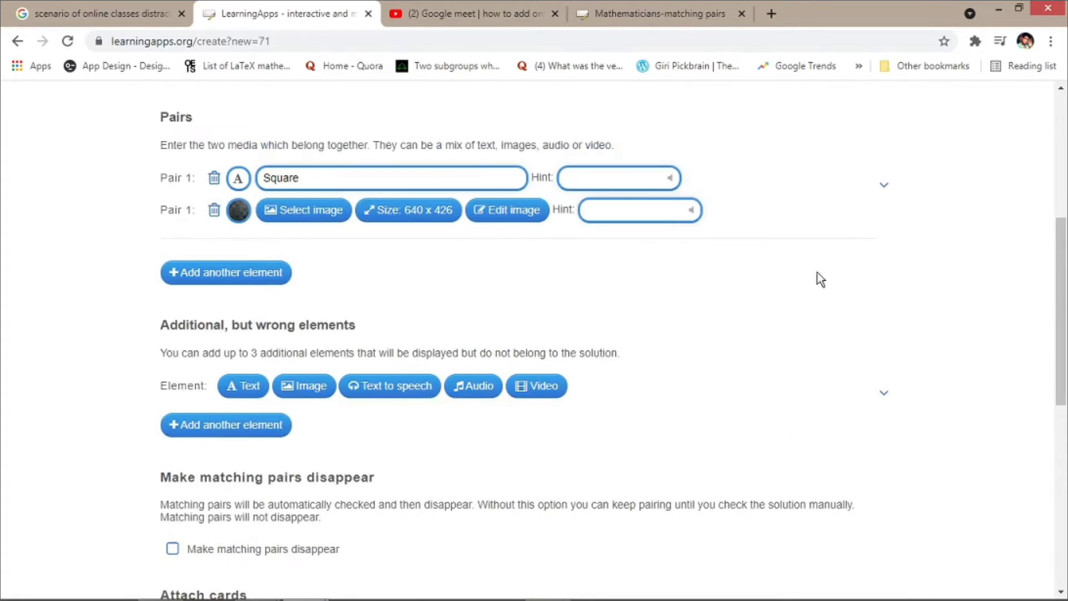
pyautogui.click(235, 208)
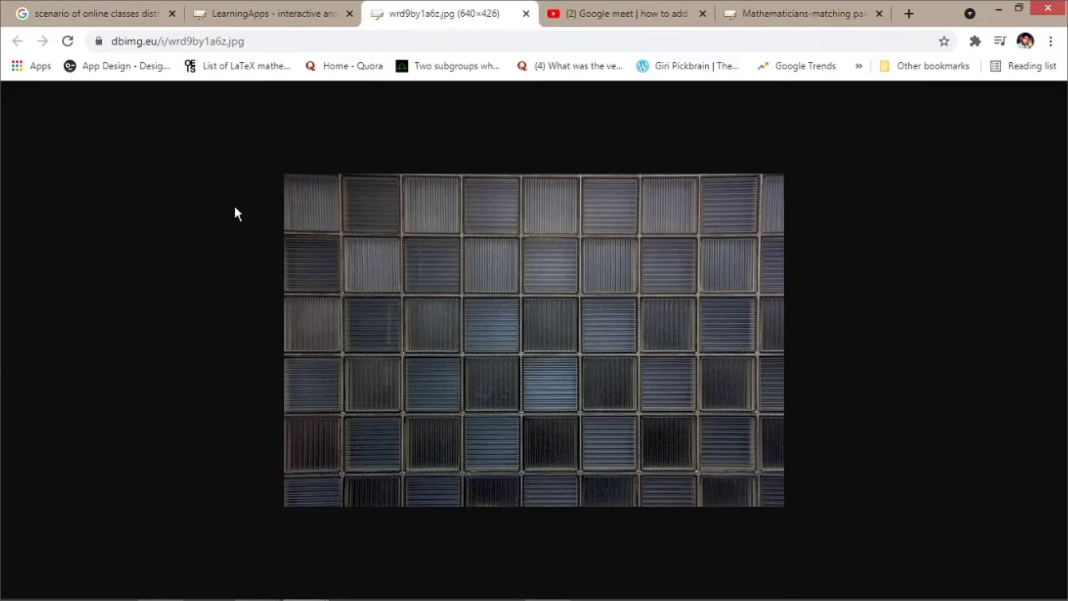
pyautogui.click(526, 13)
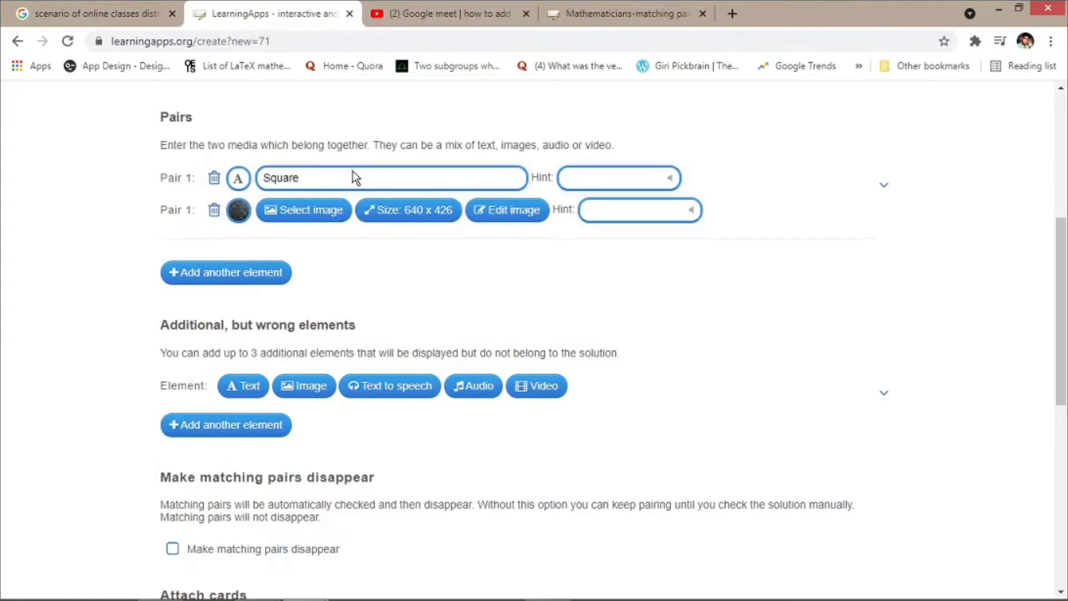
# Open the Pair 1 image in the image editor and add a text object to it
pyautogui.click(505, 210)
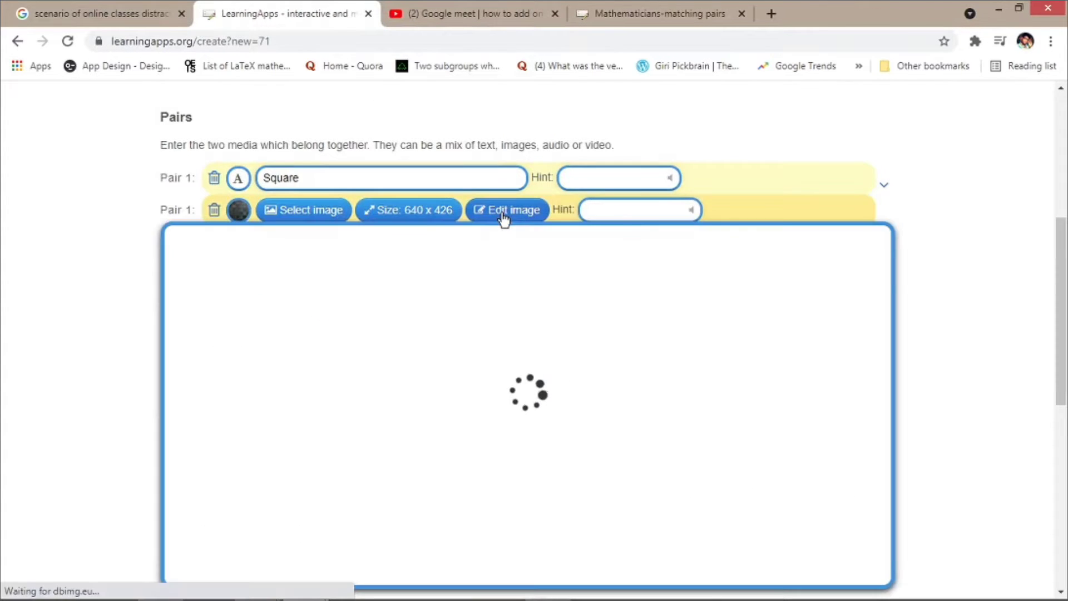
pyautogui.moveTo(1061, 303); pyautogui.dragTo(1060, 356)
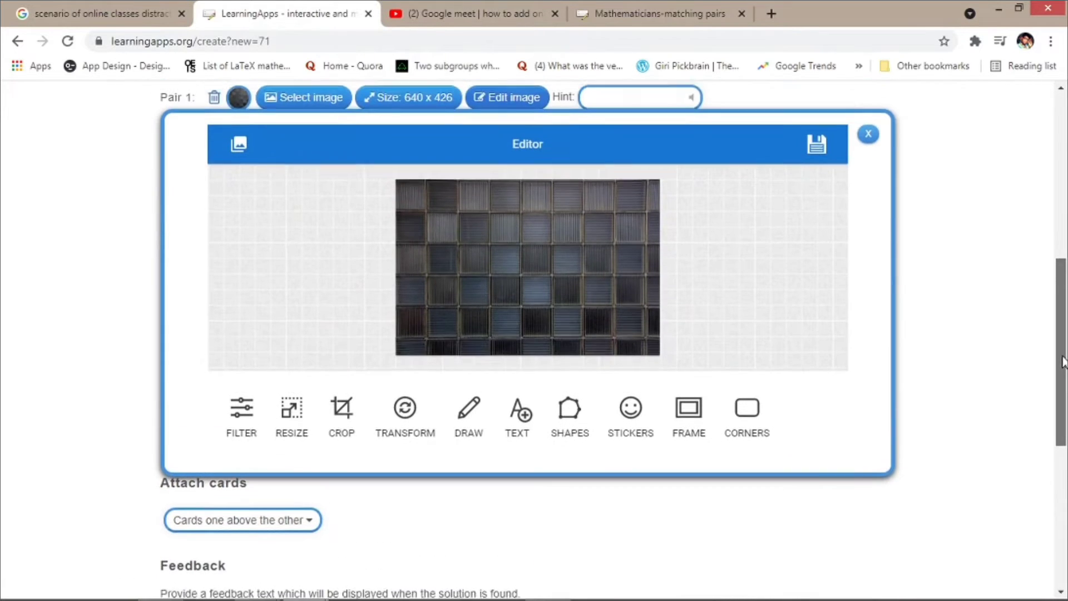
pyautogui.click(517, 423)
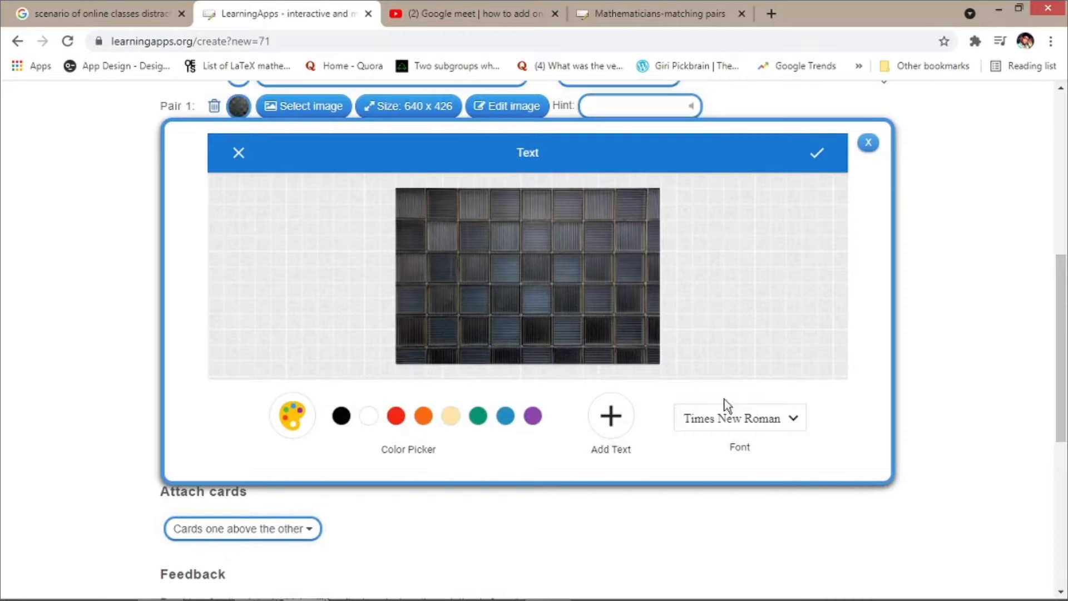
pyautogui.click(611, 417)
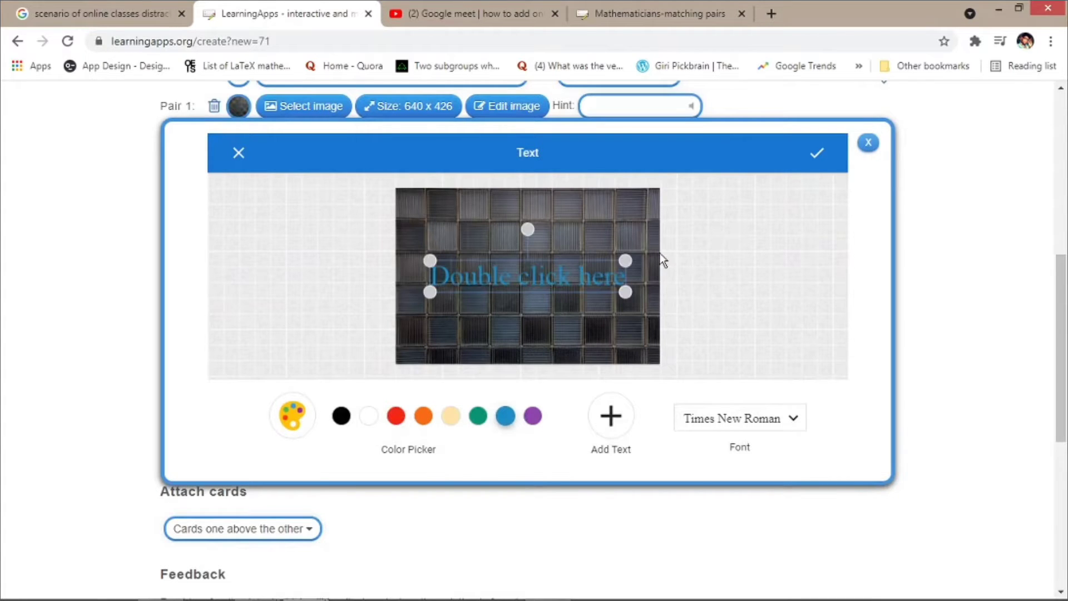
# Replace the placeholder text on the Pair 1 image with "Identify the shapes"
pyautogui.doubleClick(544, 274)
pyautogui.press('BackSpace')
pyautogui.press('BackSpace')
pyautogui.press('BackSpace')
pyautogui.press('BackSpace')
pyautogui.press('BackSpace')
pyautogui.press('BackSpace')
pyautogui.press('BackSpace')
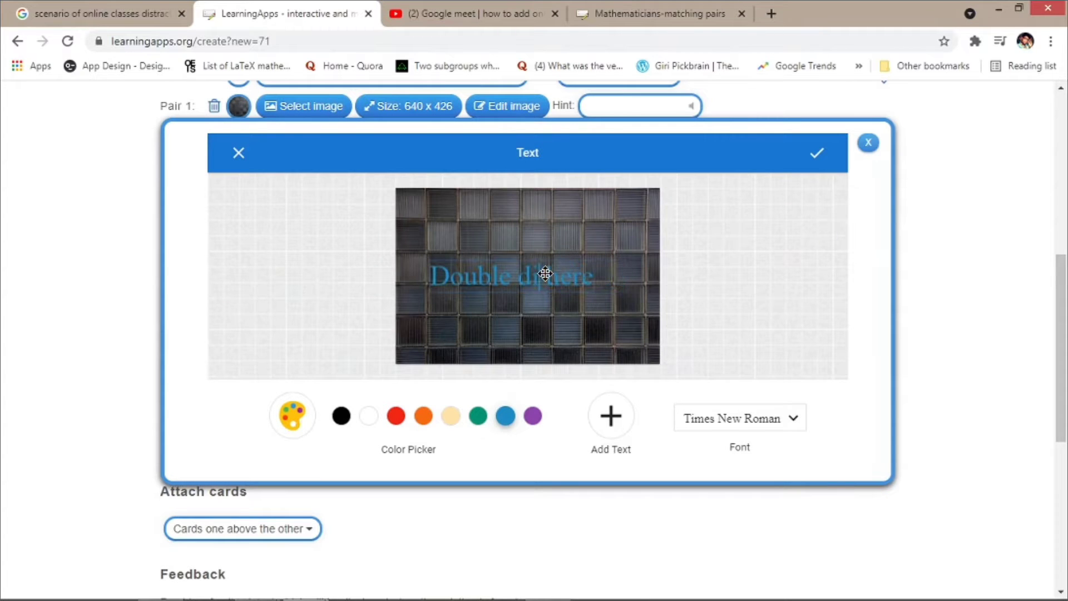
pyautogui.press('Delete')
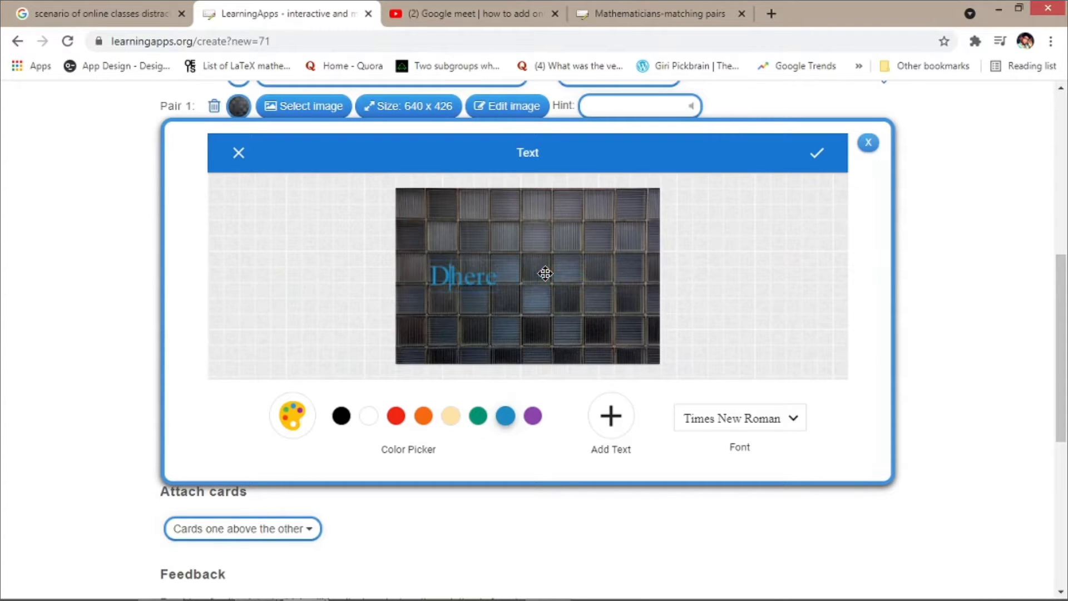
pyautogui.press('BackSpace')
pyautogui.press('Delete')
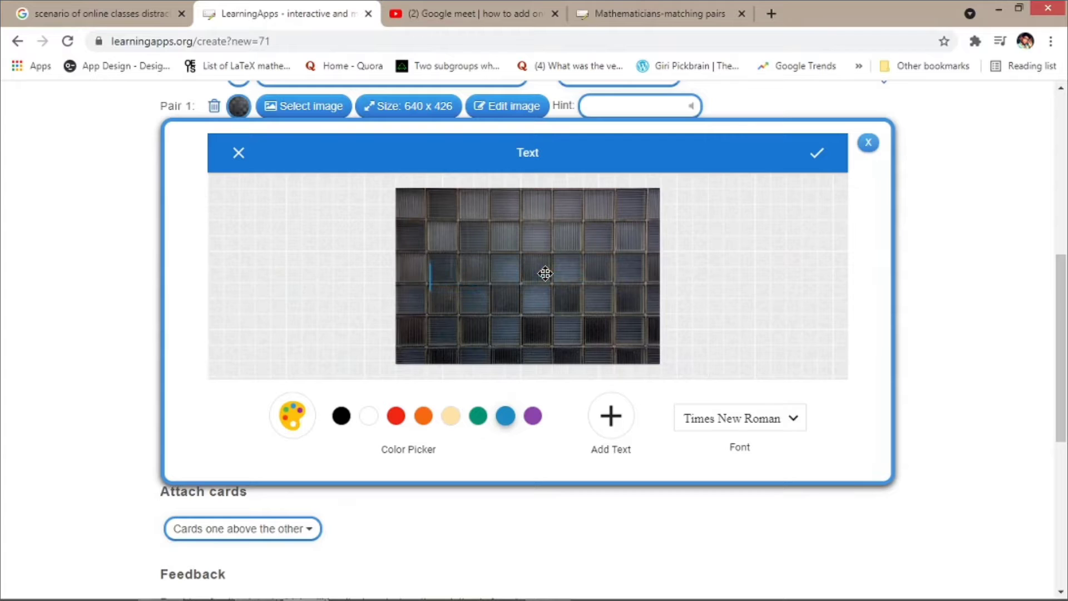
pyautogui.write('Identi')
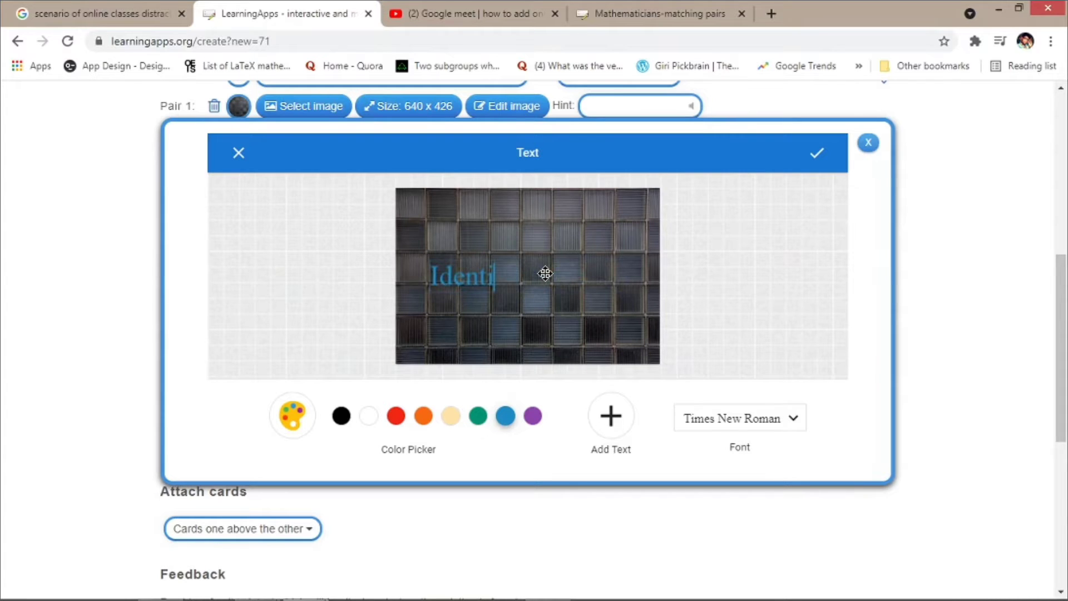
pyautogui.write('fy the sha')
pyautogui.press('BackSpace')
pyautogui.write('hapes')
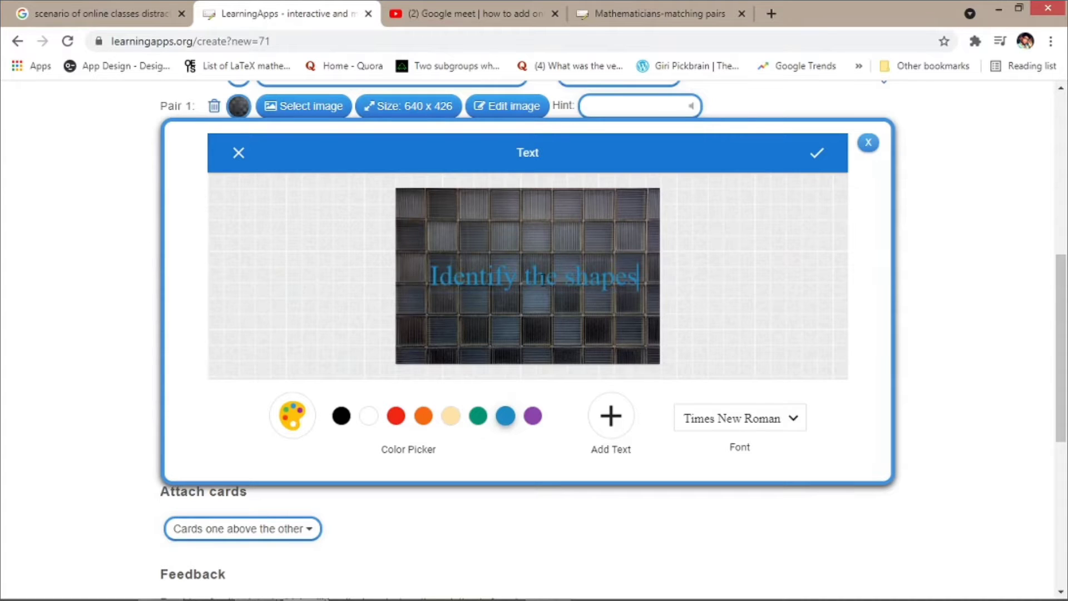
# Try green and black for the "Identify the shapes" text and settle on red
pyautogui.click(478, 415)
pyautogui.click(344, 418)
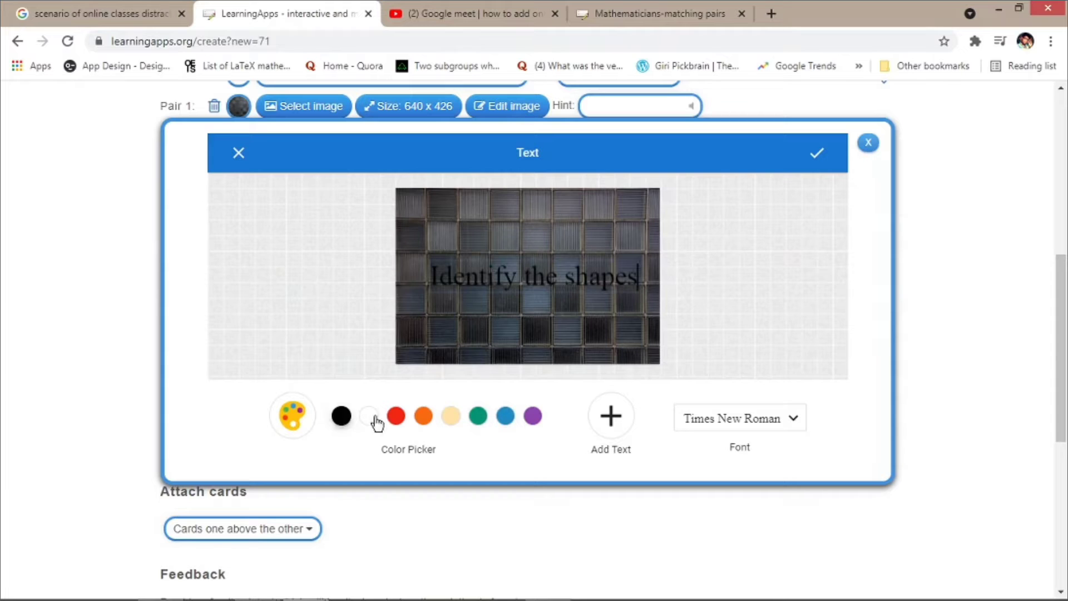
pyautogui.click(397, 422)
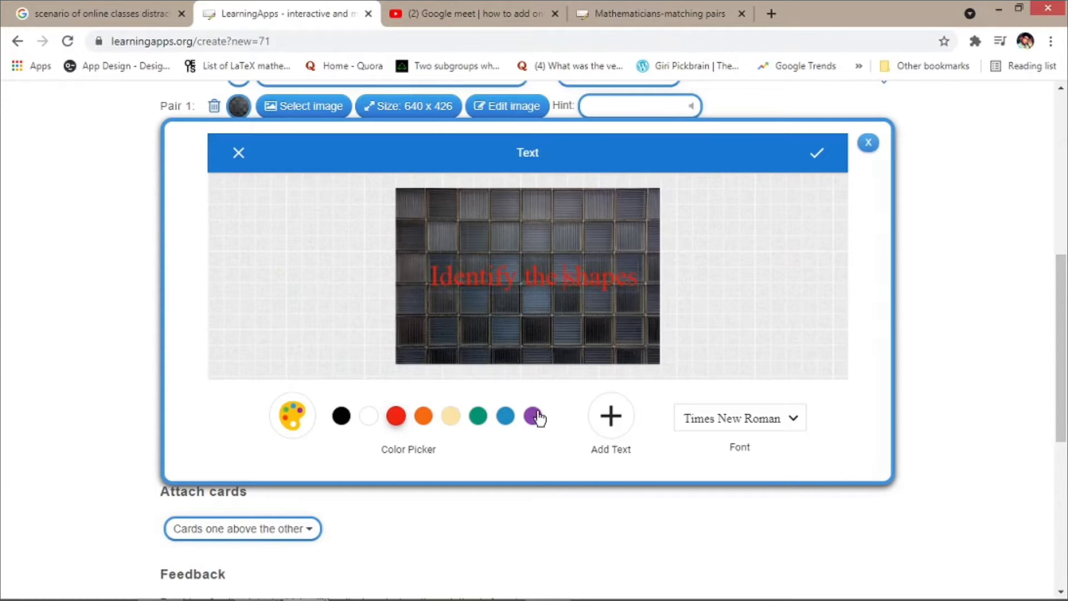
pyautogui.moveTo(556, 275); pyautogui.dragTo(697, 273)
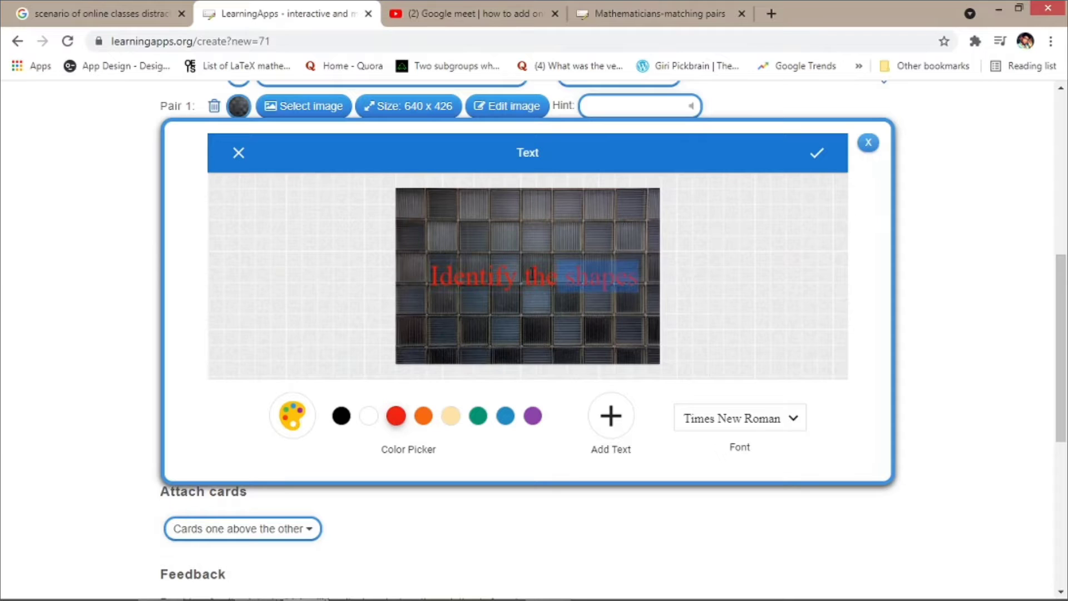
pyautogui.click(518, 278)
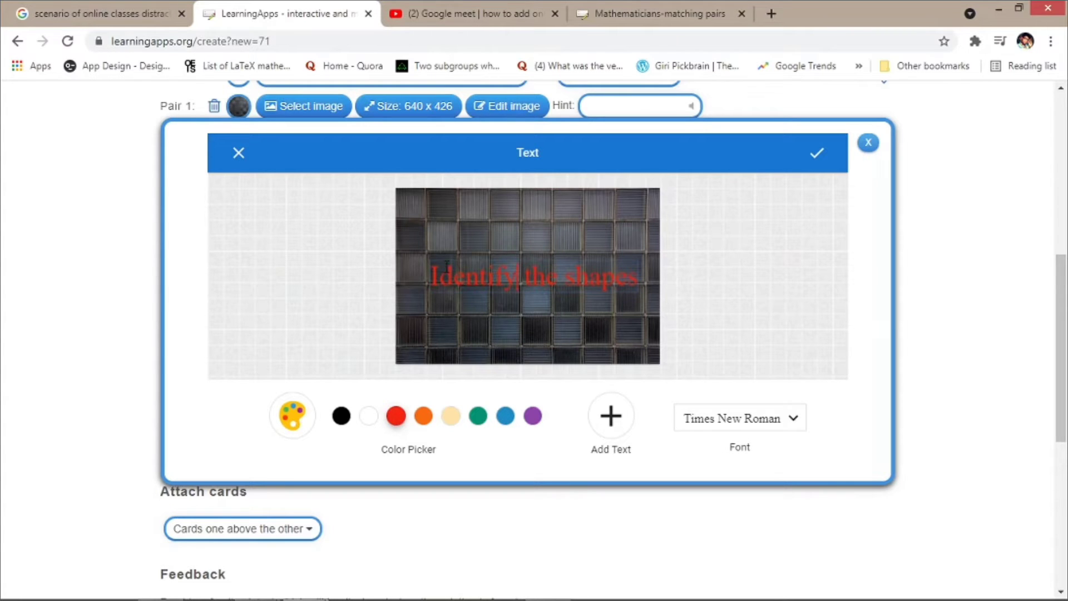
# Move the red text to the lower edge of the picture, apply it and save the edited Pair 1 image
pyautogui.click(429, 257)
pyautogui.moveTo(483, 266); pyautogui.dragTo(474, 350)
pyautogui.click(816, 155)
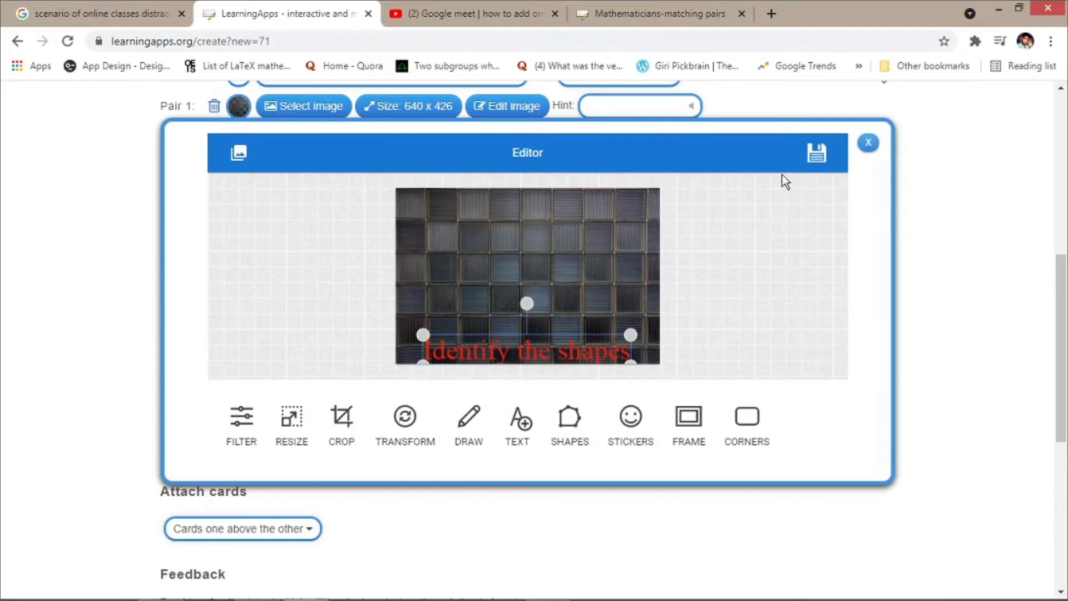
pyautogui.click(816, 154)
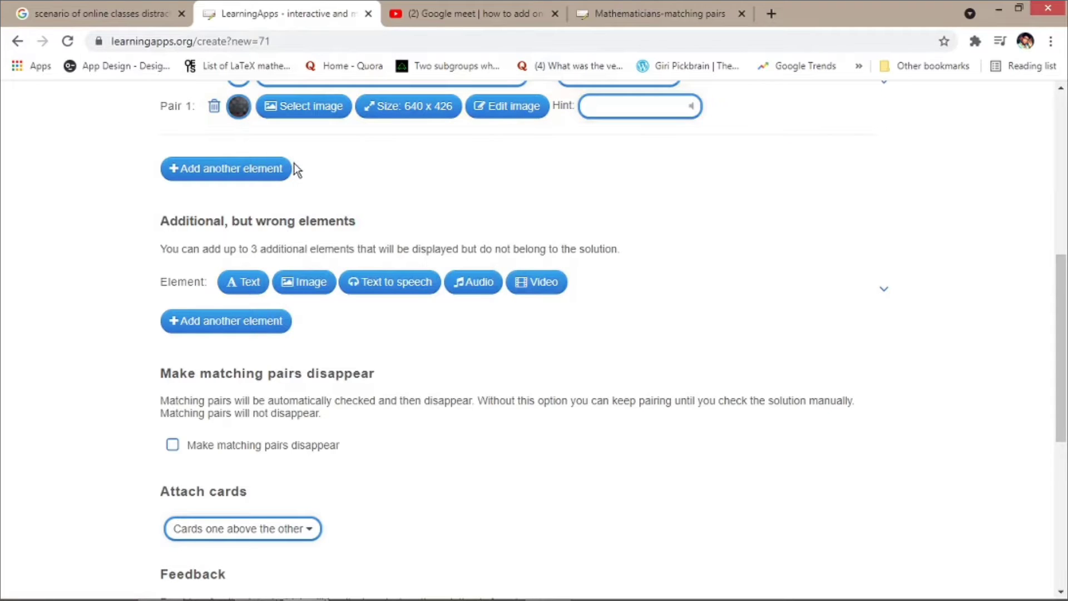
# Add a second pair of elements to the app
pyautogui.doubleClick(245, 174)
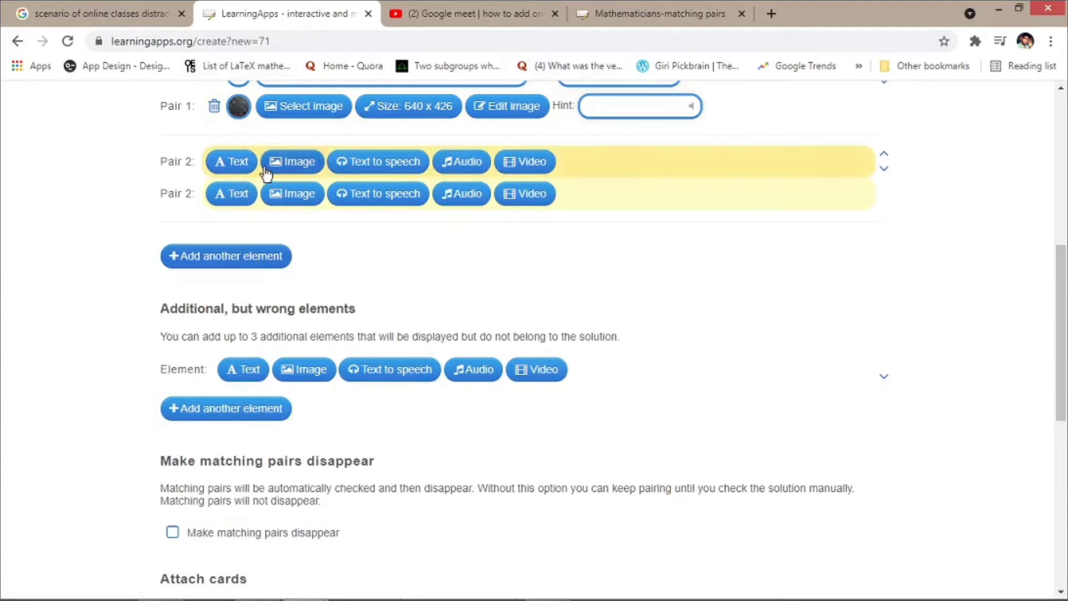
# Try a previously entered Unsplash web address as the image for the first element of Pair 2, and remove that image
pyautogui.click(294, 166)
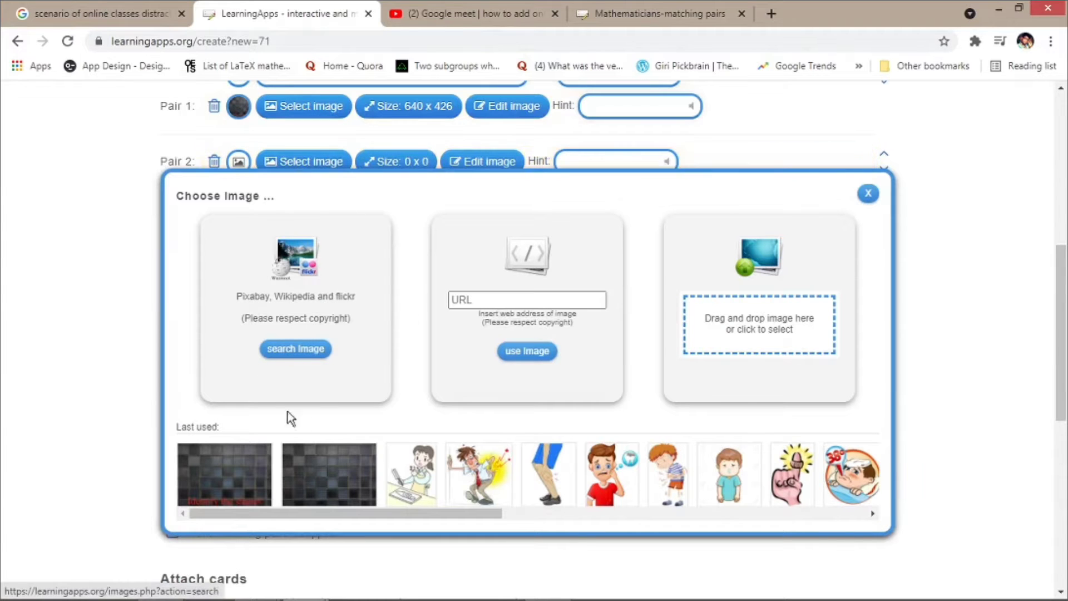
pyautogui.click(487, 299)
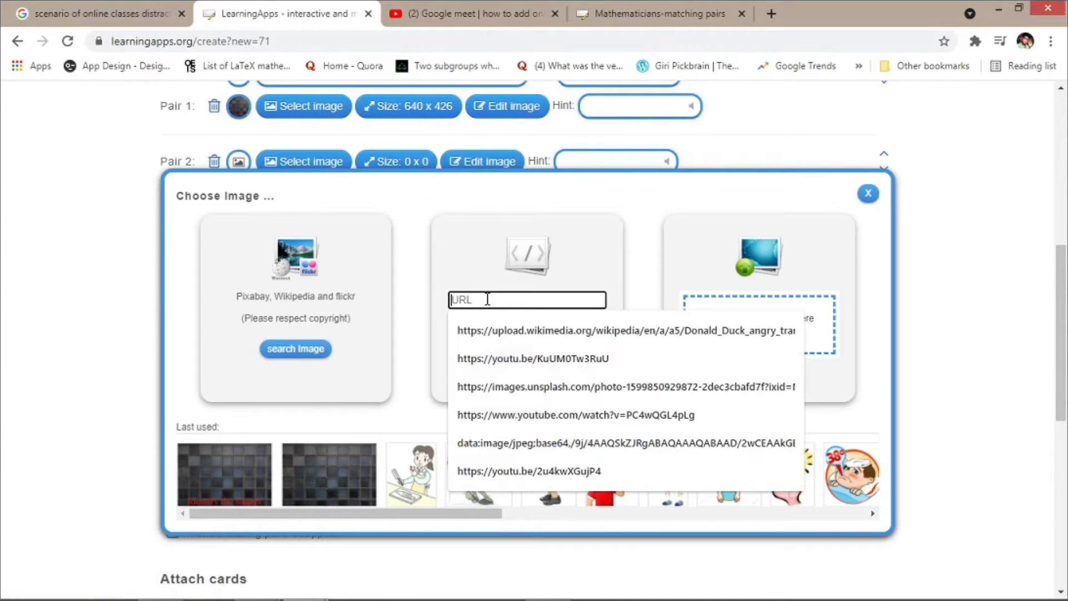
pyautogui.click(521, 389)
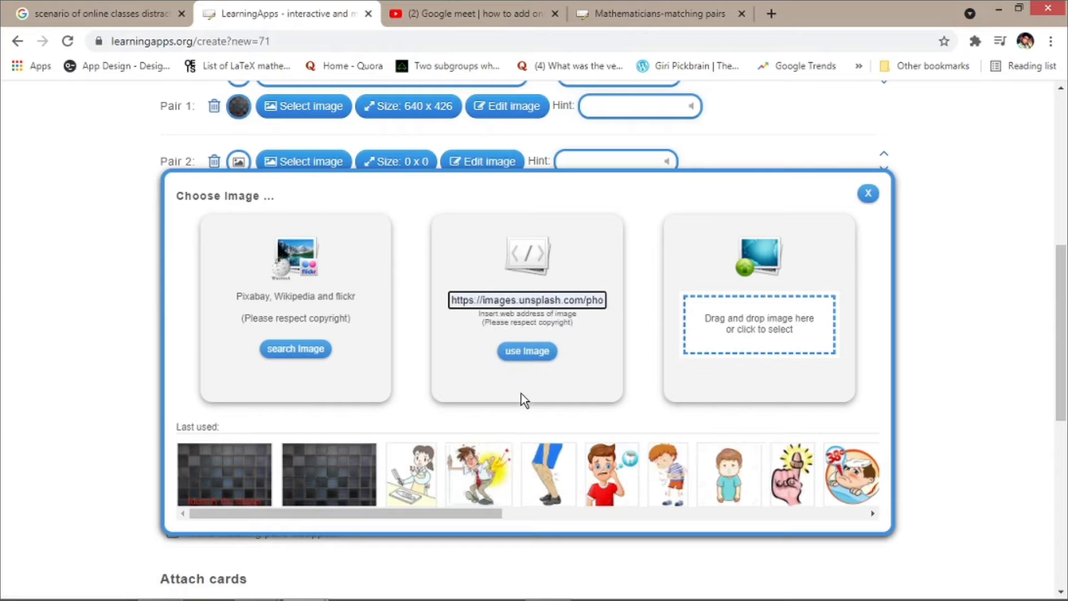
pyautogui.click(525, 351)
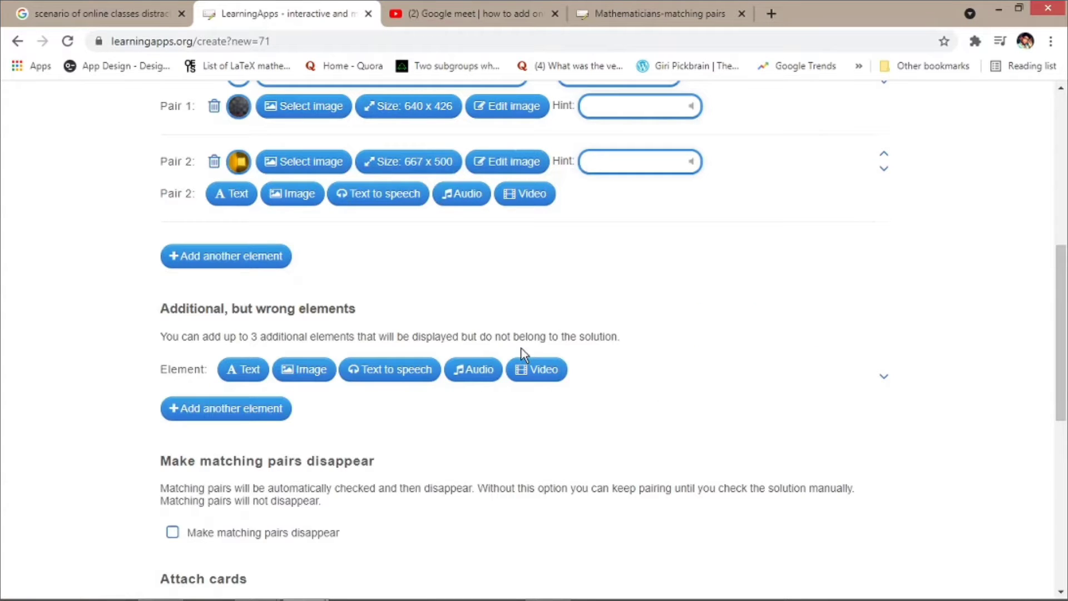
pyautogui.moveTo(239, 167)
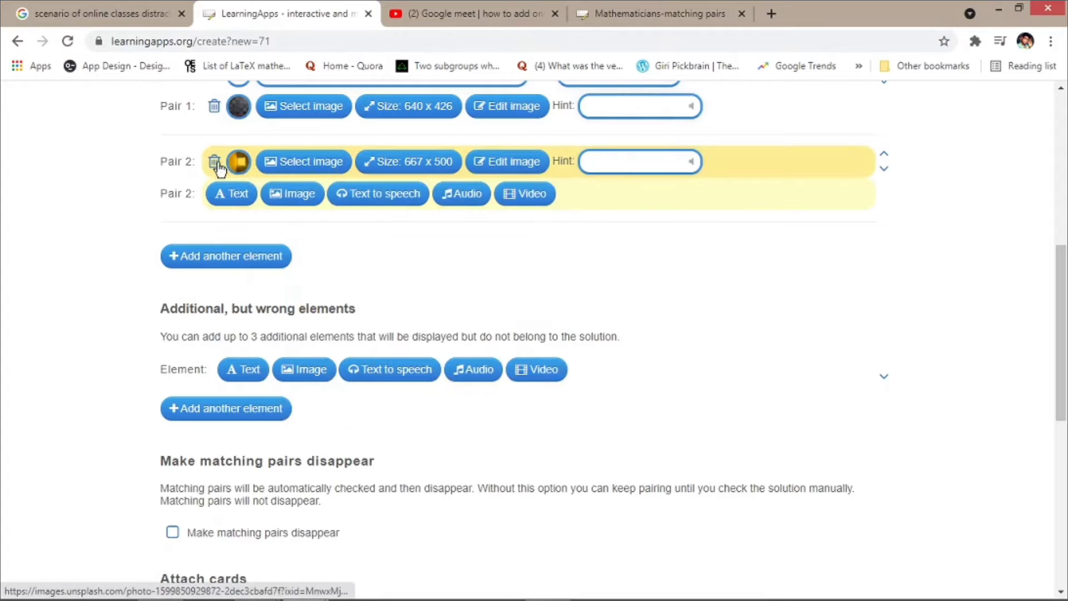
pyautogui.click(214, 162)
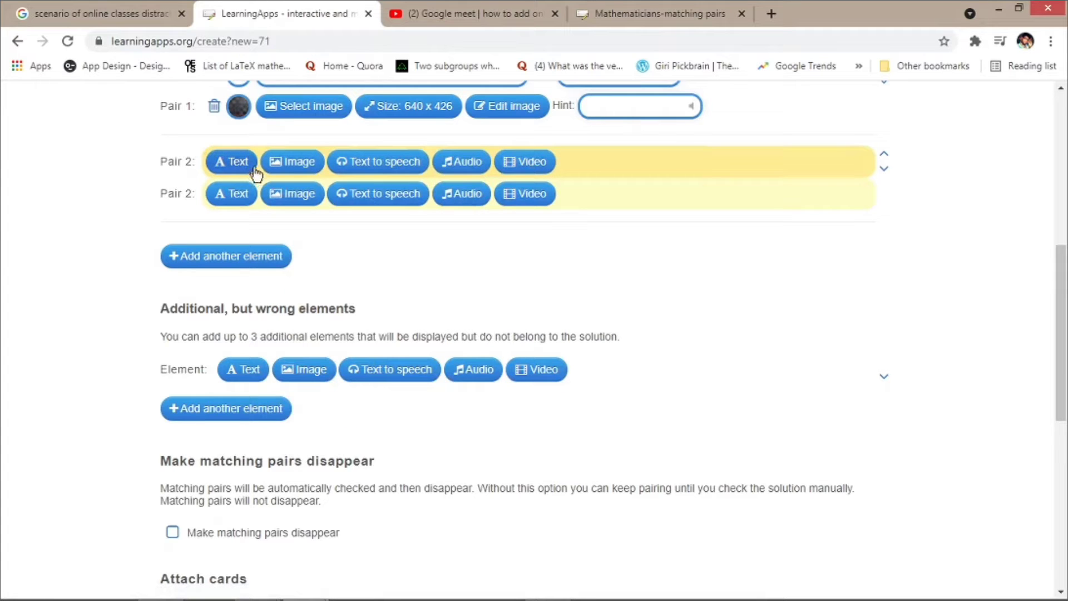
# Make the first element of Pair 2 an image and search the web in the Mathematicians tab for "rectangel unsplash"
pyautogui.click(287, 163)
pyautogui.click(536, 301)
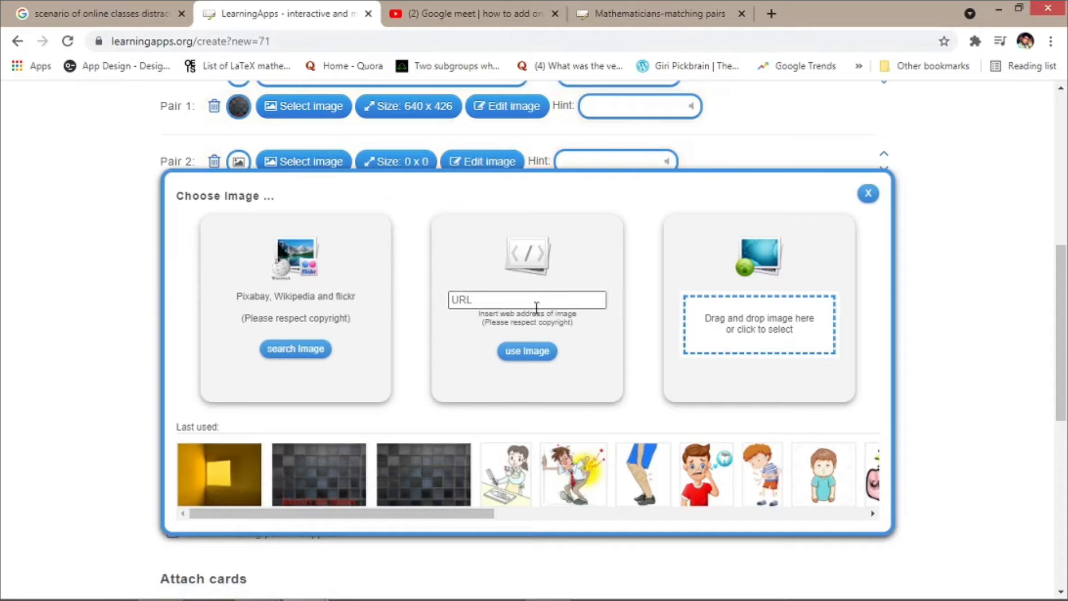
pyautogui.click(623, 15)
pyautogui.click(706, 41)
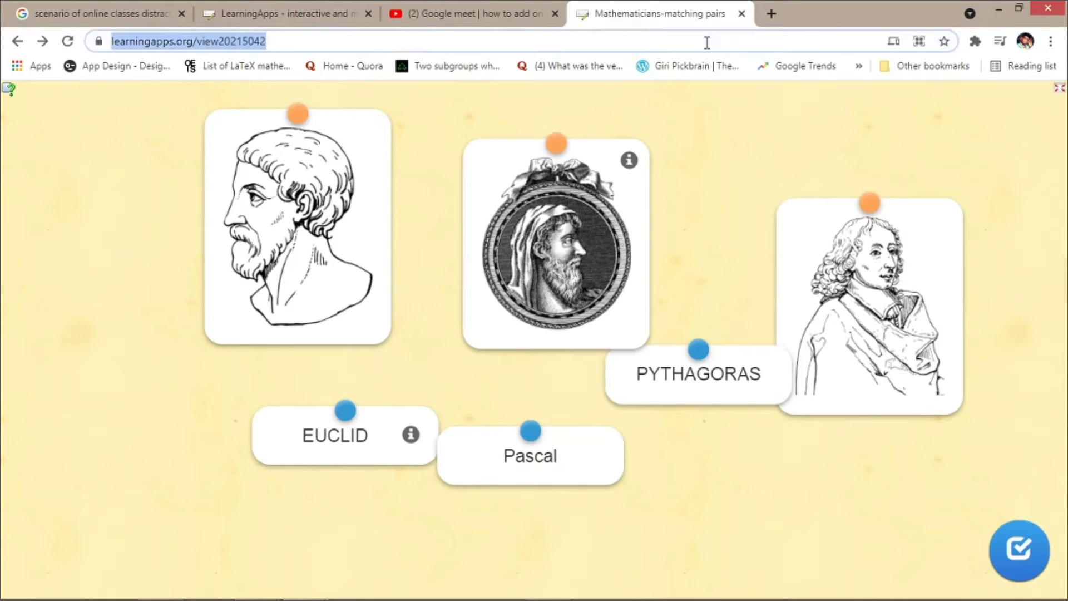
pyautogui.write('un')
pyautogui.press('BackSpace')
pyautogui.press('BackSpace')
pyautogui.press('BackSpace')
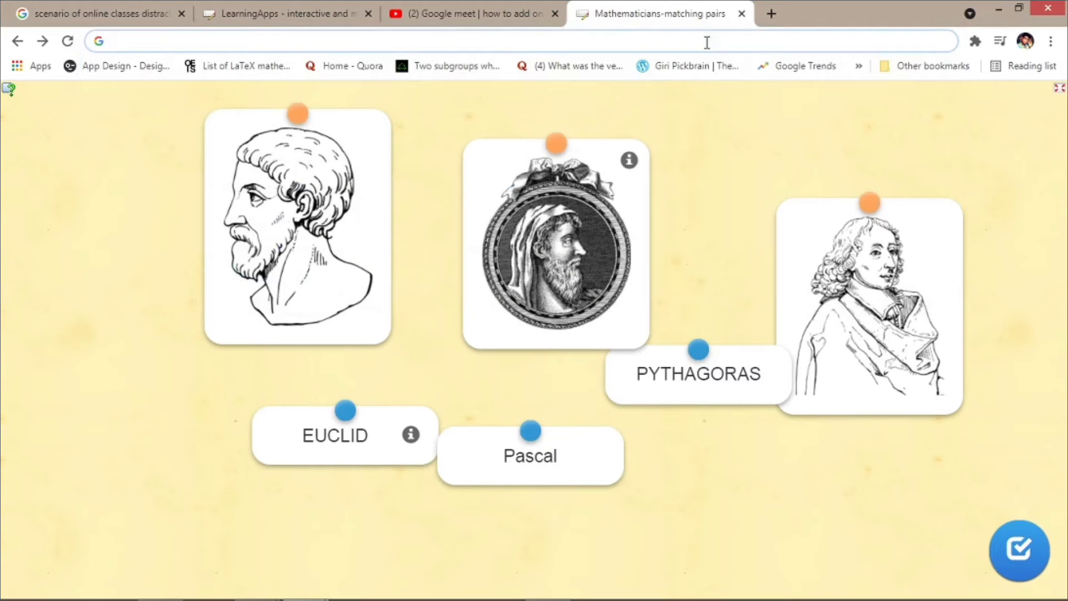
pyautogui.write('rectangel s')
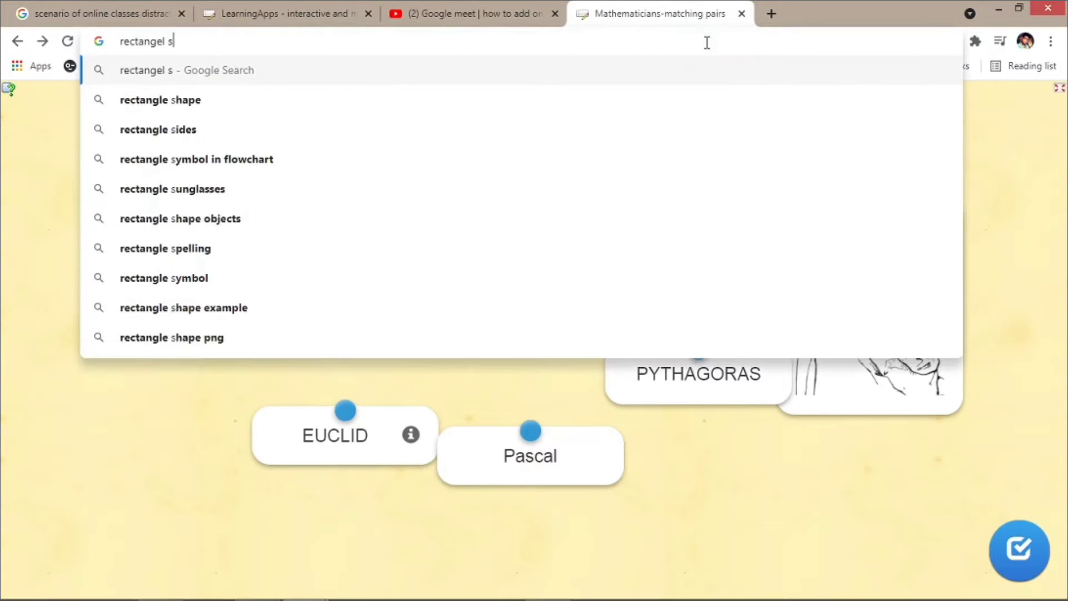
pyautogui.press('BackSpace')
pyautogui.write('unsplac')
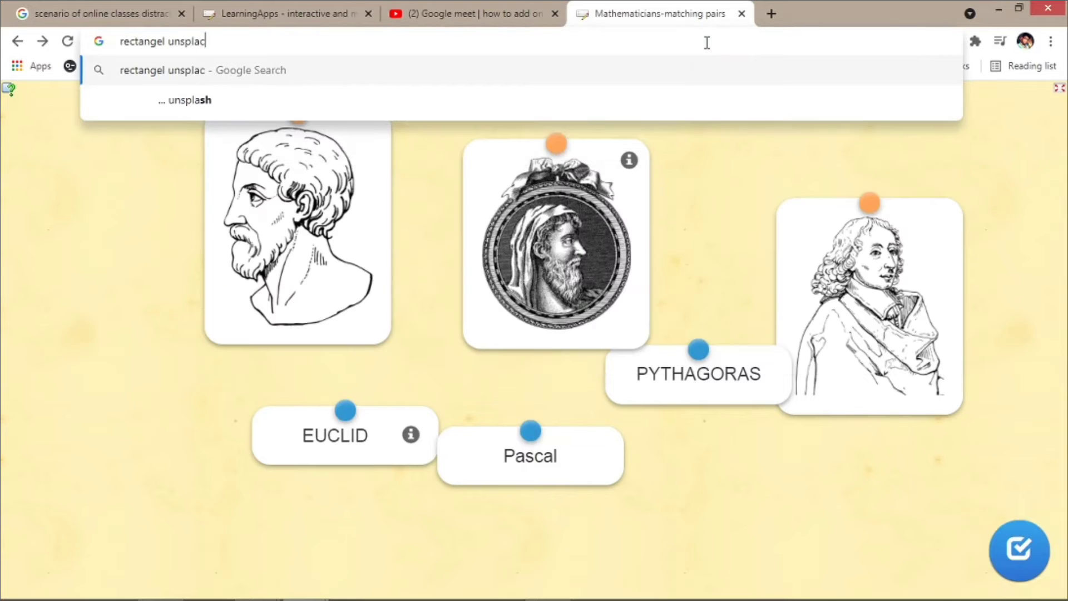
pyautogui.press('BackSpace')
pyautogui.write('sh')
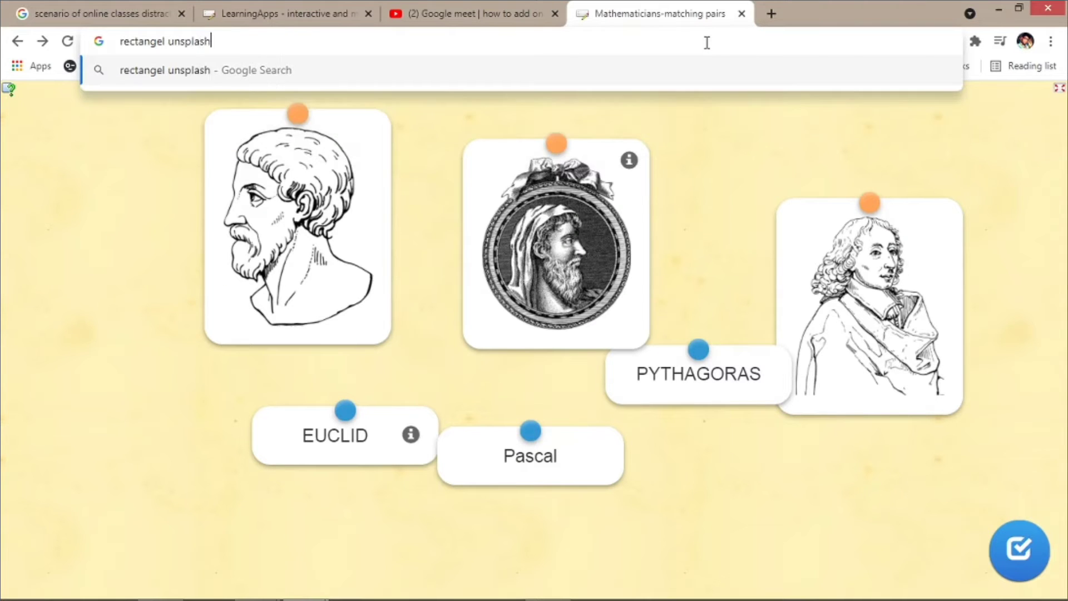
pyautogui.press('Return')
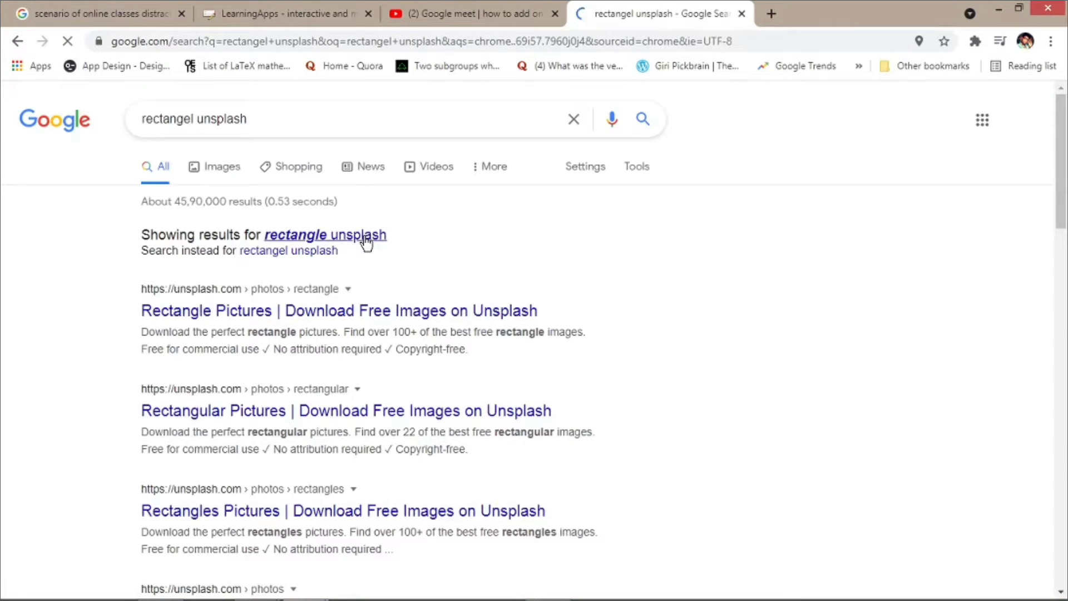
# Open Unsplash's rectangle pictures and copy the image address of the photo with the glowing blue rectangle on black
pyautogui.click(384, 235)
pyautogui.click(345, 253)
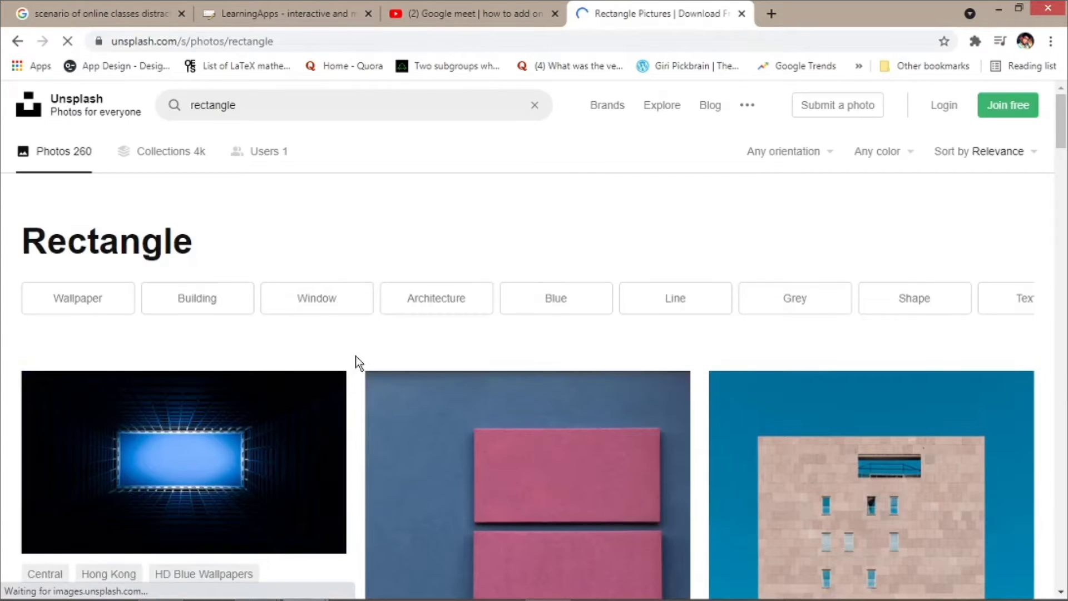
pyautogui.click(229, 446)
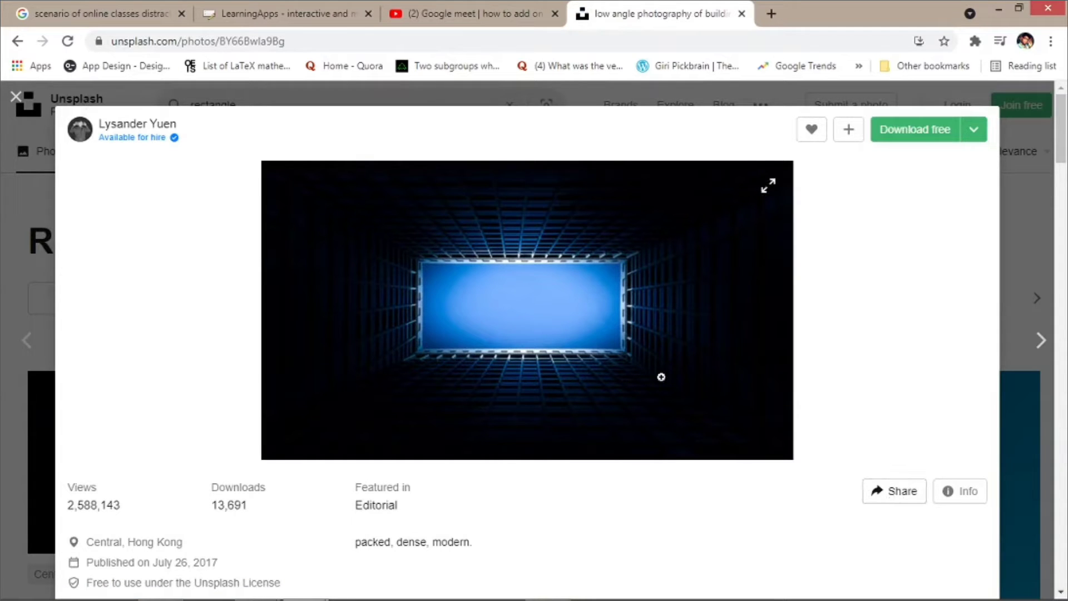
pyautogui.rightClick(614, 312)
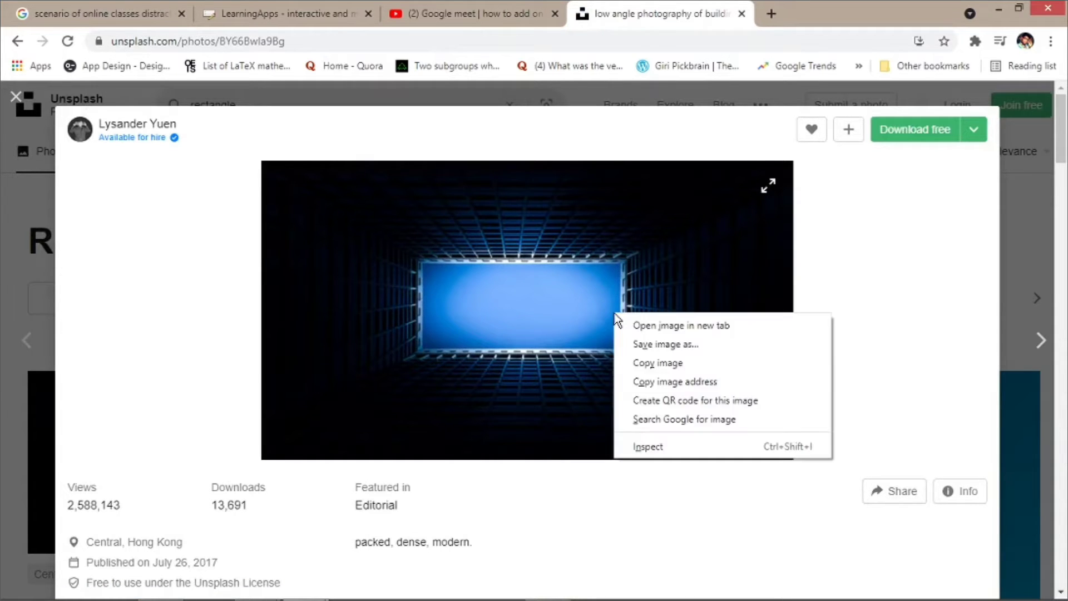
pyautogui.click(658, 382)
# Back in LearningApps, use the copied image address for the first element of Pair 2 and check the picture in the preview and editor
pyautogui.click(283, 2)
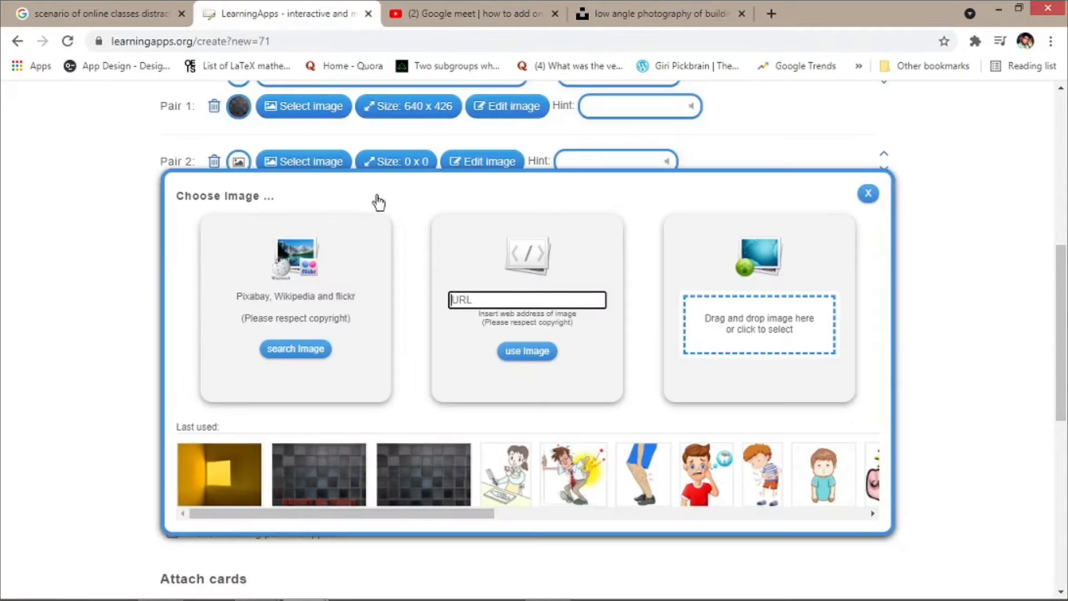
pyautogui.hotkey('ctrl', 'v')
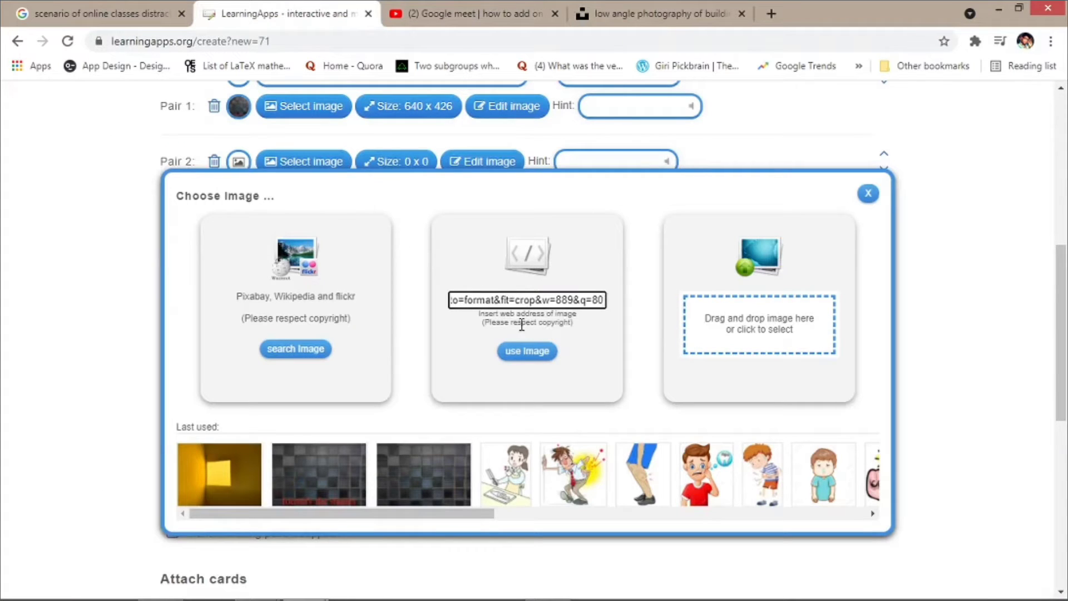
pyautogui.click(526, 349)
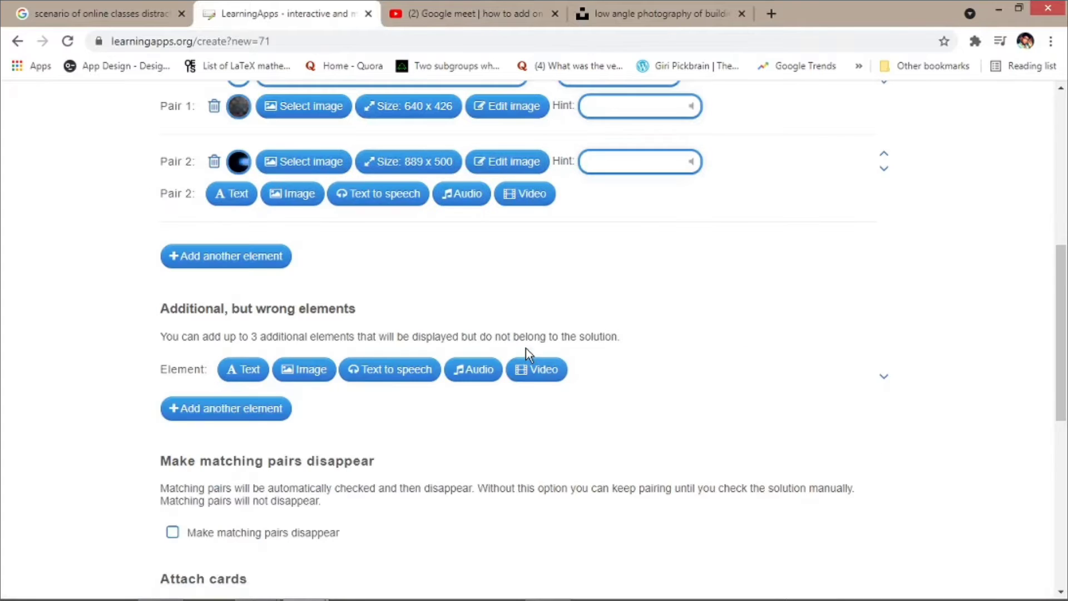
pyautogui.moveTo(243, 157)
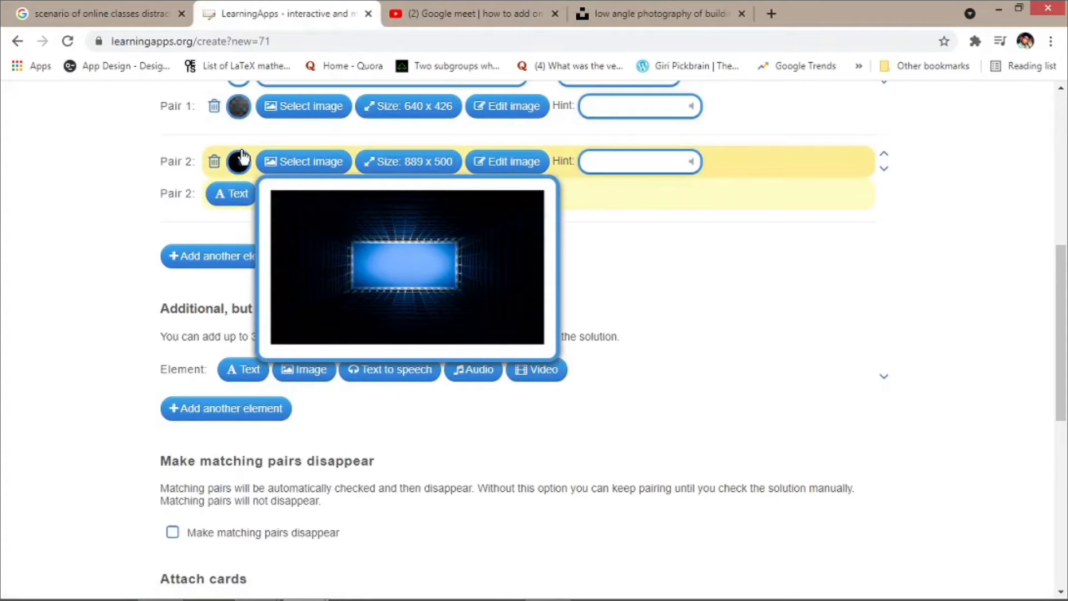
pyautogui.click(530, 162)
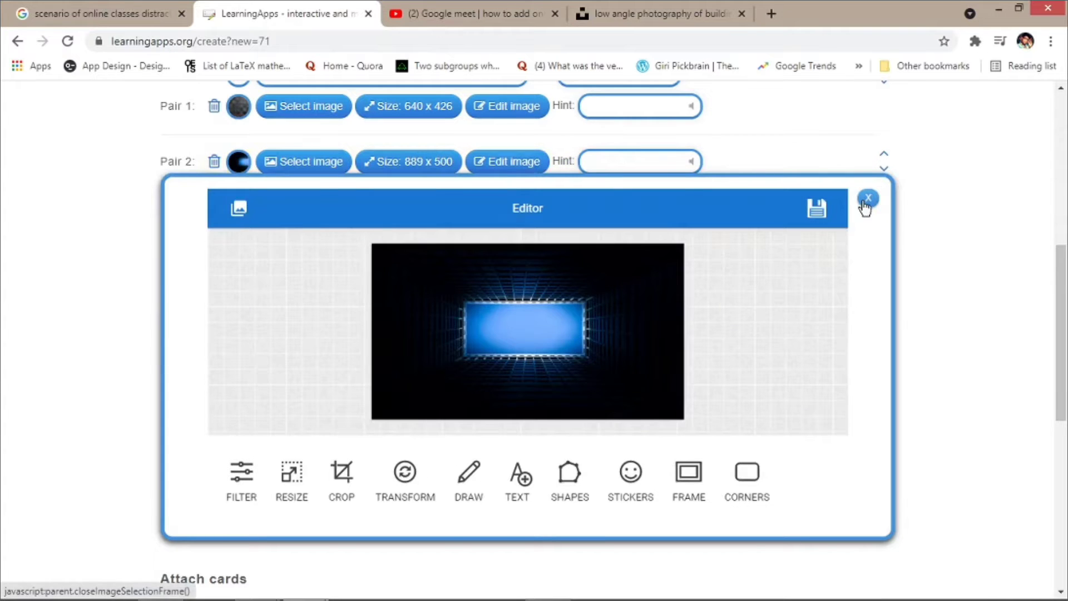
pyautogui.click(868, 197)
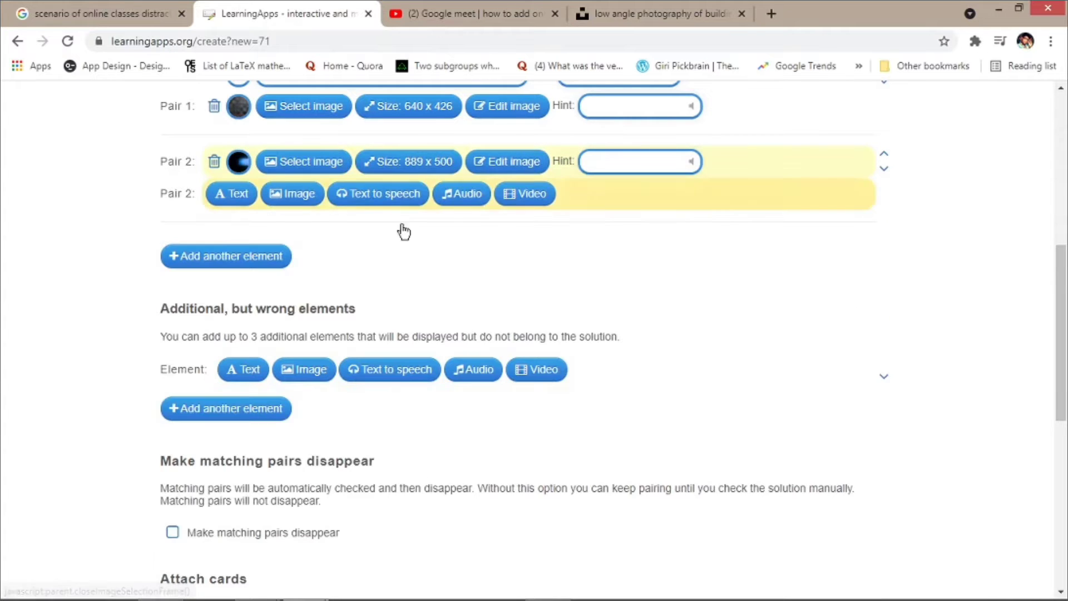
# Make the second element of Pair 2 text to speech reading "Rectangle", listen to it, and add a third pair
pyautogui.click(383, 195)
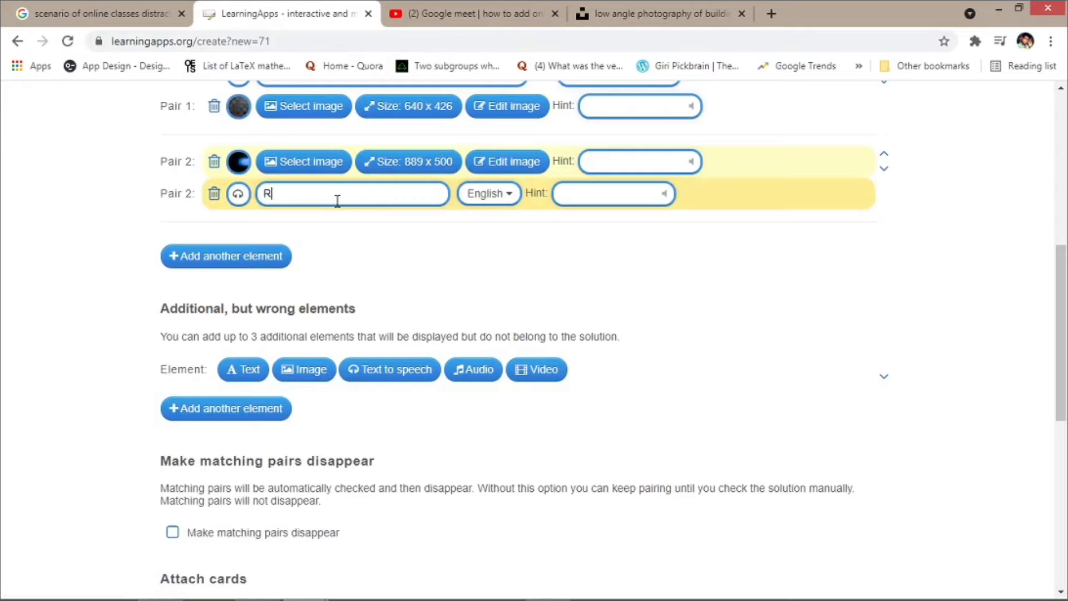
pyautogui.write('REctang')
pyautogui.write('ngle')
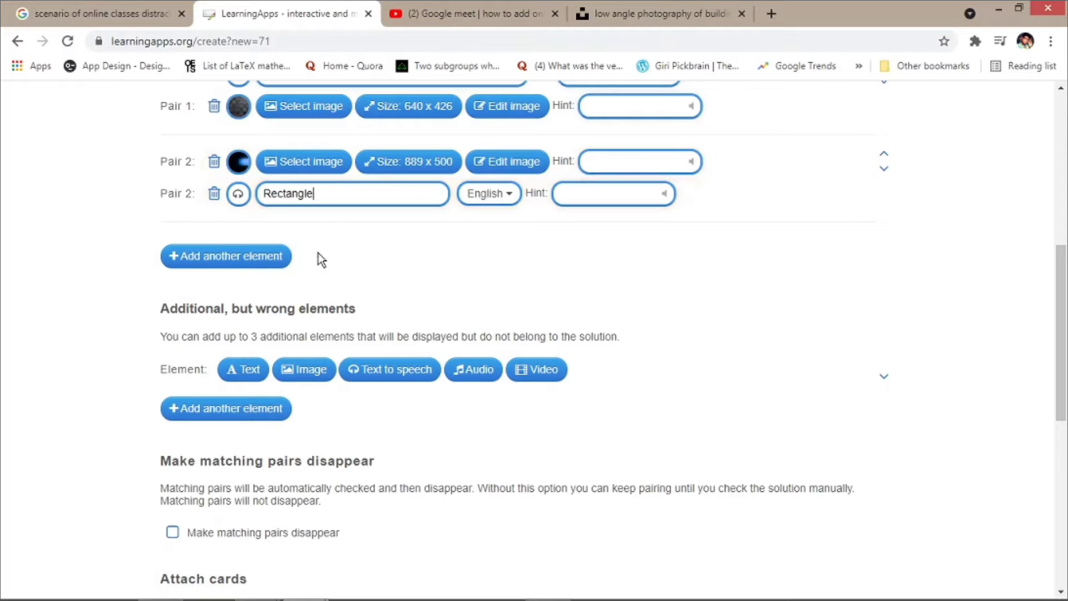
pyautogui.click(281, 259)
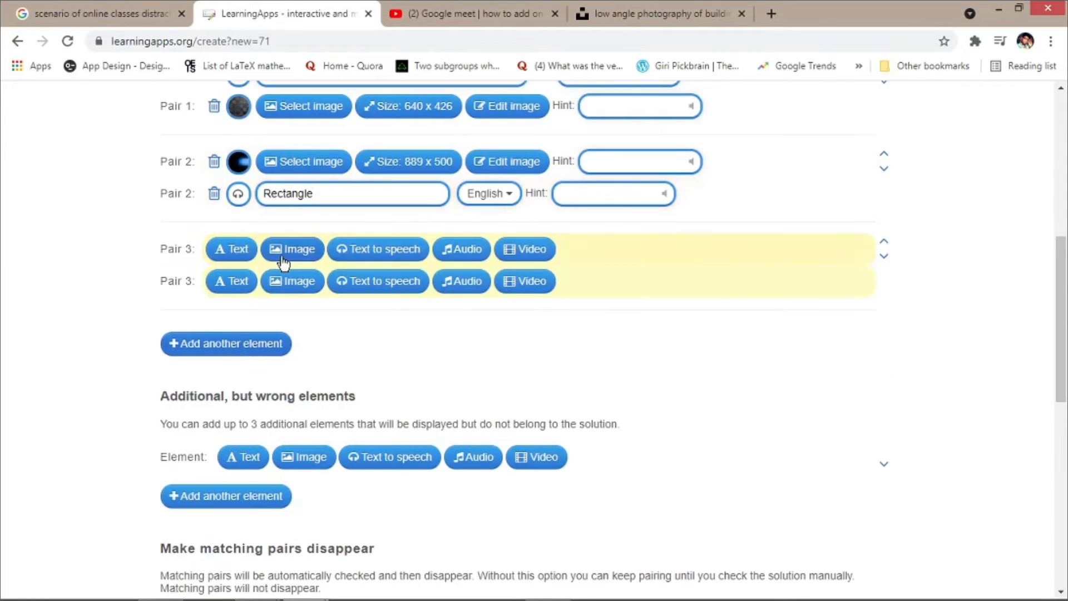
pyautogui.click(237, 194)
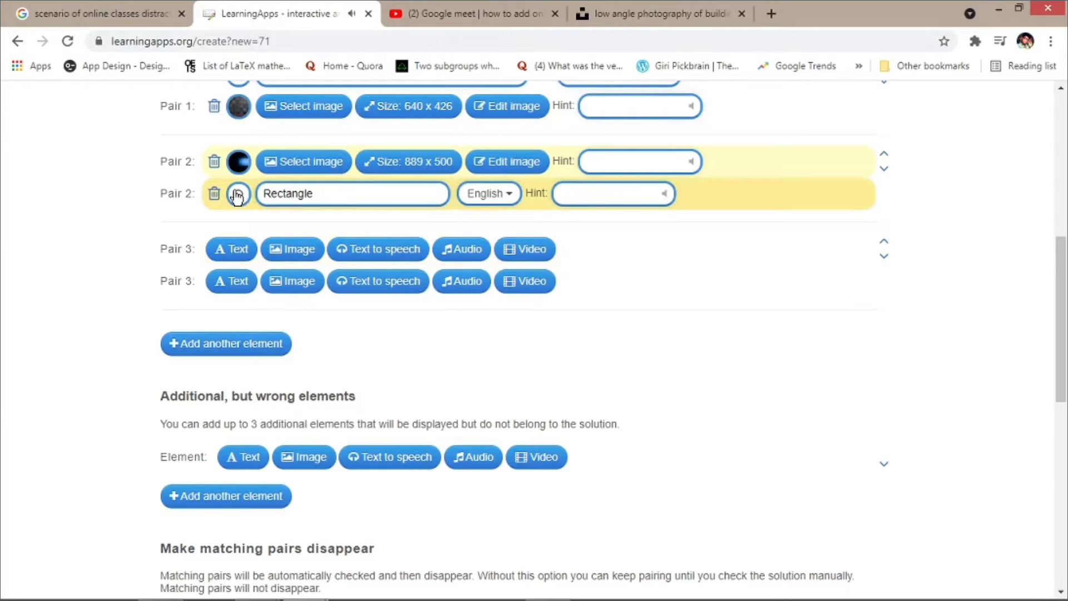
pyautogui.click(458, 250)
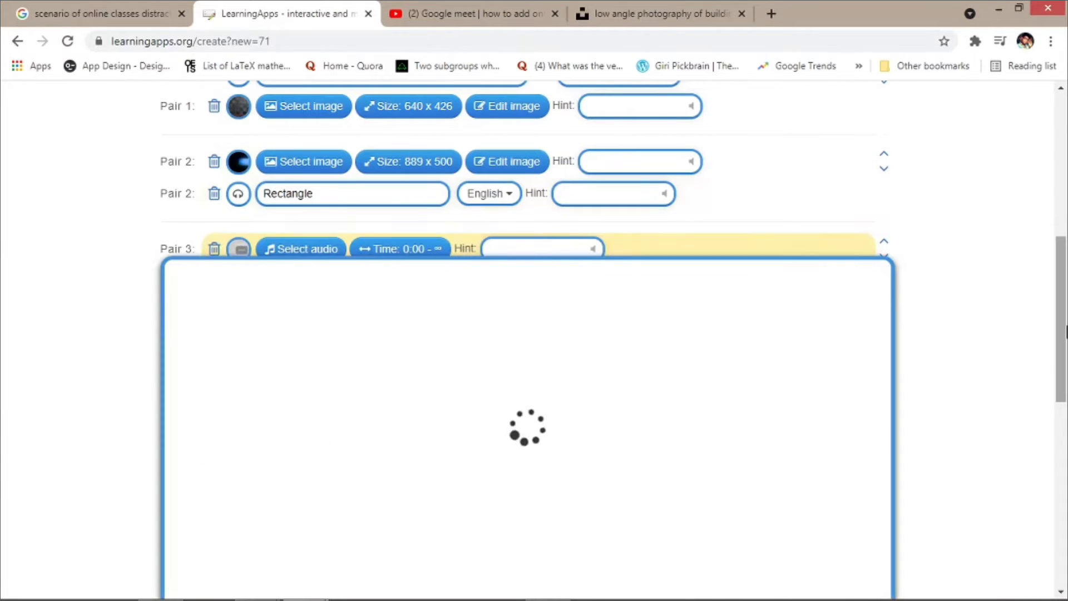
pyautogui.scroll(-3, 761, 250)
pyautogui.scroll(1, 760, 250)
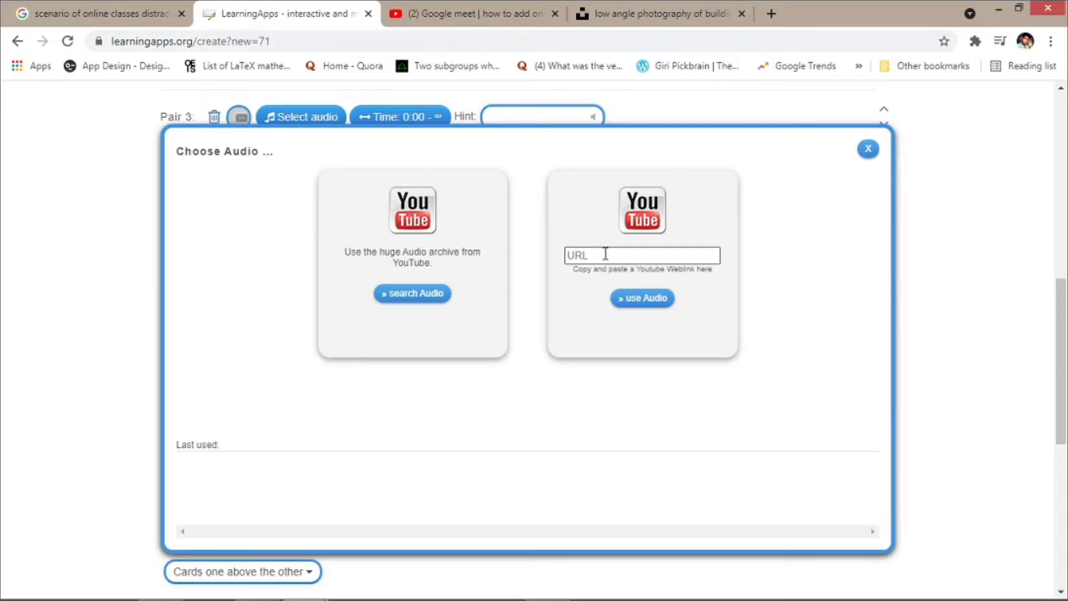
pyautogui.click(605, 255)
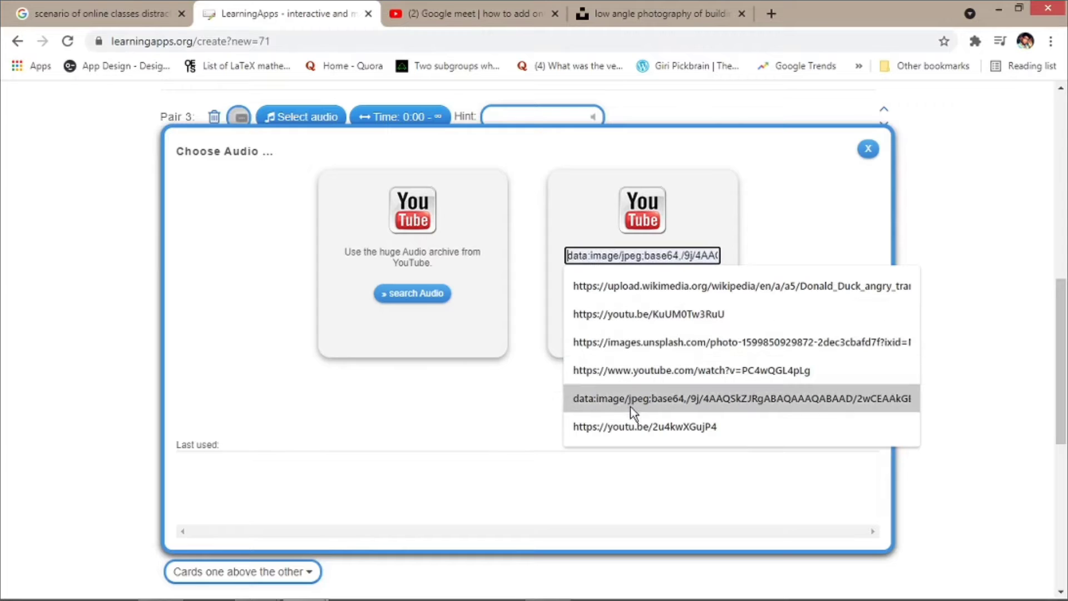
pyautogui.click(632, 426)
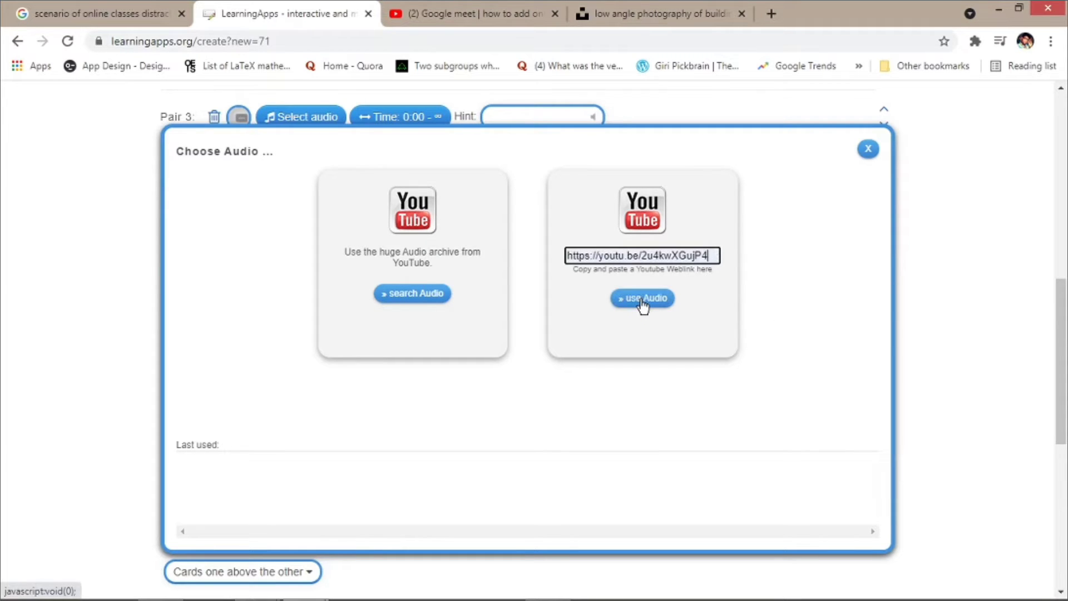
# Look at the YouTube audio search and the share link of the open Google Meet video, and return to the audio selection in LearningApps
pyautogui.click(428, 13)
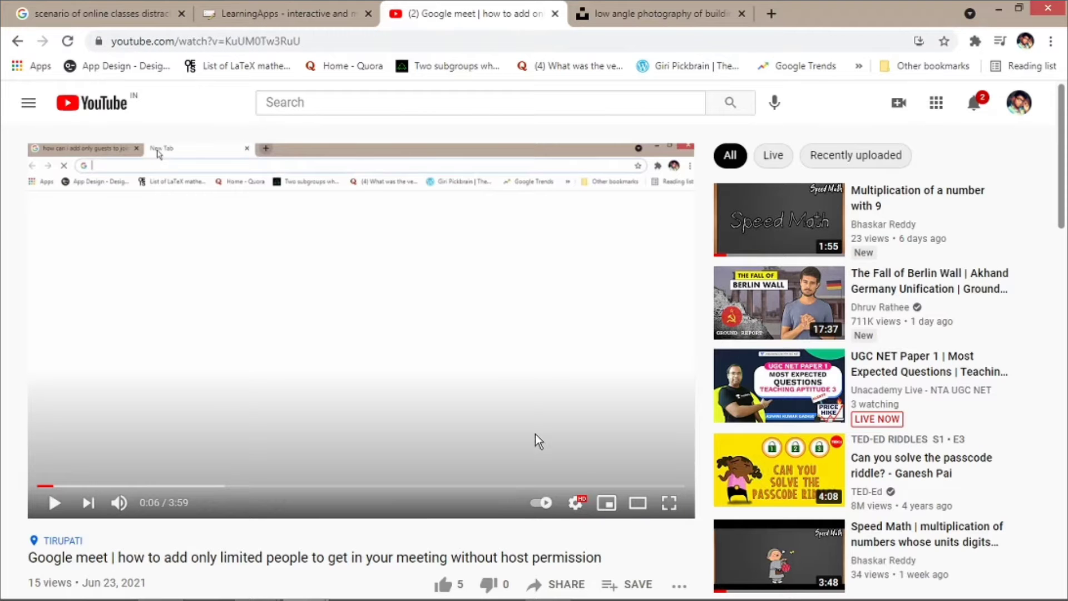
pyautogui.scroll(-1, 1064, 216)
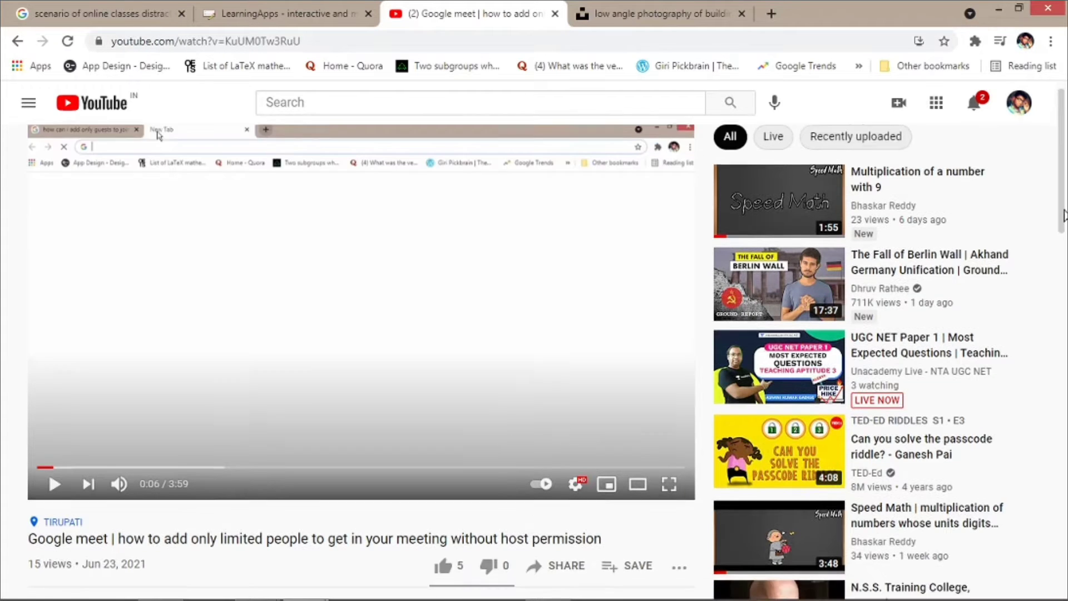
pyautogui.click(324, 11)
pyautogui.click(409, 301)
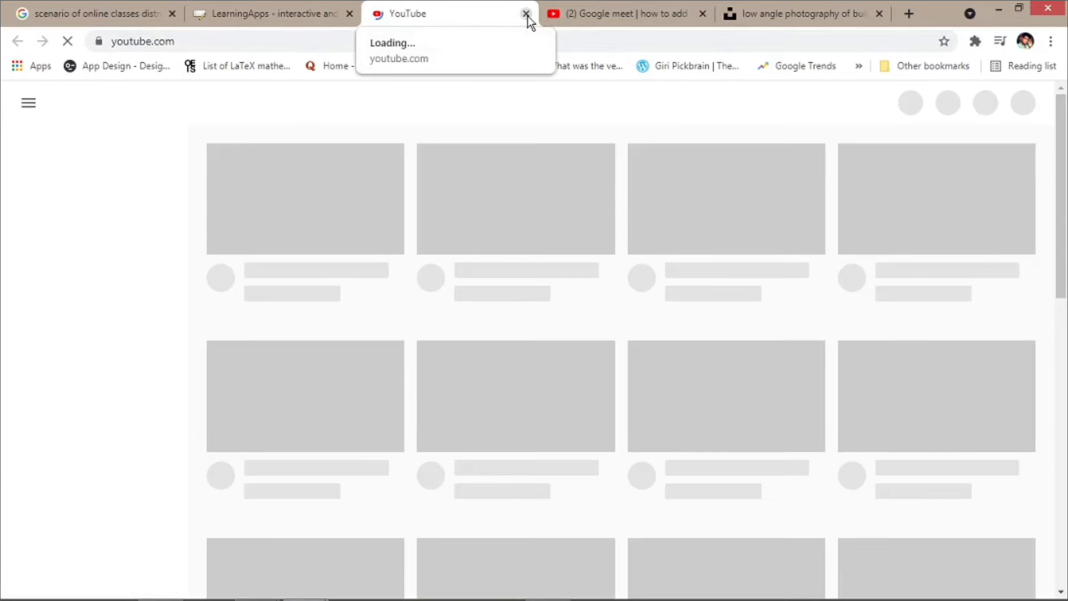
pyautogui.click(526, 13)
pyautogui.click(489, 12)
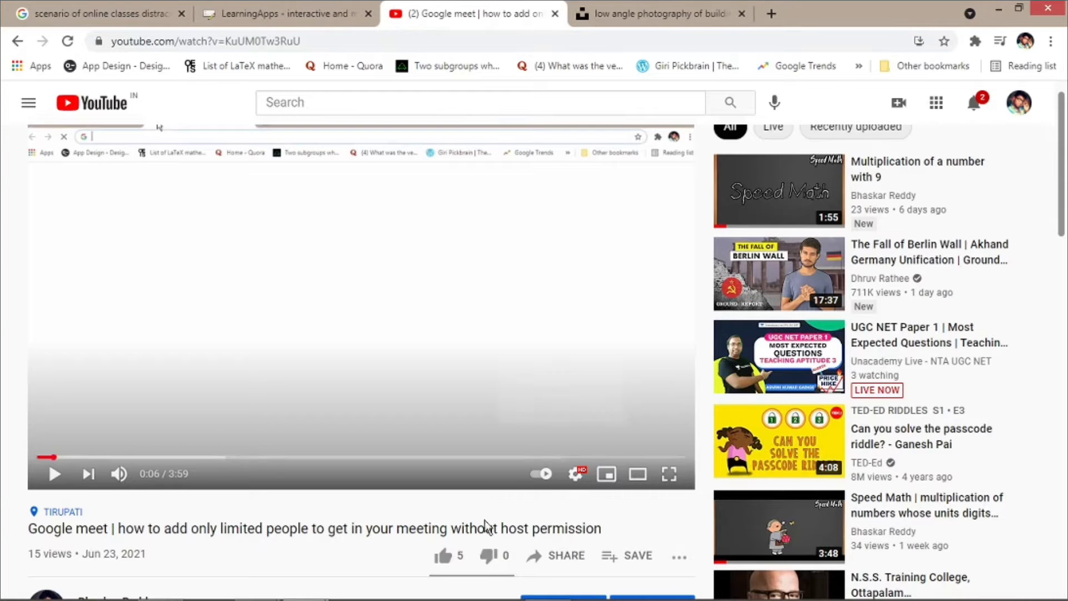
pyautogui.click(538, 557)
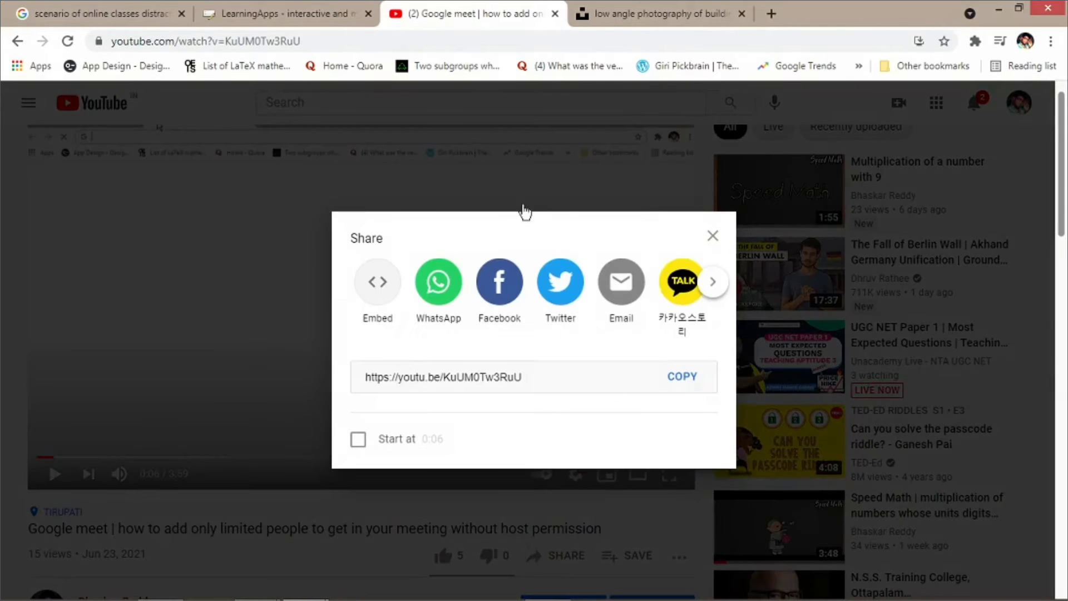
pyautogui.click(290, 13)
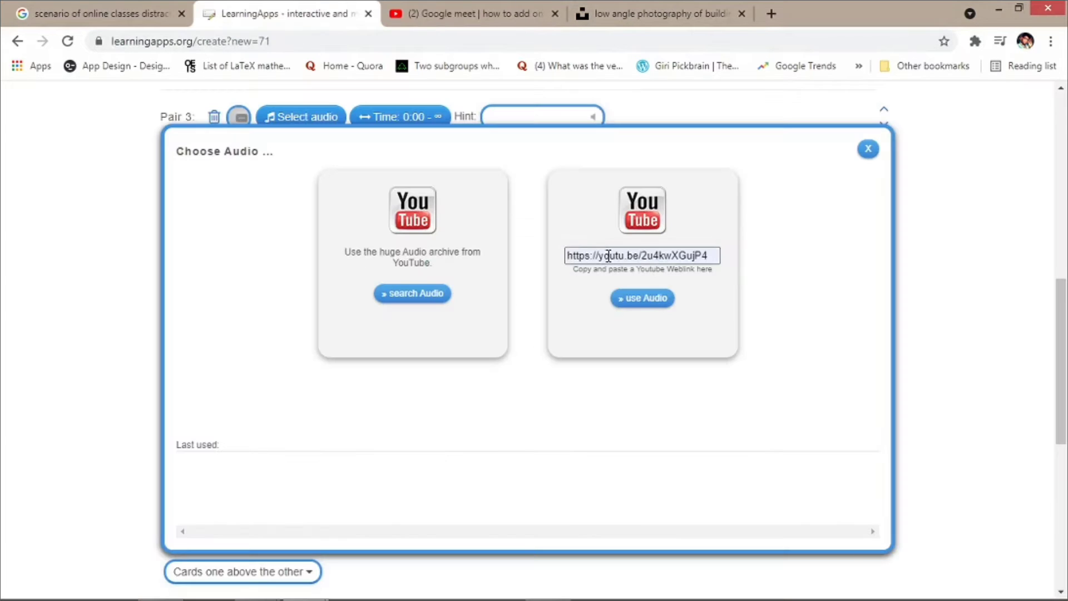
# Use the entered YouTube link as the audio for the first element of Pair 3 and play it to check
pyautogui.click(642, 301)
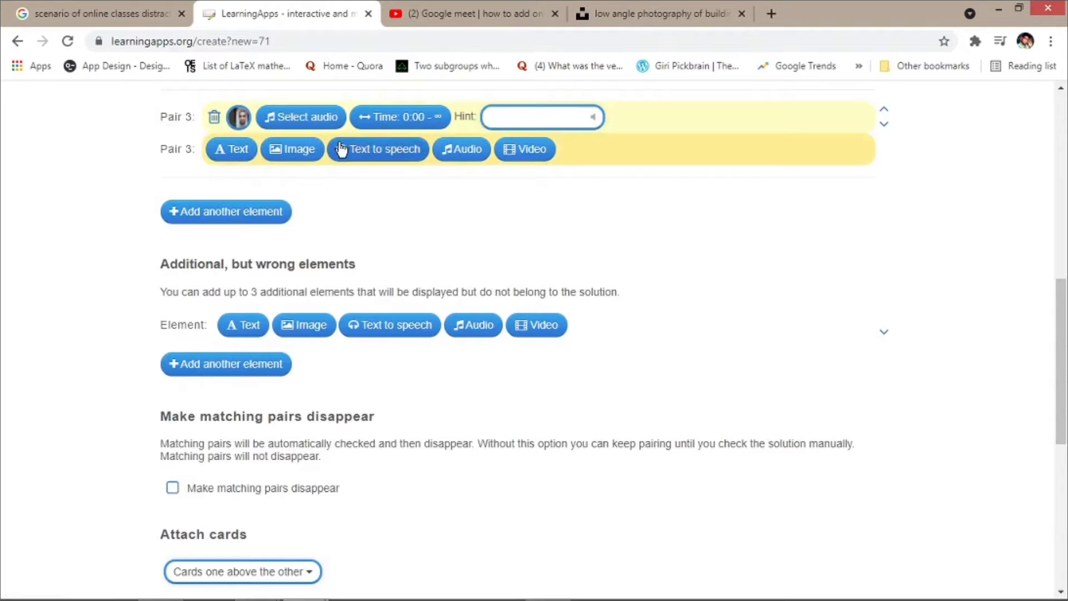
pyautogui.click(241, 119)
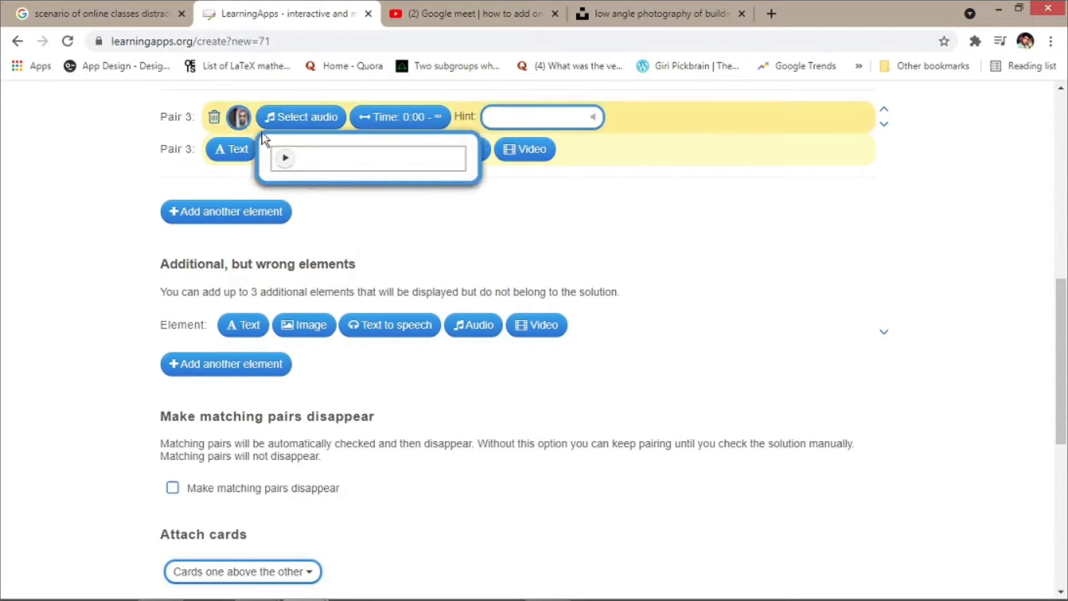
pyautogui.click(285, 156)
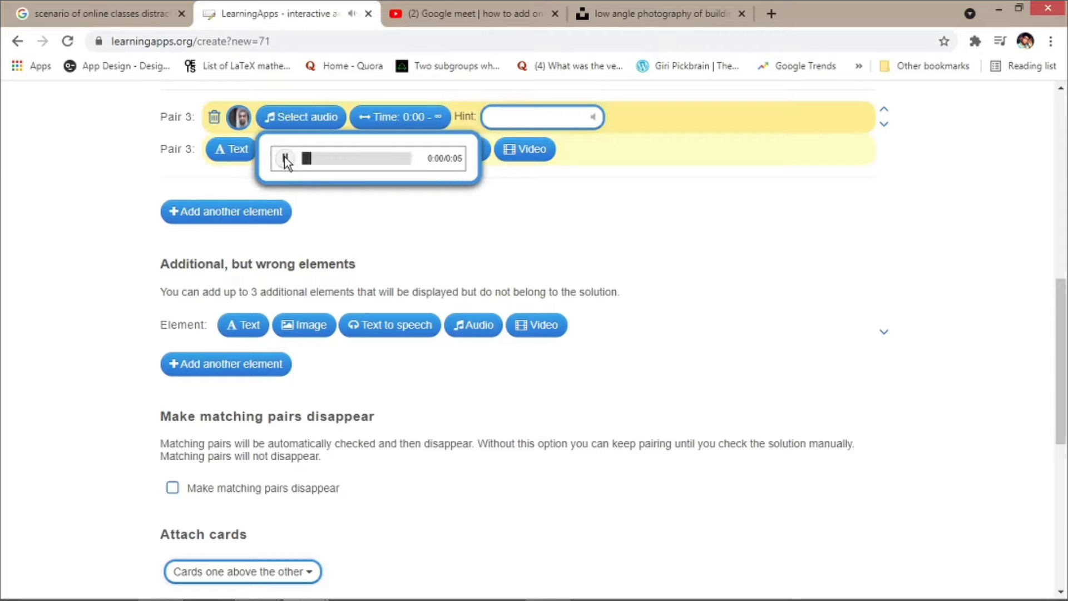
pyautogui.click(347, 204)
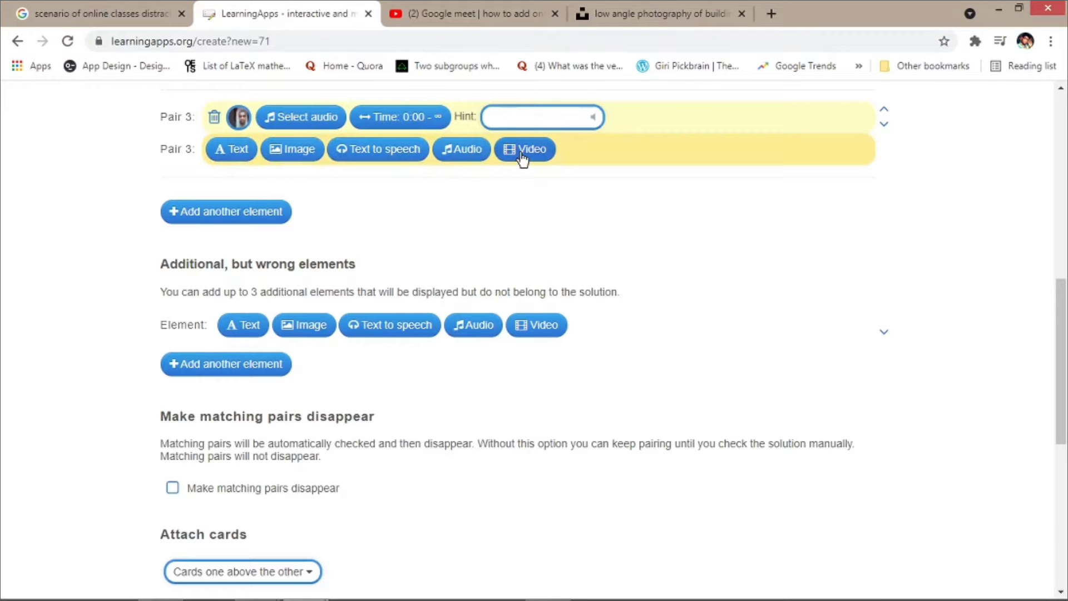
# Make the second element of Pair 3 an image and upload the cartoon meme about turning on cameras from the computer
pyautogui.click(279, 157)
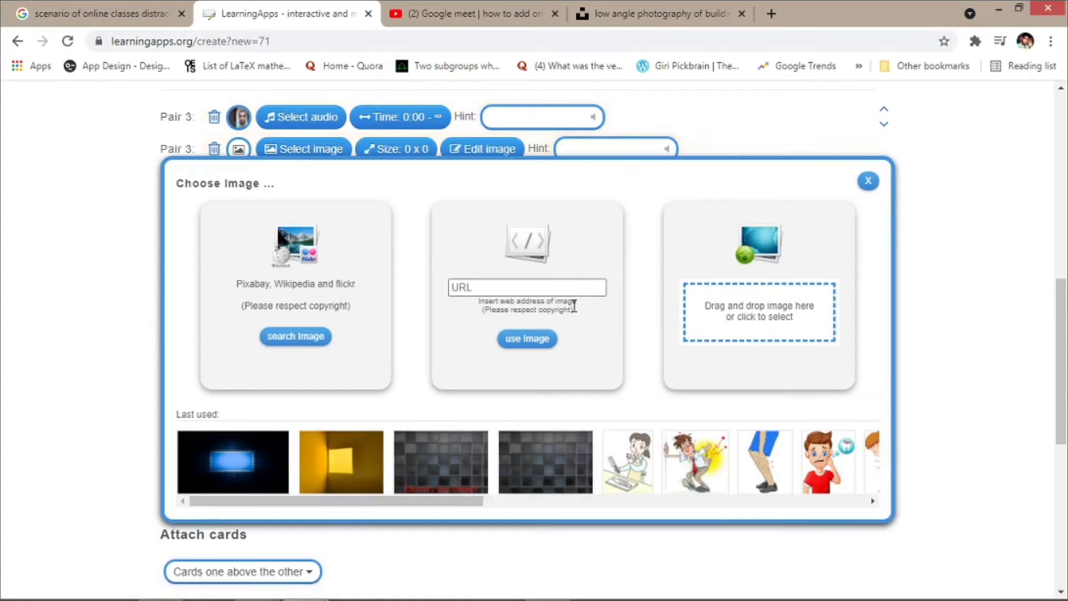
pyautogui.click(746, 315)
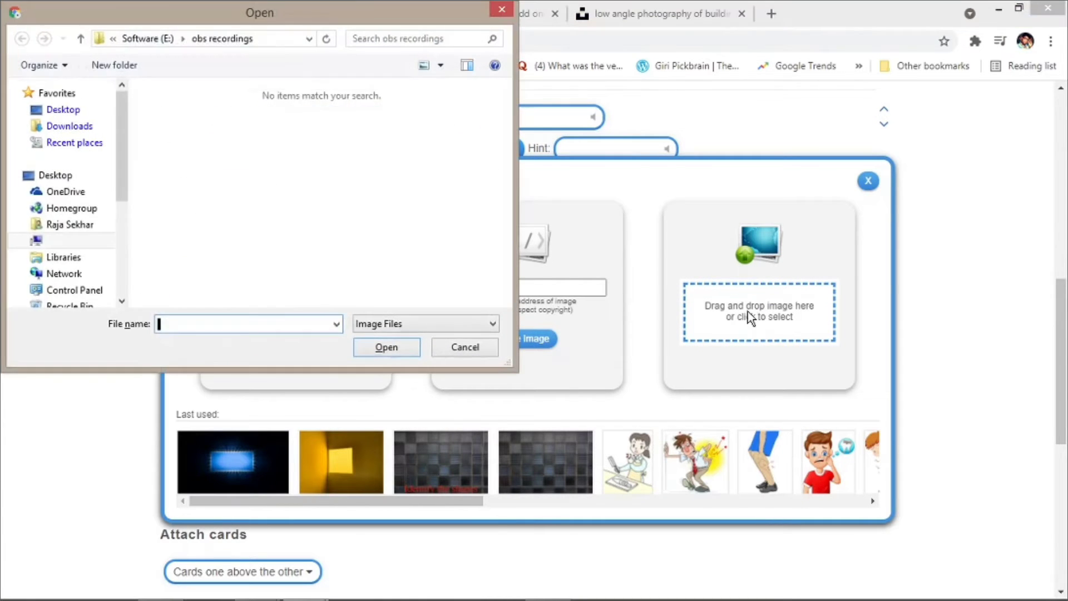
pyautogui.moveTo(506, 105); pyautogui.dragTo(508, 276)
pyautogui.doubleClick(181, 284)
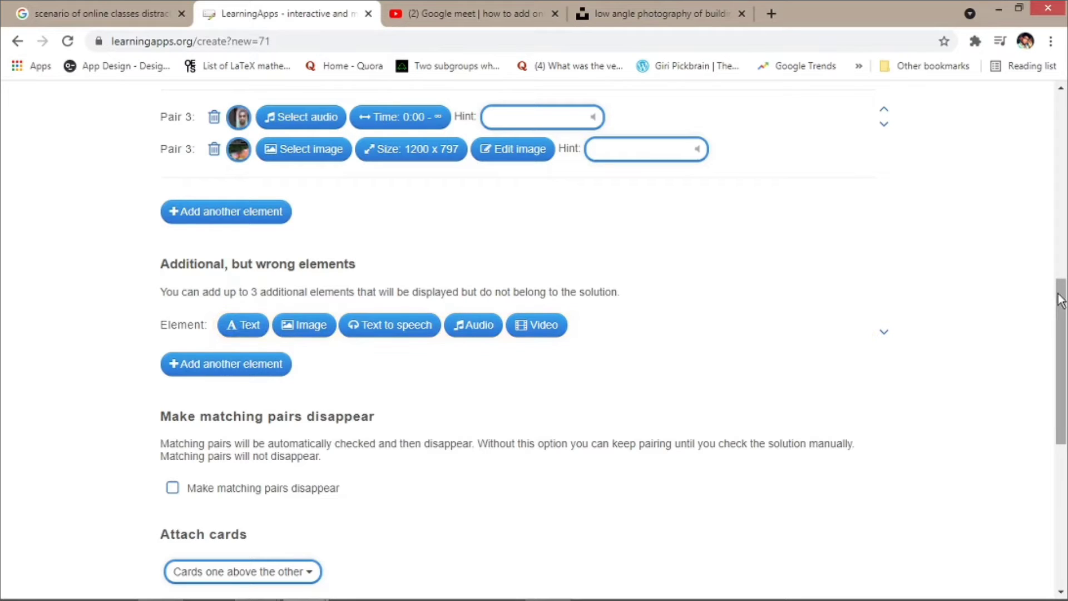
# Add the text "star" as an additional wrong element
pyautogui.moveTo(1061, 301); pyautogui.dragTo(1060, 325)
pyautogui.click(243, 250)
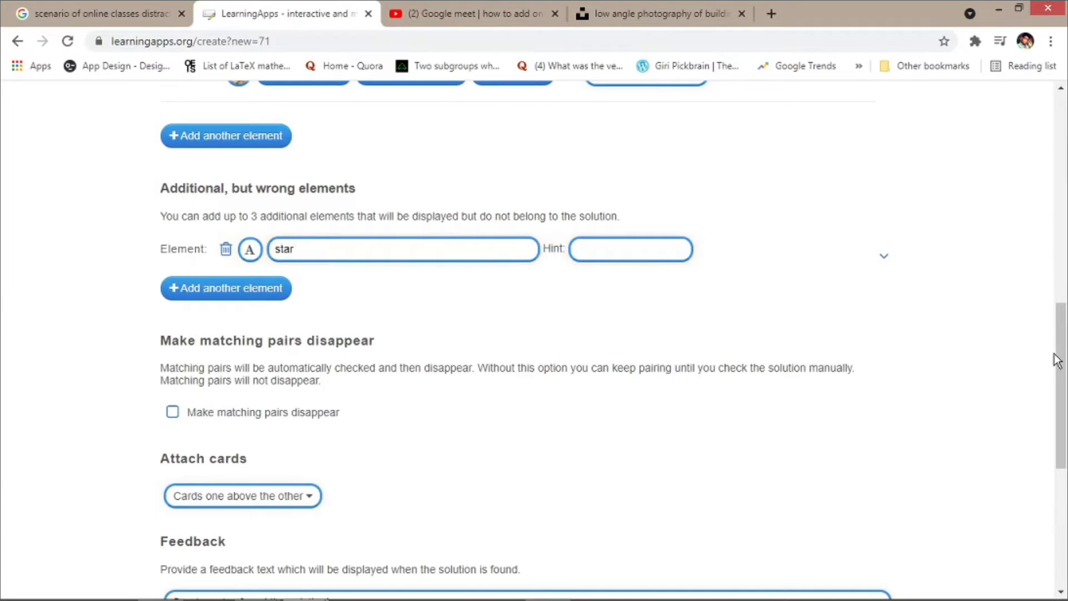
# Reorder the pairs so the audio pair is first, the Square pair second and the Rectangle pair third
pyautogui.moveTo(1060, 359); pyautogui.dragTo(1063, 247)
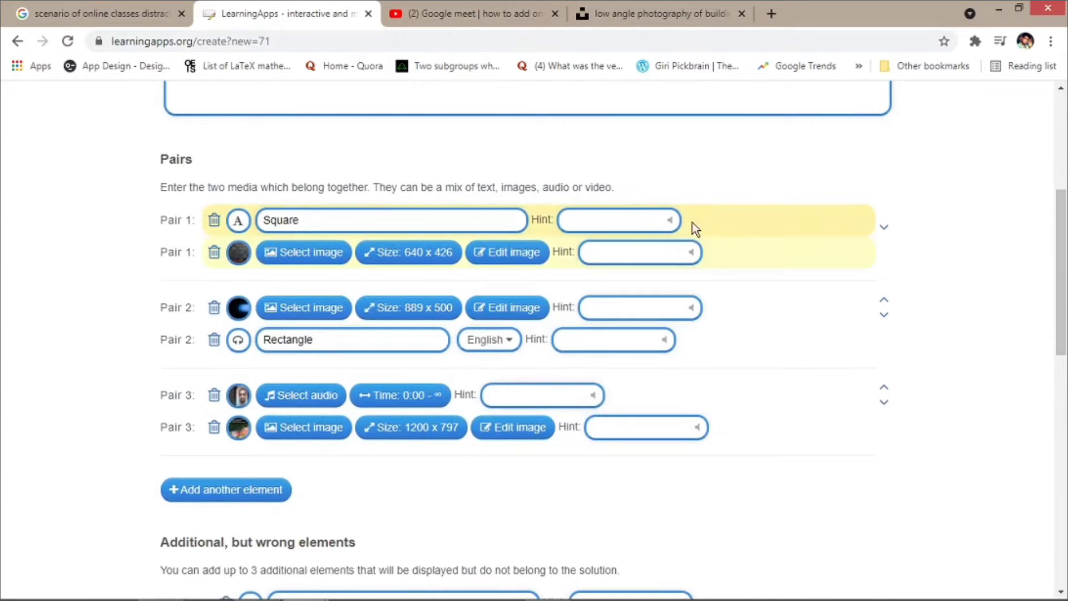
pyautogui.click(884, 301)
pyautogui.click(885, 313)
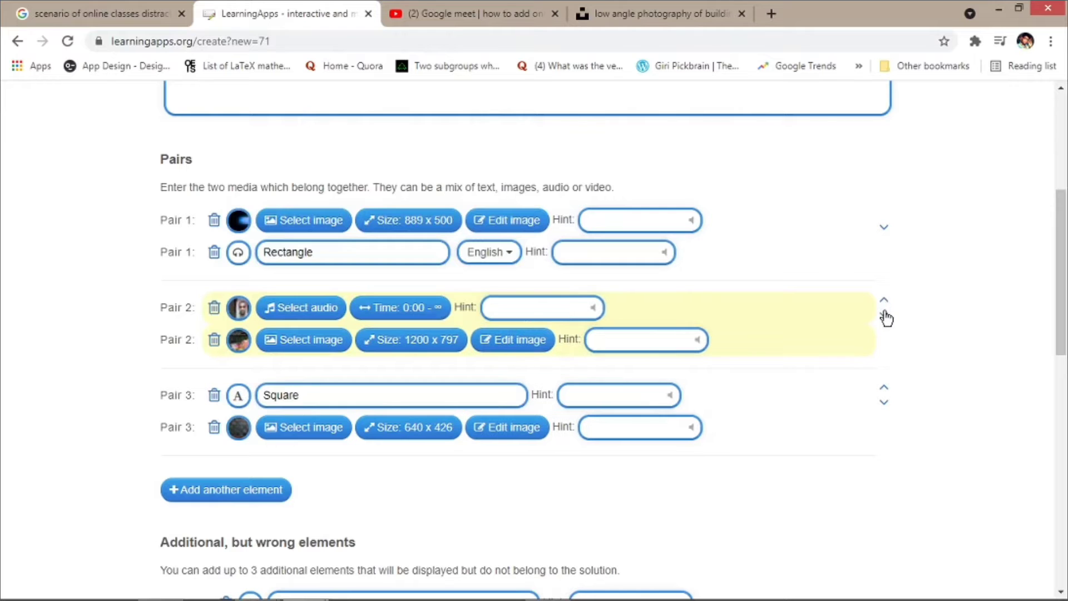
pyautogui.click(885, 300)
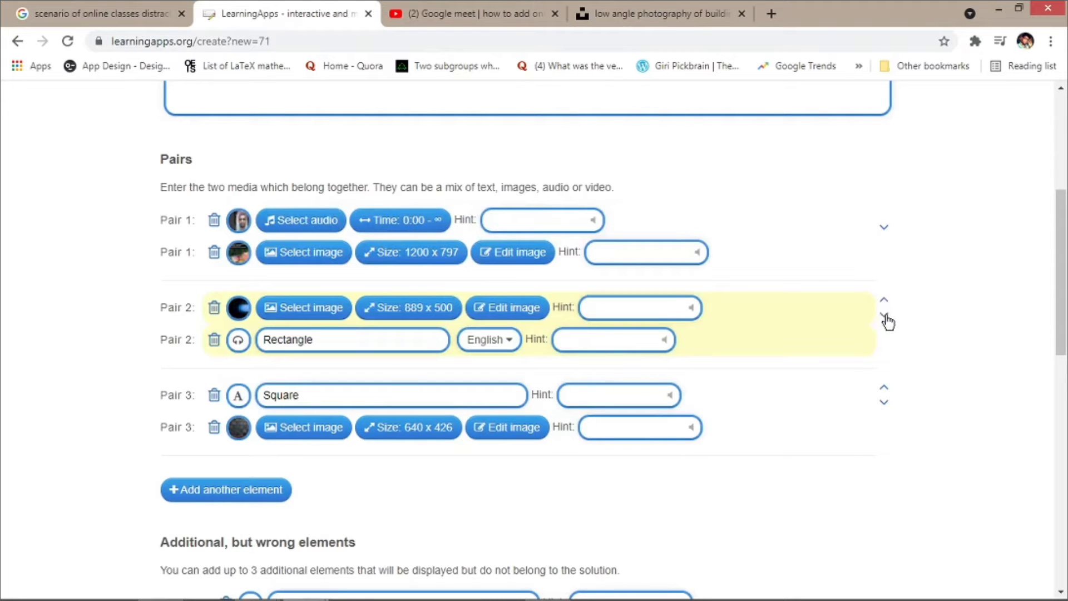
pyautogui.click(885, 315)
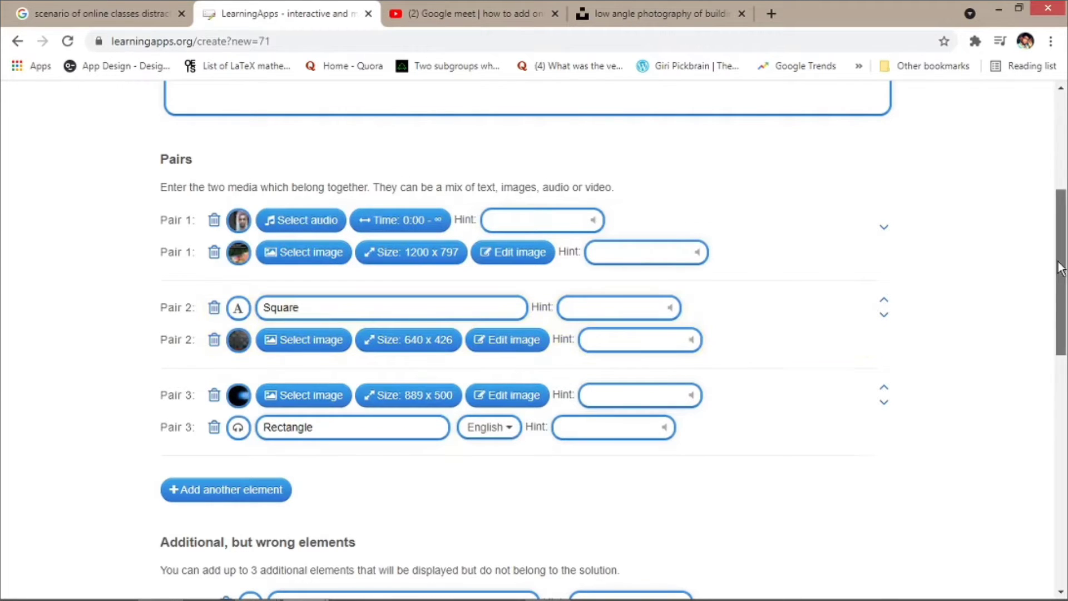
# Attach the cards one above the other, finish editing, and start the app preview past its task message
pyautogui.moveTo(1059, 267); pyautogui.dragTo(1065, 503)
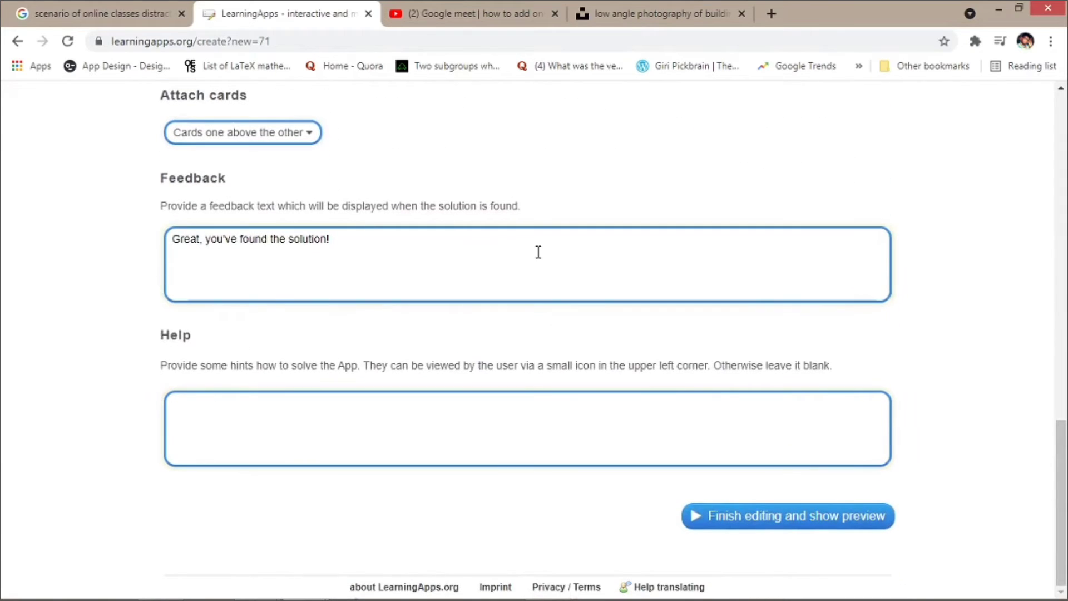
pyautogui.click(309, 140)
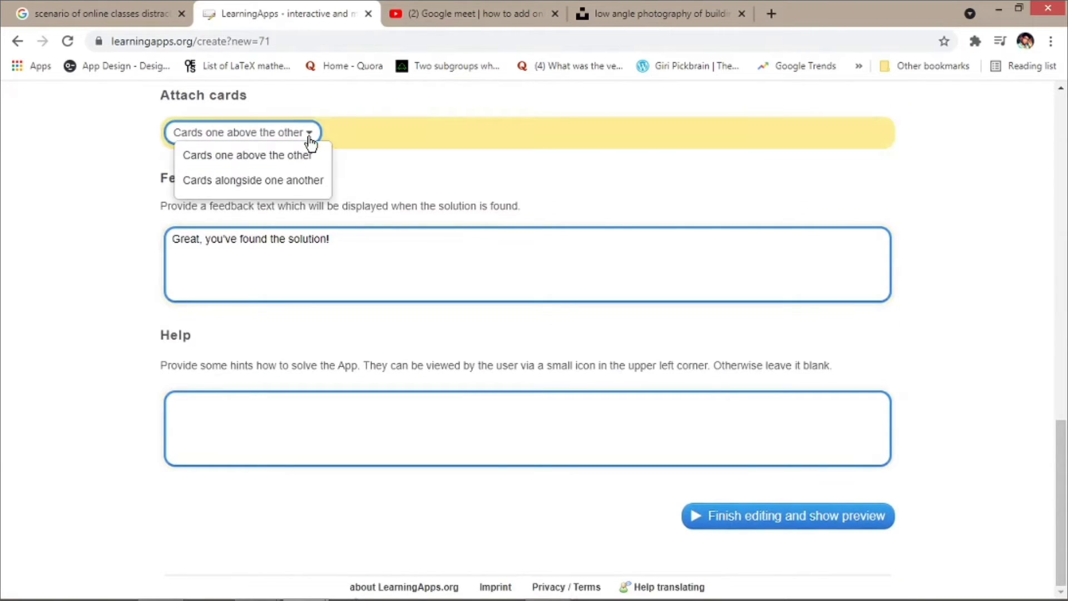
pyautogui.click(305, 155)
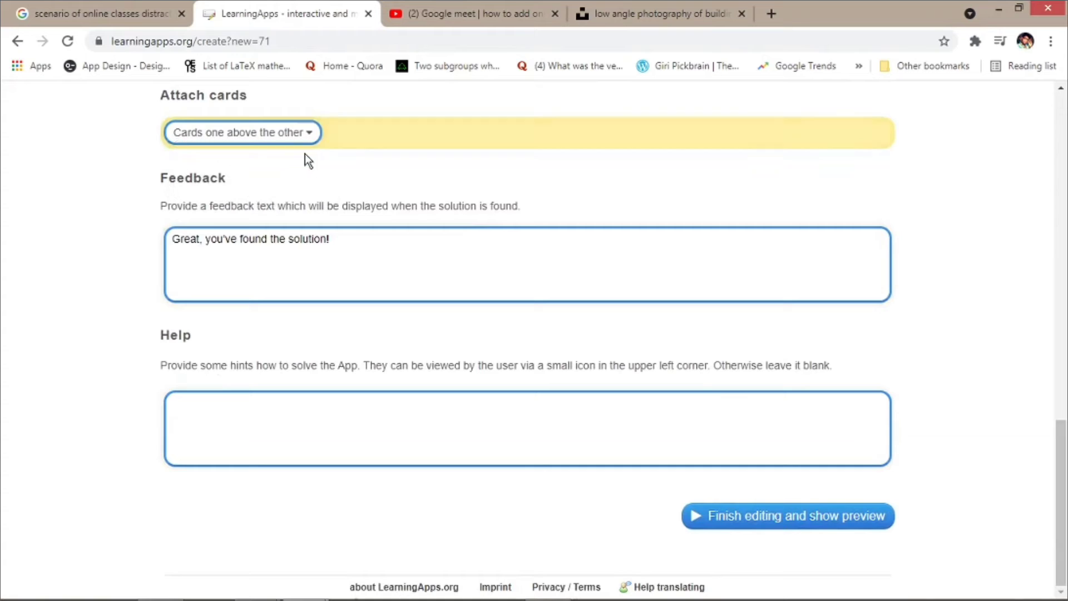
pyautogui.click(752, 511)
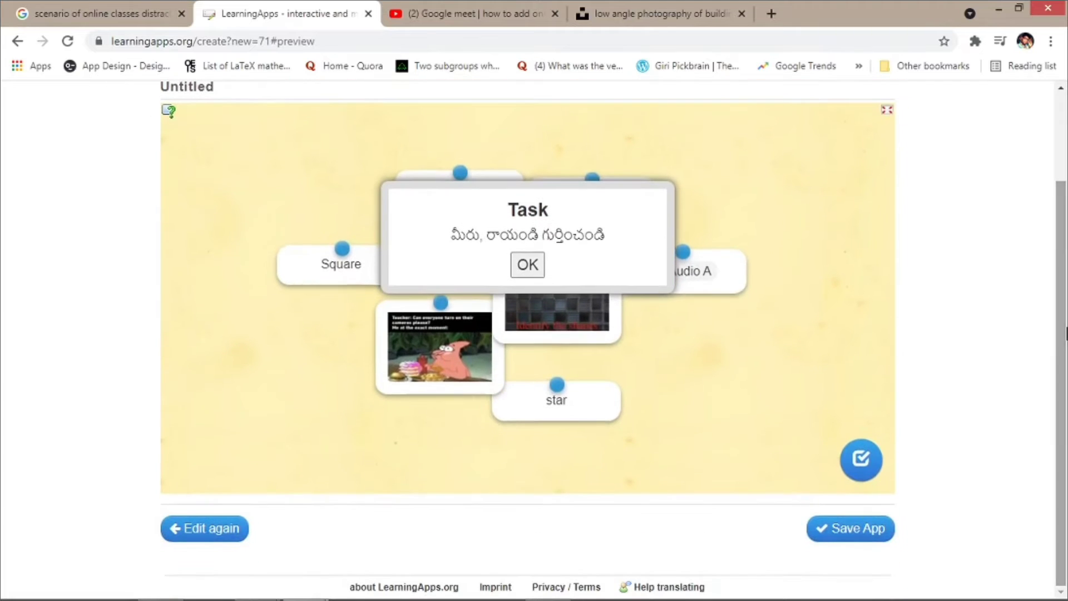
pyautogui.click(527, 265)
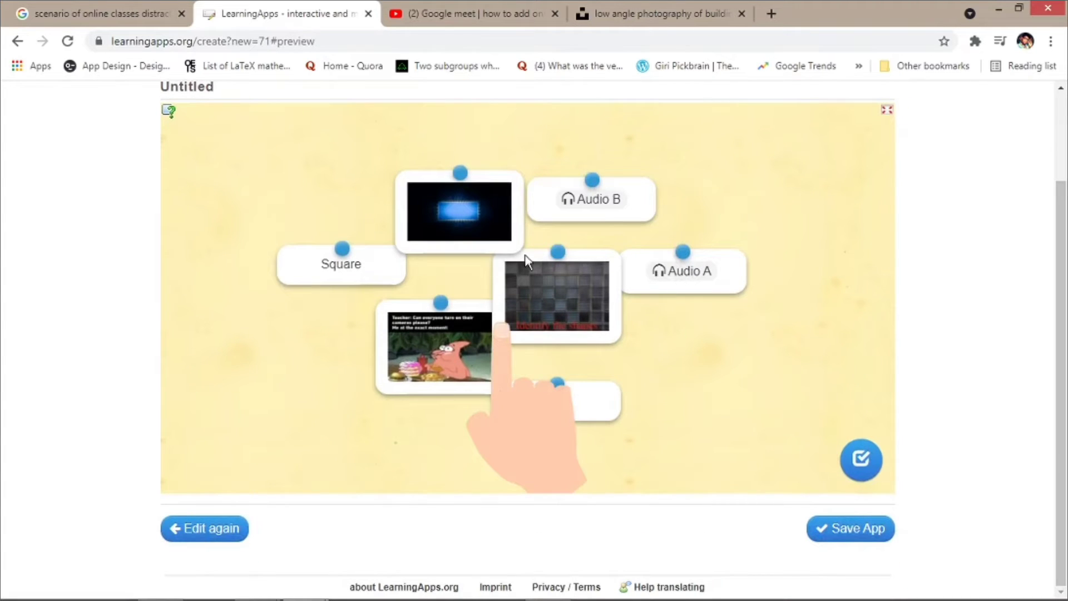
# Test the matching in the preview by placing the Square card under the blue rectangle card and moving the cartoon meme card closer to them
pyautogui.moveTo(500, 249); pyautogui.dragTo(336, 224)
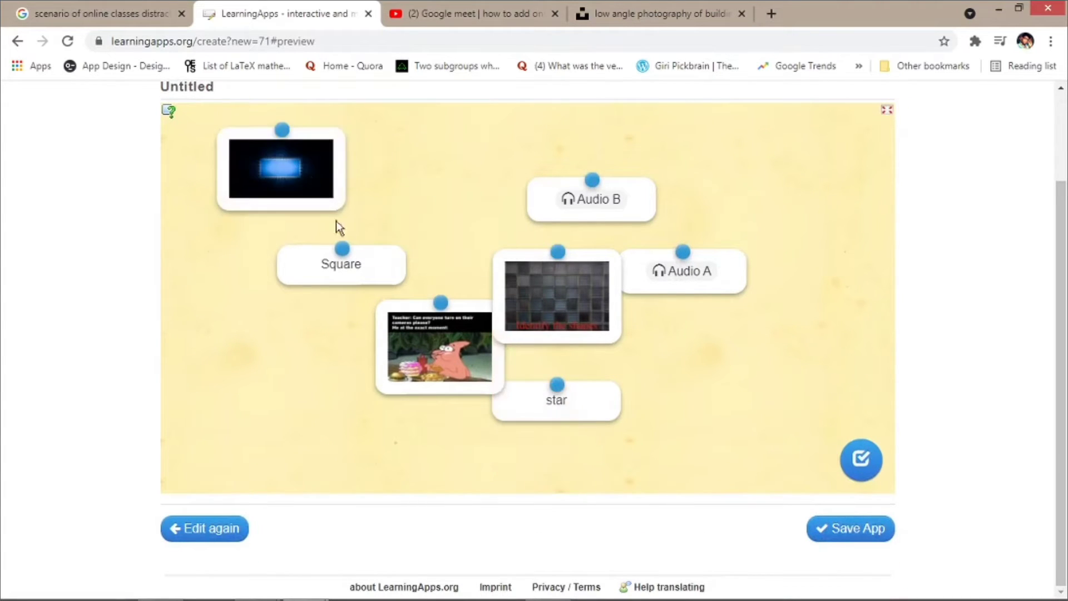
pyautogui.moveTo(350, 262); pyautogui.dragTo(290, 230)
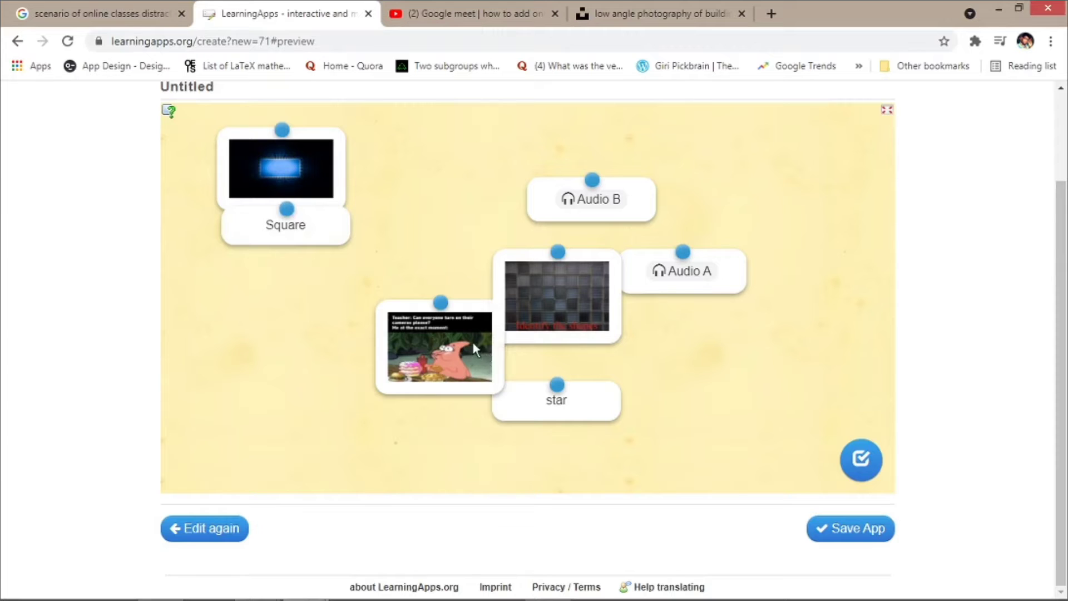
pyautogui.moveTo(473, 343); pyautogui.dragTo(452, 275)
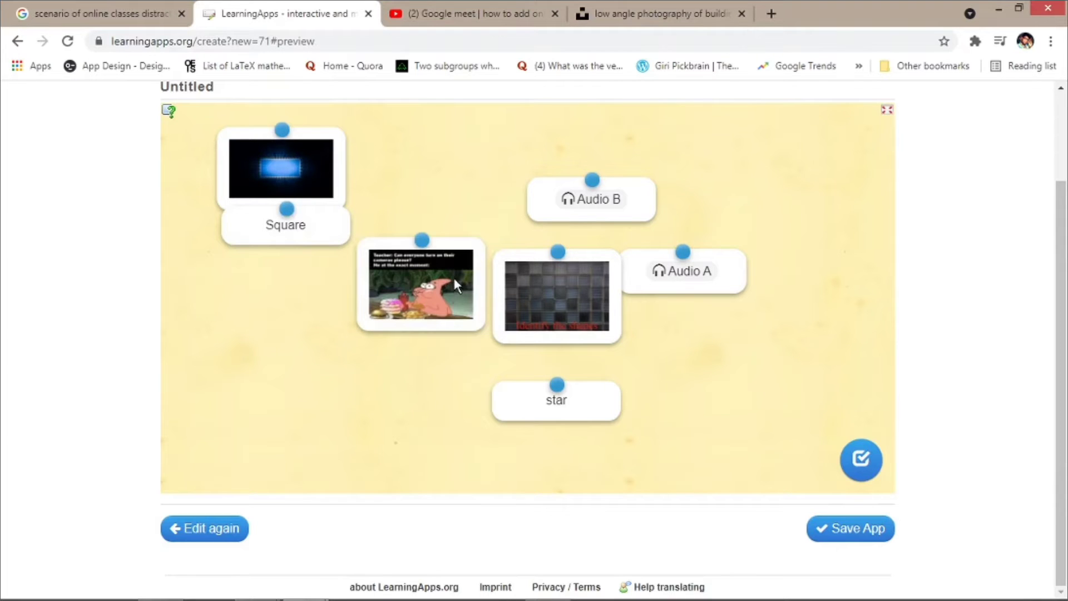
# Check the Audio B and Audio A cards by opening their players, then move the Audio A card away from the tile image
pyautogui.click(574, 203)
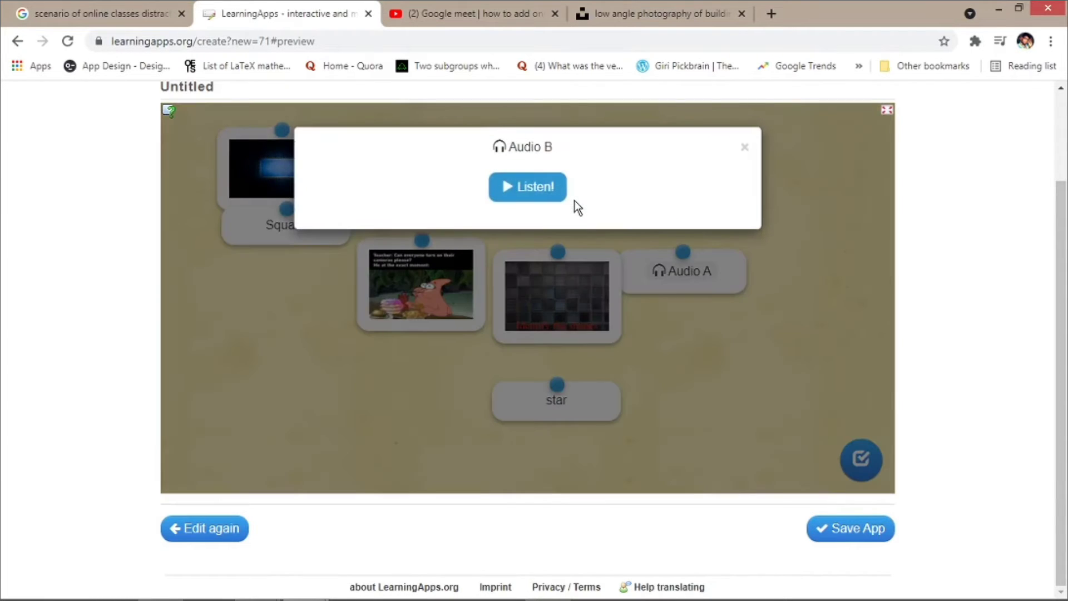
pyautogui.click(745, 148)
pyautogui.click(692, 269)
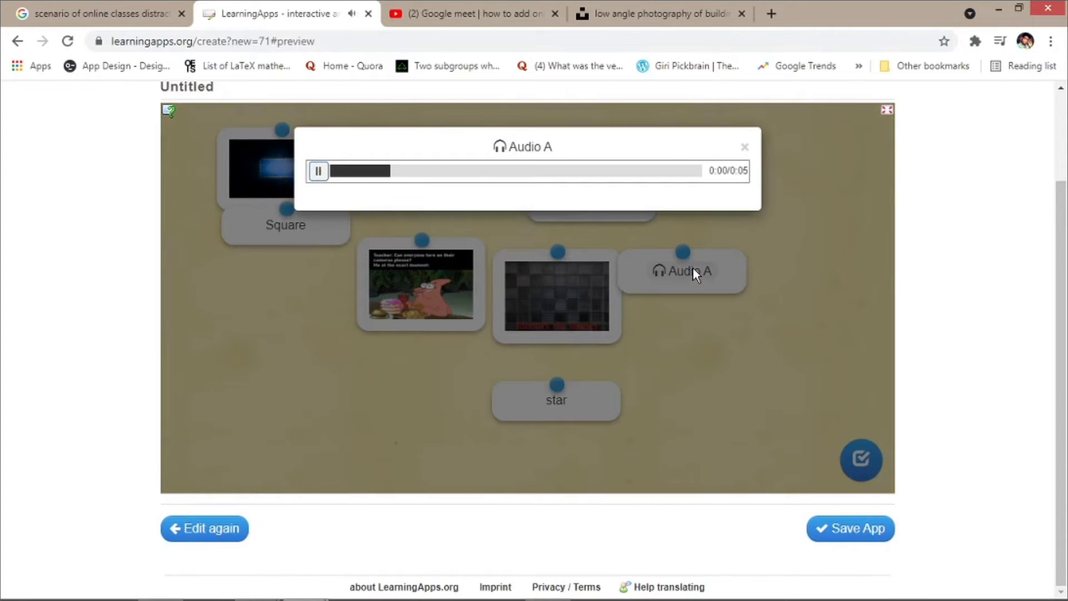
pyautogui.click(744, 148)
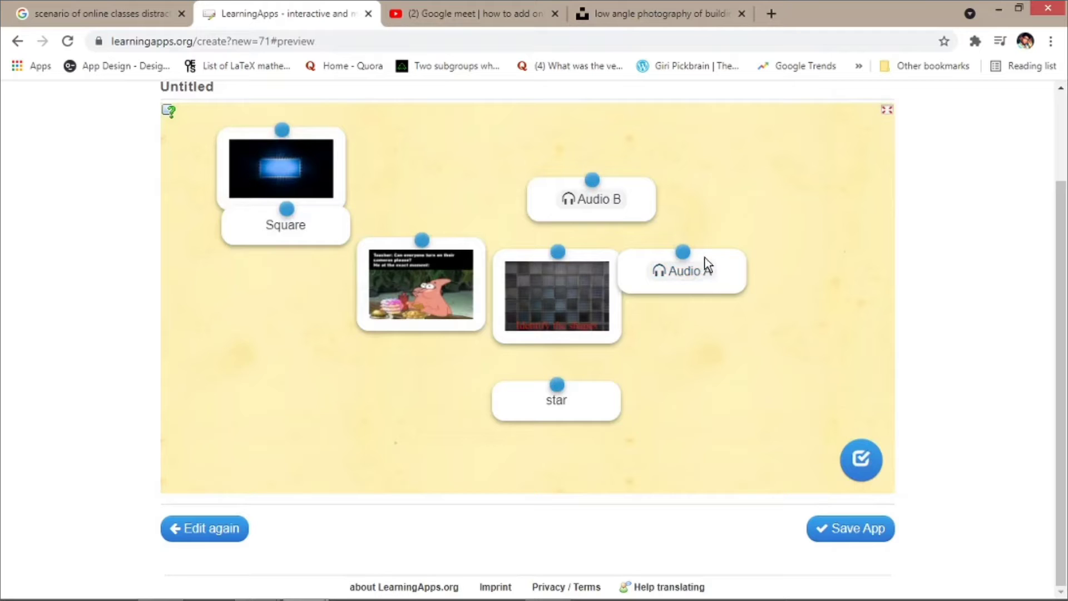
pyautogui.moveTo(706, 262); pyautogui.dragTo(743, 250)
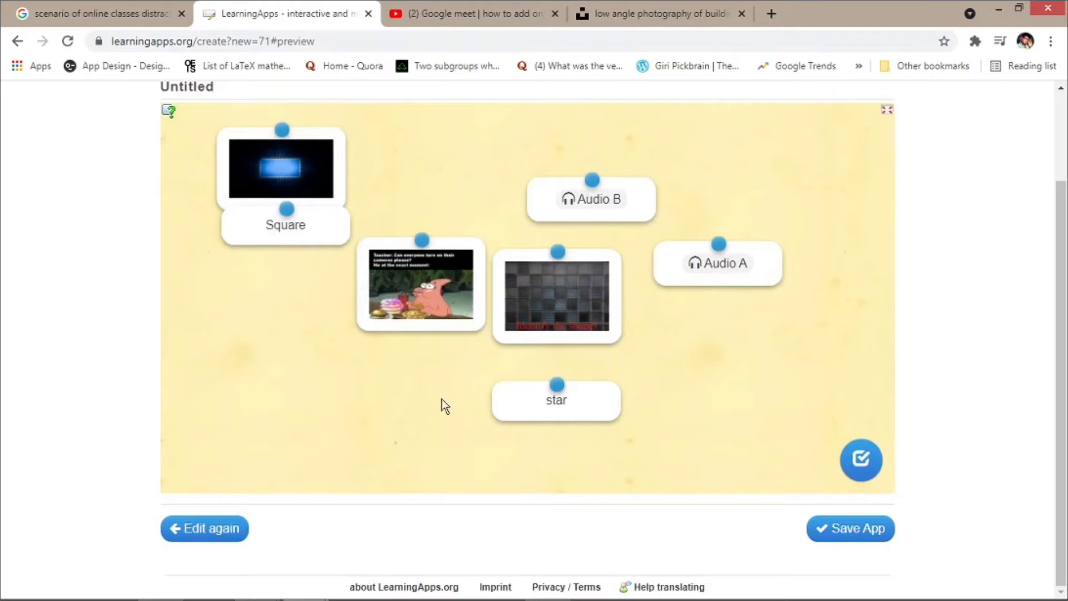
# Save the Matching Pairs app and find it in the list of own apps
pyautogui.click(854, 531)
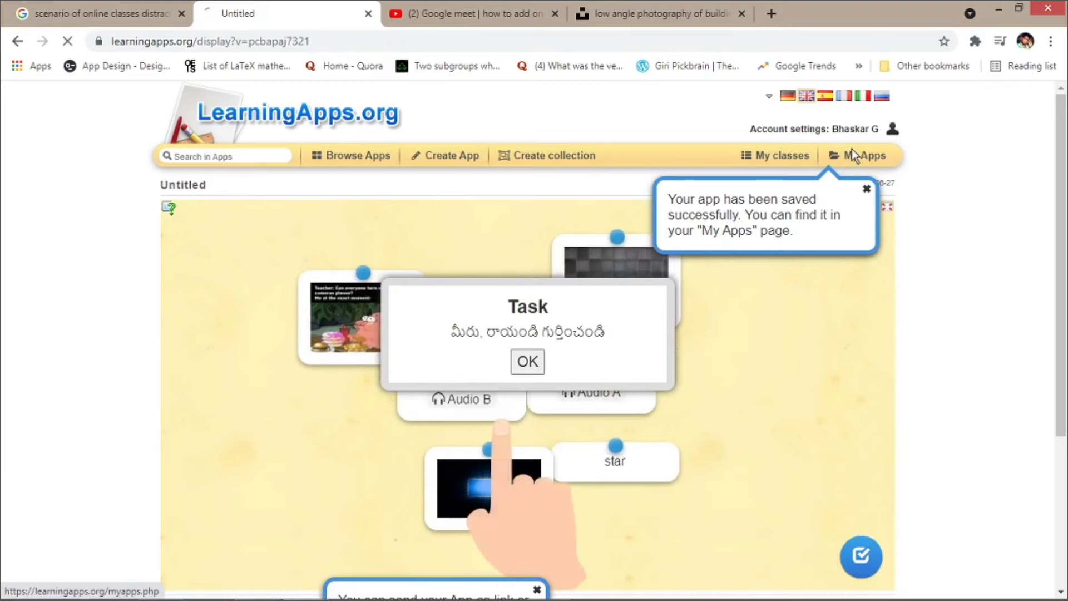
pyautogui.click(852, 155)
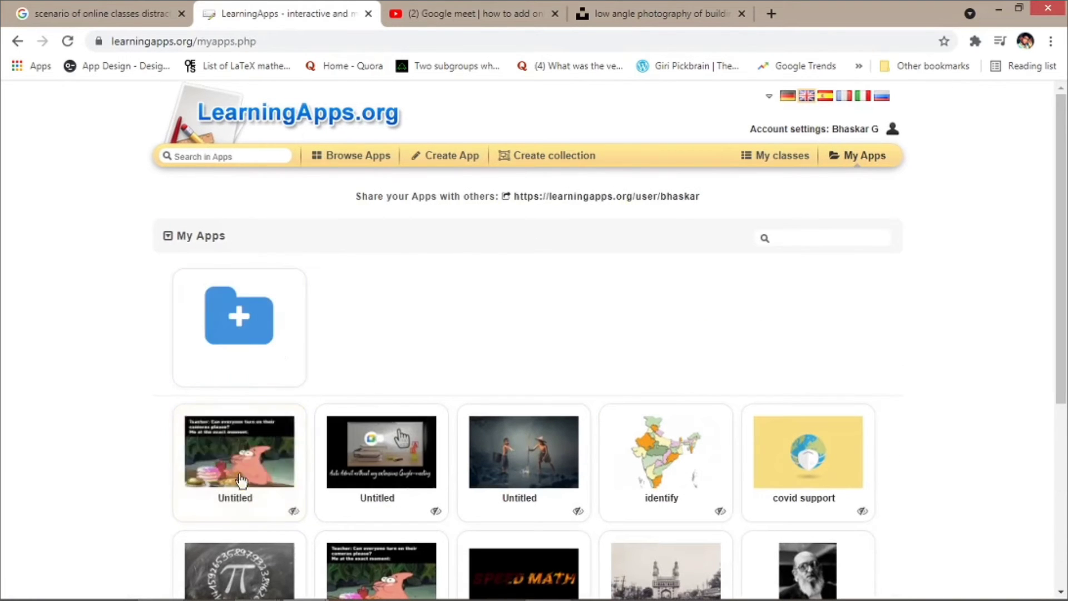
pyautogui.moveTo(217, 514)
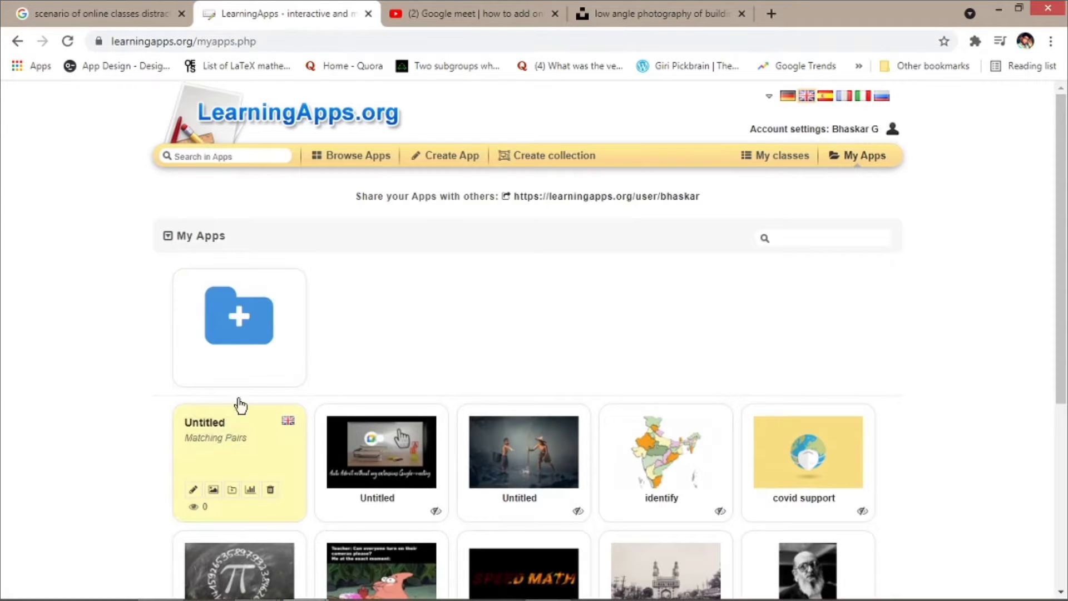
# Start creating a new app from the Group assignment template
pyautogui.click(436, 150)
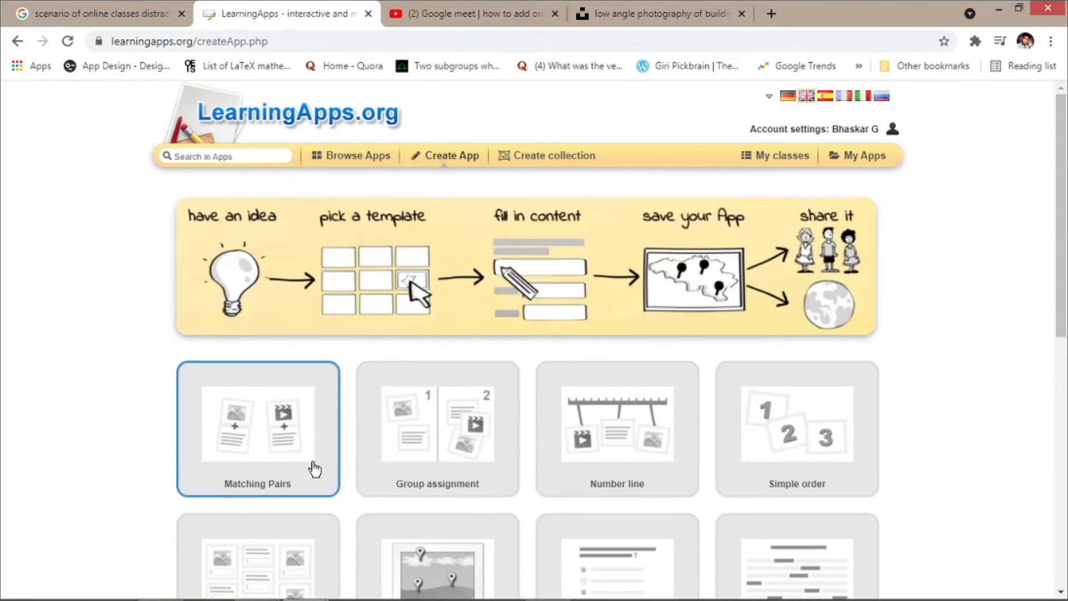
pyautogui.scroll(-3, 1065, 225)
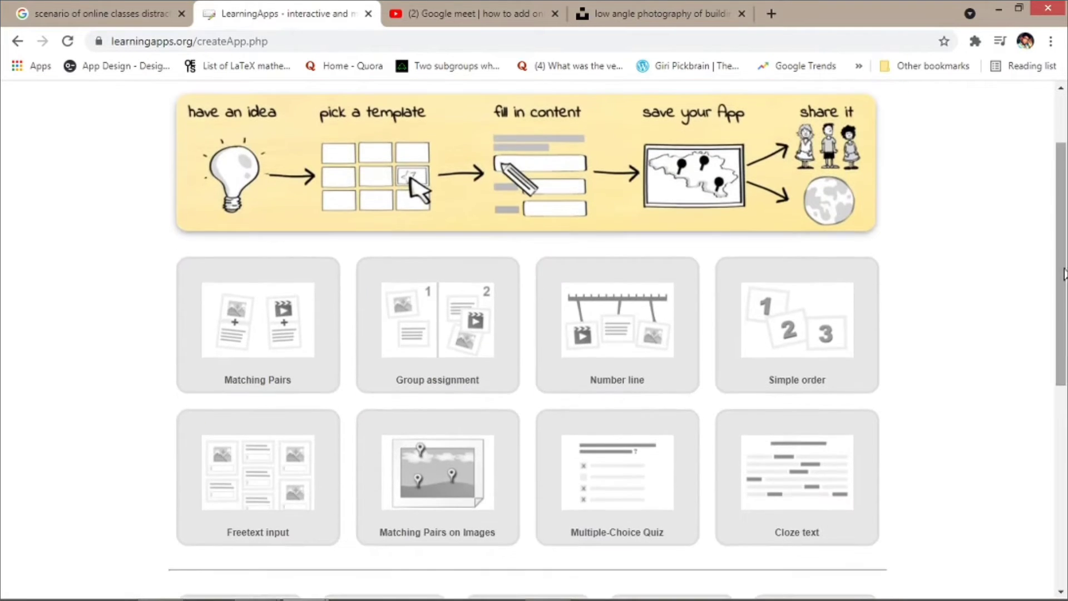
pyautogui.click(398, 305)
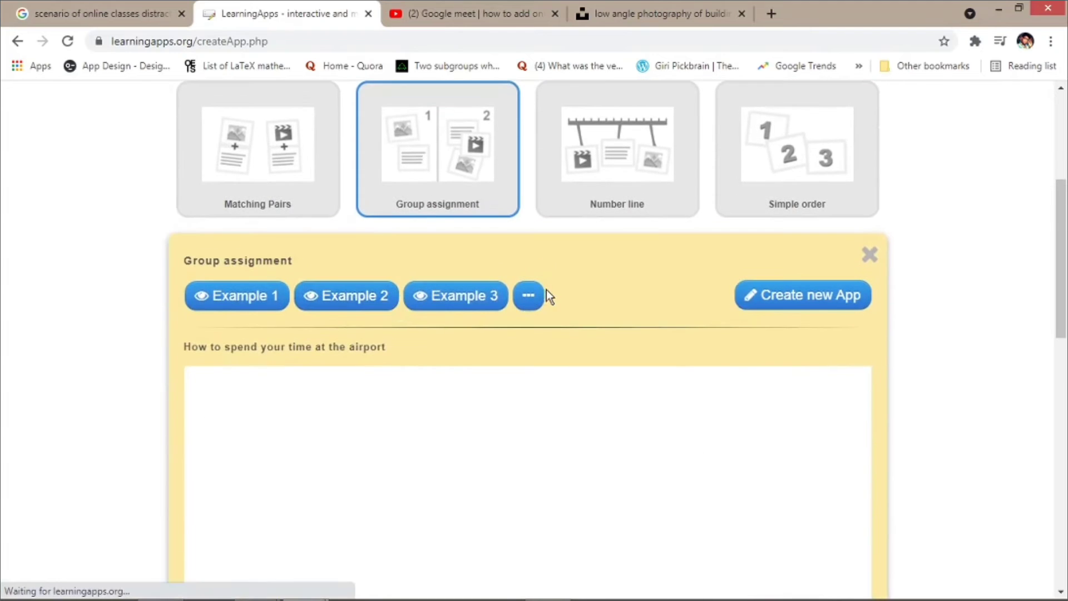
pyautogui.click(759, 297)
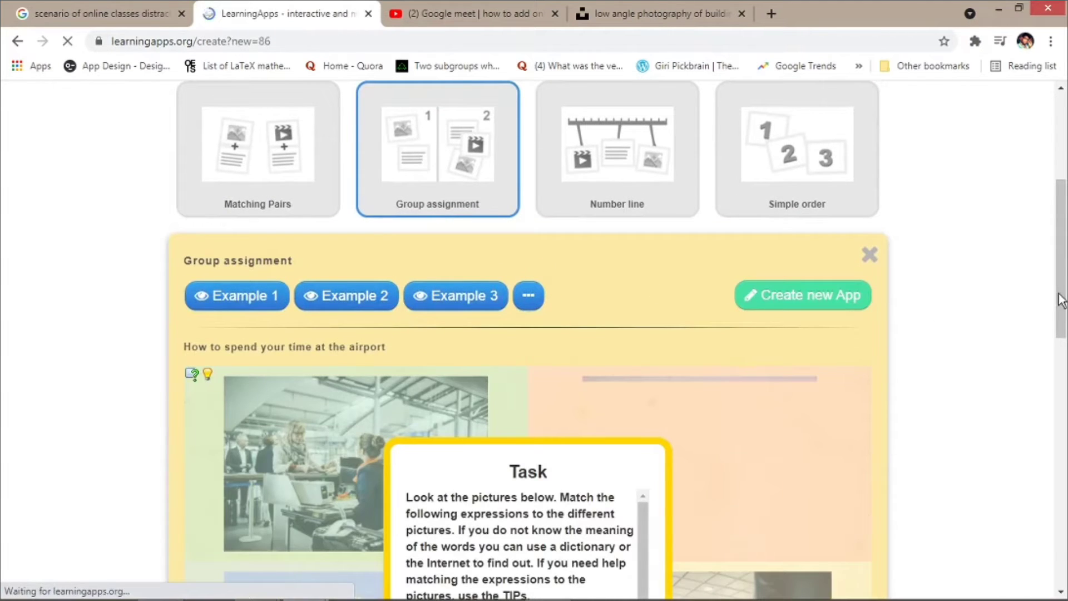
# Replace the app title with "even"
pyautogui.scroll(-3, 1065, 242)
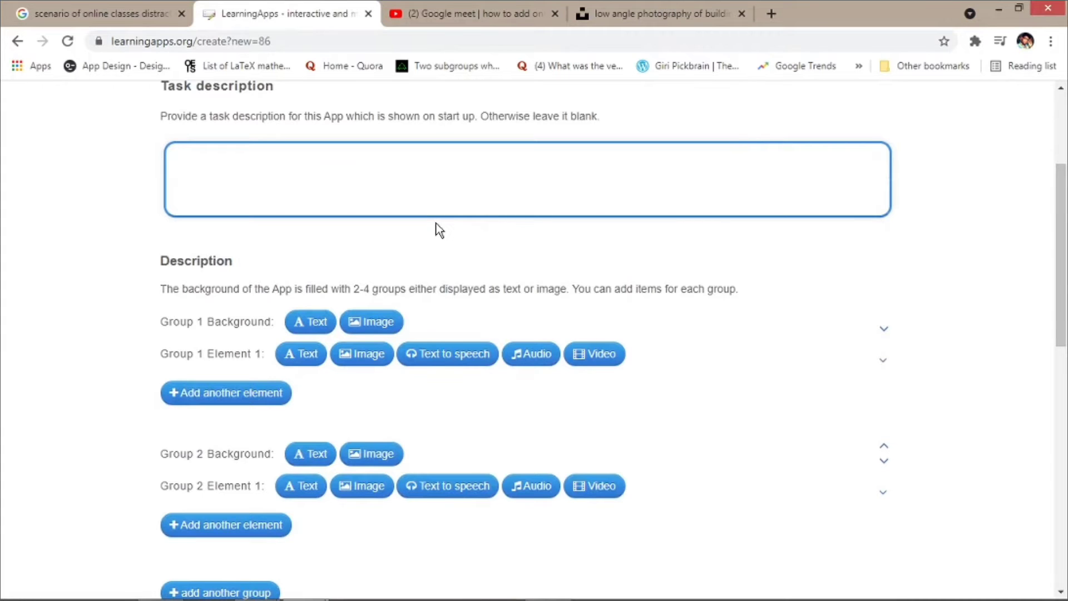
pyautogui.scroll(3, 439, 230)
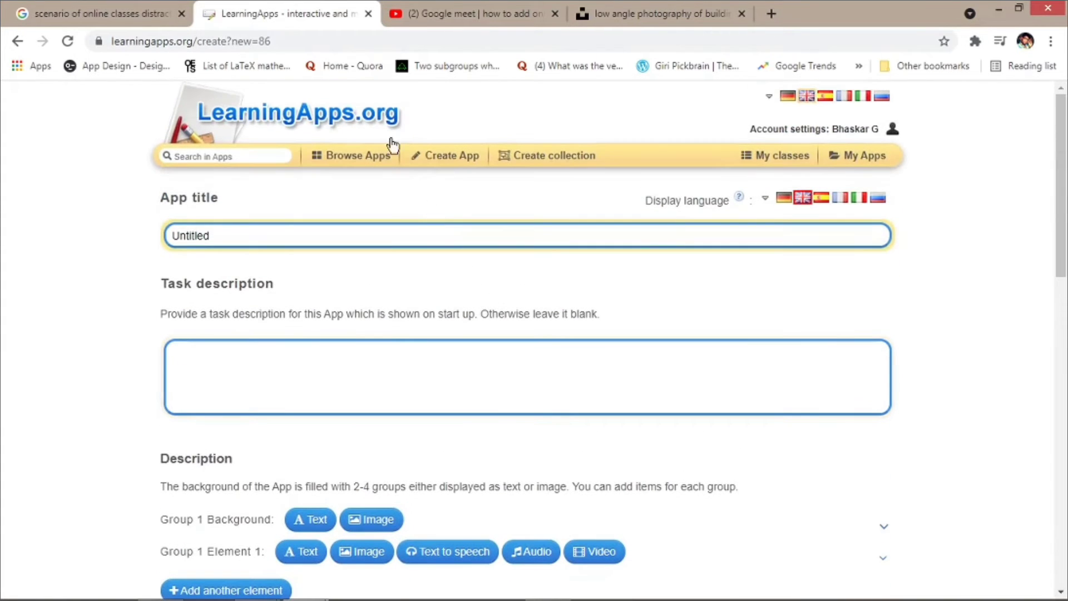
pyautogui.click(224, 236)
pyautogui.hotkey('ctrl', 'a')
pyautogui.press('BackSpace')
pyautogui.write('eve')
pyautogui.click(76, 256)
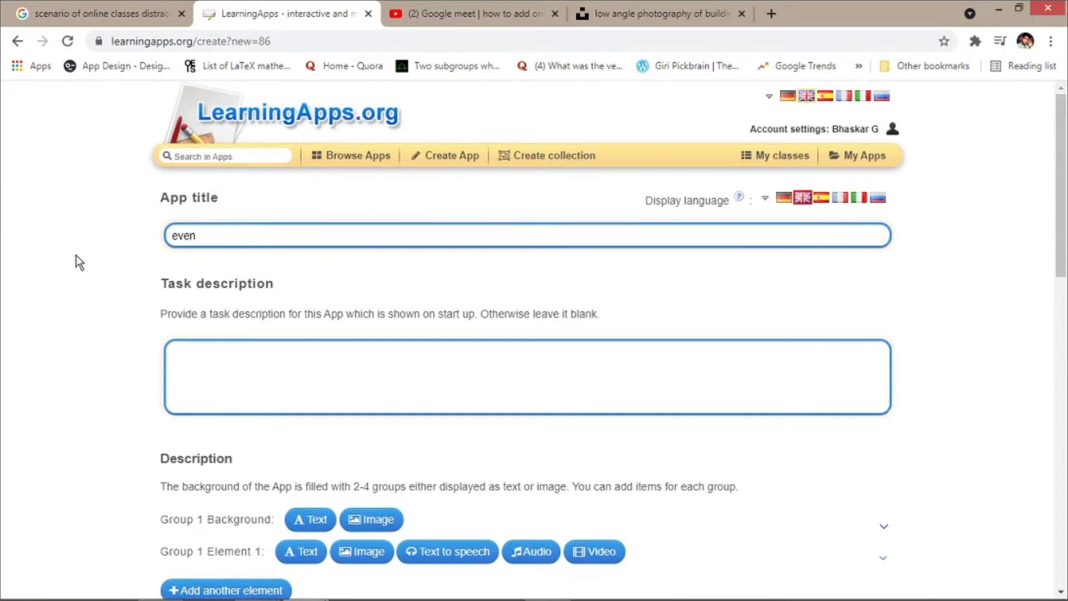
# Set the Group 1 background to the text "Even" and its first element to the text "2"
pyautogui.scroll(-4, 364, 334)
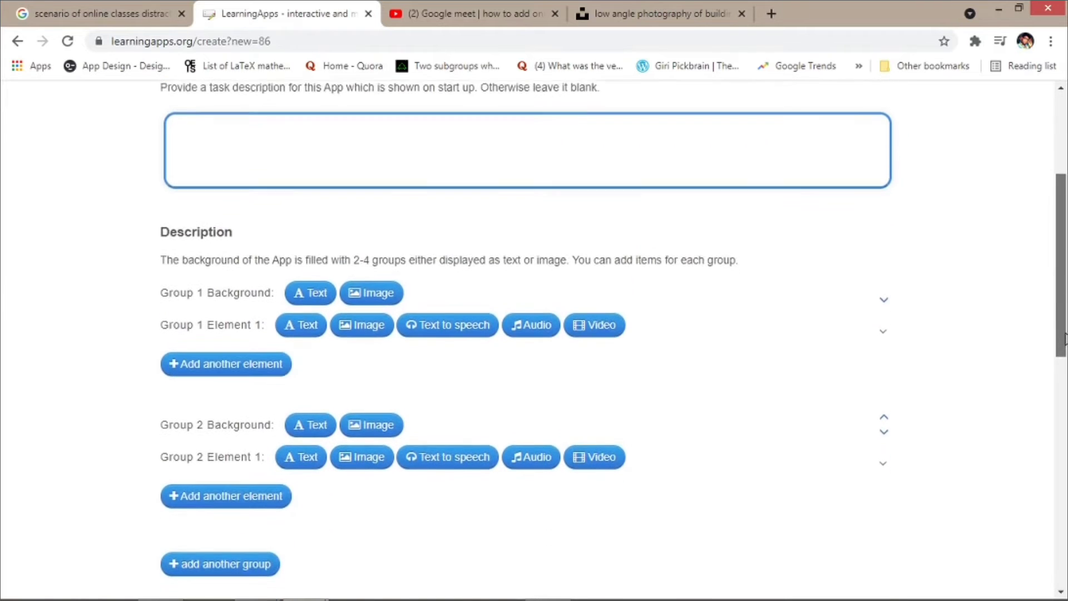
pyautogui.click(317, 289)
pyautogui.write('Eve')
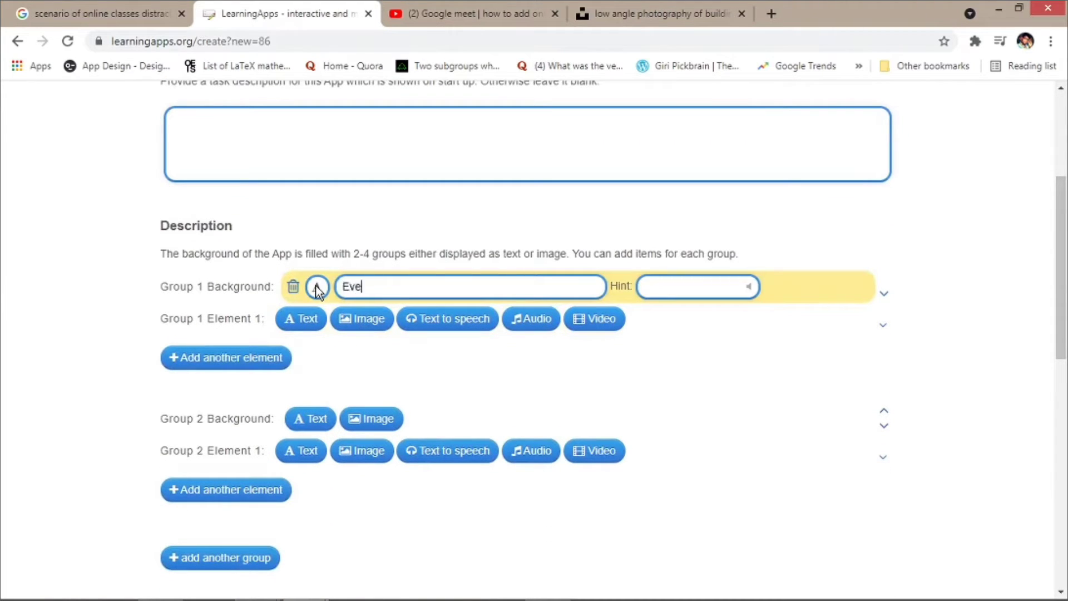
pyautogui.write('n')
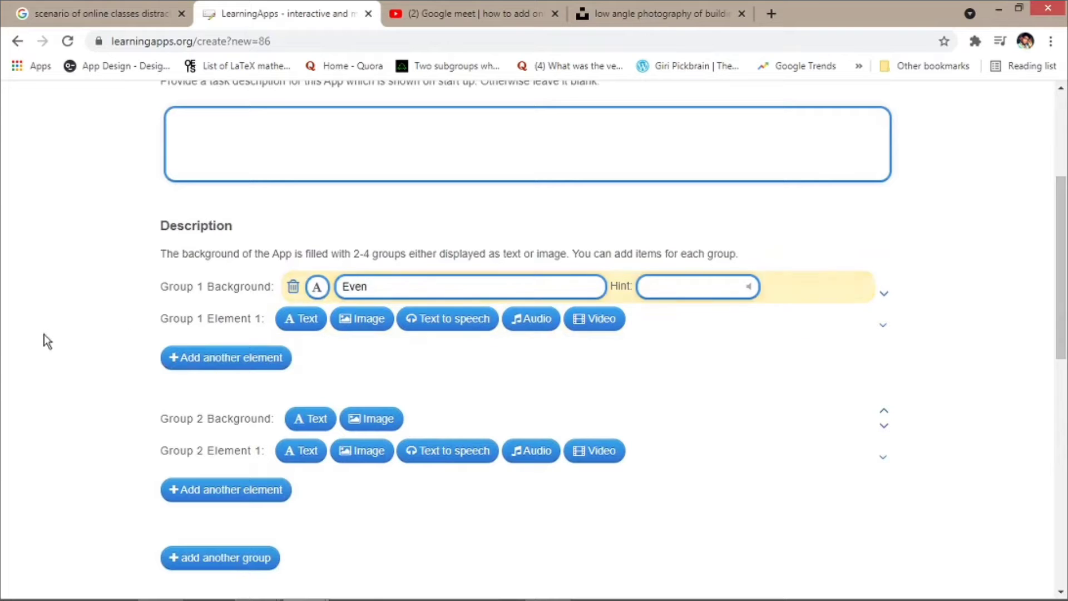
pyautogui.click(312, 321)
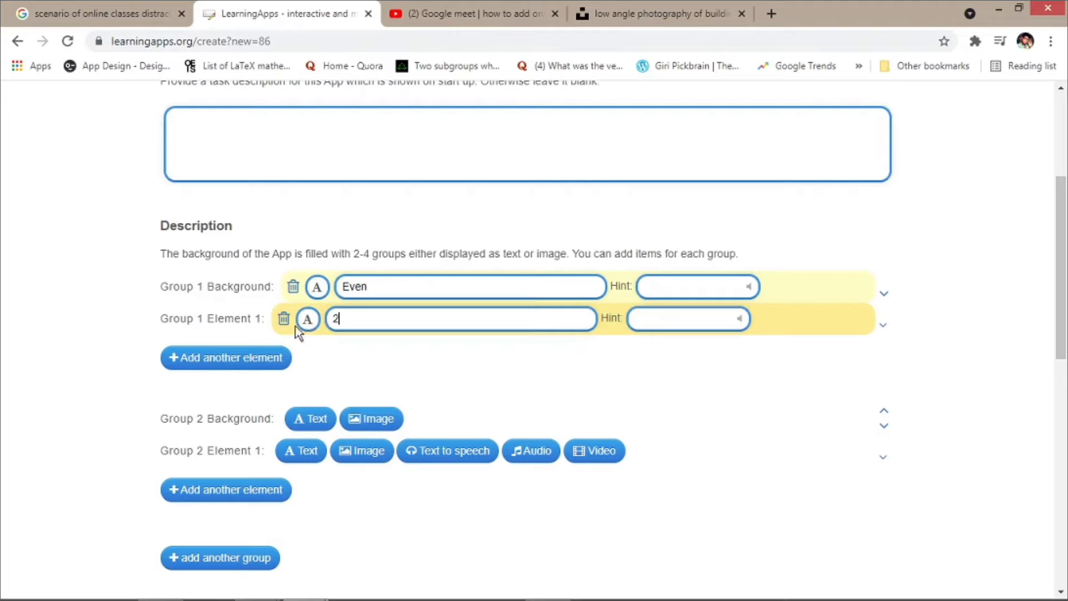
# Add two more text elements to Group 1 with the values 4 and 6
pyautogui.click(269, 360)
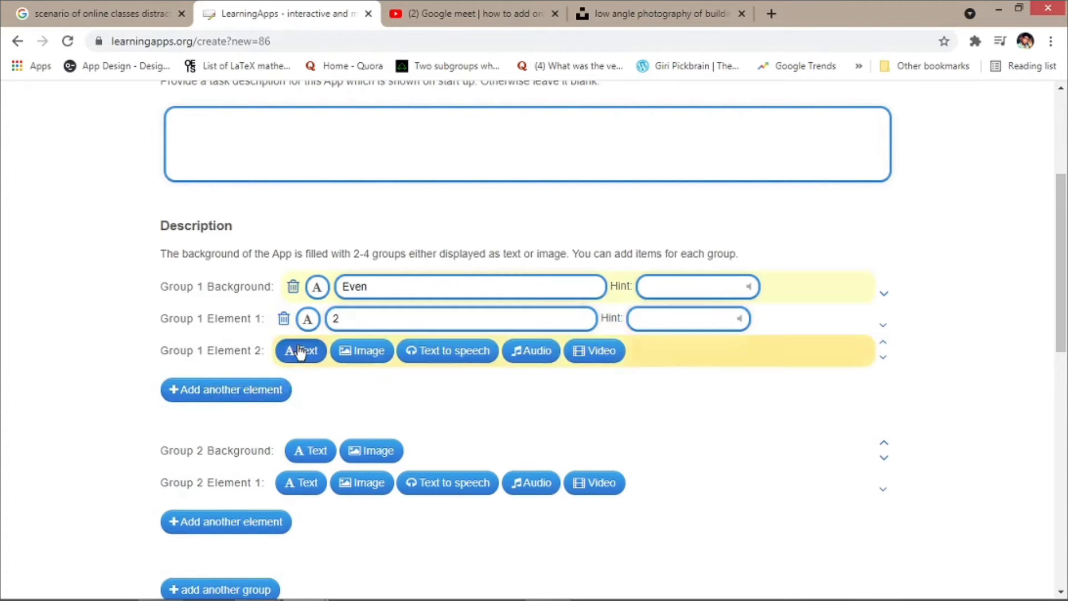
pyautogui.click(300, 351)
pyautogui.write('3')
pyautogui.press('BackSpace')
pyautogui.write('4')
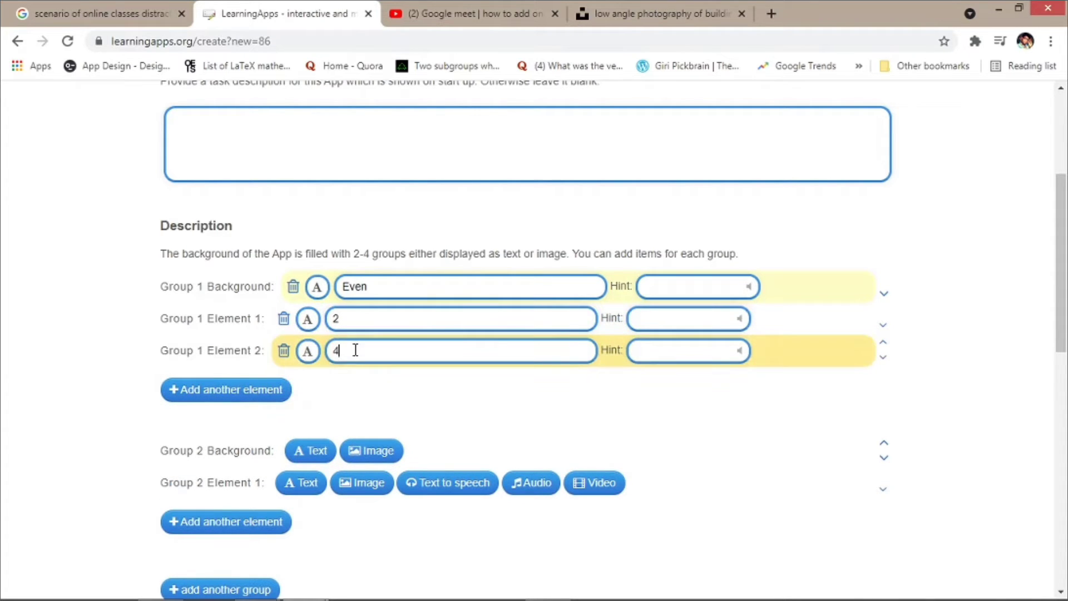
pyautogui.click(236, 394)
pyautogui.click(290, 387)
pyautogui.write('5')
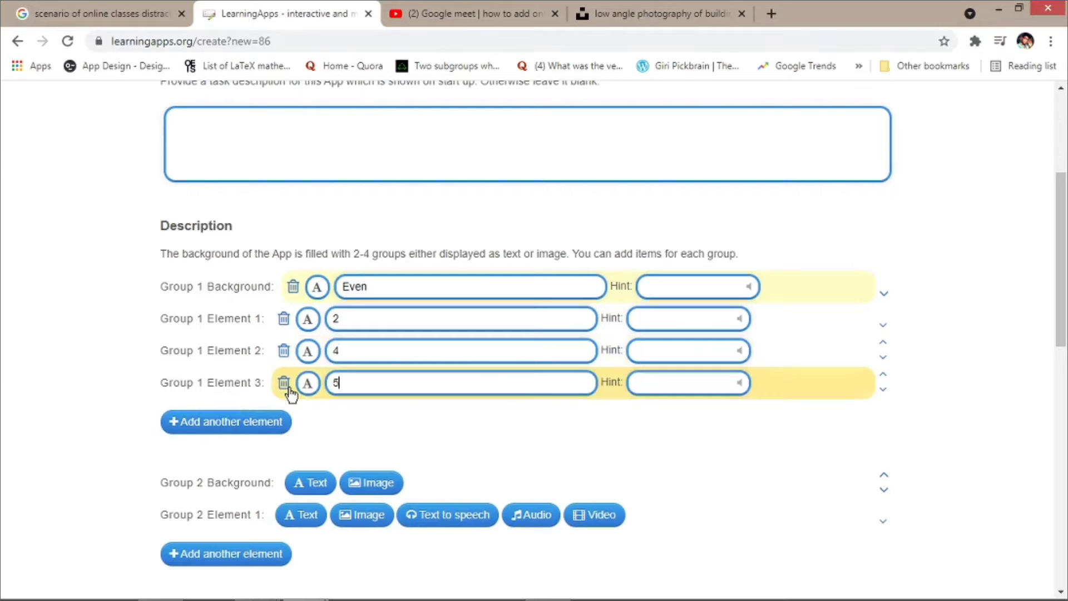
pyautogui.press('BackSpace')
pyautogui.write('6')
# Add a fourth and a fifth text element to Group 1 with the values 12 and 24
pyautogui.click(276, 421)
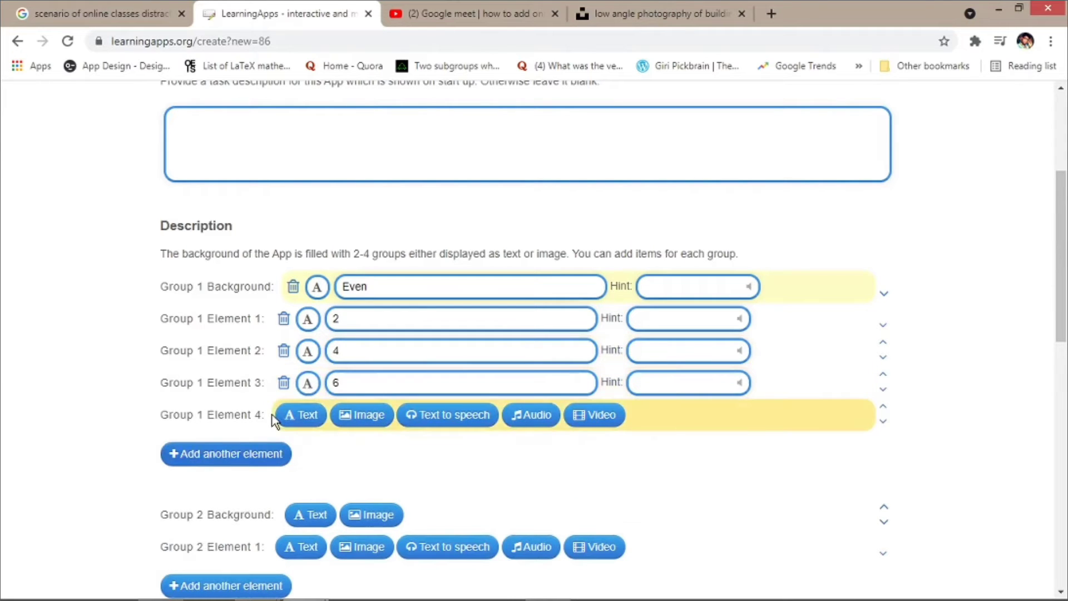
pyautogui.click(281, 416)
pyautogui.write('12')
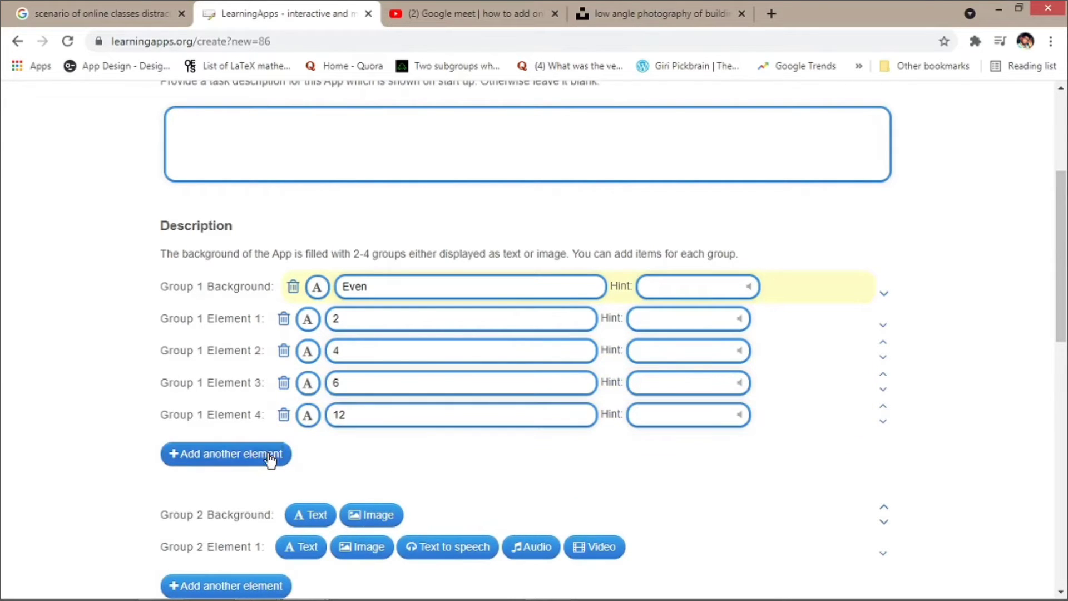
pyautogui.click(271, 457)
pyautogui.click(318, 447)
pyautogui.write('24')
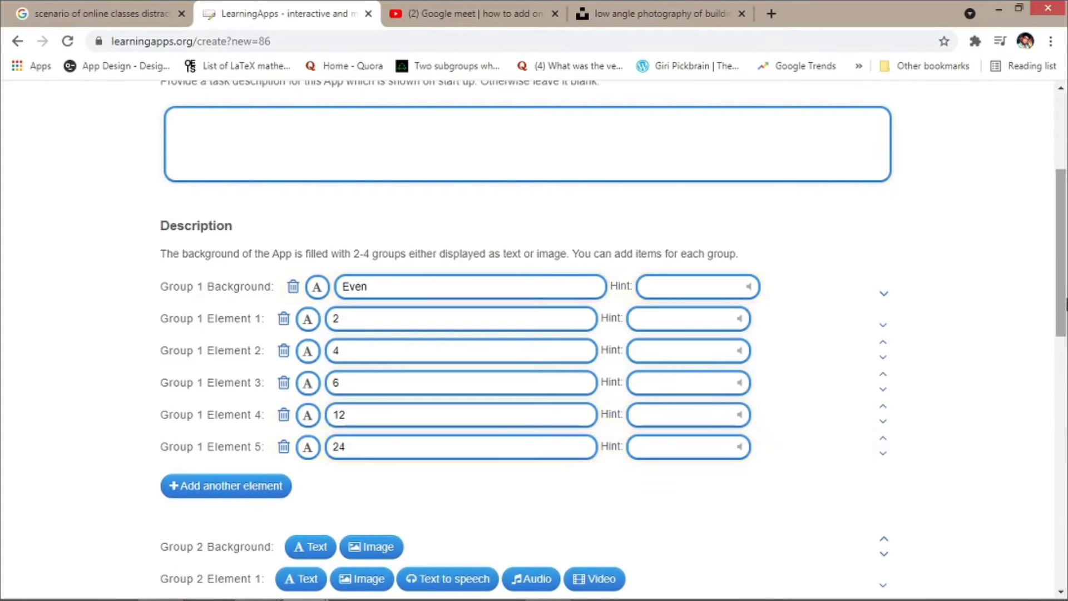
# Make Group 2's first element a text and set the group's background to the text "odd" instead of an image
pyautogui.scroll(-4, 498, 406)
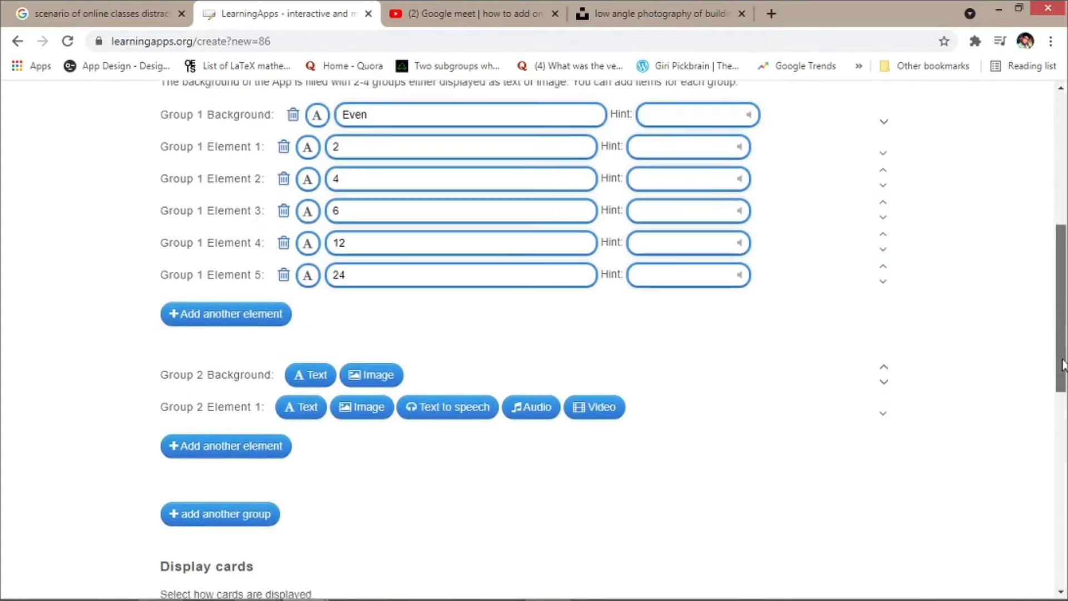
pyautogui.click(356, 333)
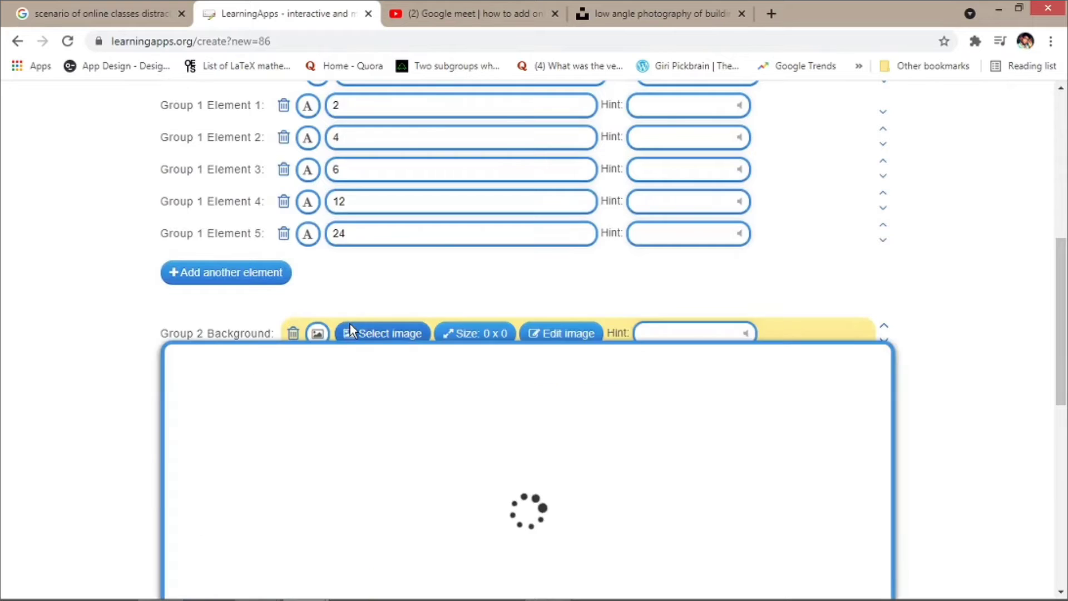
pyautogui.click(308, 147)
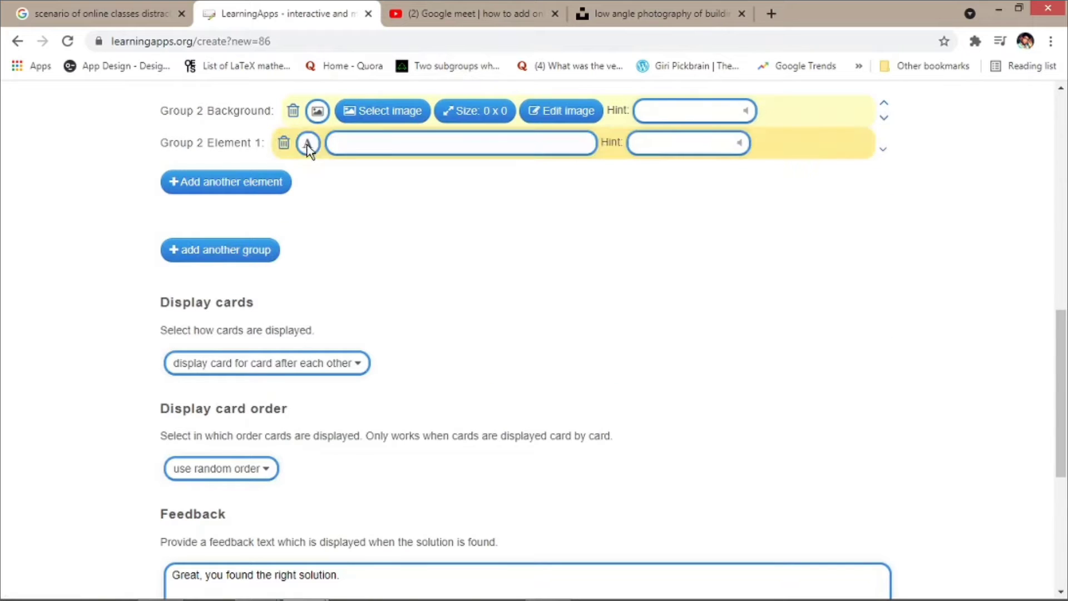
pyautogui.click(293, 111)
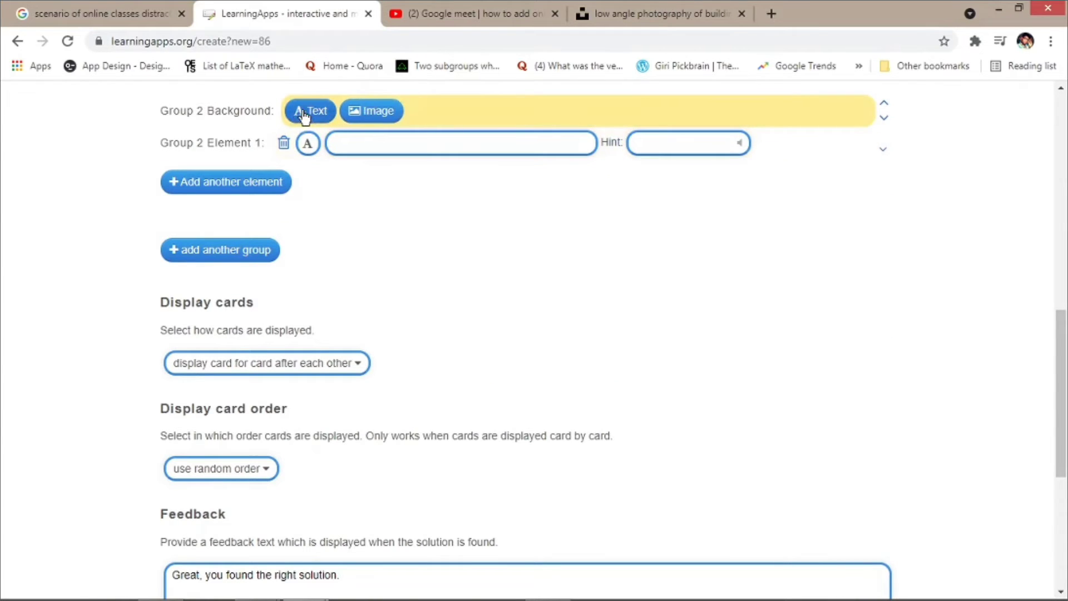
pyautogui.click(308, 112)
pyautogui.write('odd')
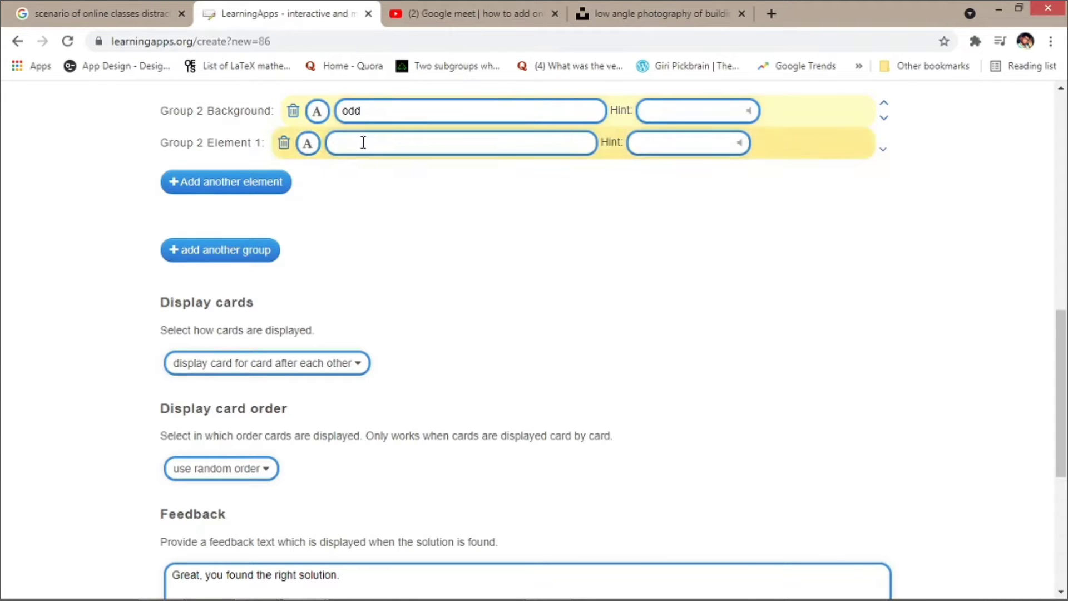
# Set Group 2's first element to "3" and add a second and a third text element with the values 5 and 11
pyautogui.write('3')
pyautogui.click(278, 181)
pyautogui.click(326, 174)
pyautogui.write('4')
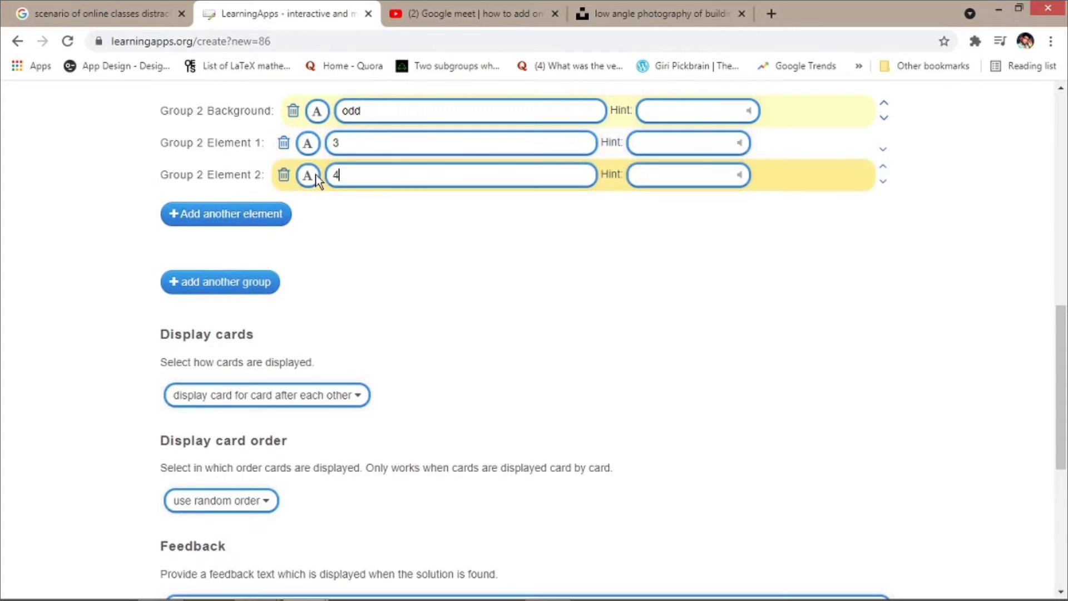
pyautogui.click(286, 214)
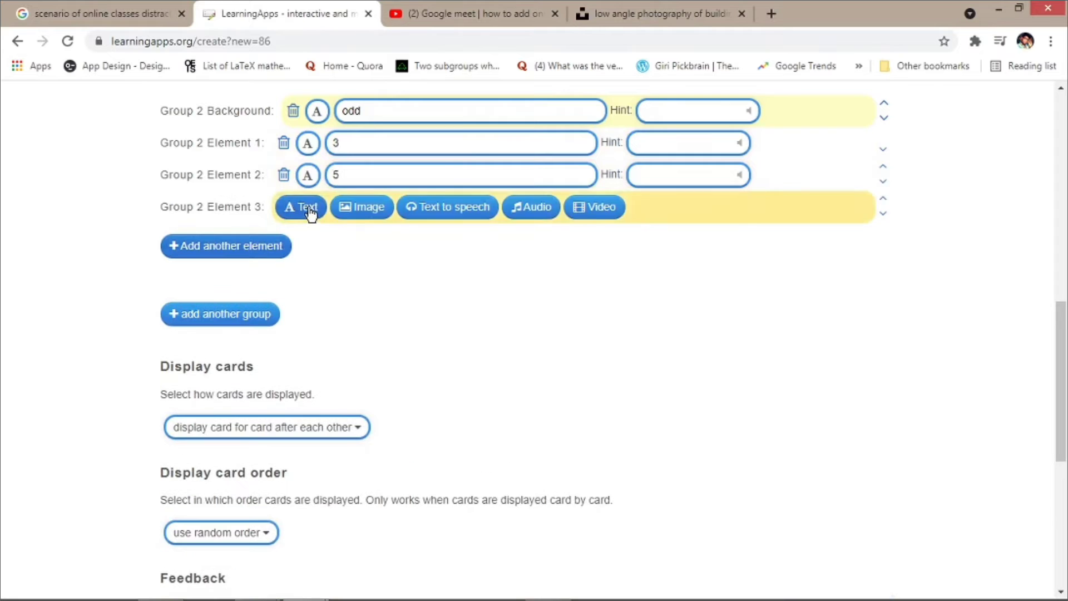
pyautogui.click(300, 208)
pyautogui.write('11')
# Add a fourth and a fifth text element to Group 2 with the values 15 and 61
pyautogui.click(275, 245)
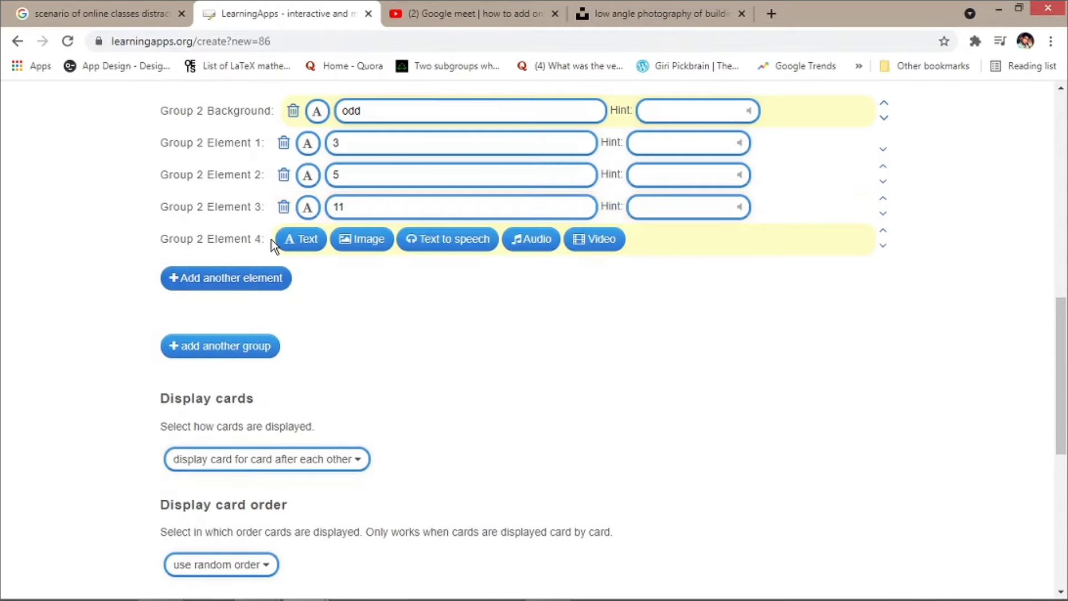
pyautogui.click(289, 241)
pyautogui.write('15')
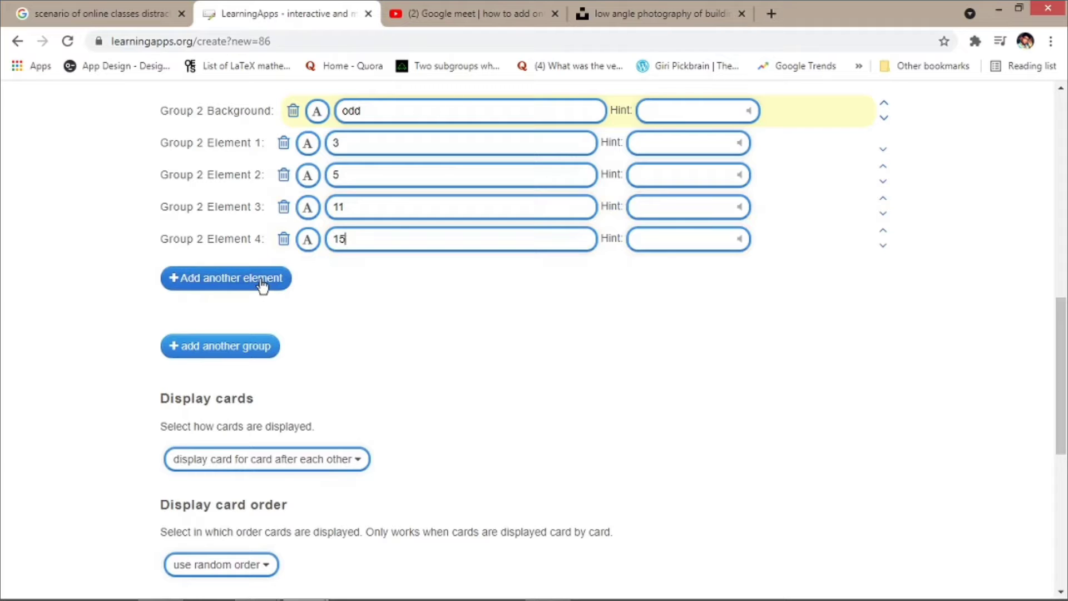
pyautogui.click(274, 288)
pyautogui.click(296, 271)
pyautogui.write('61')
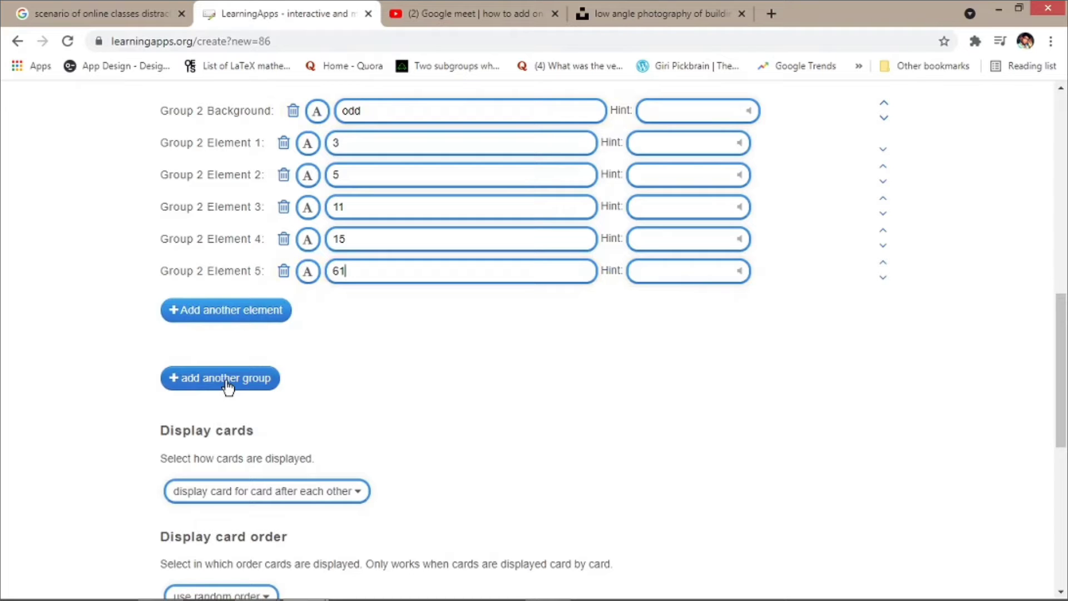
# Keep the card display at "display card for card after each other", finish editing and show the app's preview
pyautogui.scroll(-4, 1055, 410)
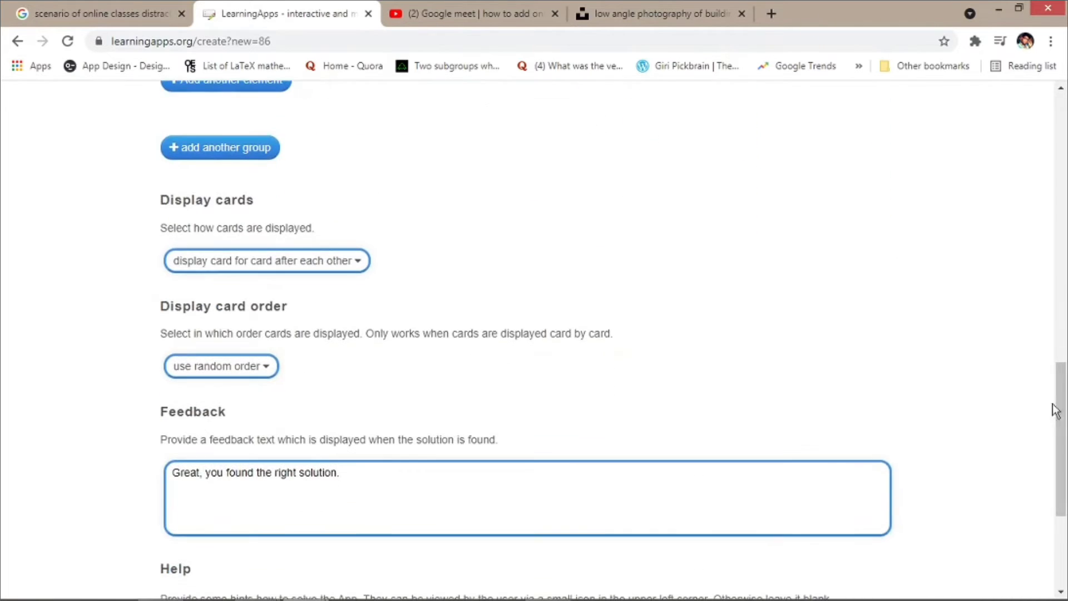
pyautogui.click(355, 263)
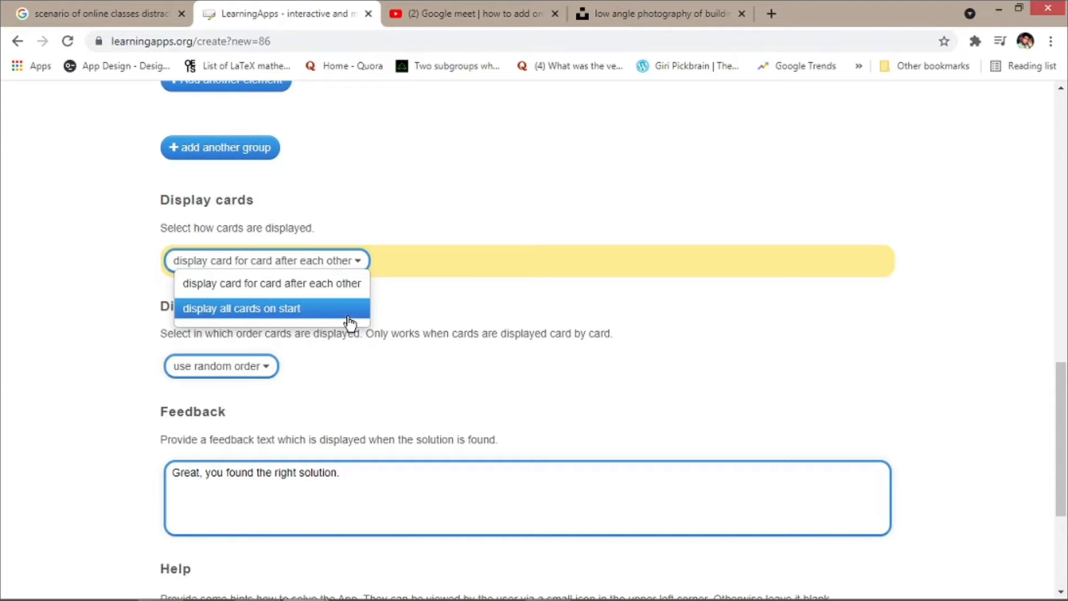
pyautogui.click(327, 287)
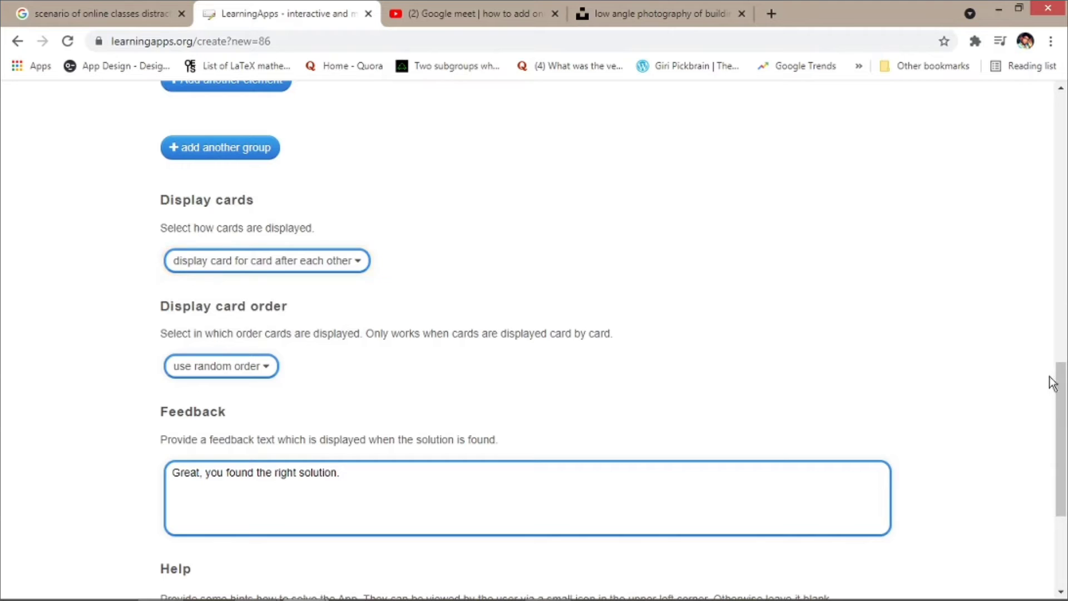
pyautogui.moveTo(1062, 389); pyautogui.dragTo(1063, 459)
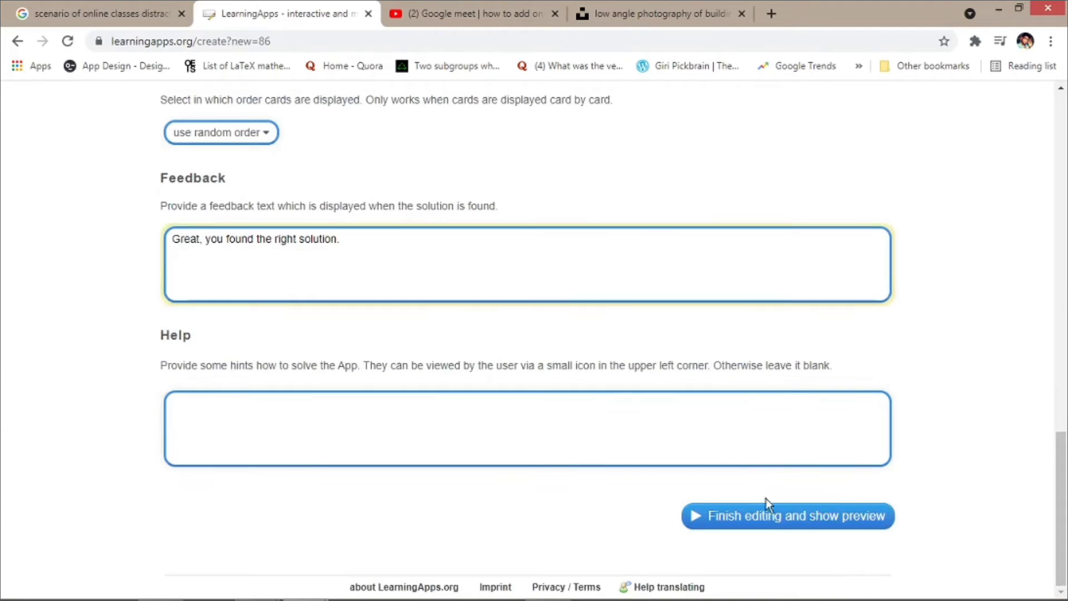
pyautogui.click(771, 521)
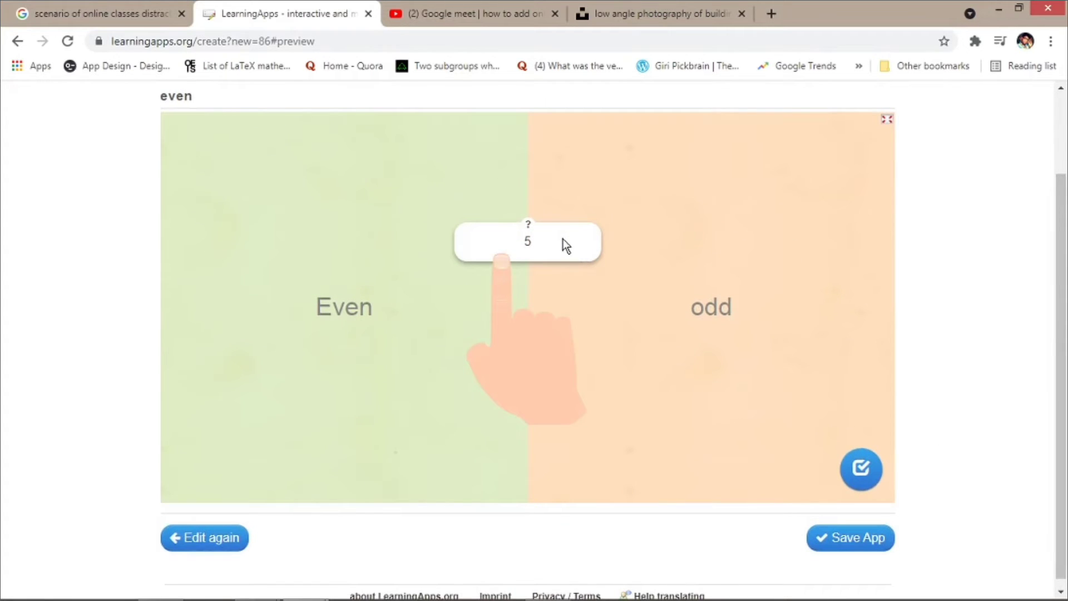
# Test the preview by sorting cards 5 and 3 into the odd group and cards 6, 4 and 24 into Even
pyautogui.moveTo(528, 242); pyautogui.dragTo(525, 219)
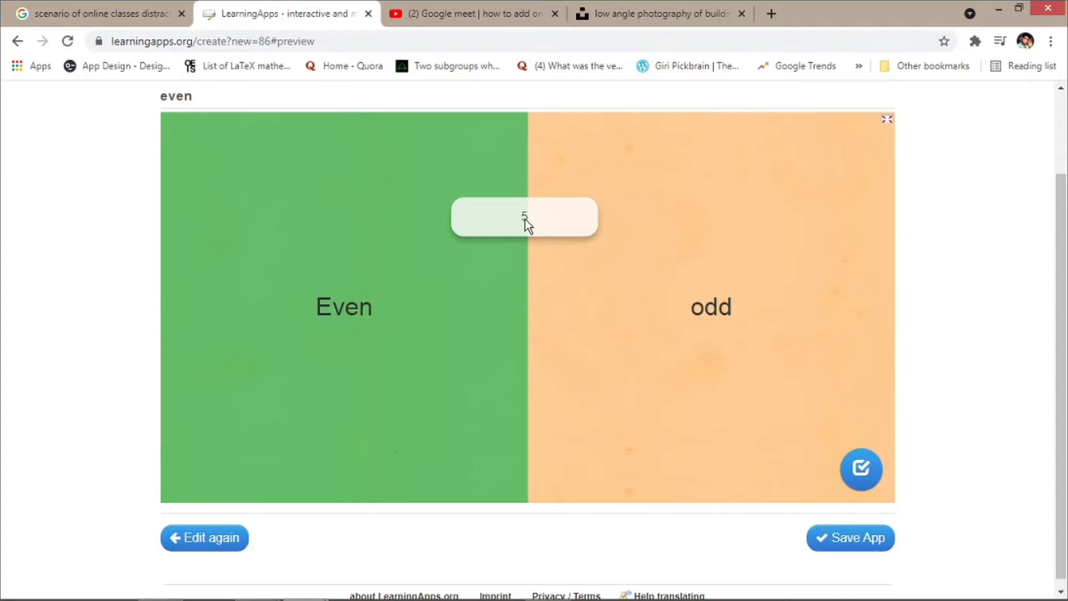
pyautogui.moveTo(525, 219); pyautogui.dragTo(337, 345)
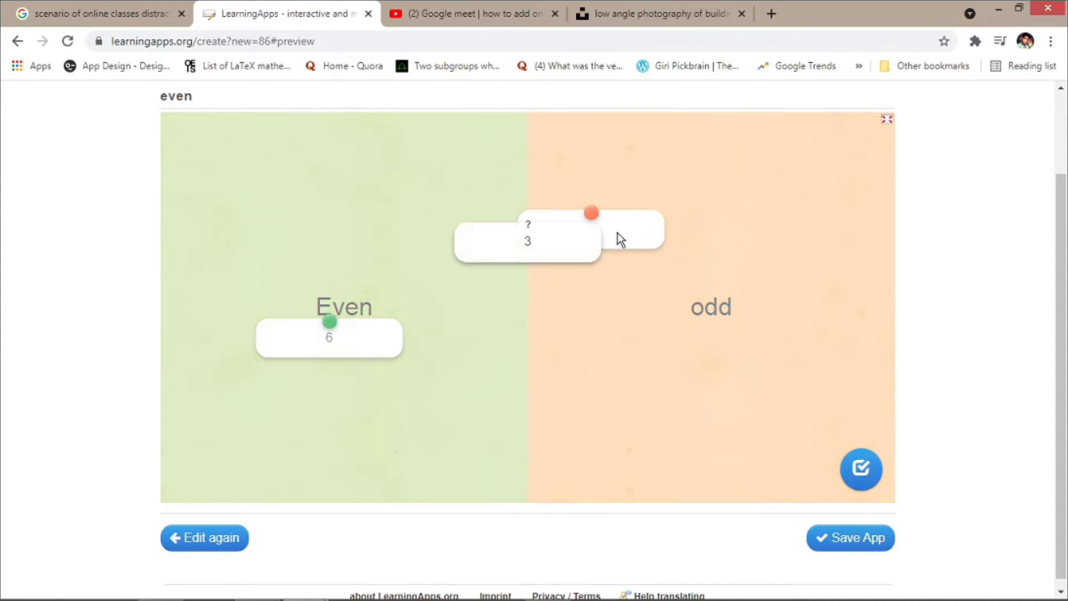
pyautogui.moveTo(567, 249); pyautogui.dragTo(726, 329)
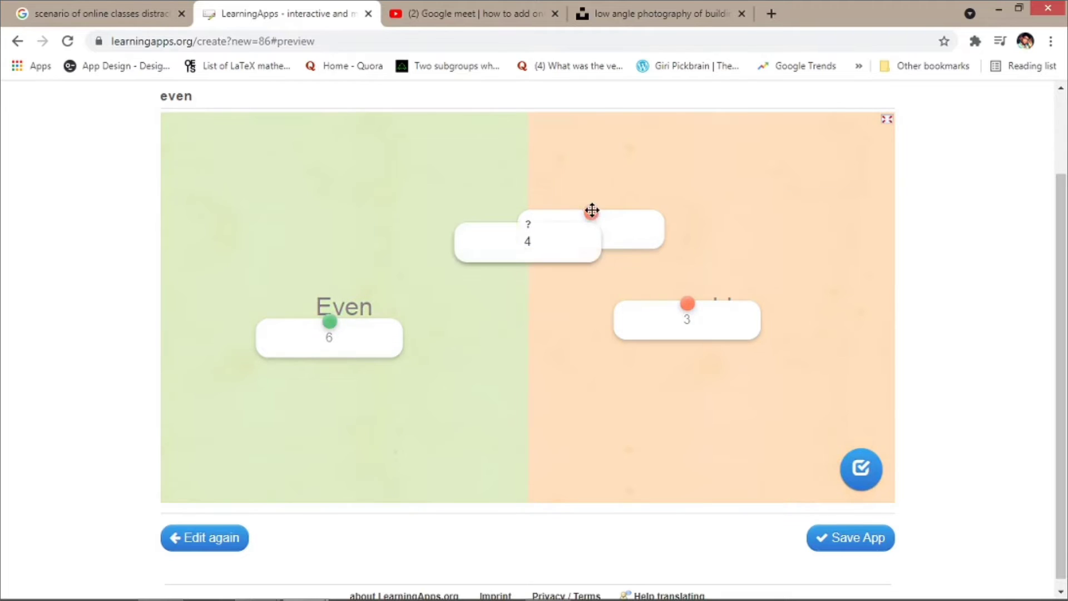
pyautogui.moveTo(560, 242); pyautogui.dragTo(424, 267)
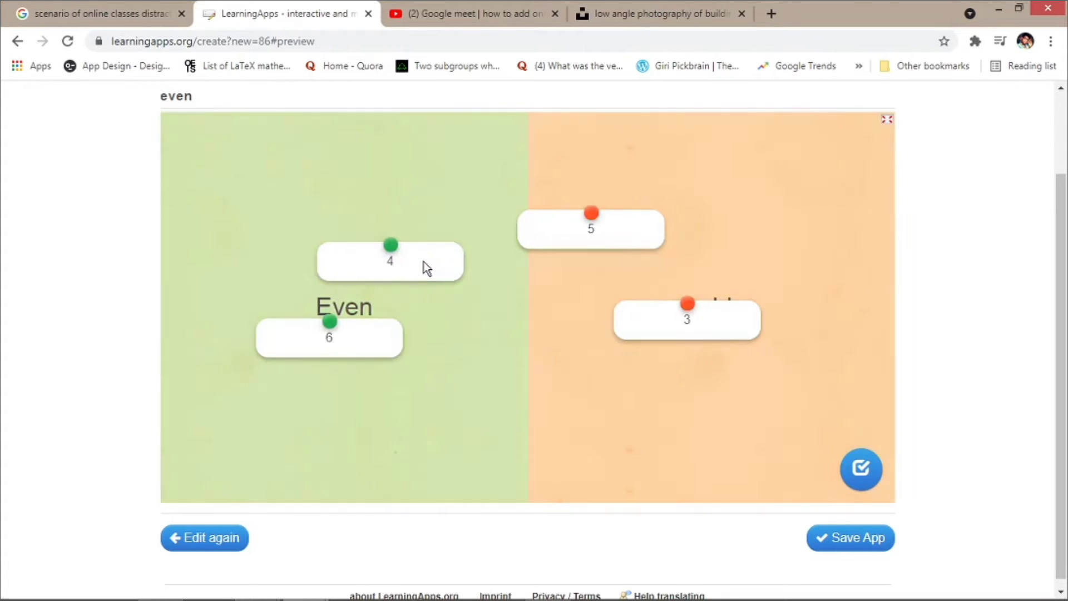
pyautogui.moveTo(555, 244); pyautogui.dragTo(445, 452)
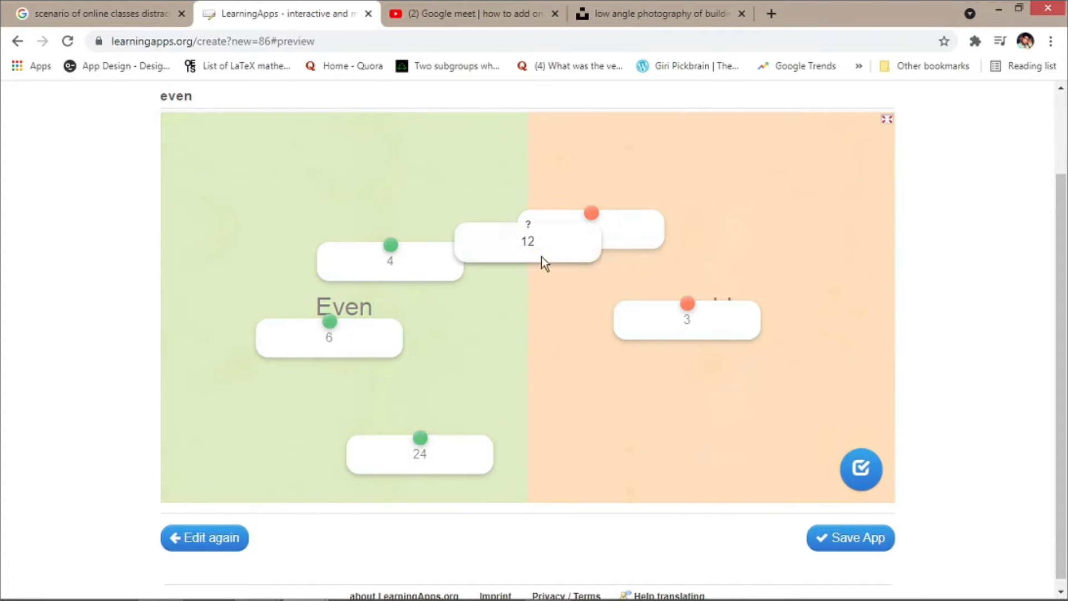
# Sort cards 12 and 2 into the Even group and cards 61, 11 and 15 into the odd group
pyautogui.moveTo(541, 256); pyautogui.dragTo(423, 214)
pyautogui.moveTo(539, 234); pyautogui.dragTo(241, 264)
pyautogui.moveTo(545, 243); pyautogui.dragTo(696, 215)
pyautogui.moveTo(595, 239); pyautogui.dragTo(602, 336)
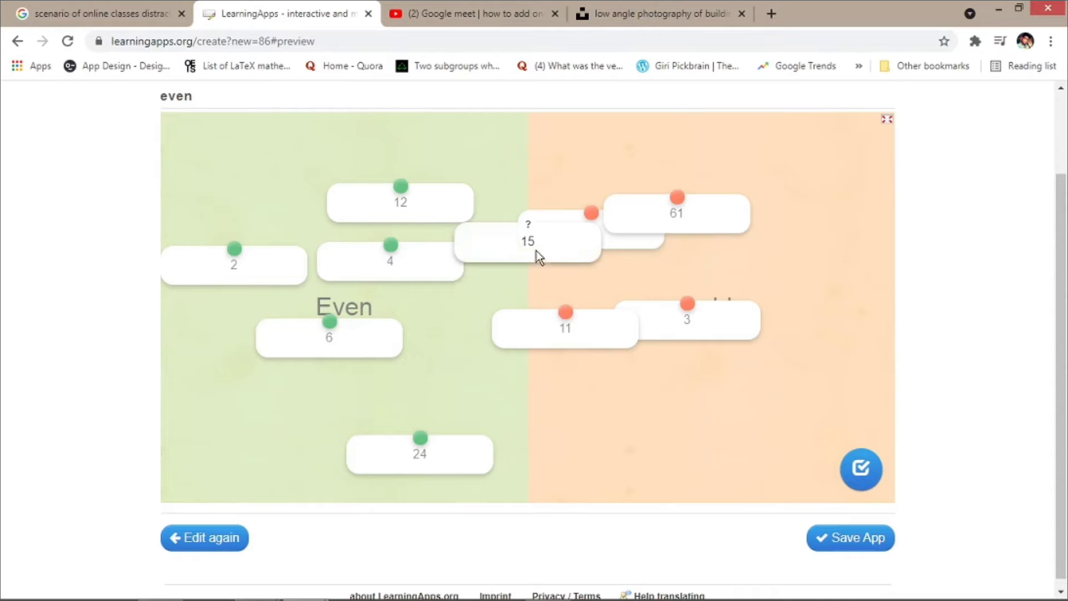
pyautogui.moveTo(536, 251); pyautogui.dragTo(627, 156)
# Shift cards 11, 5 and 15 further into the odd area, check the solution and dismiss the feedback
pyautogui.moveTo(512, 342); pyautogui.dragTo(595, 370)
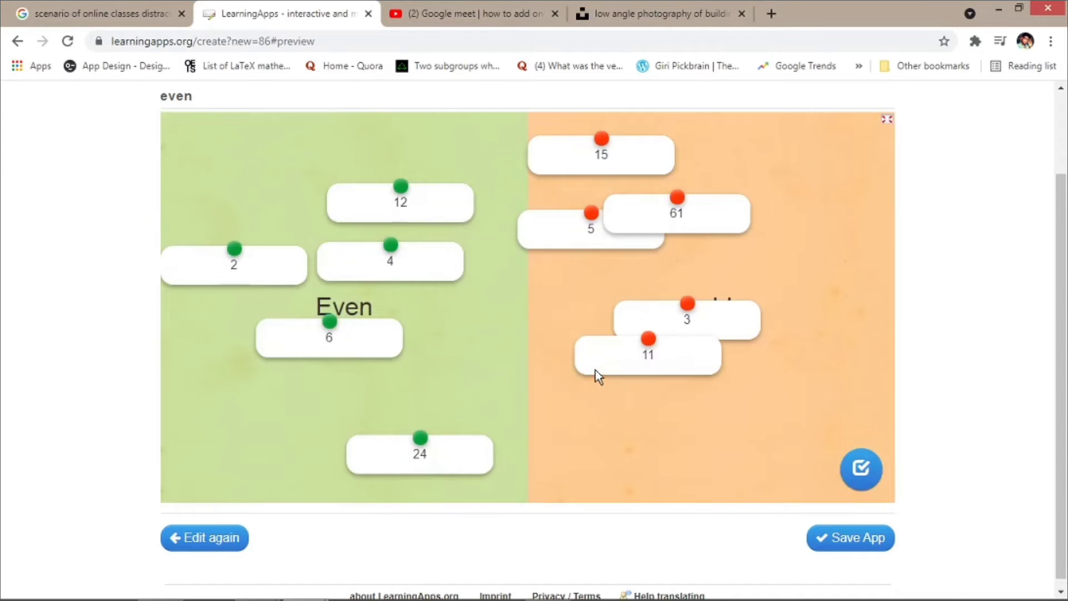
pyautogui.moveTo(557, 248); pyautogui.dragTo(581, 234)
pyautogui.moveTo(570, 168); pyautogui.dragTo(606, 172)
pyautogui.click(866, 469)
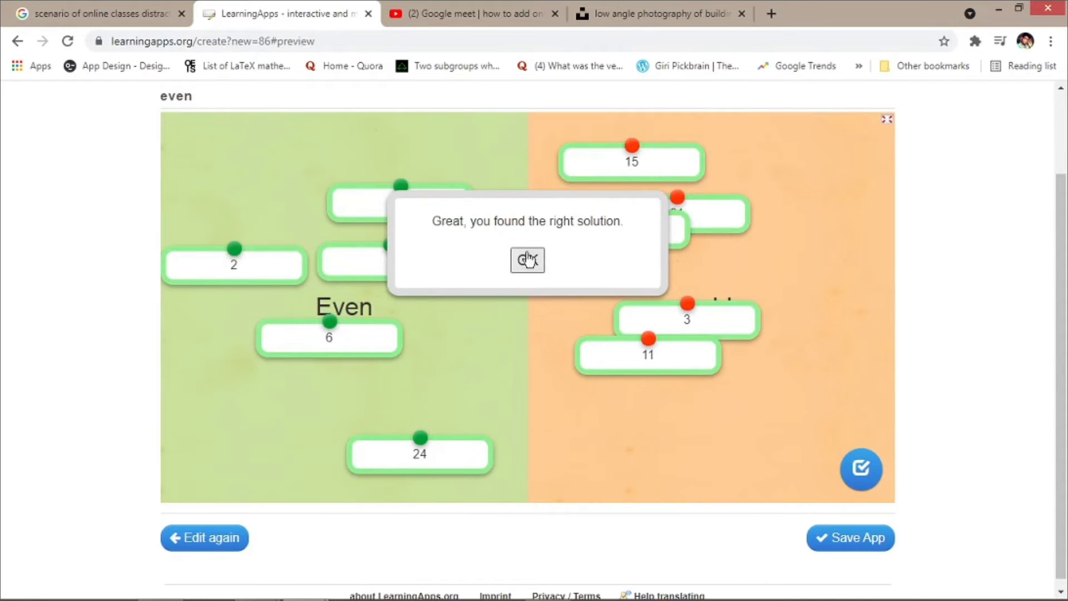
pyautogui.click(522, 268)
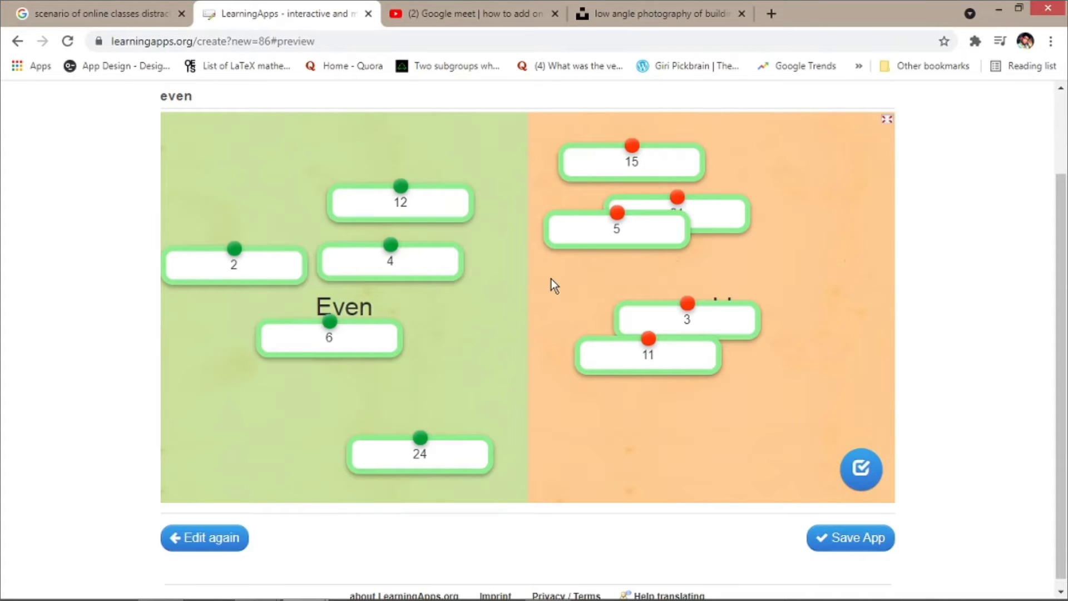
# Save the Group assignment app and open the My Apps page
pyautogui.click(857, 543)
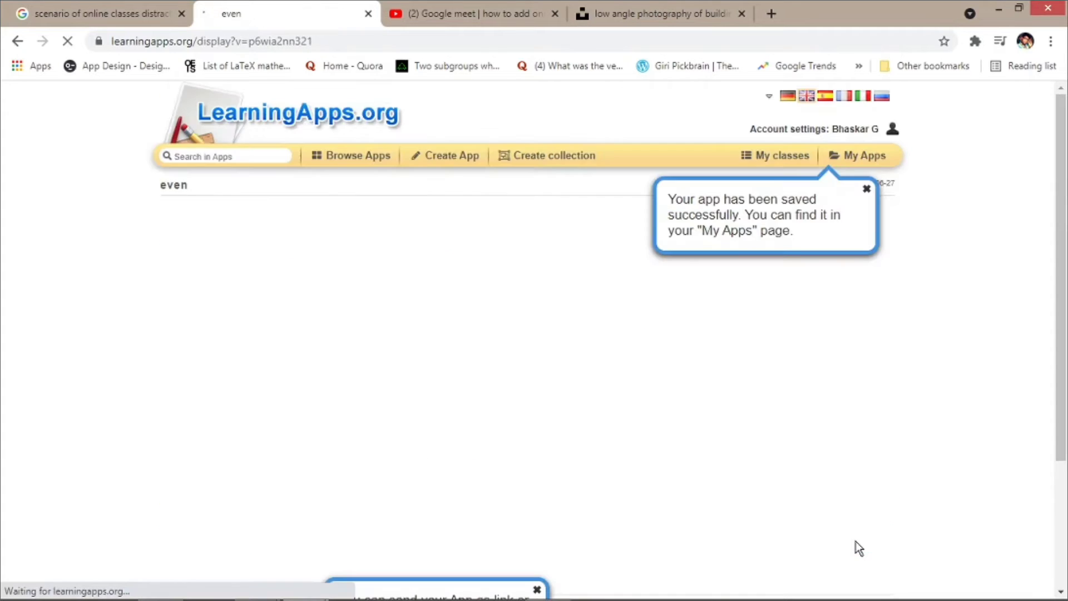
pyautogui.click(846, 163)
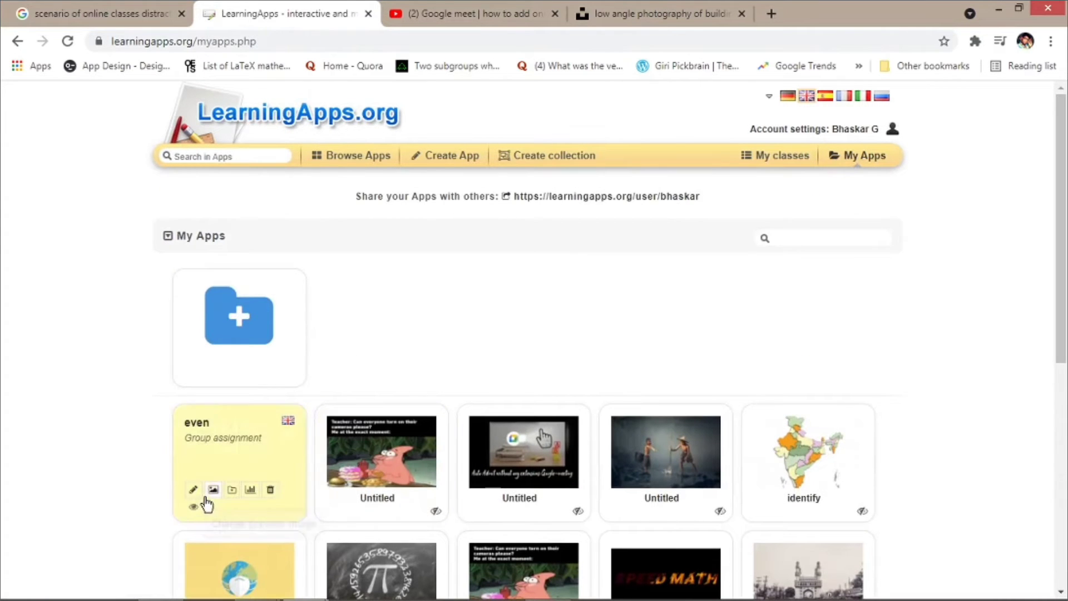
# Start a new app from the Number line template
pyautogui.click(418, 157)
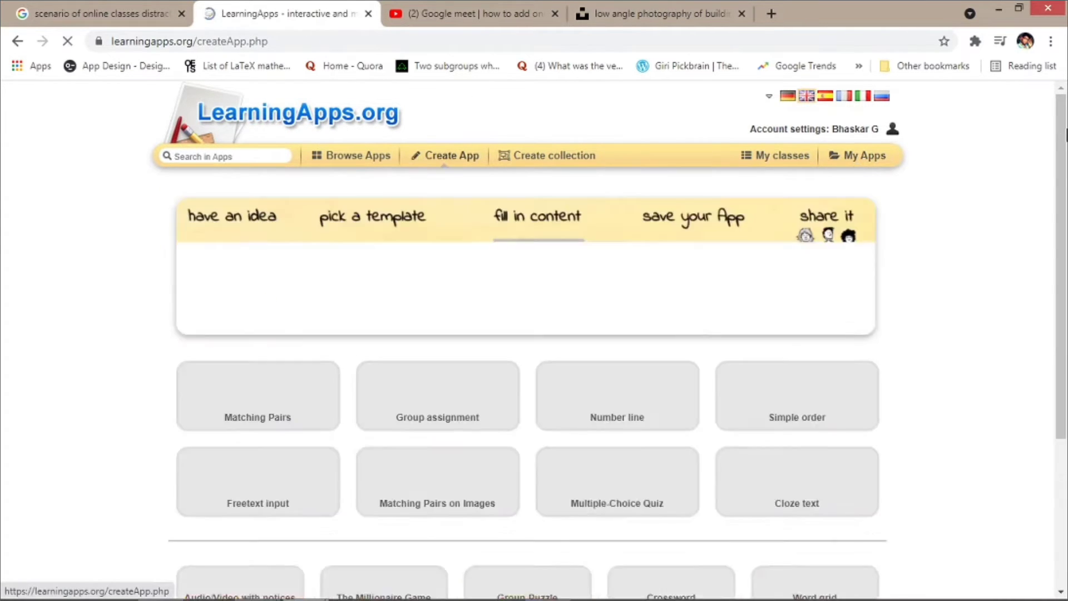
pyautogui.scroll(-3, 1064, 149)
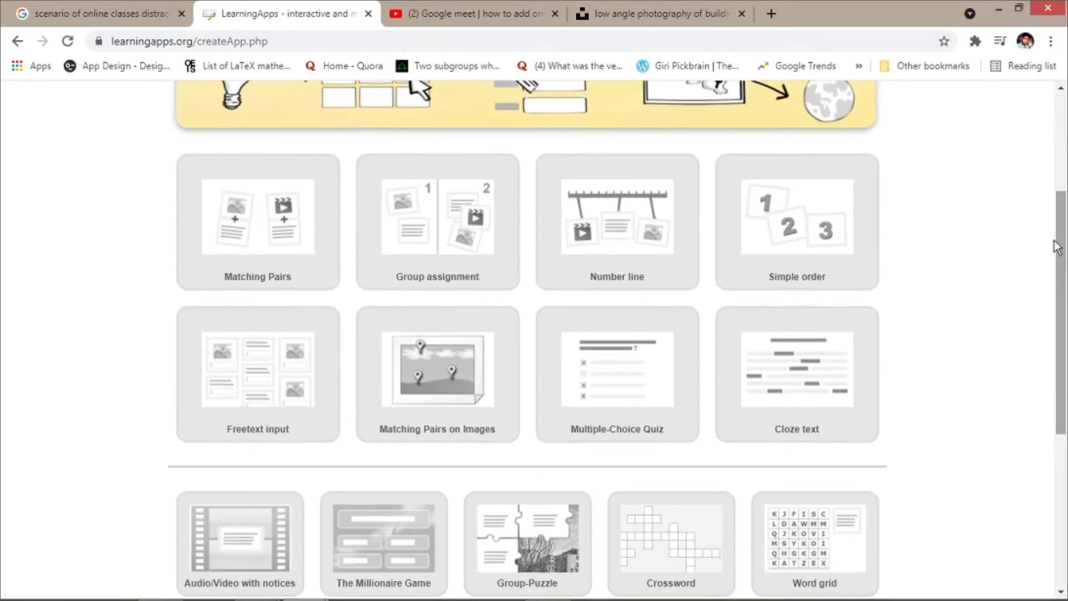
pyautogui.click(659, 249)
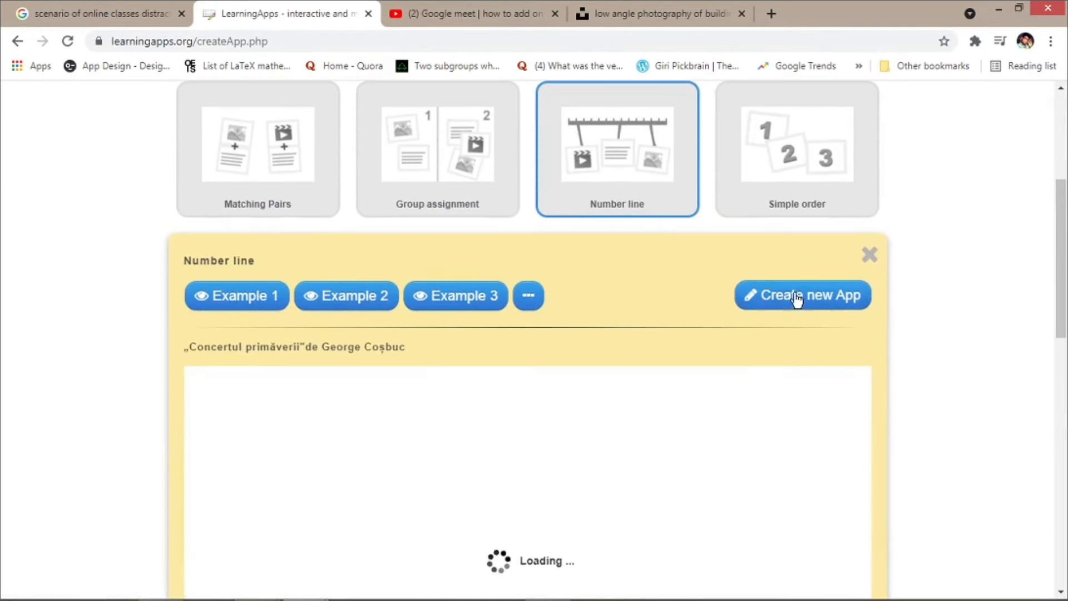
pyautogui.click(796, 295)
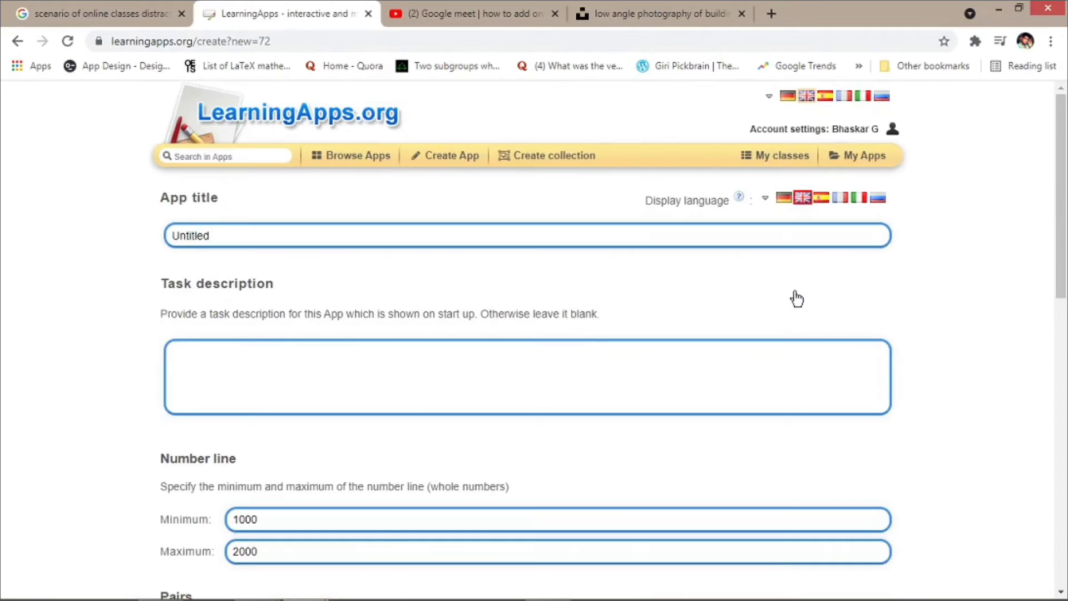
# Replace the default app title with "covid support"
pyautogui.click(375, 239)
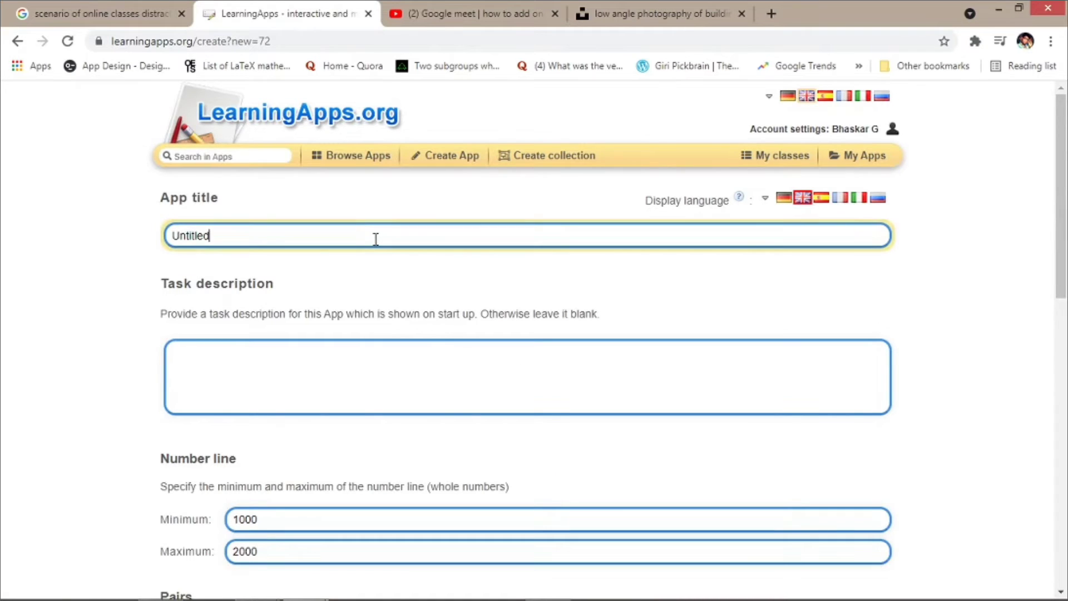
pyautogui.press('BackSpace')
pyautogui.press('BackSpace')
pyautogui.press('BackSpace')
pyautogui.press('BackSpace')
pyautogui.press('BackSpace')
pyautogui.press('BackSpace')
pyautogui.press('BackSpace')
pyautogui.write('covid')
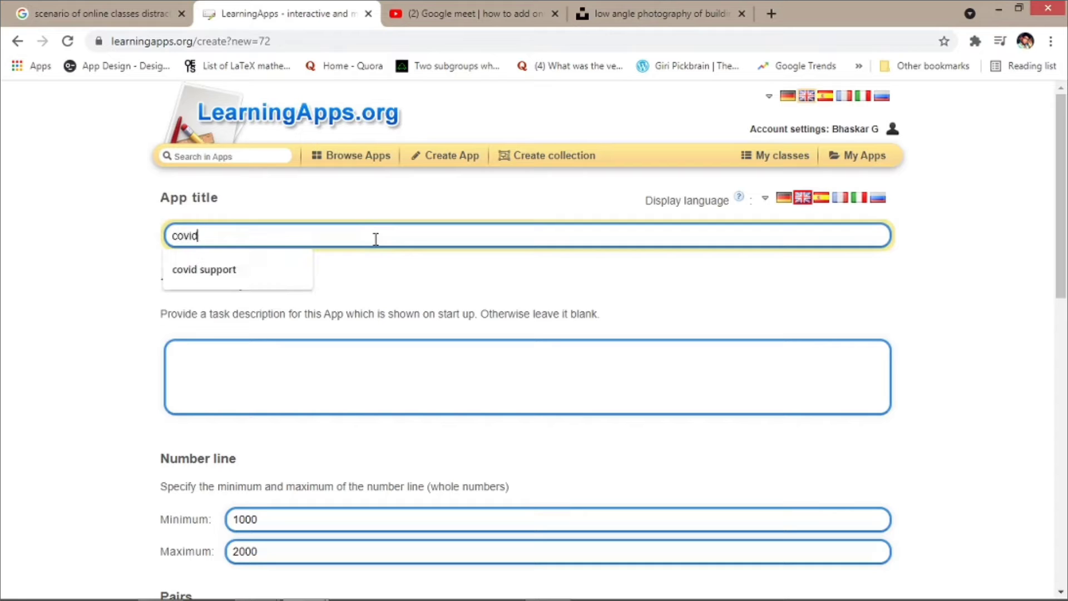
pyautogui.click(259, 277)
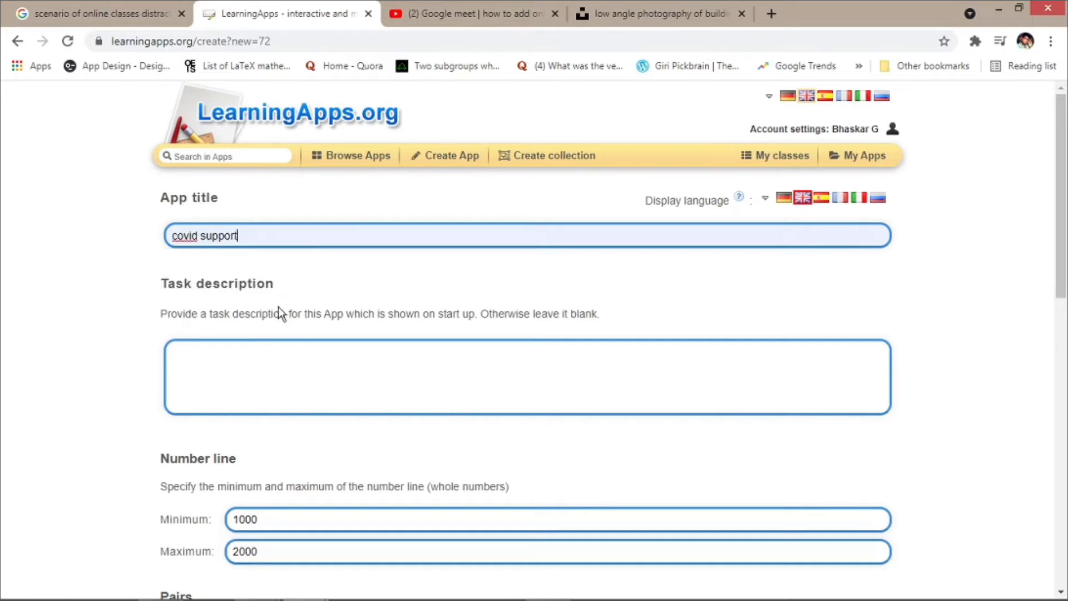
# Set the number line's minimum to 1 and its maximum to 5
pyautogui.moveTo(1061, 192); pyautogui.dragTo(1061, 309)
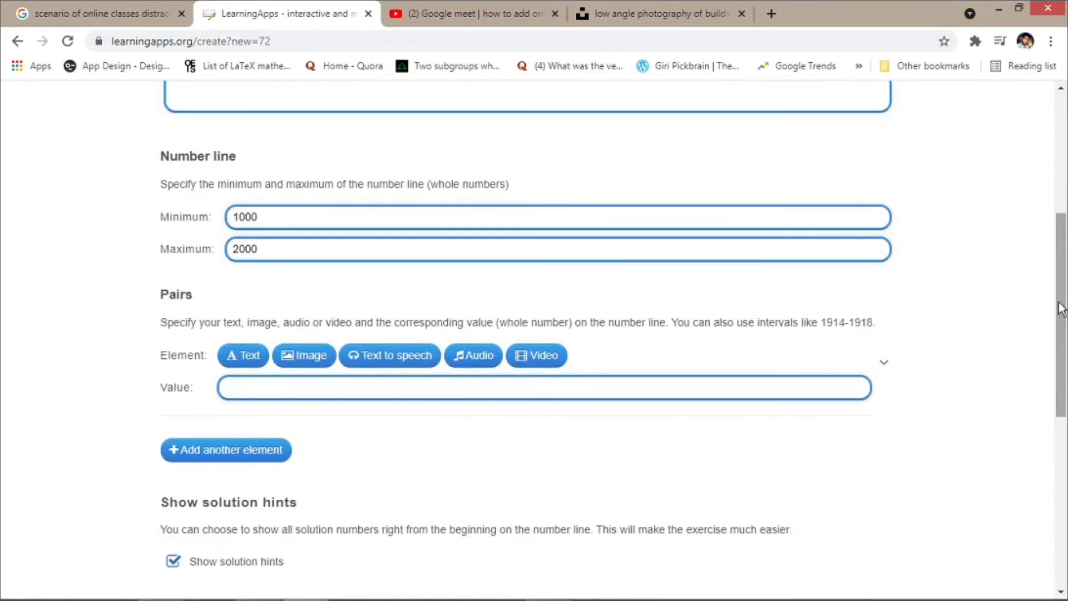
pyautogui.click(408, 220)
pyautogui.press('BackSpace')
pyautogui.press('BackSpace')
pyautogui.press('BackSpace')
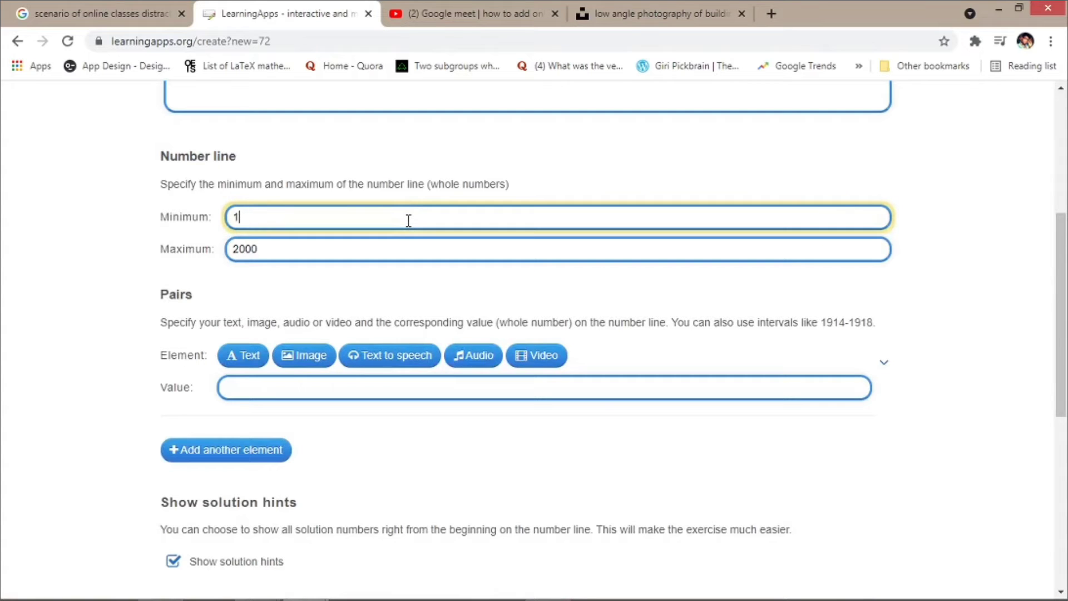
pyautogui.click(409, 245)
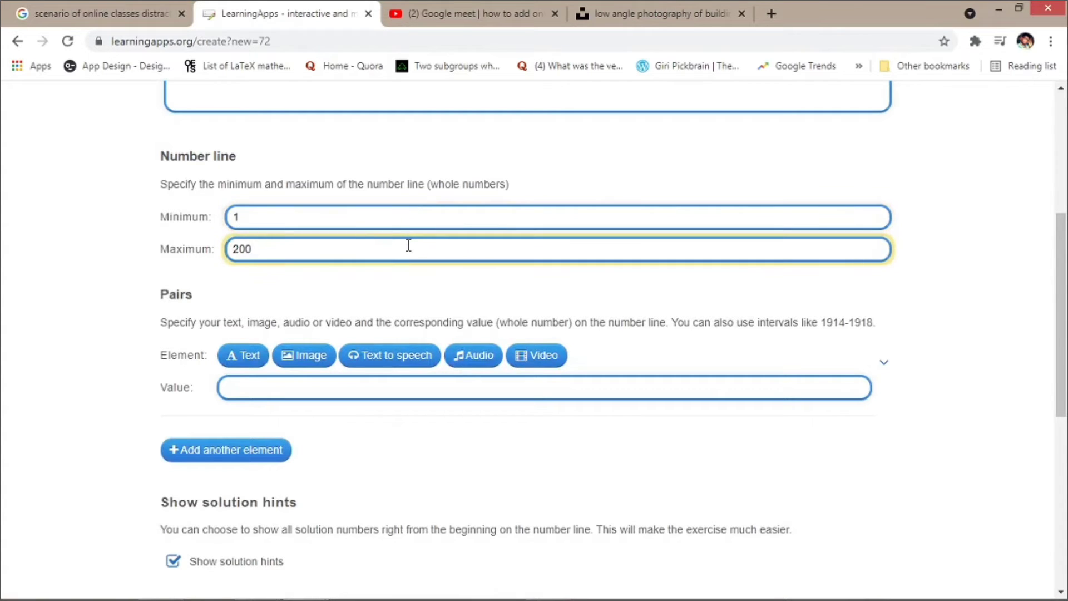
pyautogui.press('BackSpace')
pyautogui.press('BackSpace')
pyautogui.press('BackSpace')
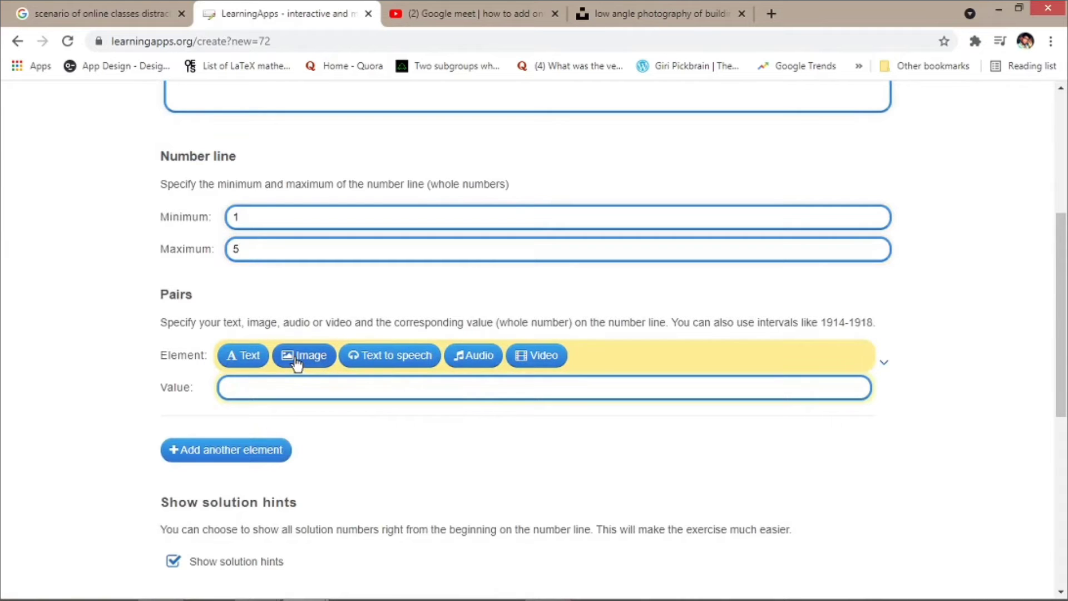
# Search for "mask" and use the masked globe picture as the first element's image, with value 1
pyautogui.click(298, 358)
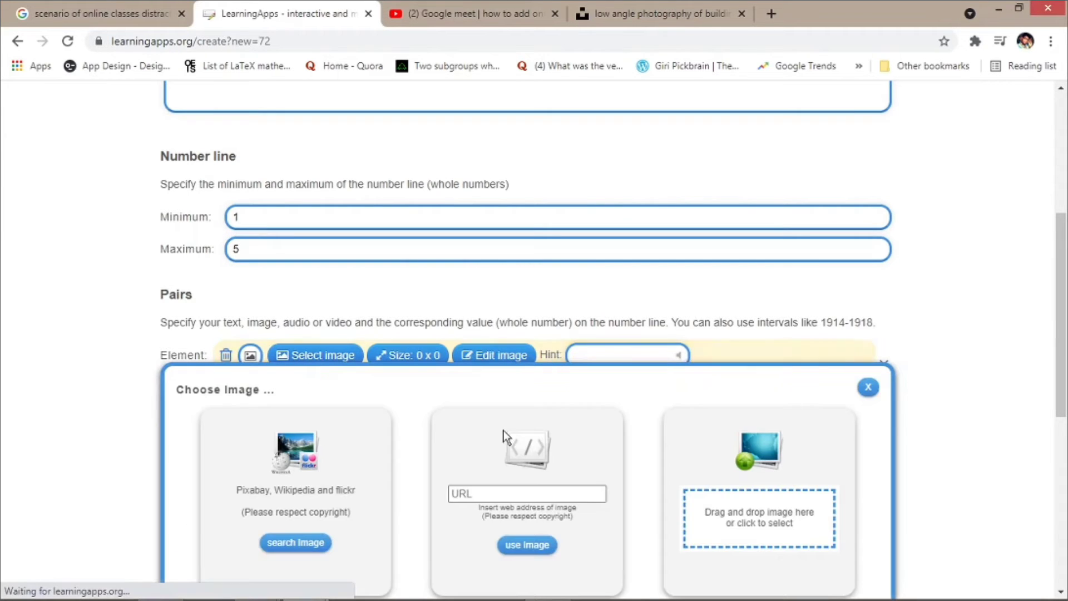
pyautogui.scroll(-3, 423, 368)
pyautogui.click(323, 344)
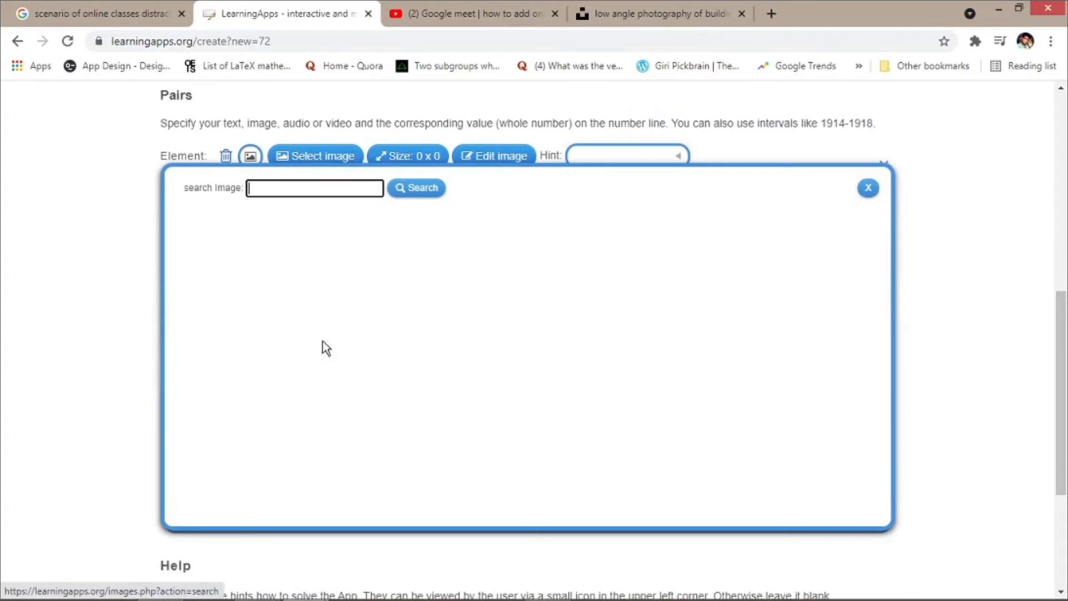
pyautogui.click(320, 188)
pyautogui.write('mas')
pyautogui.click(291, 223)
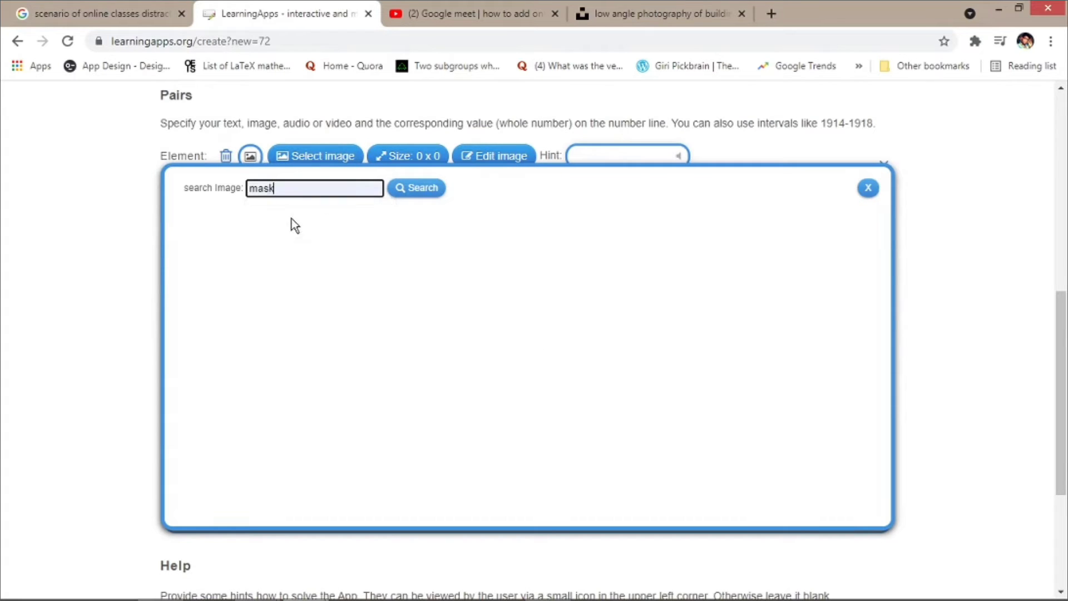
pyautogui.click(398, 192)
pyautogui.click(503, 295)
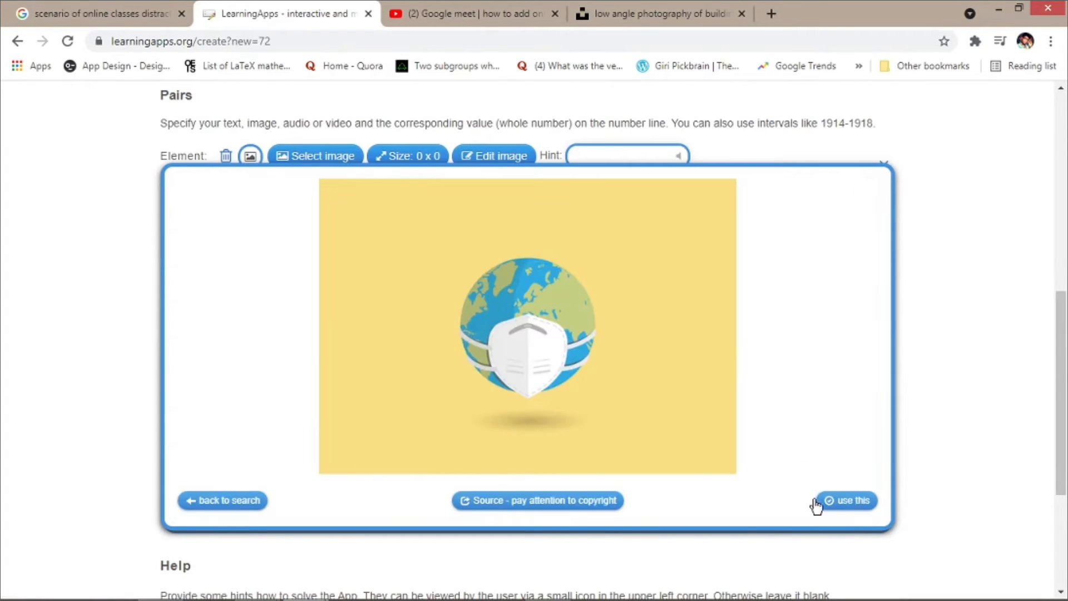
pyautogui.click(842, 499)
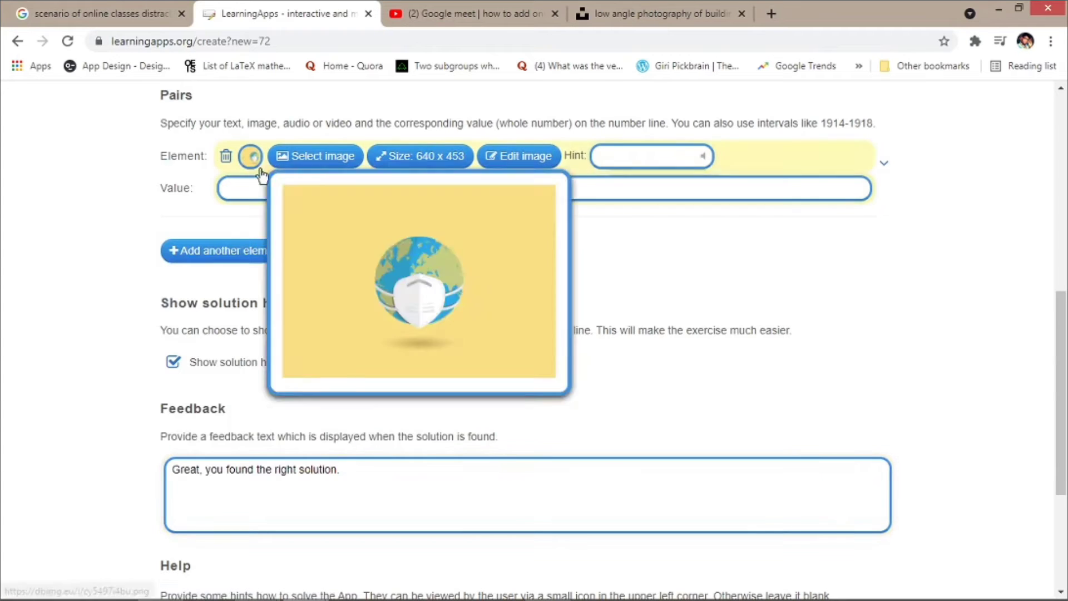
pyautogui.click(259, 189)
# Add a second element with the hand sanitizer bottle image from a "sanitizer" search, set its value to 2, and add a third element
pyautogui.click(233, 250)
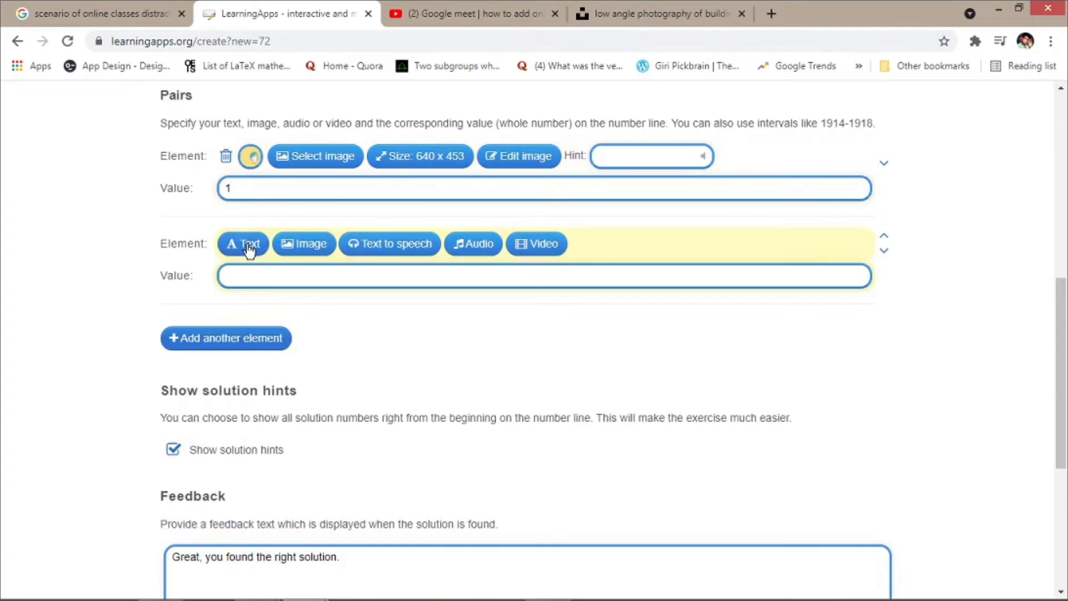
pyautogui.click(290, 243)
pyautogui.click(305, 430)
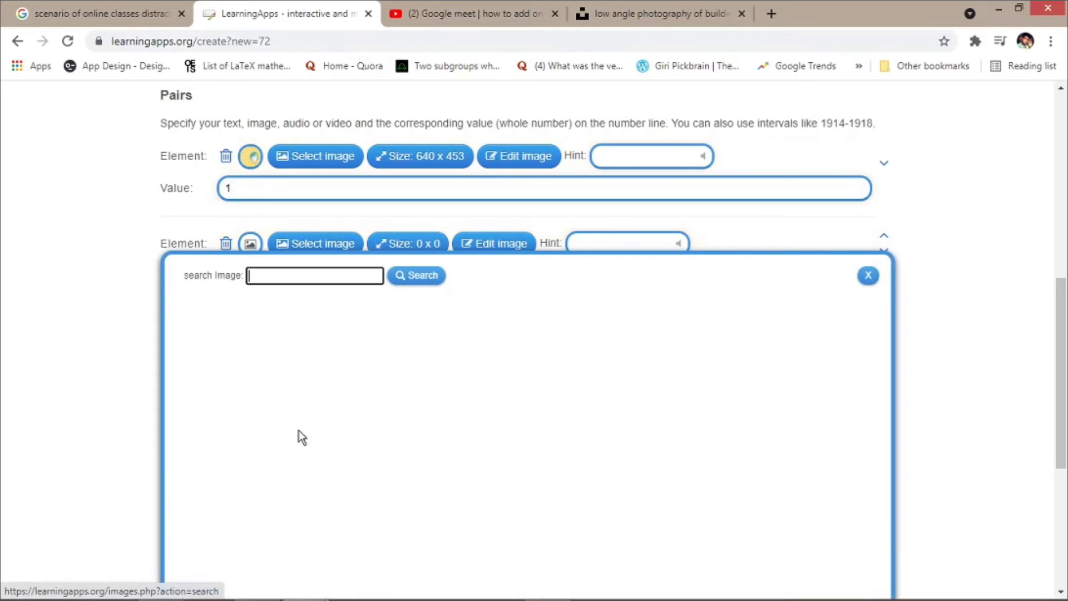
pyautogui.click(325, 275)
pyautogui.write('sanitizer')
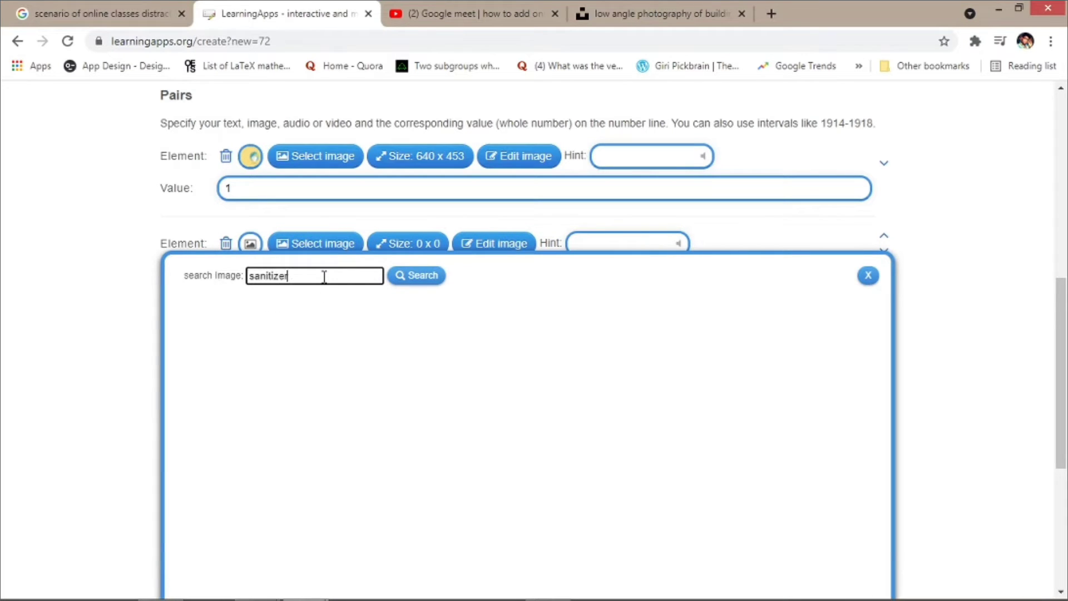
pyautogui.press('Return')
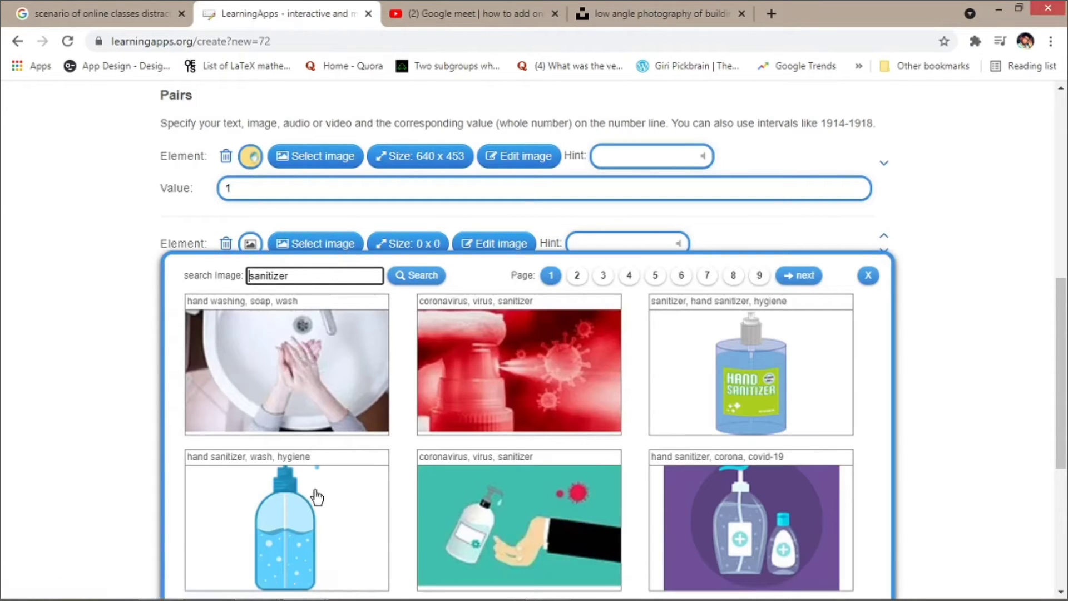
pyautogui.click(792, 382)
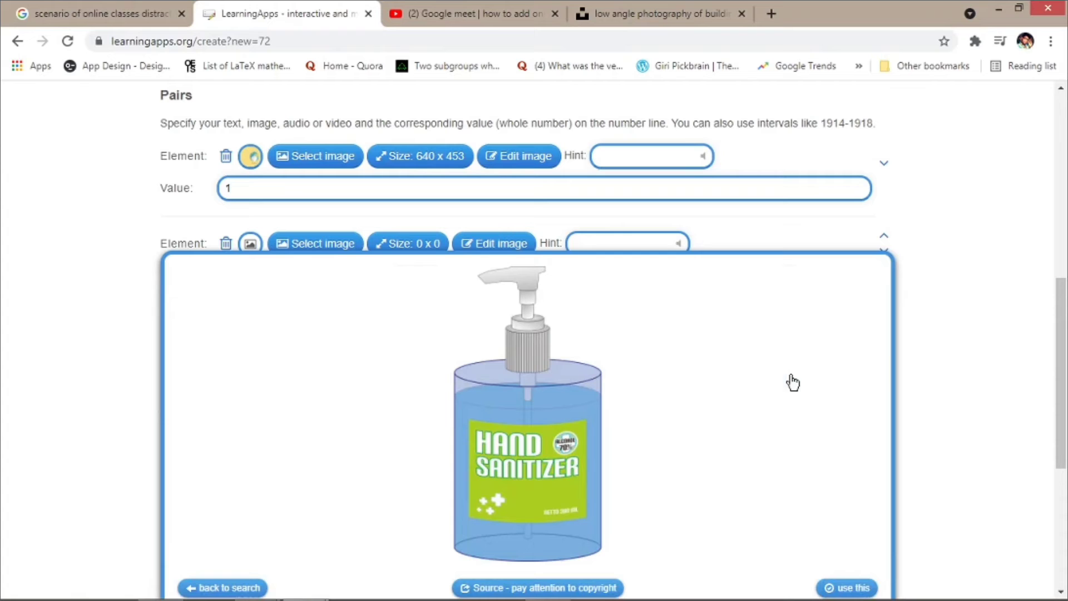
pyautogui.click(854, 588)
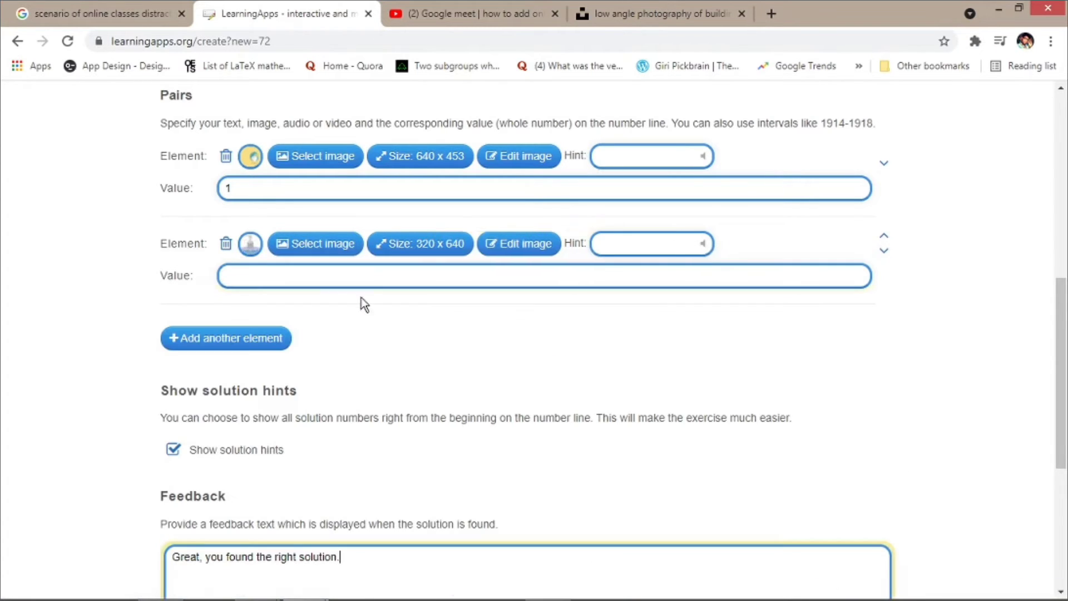
pyautogui.click(285, 340)
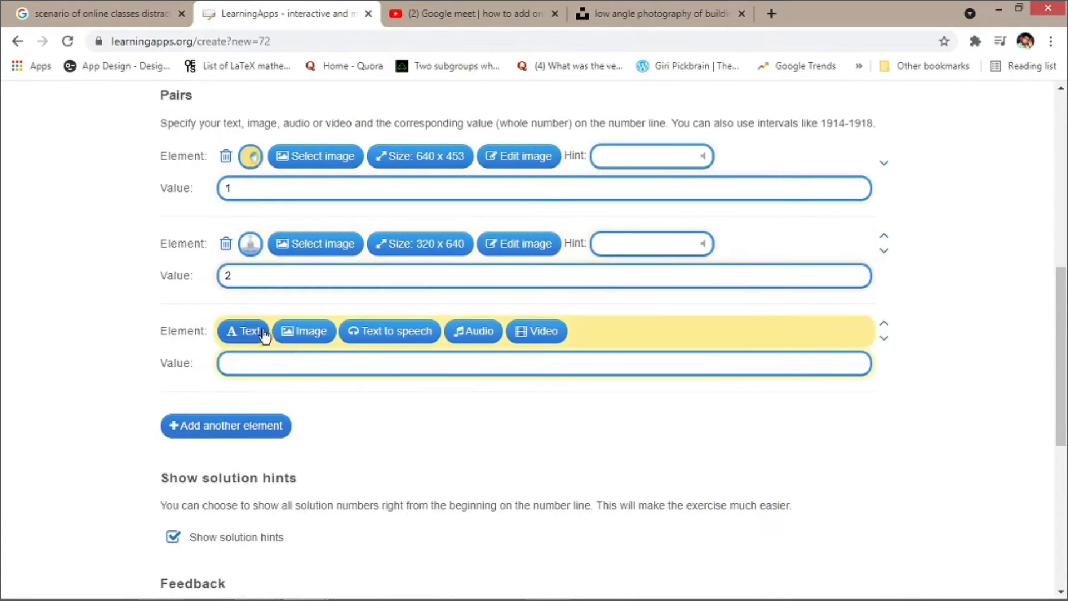
pyautogui.click(303, 333)
pyautogui.click(309, 516)
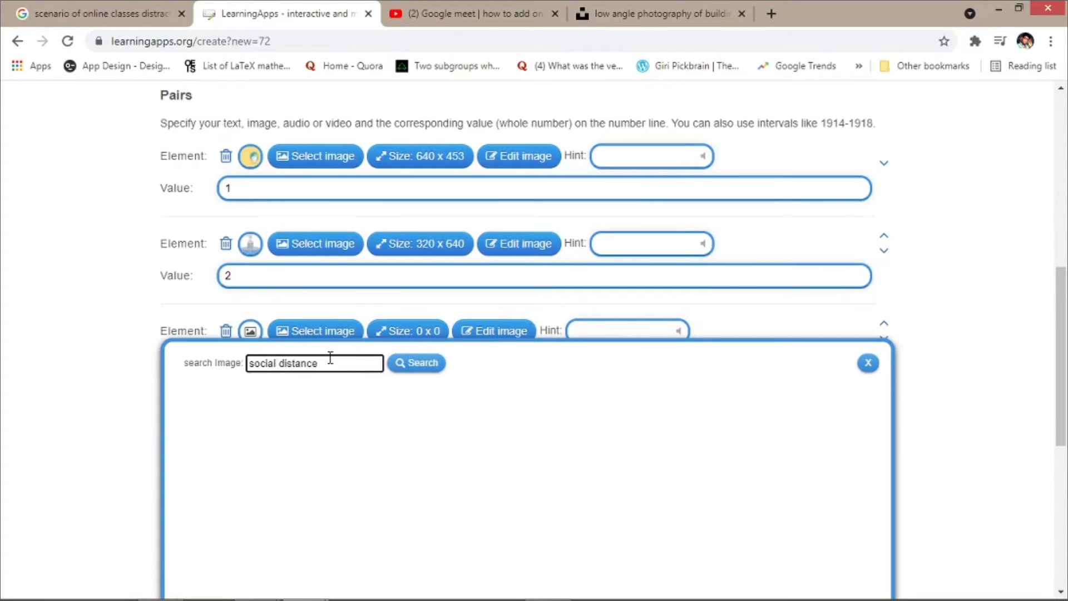
pyautogui.click(868, 362)
pyautogui.click(226, 331)
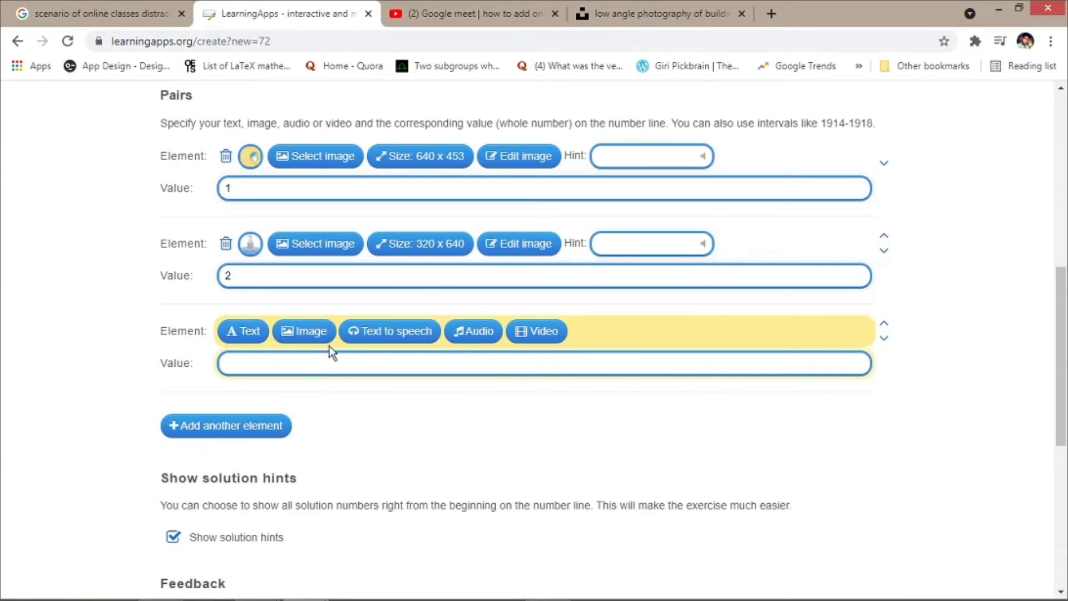
# Make the third element an English text-to-speech item reading "social distance" with value 3
pyautogui.click(340, 330)
pyautogui.write('social ')
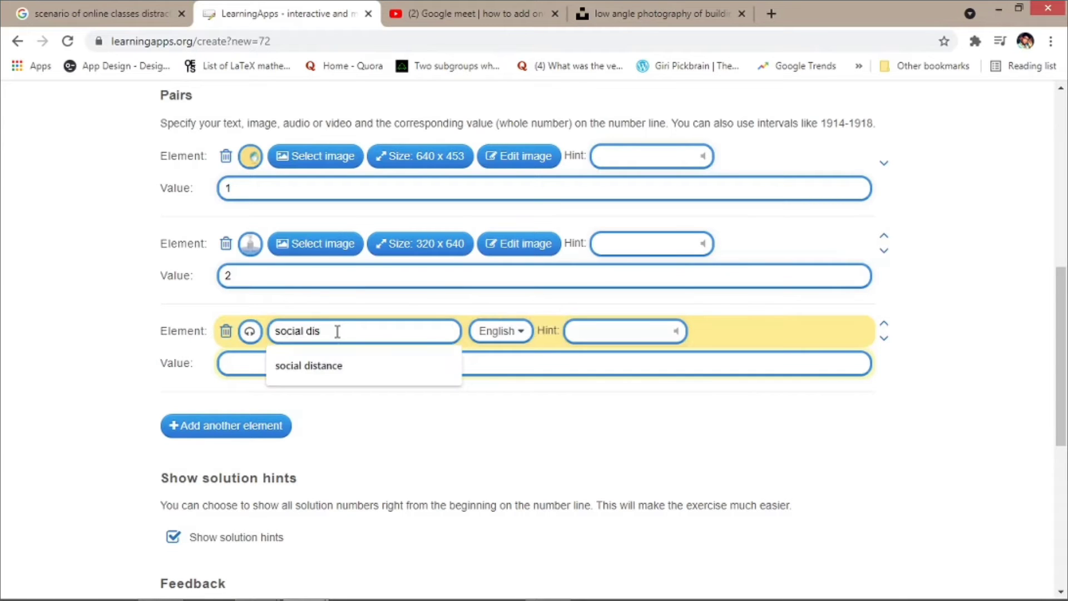
pyautogui.write('dis')
pyautogui.click(322, 365)
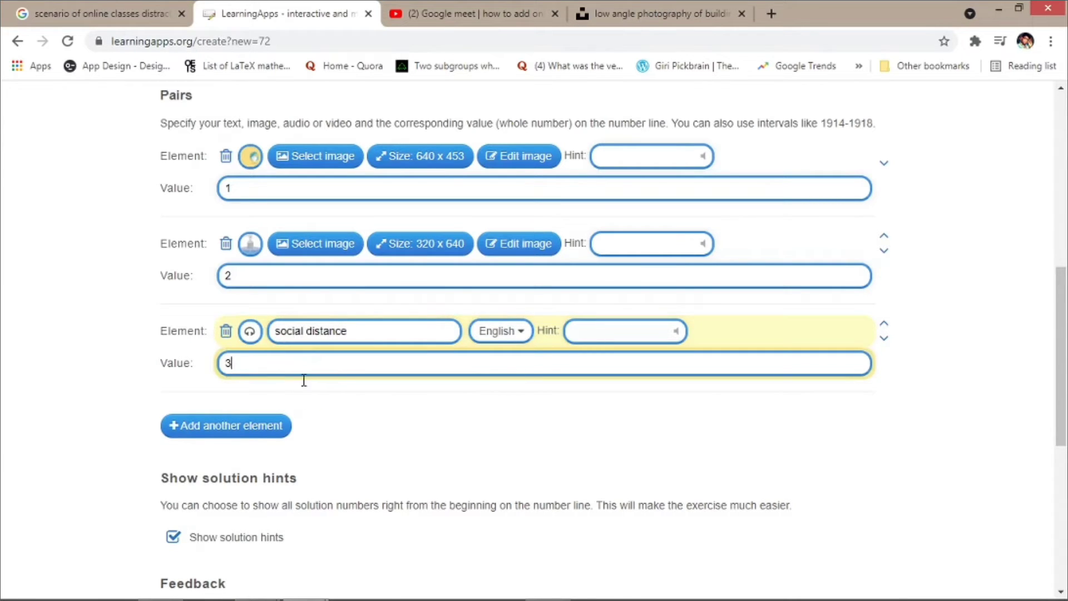
# Add a fourth element using the hand-washing photo from a "hygiene" image search, and set its value to 4
pyautogui.click(261, 426)
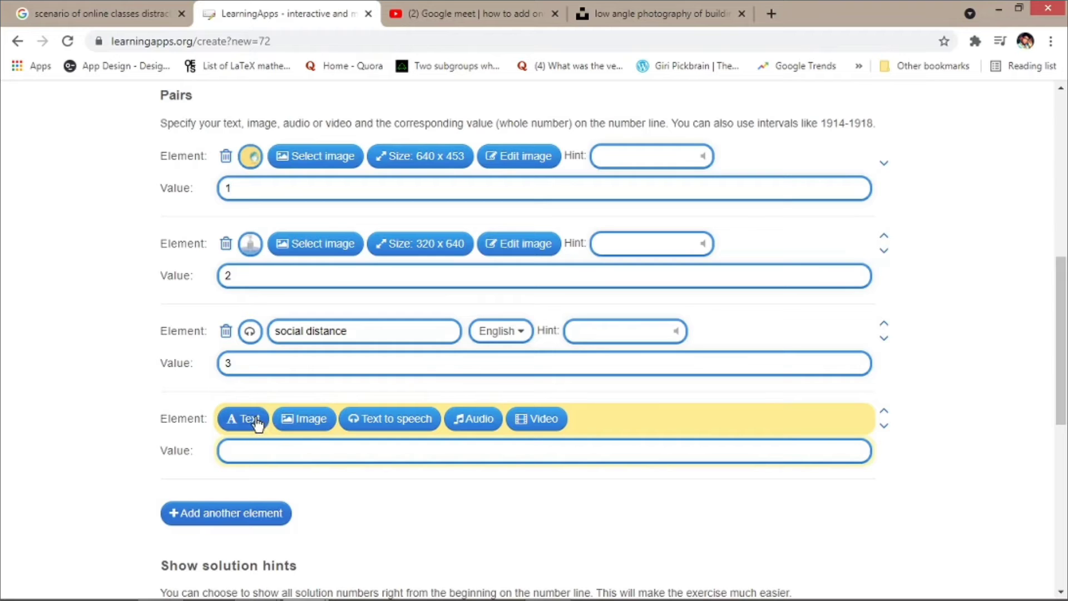
pyautogui.click(256, 419)
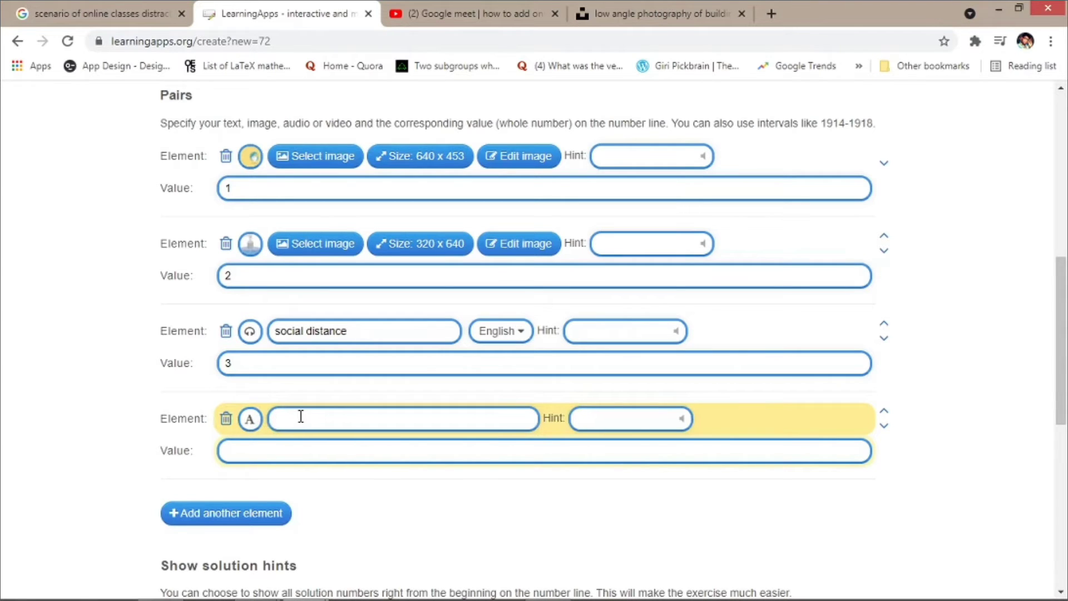
pyautogui.click(225, 423)
pyautogui.click(304, 418)
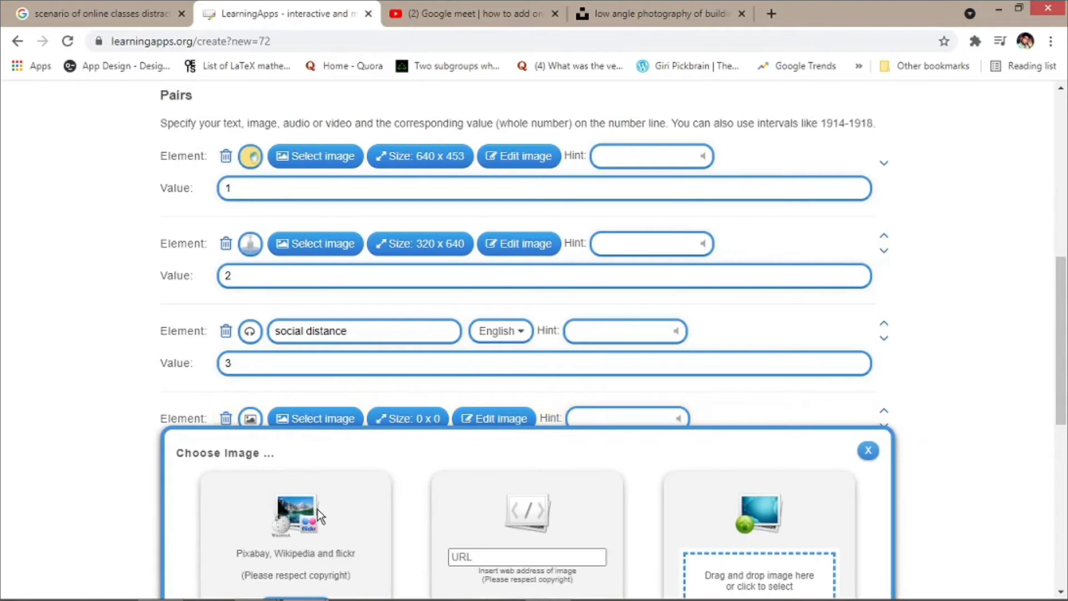
pyautogui.scroll(-3, 1045, 354)
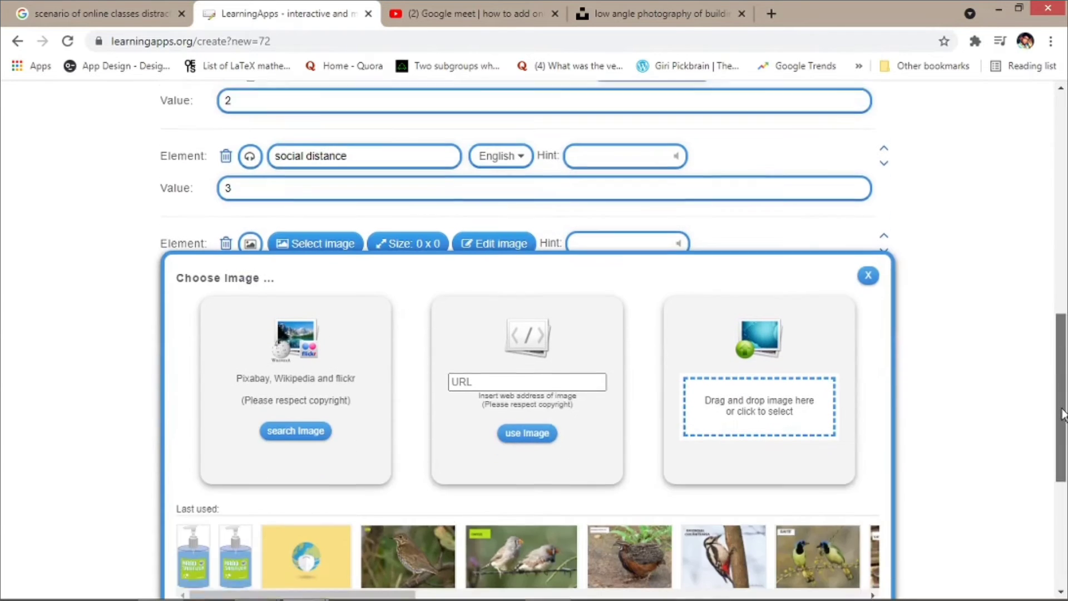
pyautogui.click(285, 417)
pyautogui.write('hyderabad')
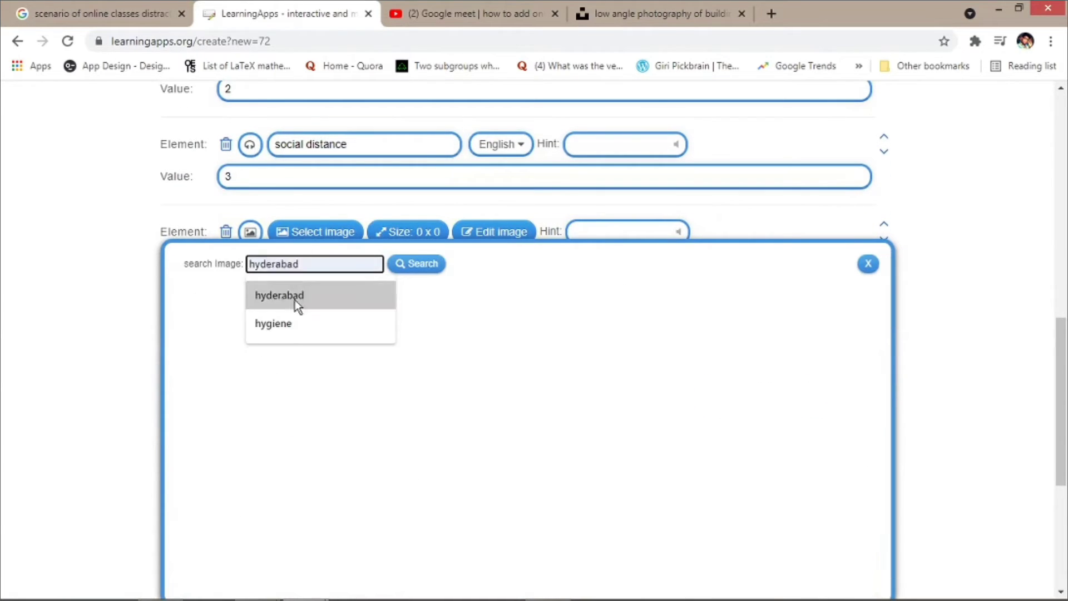
pyautogui.click(288, 323)
pyautogui.click(405, 266)
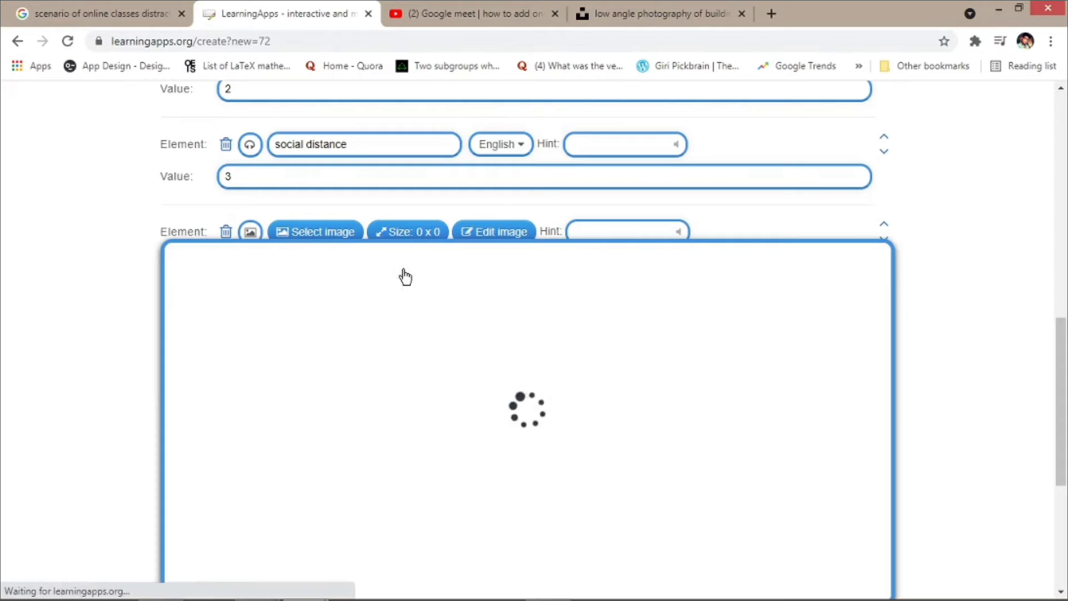
pyautogui.click(811, 348)
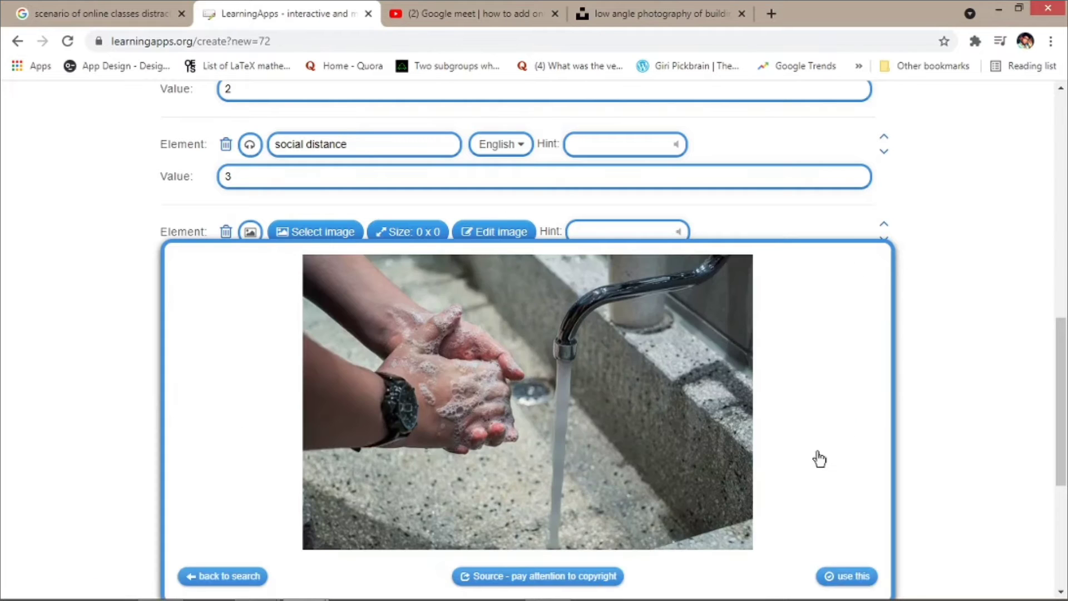
pyautogui.click(840, 577)
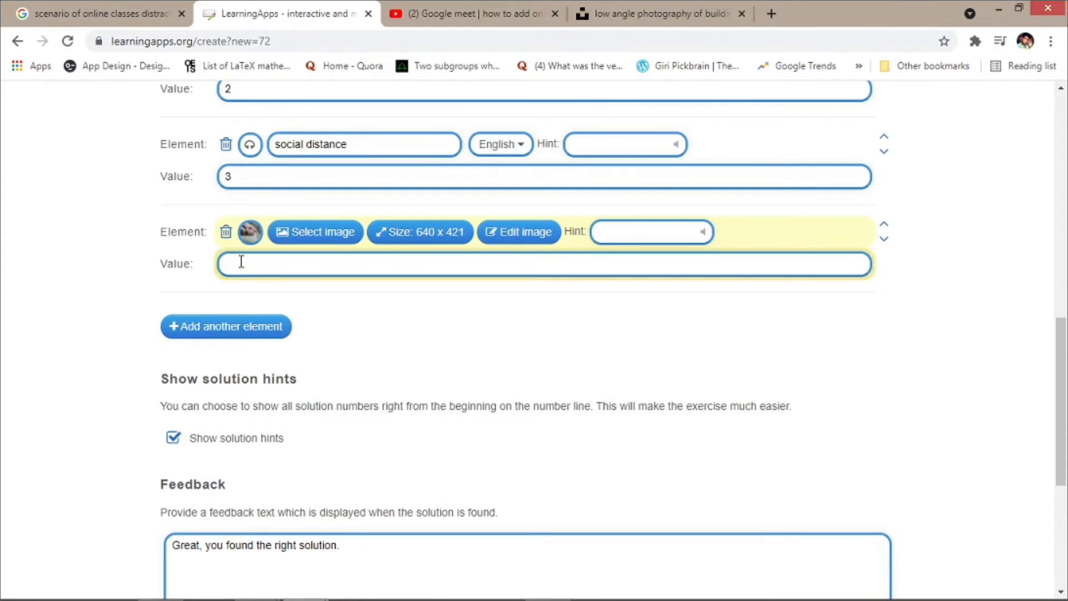
# Add a fifth element using the tree held in hands from a "rescue trees" image search, and set its value to 5
pyautogui.click(238, 326)
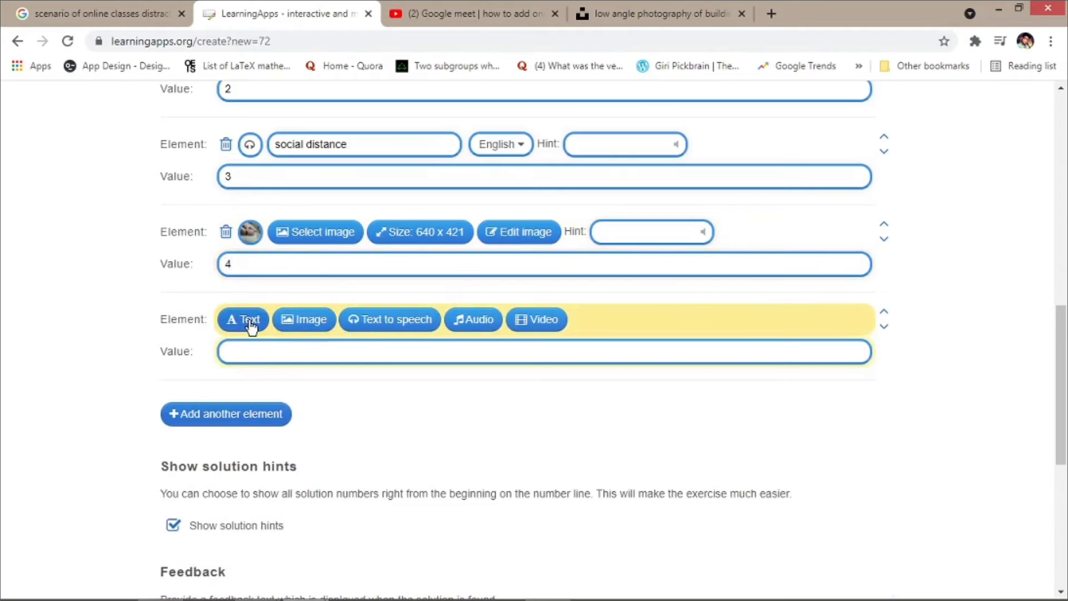
pyautogui.click(277, 324)
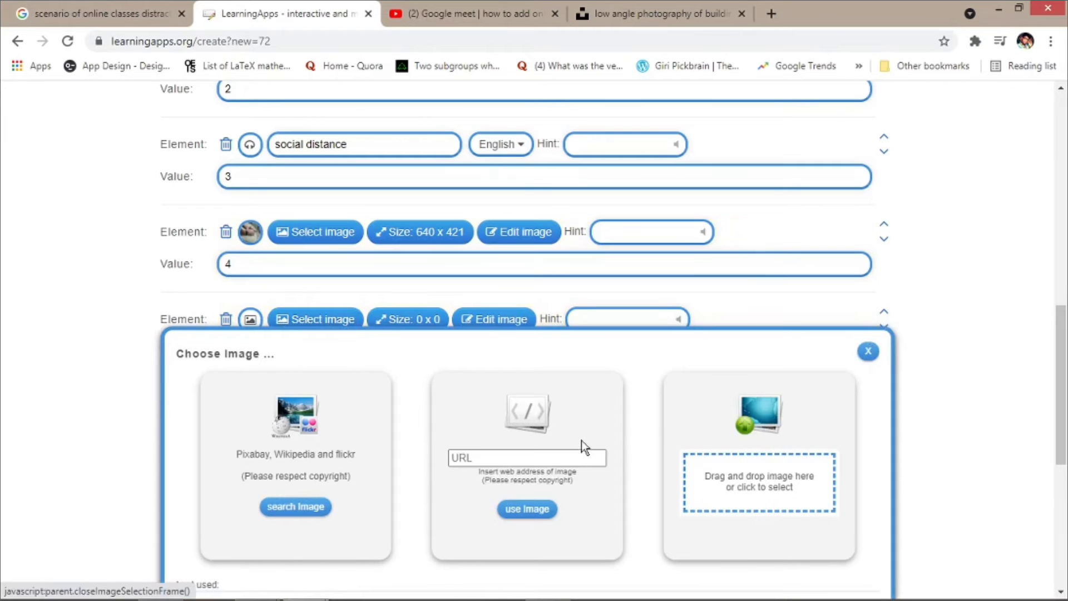
pyautogui.click(300, 508)
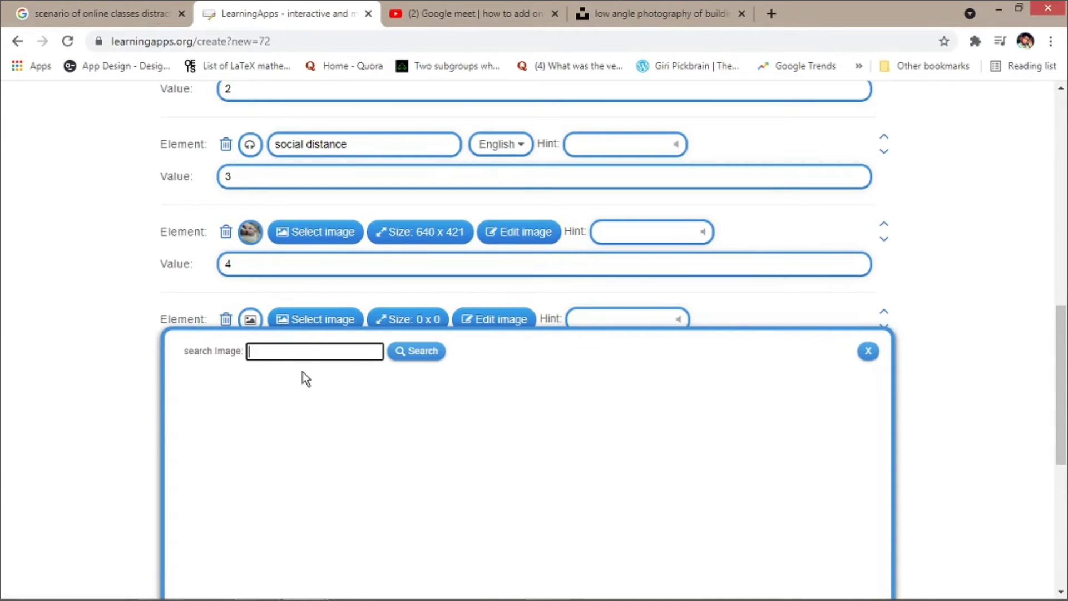
pyautogui.write('rescue trees')
pyautogui.press('Return')
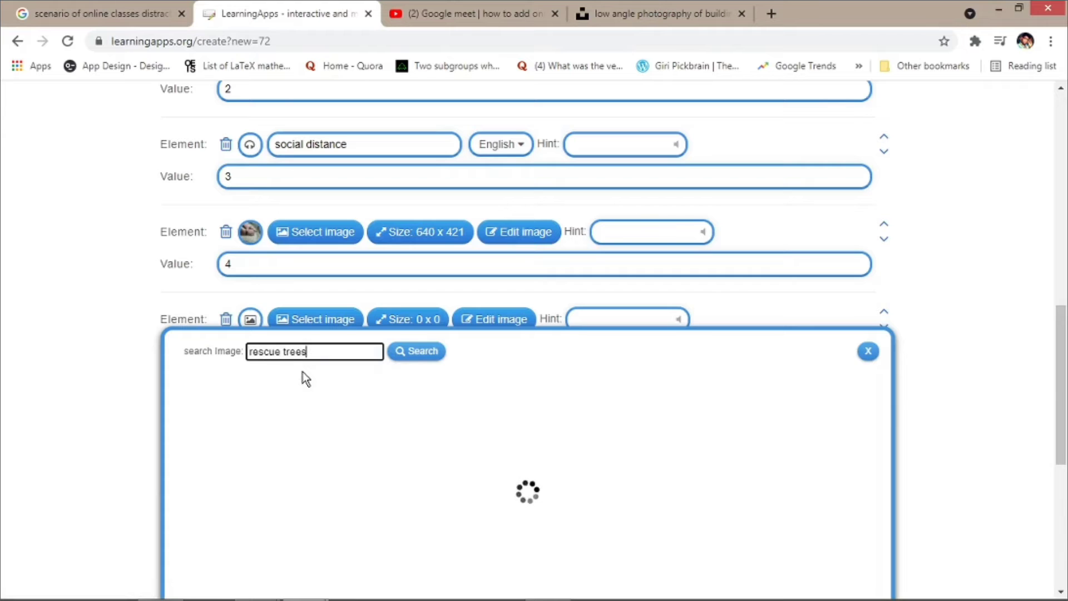
pyautogui.click(306, 501)
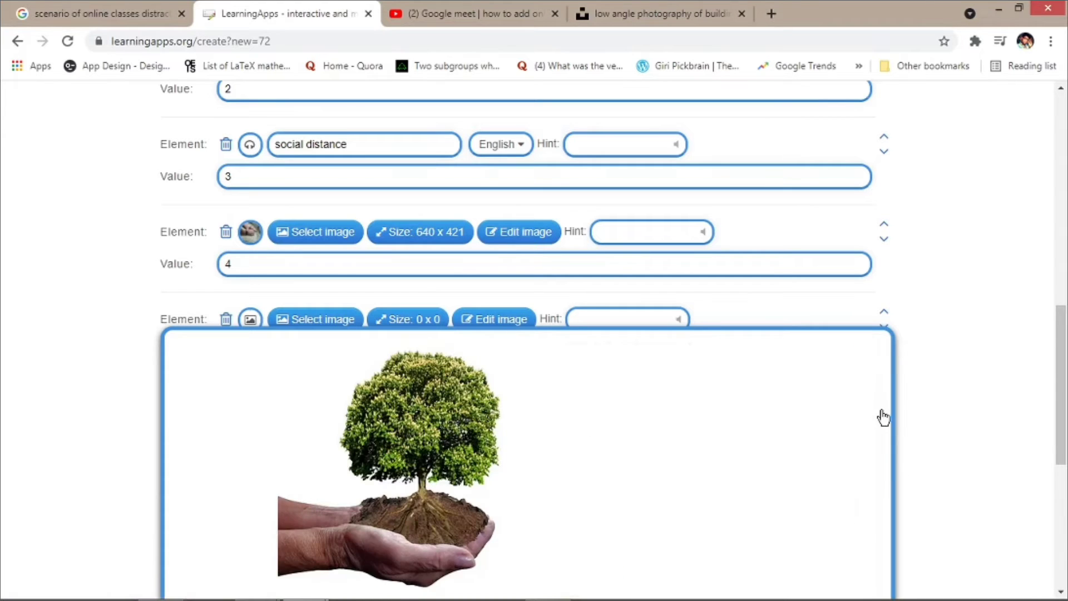
pyautogui.scroll(-5, 879, 417)
pyautogui.click(842, 353)
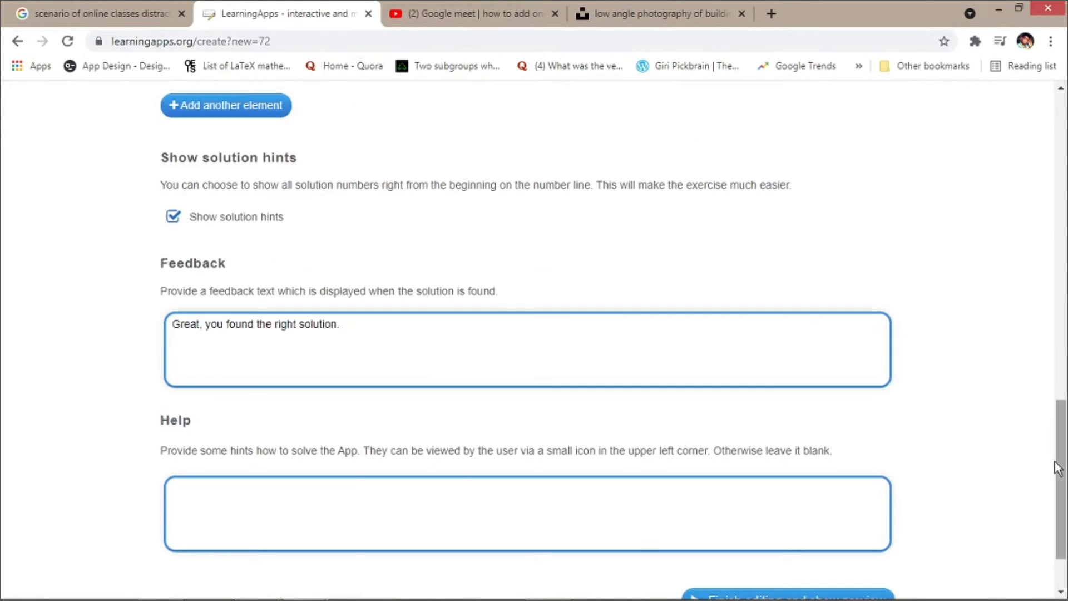
pyautogui.scroll(3, 389, 389)
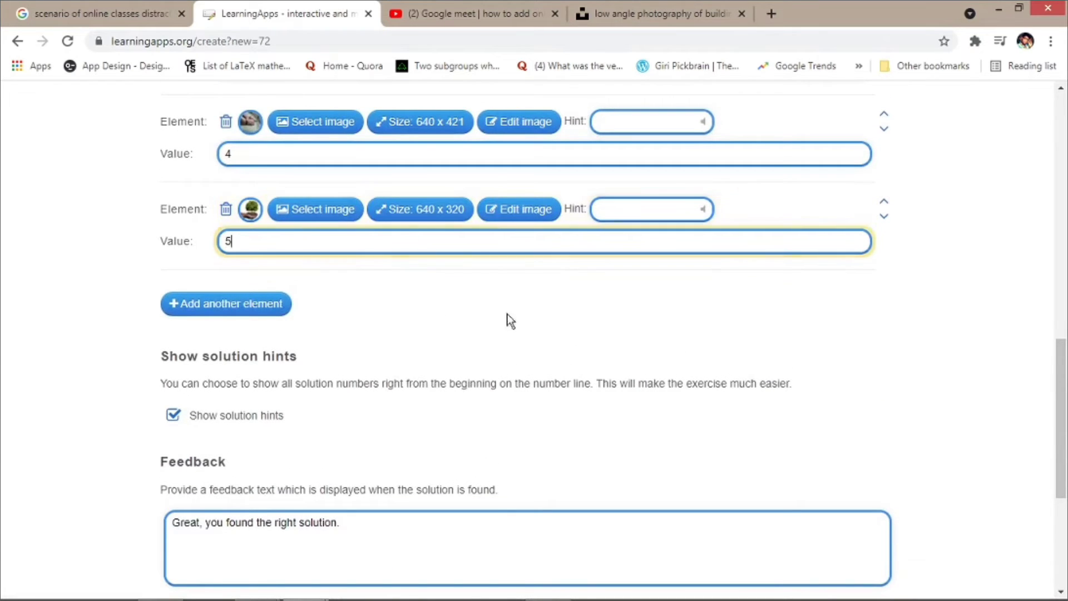
# Add an empty sixth element, then finish editing and open the app's preview
pyautogui.click(234, 304)
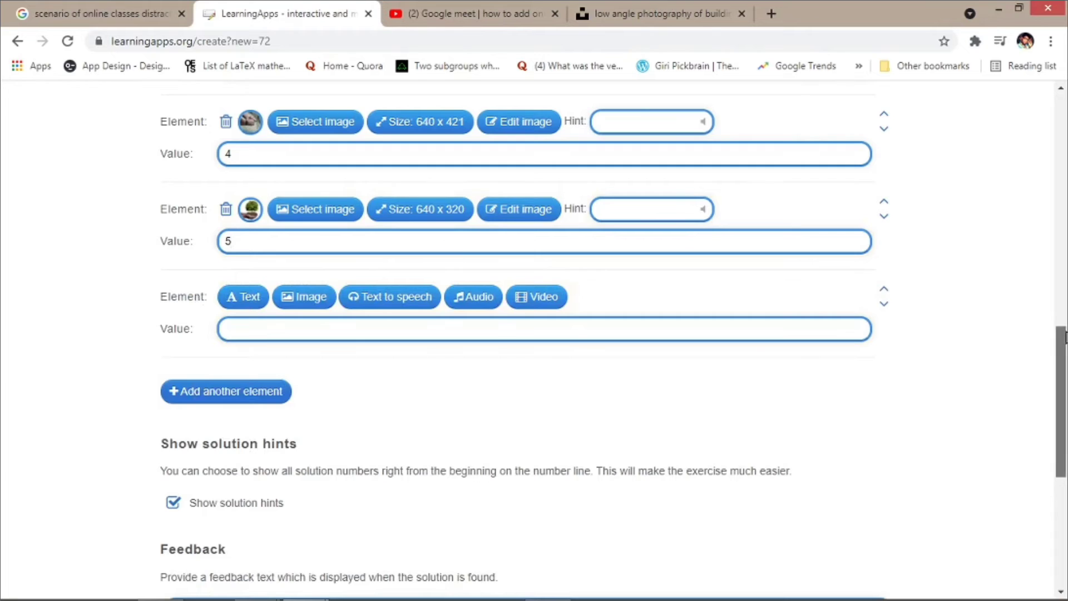
pyautogui.moveTo(1063, 338); pyautogui.dragTo(1065, 445)
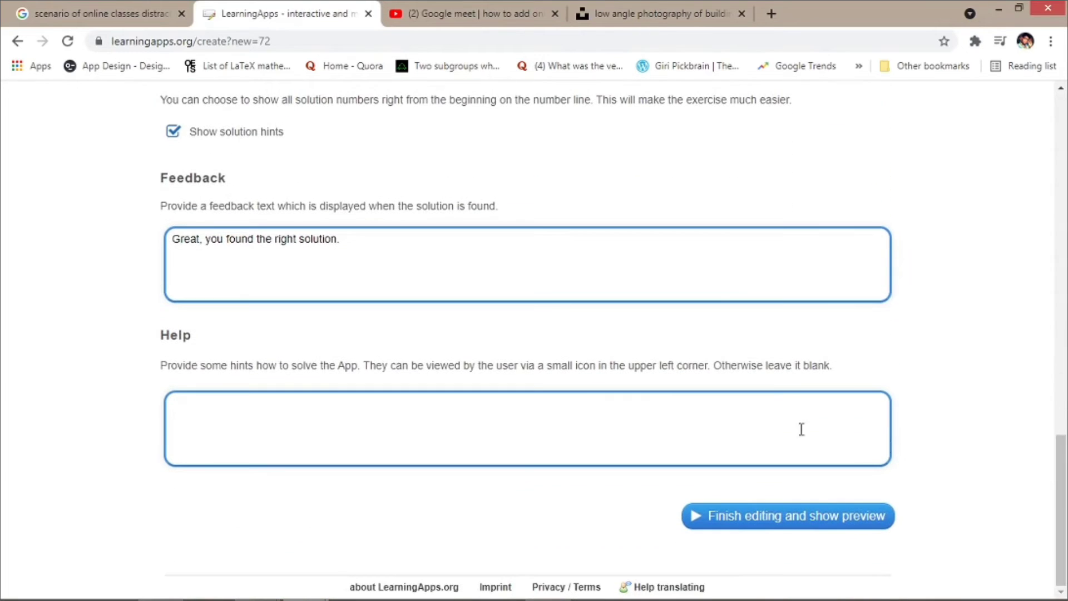
pyautogui.click(793, 529)
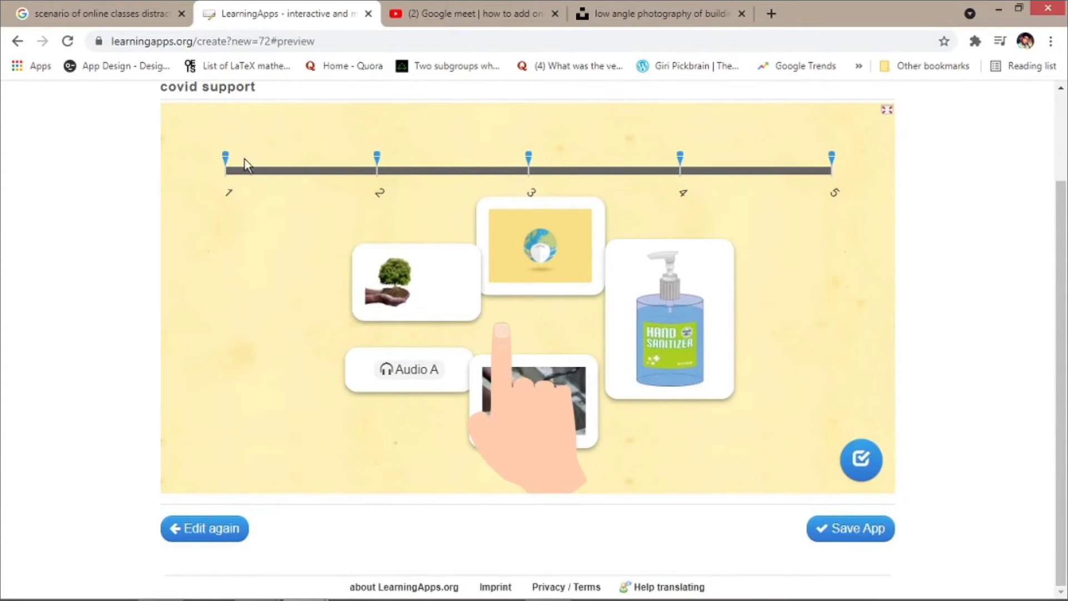
# Test the number line by placing the tree at 1, masked globe at 2, audio at 3, hand sanitizer at 4 and hand washing at 5, then check the answers
pyautogui.moveTo(392, 275); pyautogui.dragTo(215, 216)
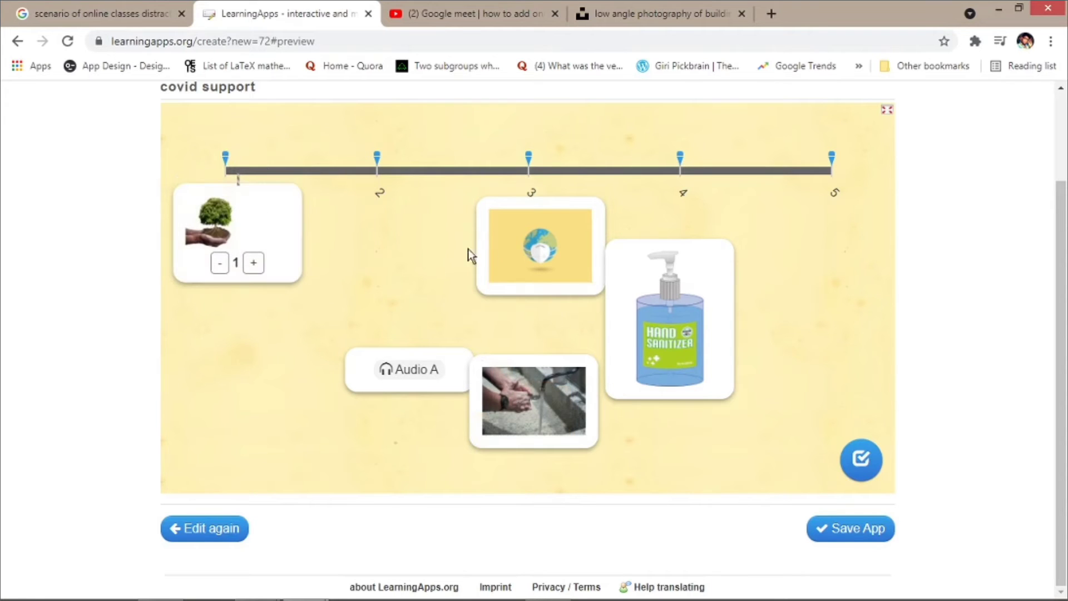
pyautogui.moveTo(487, 248); pyautogui.dragTo(361, 224)
pyautogui.moveTo(417, 382); pyautogui.dragTo(544, 205)
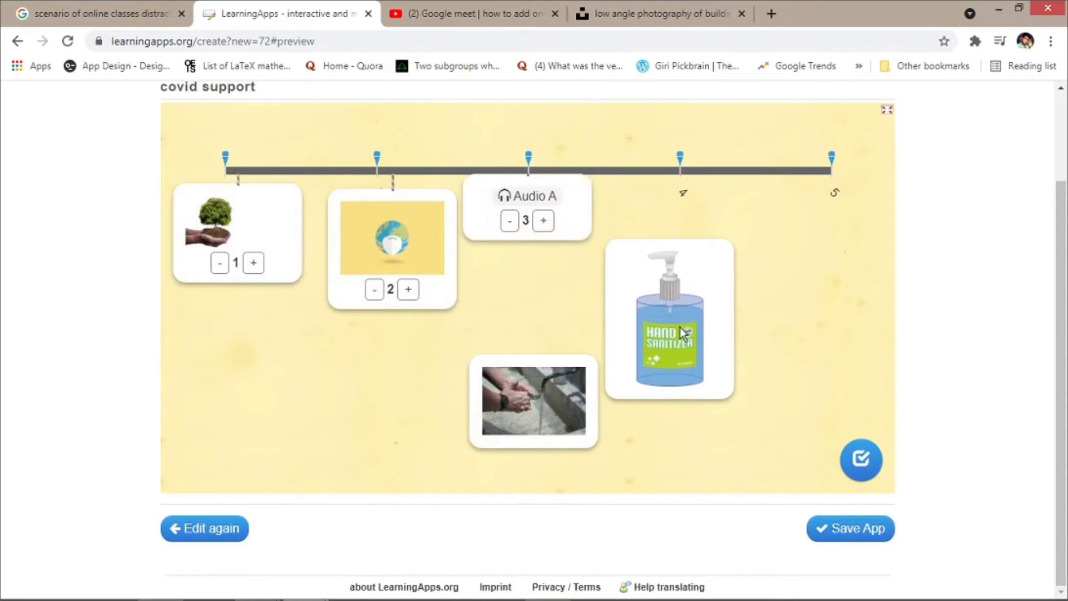
pyautogui.moveTo(680, 327); pyautogui.dragTo(693, 267)
pyautogui.moveTo(594, 410); pyautogui.dragTo(865, 212)
pyautogui.click(865, 452)
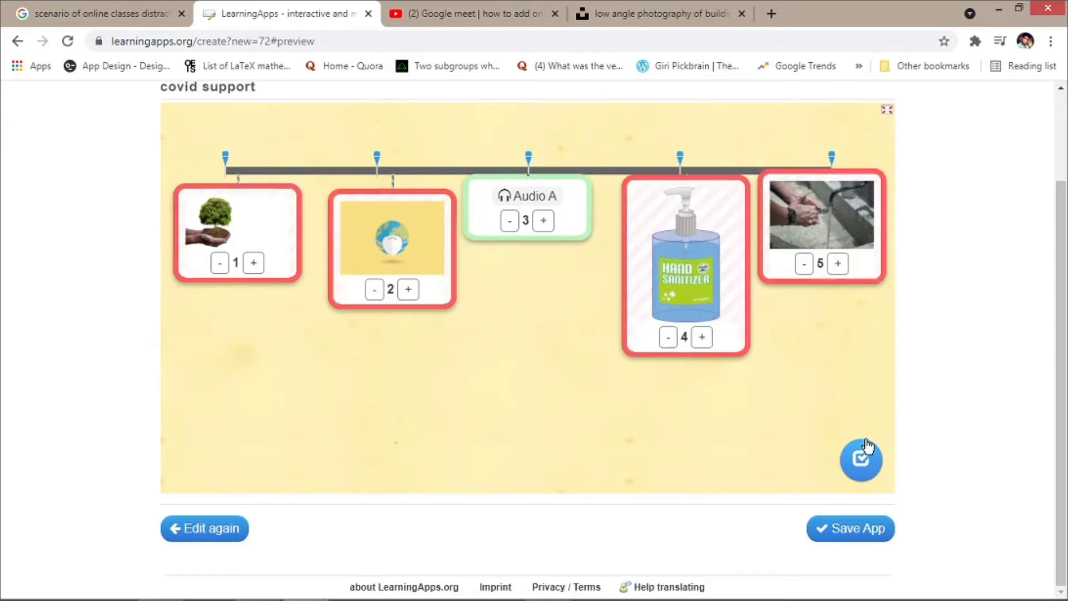
# Rearrange the masked globe to 1, hand sanitizer to 2, hand washing to 4 and tree to 5, recheck the solution and dismiss the feedback
pyautogui.click(375, 289)
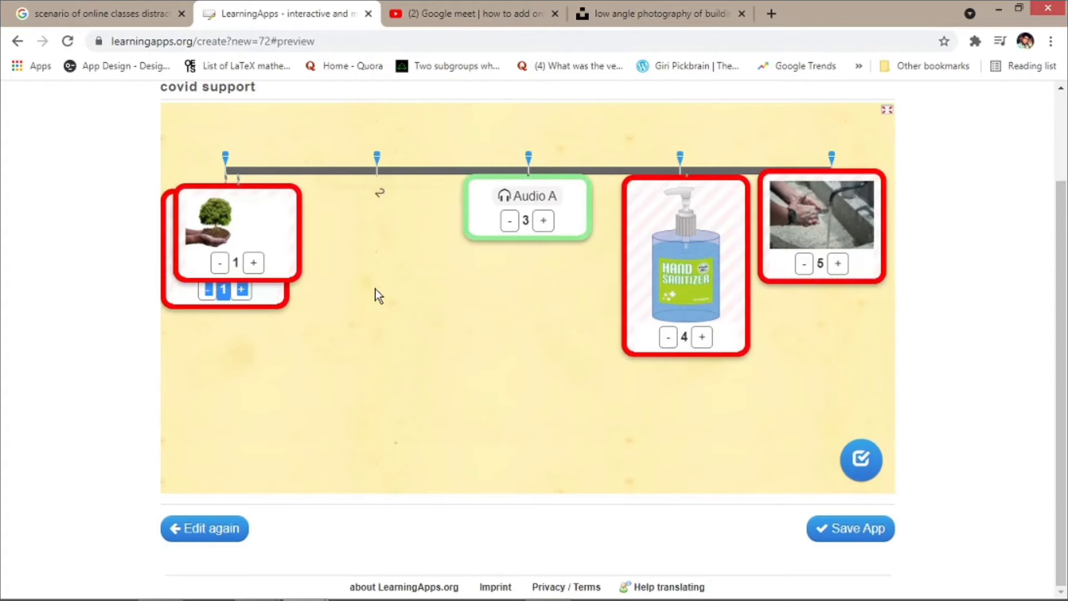
pyautogui.click(253, 264)
pyautogui.click(394, 265)
pyautogui.click(556, 268)
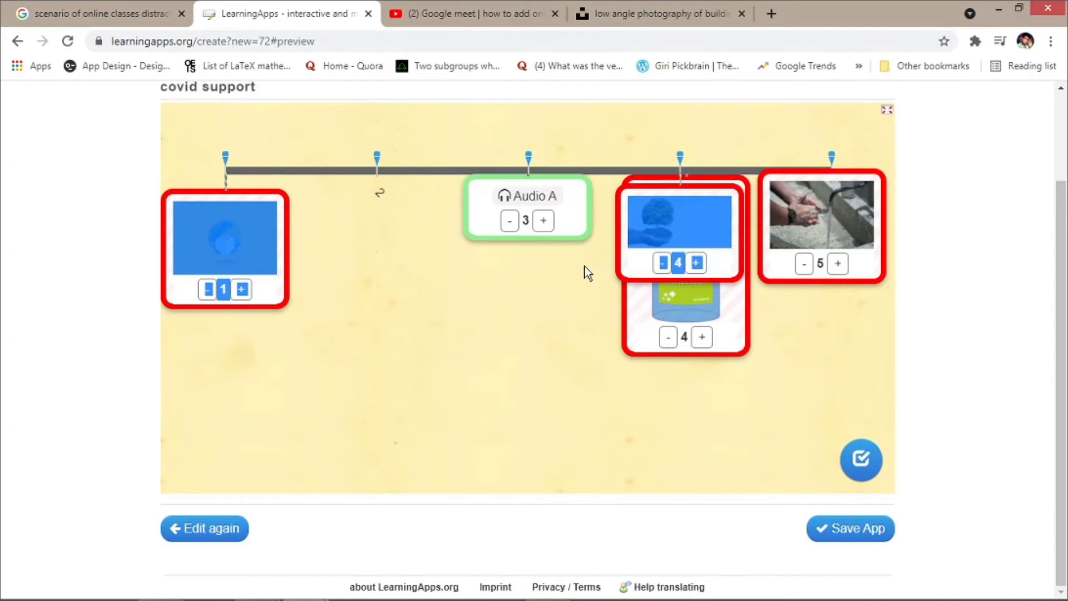
pyautogui.click(698, 266)
pyautogui.click(804, 264)
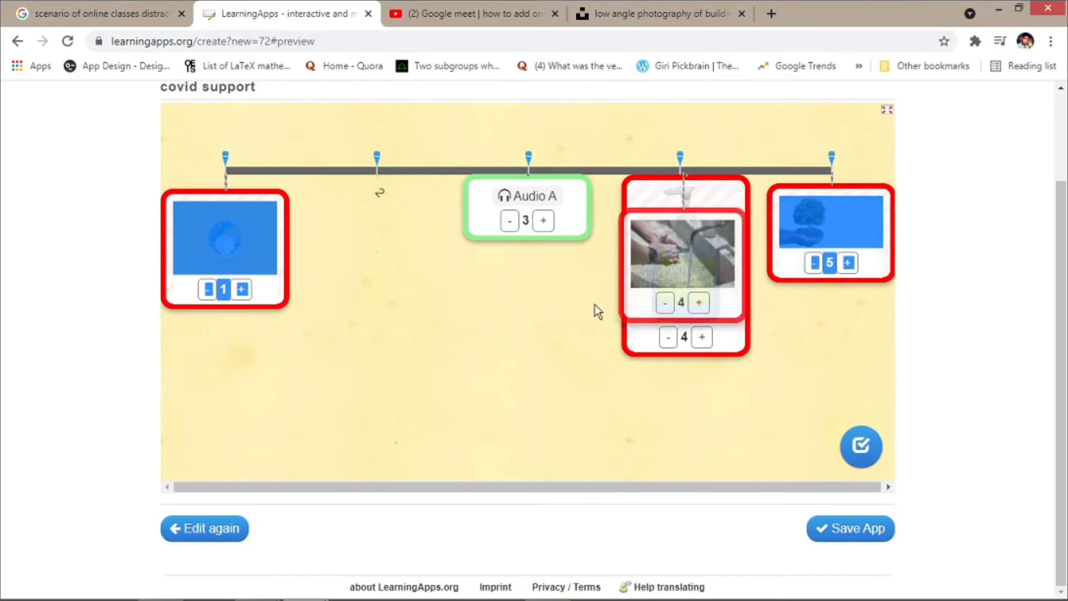
pyautogui.moveTo(636, 343); pyautogui.dragTo(336, 356)
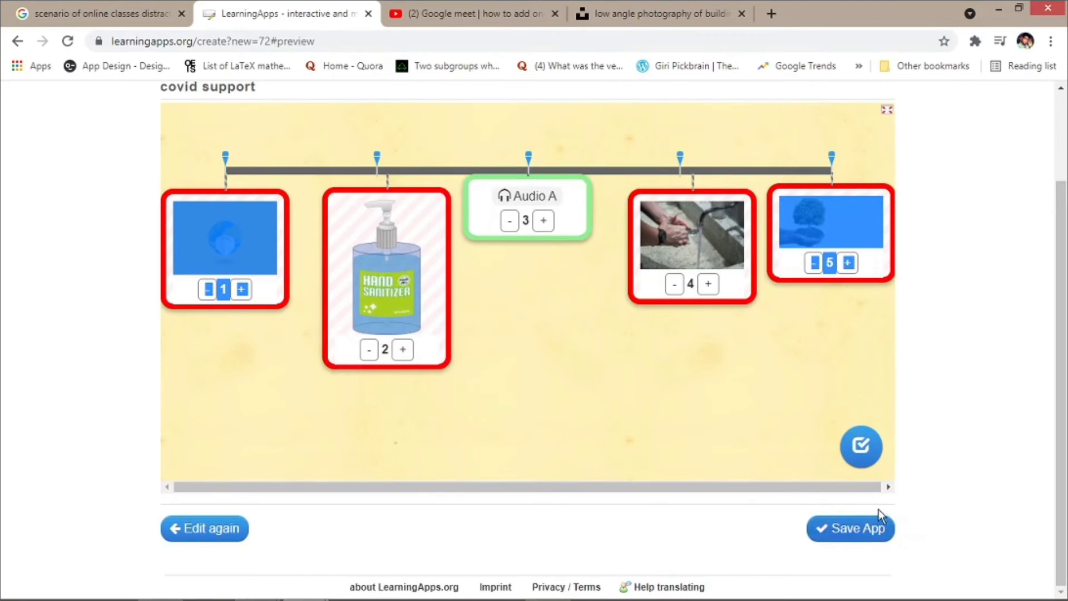
pyautogui.click(861, 451)
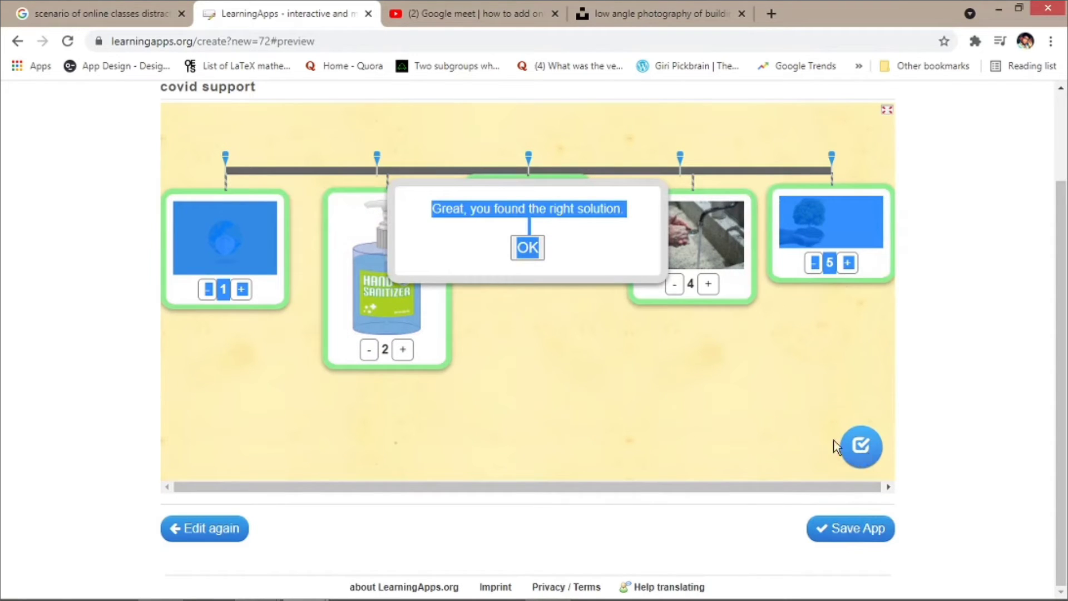
pyautogui.click(526, 249)
# Save the "covid support" app and dismiss the save notification
pyautogui.click(861, 528)
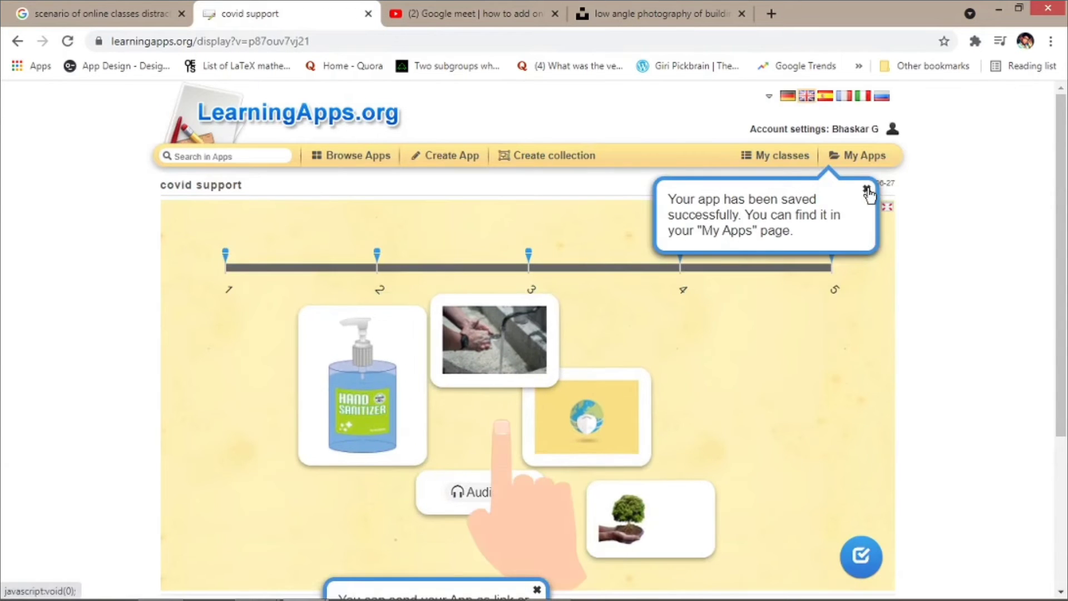
pyautogui.click(866, 190)
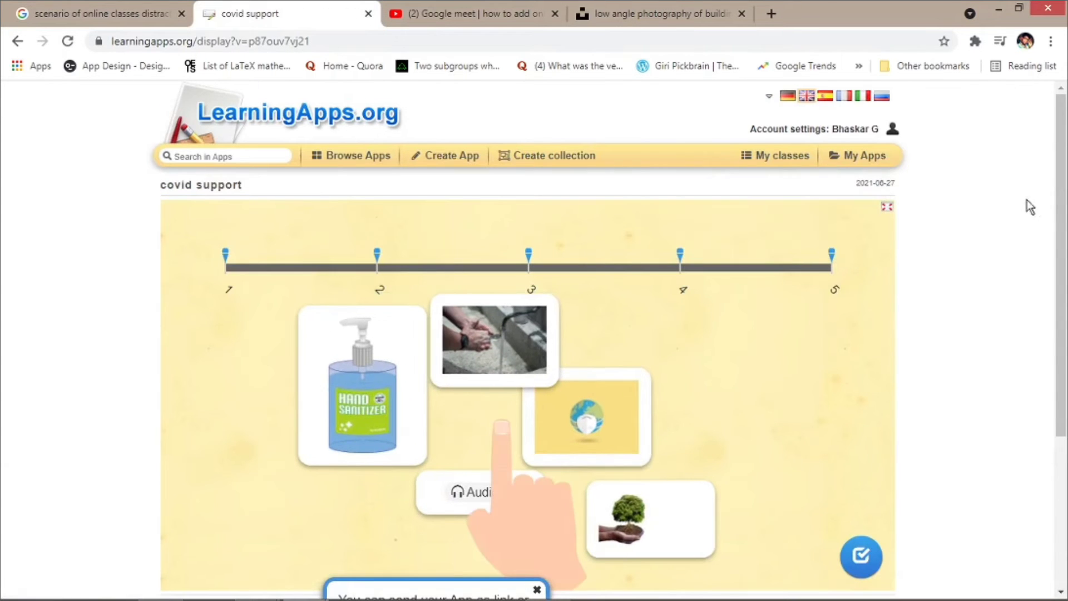
pyautogui.scroll(-1, 1025, 222)
pyautogui.scroll(1, 1025, 222)
# Start creating another app, preview the Simple order template's "Shopping dialogue" example and dismiss its task message
pyautogui.click(422, 156)
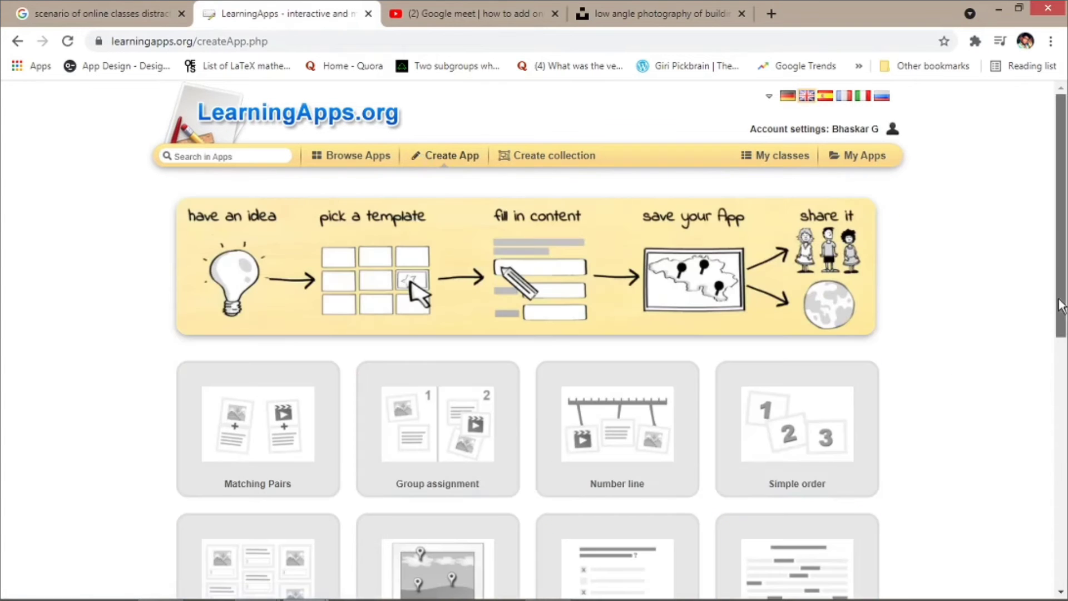
pyautogui.scroll(-3, 788, 321)
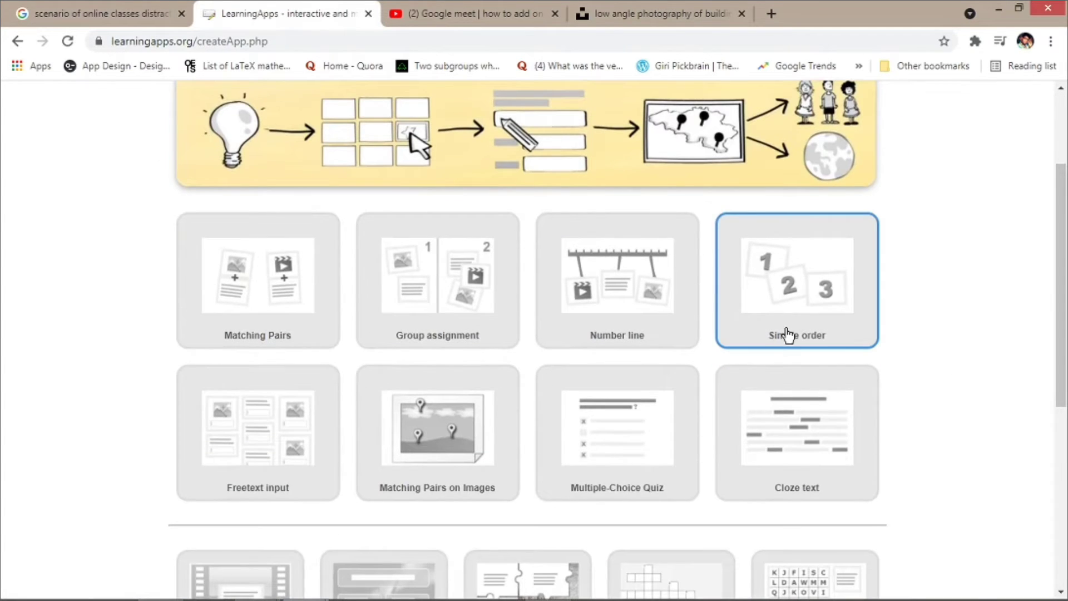
pyautogui.click(794, 306)
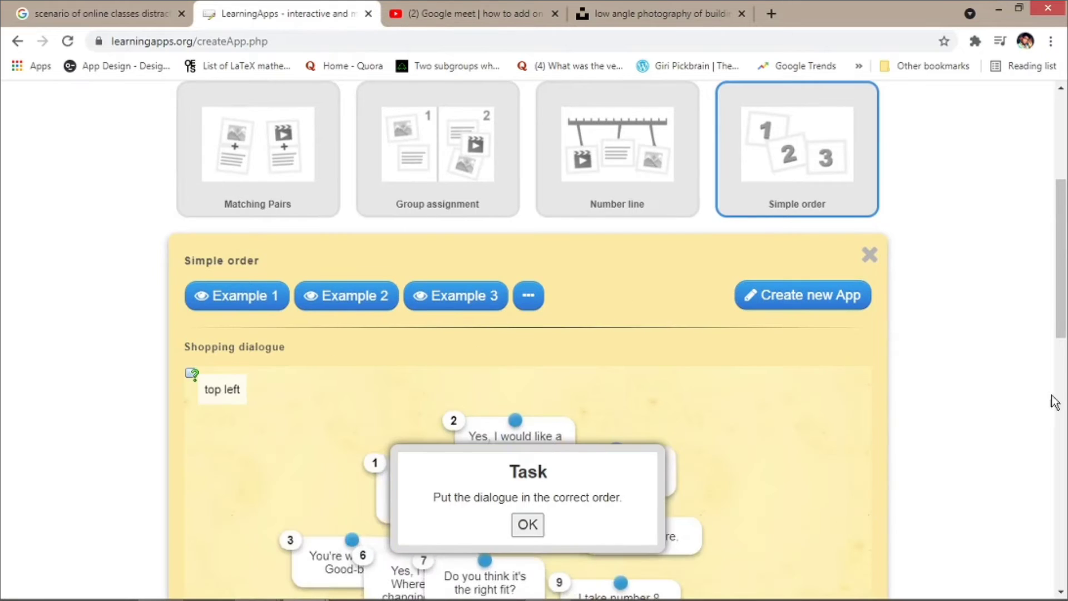
pyautogui.scroll(-3, 572, 367)
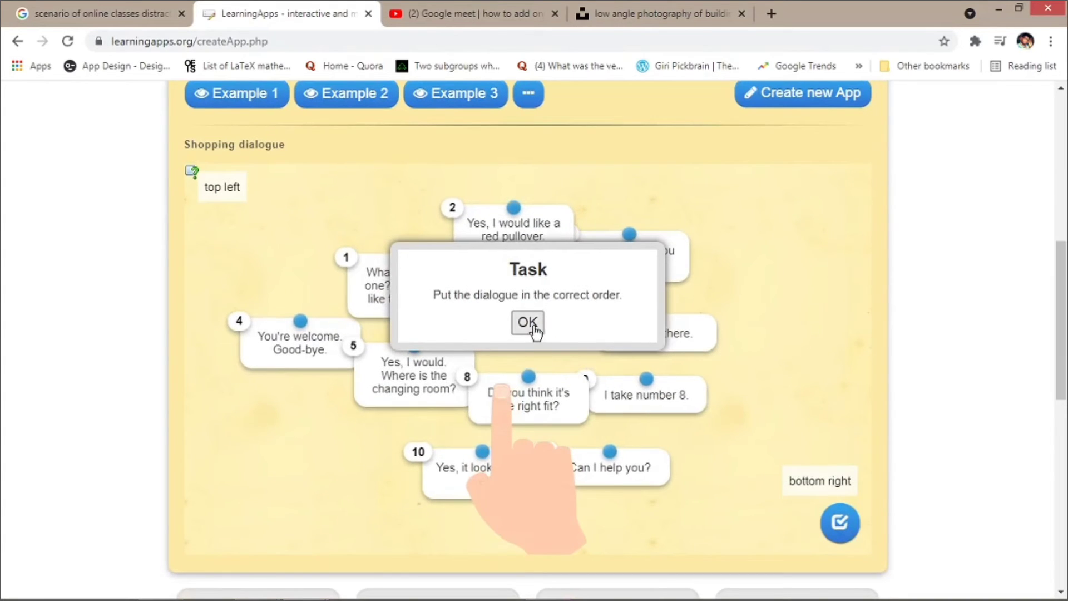
pyautogui.click(533, 327)
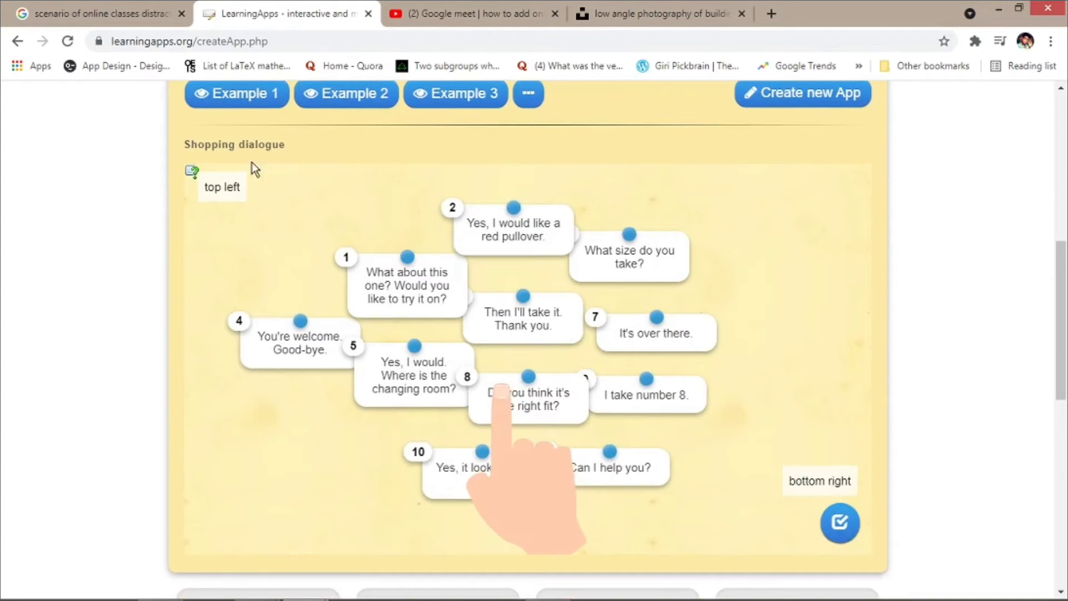
# Try the ordering example by stacking the "What about this one?", "You're welcome" and "Yes, I would" cards under the top-left marker, then close the example
pyautogui.moveTo(413, 292); pyautogui.dragTo(302, 252)
pyautogui.moveTo(303, 347); pyautogui.dragTo(306, 311)
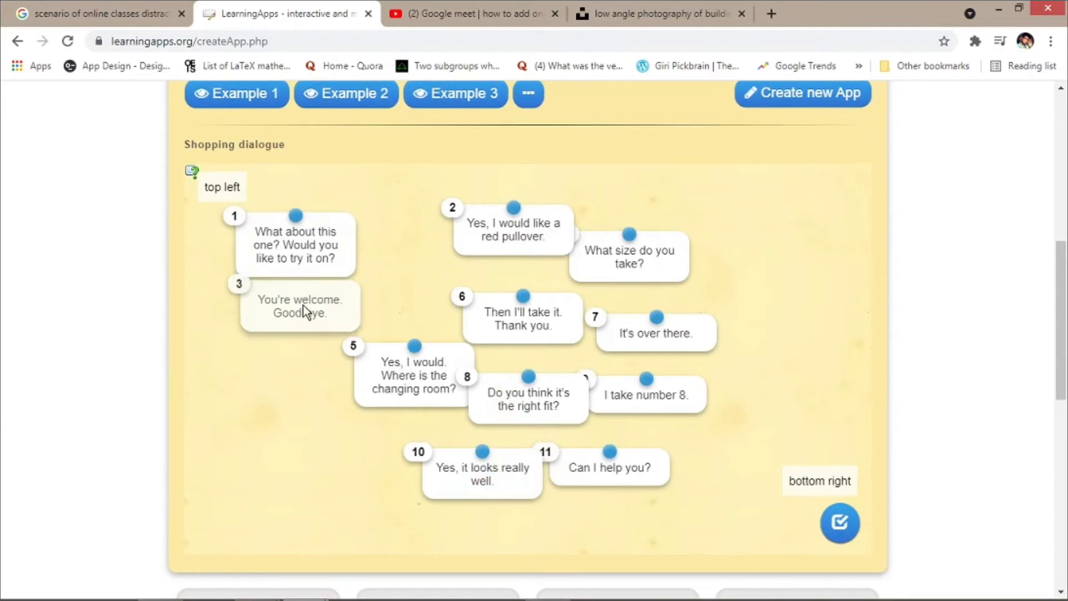
pyautogui.moveTo(358, 368); pyautogui.dragTo(242, 365)
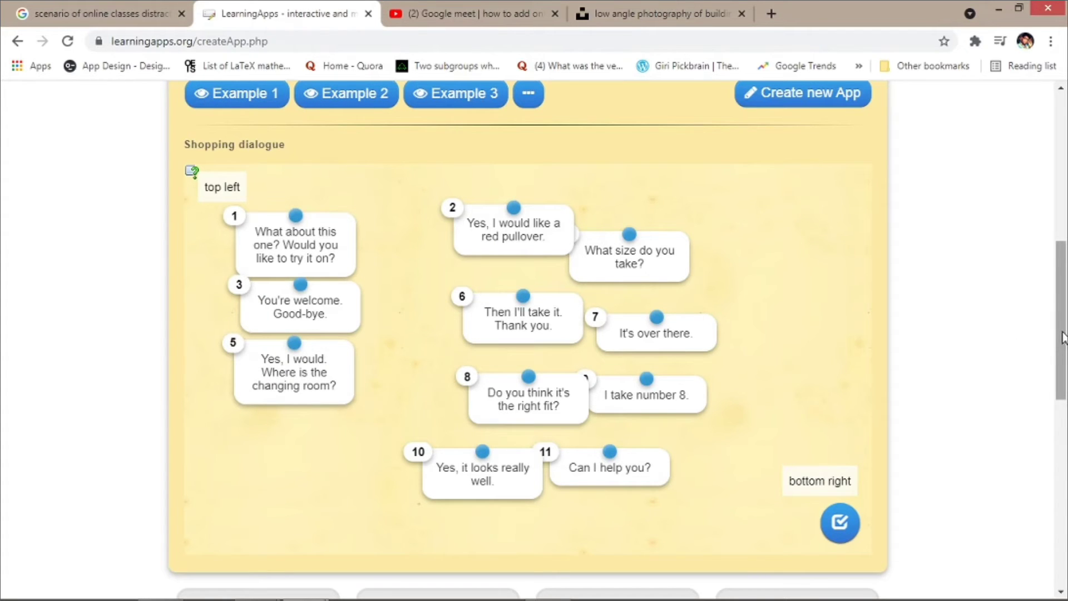
pyautogui.scroll(6, 1060, 336)
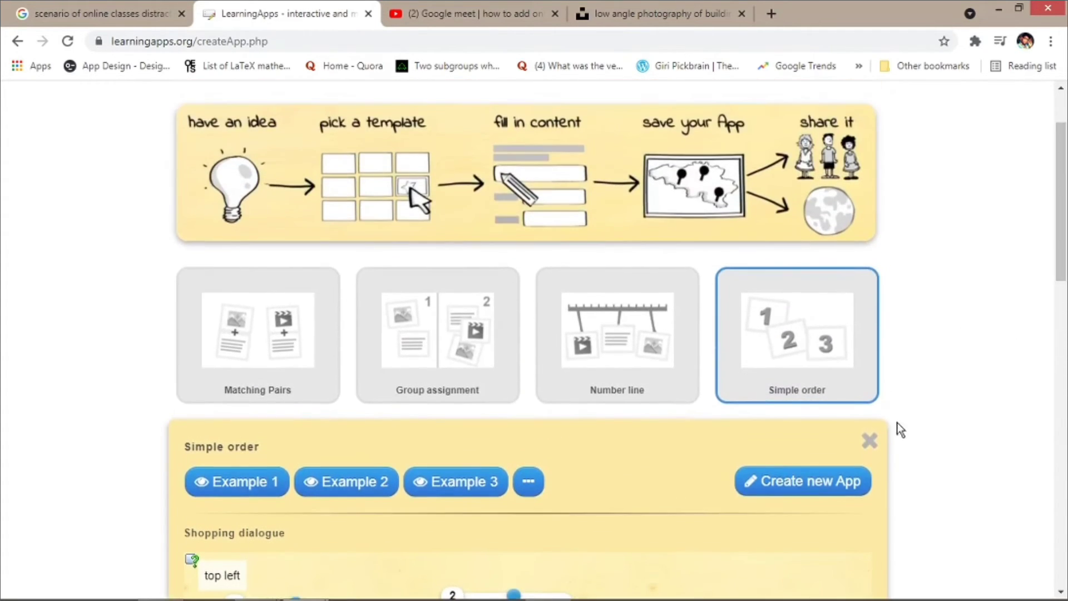
pyautogui.click(870, 444)
# Preview the Freetext input example, try entering "kjhds;" under the "Sorry We're Closed" sign, and close the example
pyautogui.scroll(-3, 1049, 295)
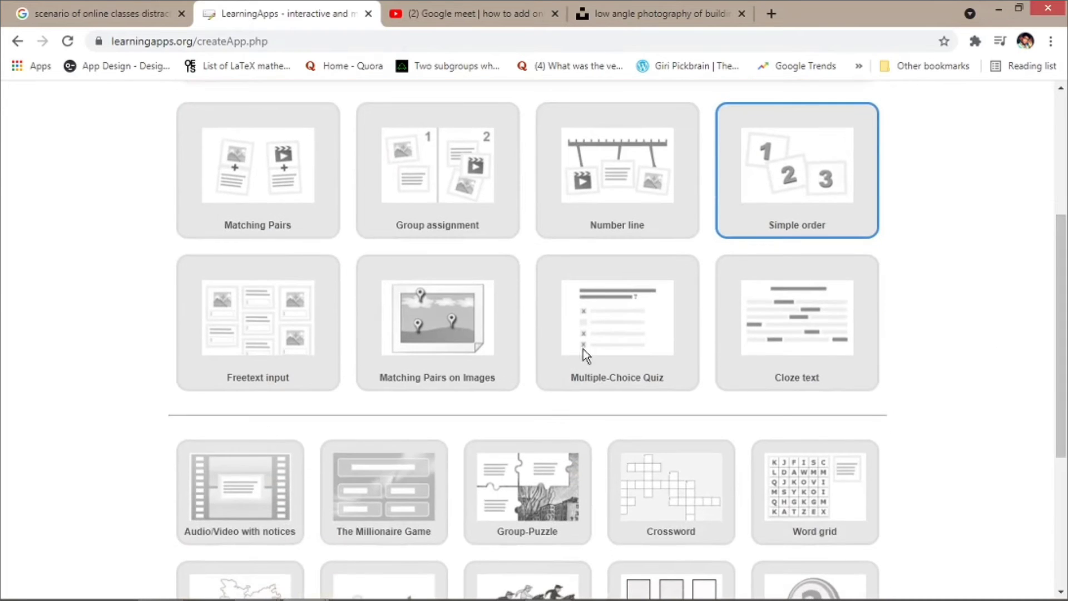
pyautogui.click(251, 363)
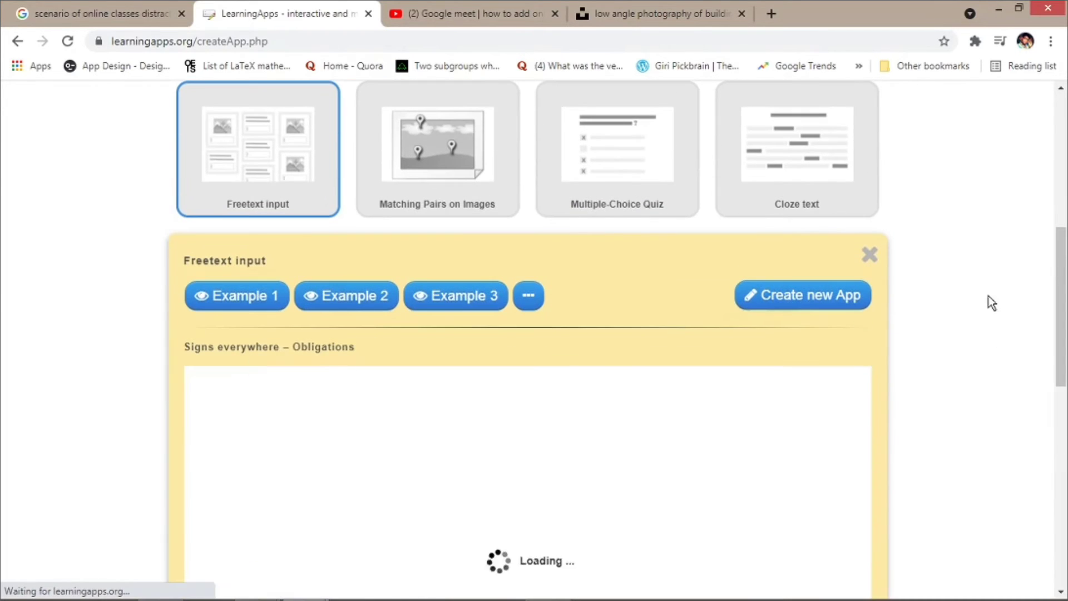
pyautogui.scroll(-2, 1066, 300)
pyautogui.click(521, 508)
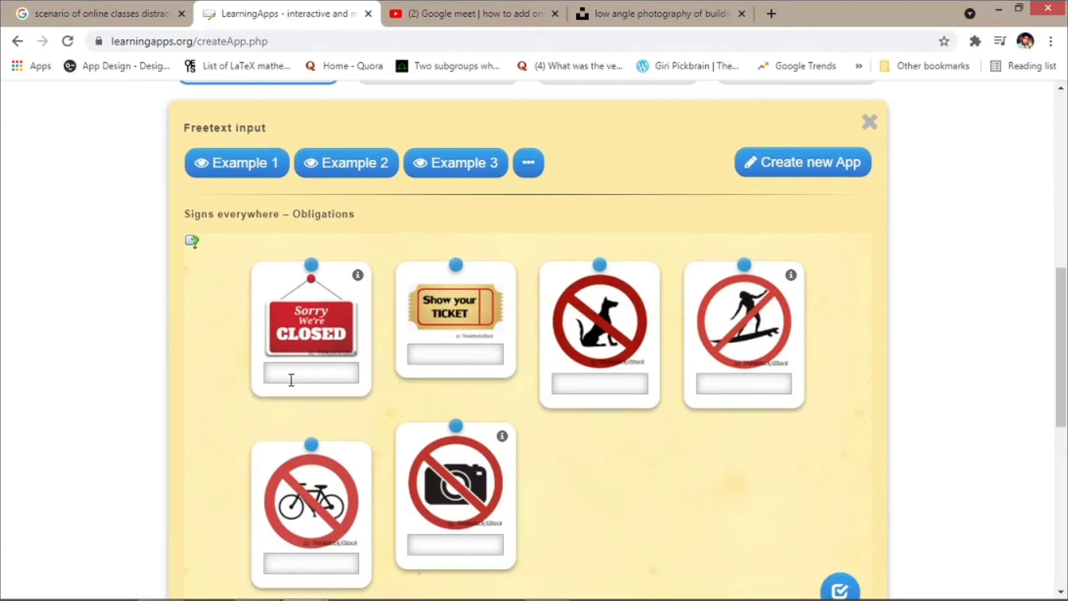
pyautogui.click(308, 376)
pyautogui.click(870, 120)
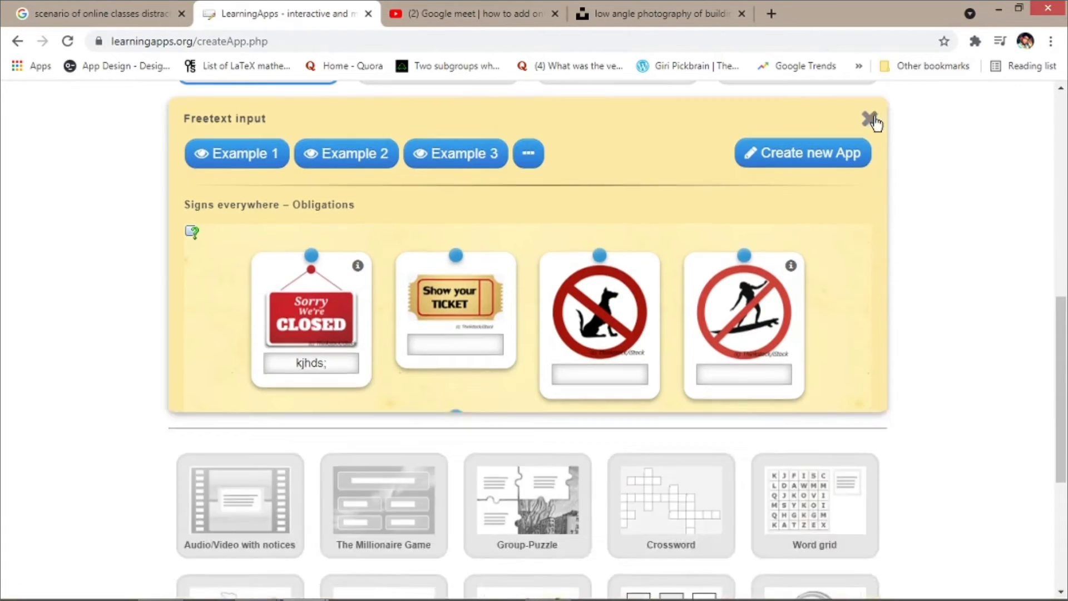
# Preview the Matching Pairs on Images example and its lynx marker's answer choices, then briefly preview the Multiple-Choice Quiz template and close it
pyautogui.scroll(3, 471, 286)
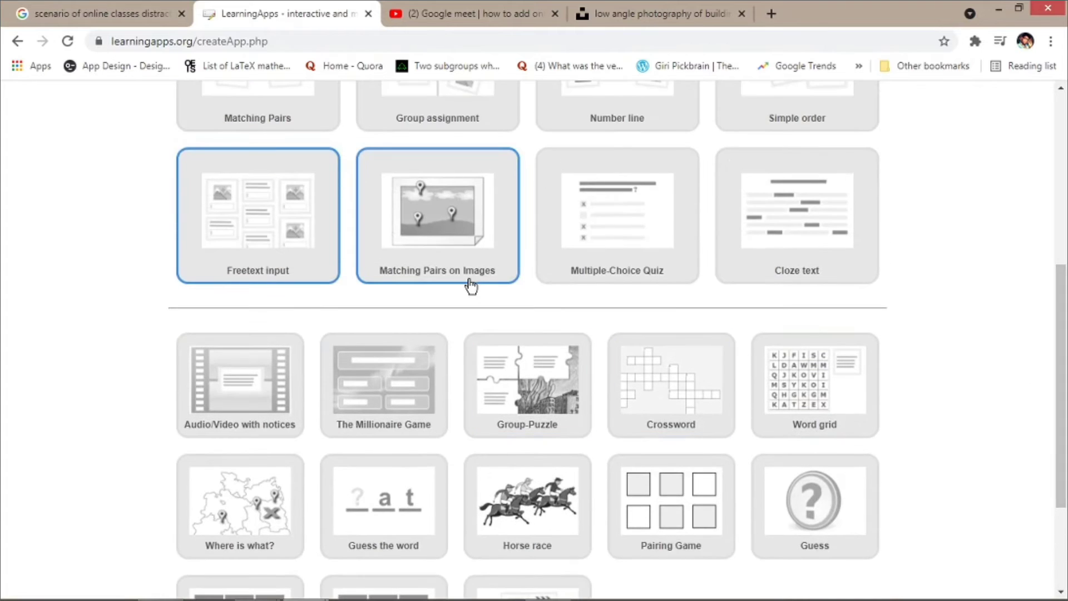
pyautogui.click(464, 249)
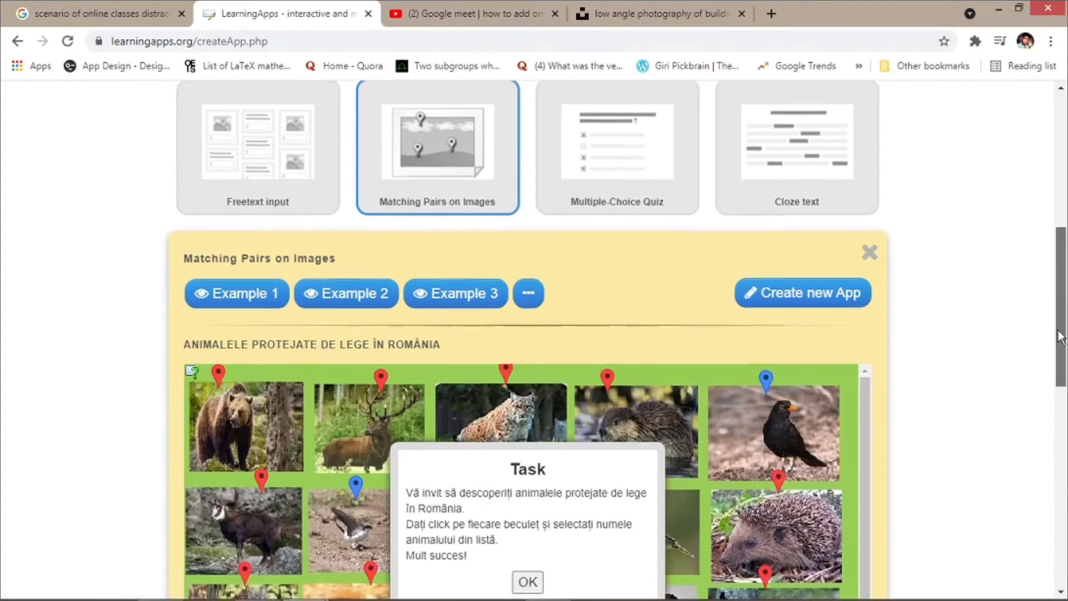
pyautogui.scroll(-3, 594, 432)
pyautogui.click(518, 401)
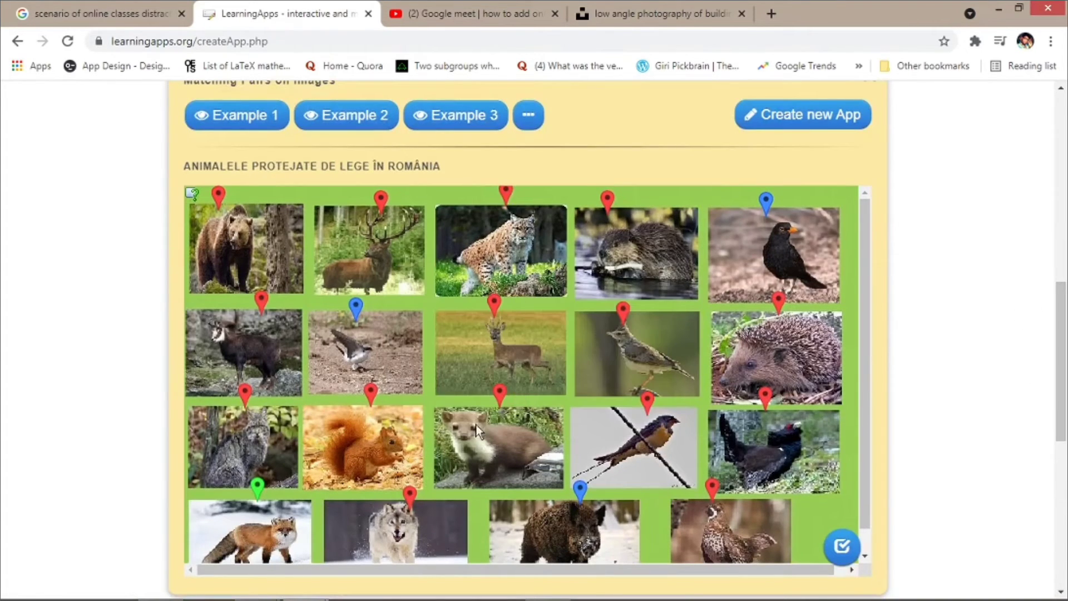
pyautogui.click(505, 195)
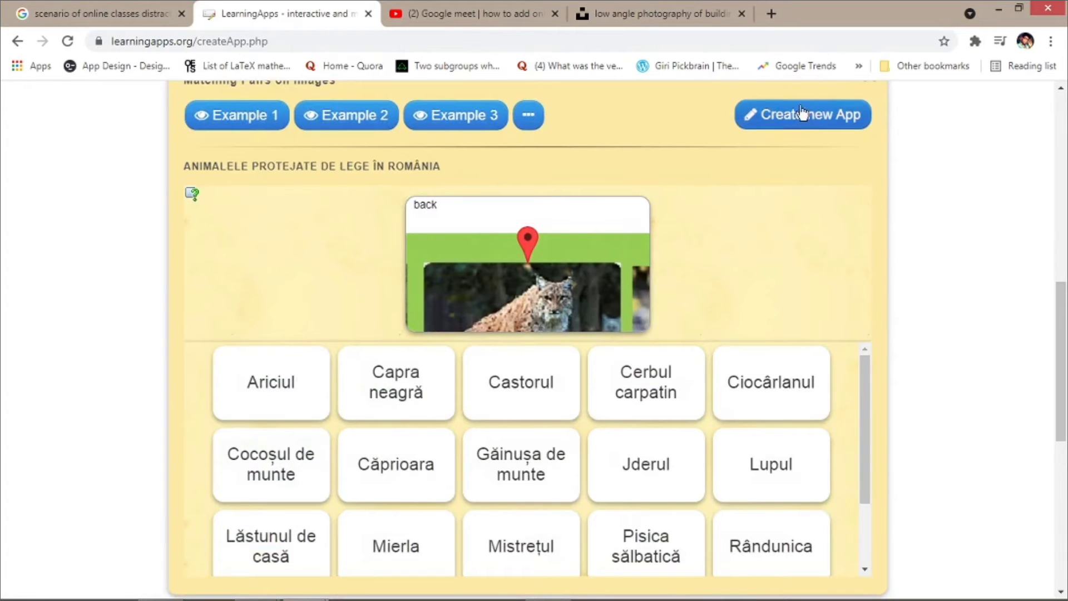
pyautogui.scroll(3, 858, 290)
pyautogui.click(869, 242)
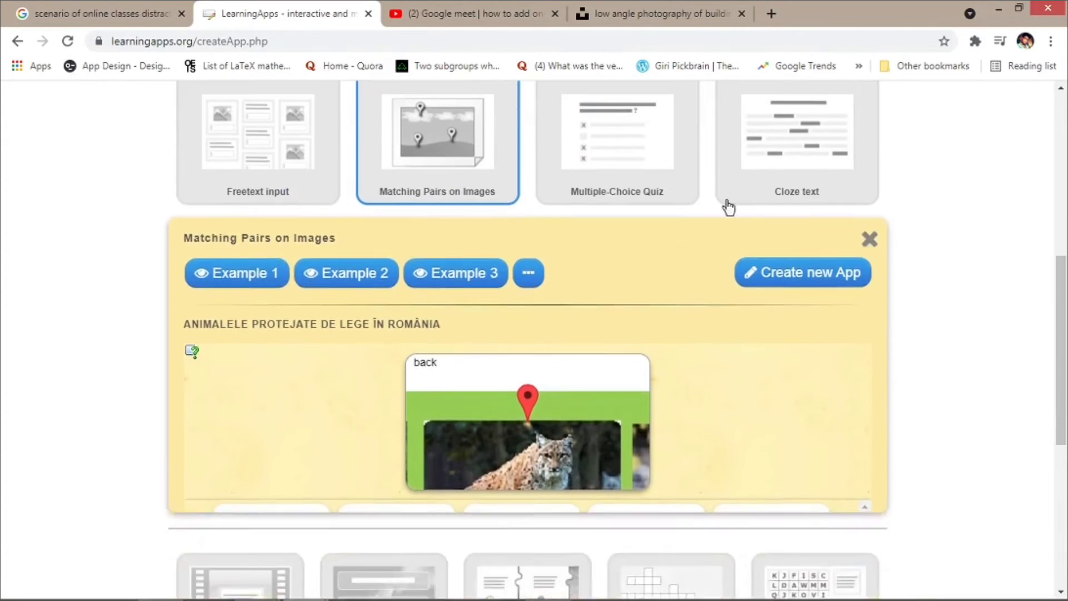
pyautogui.click(652, 171)
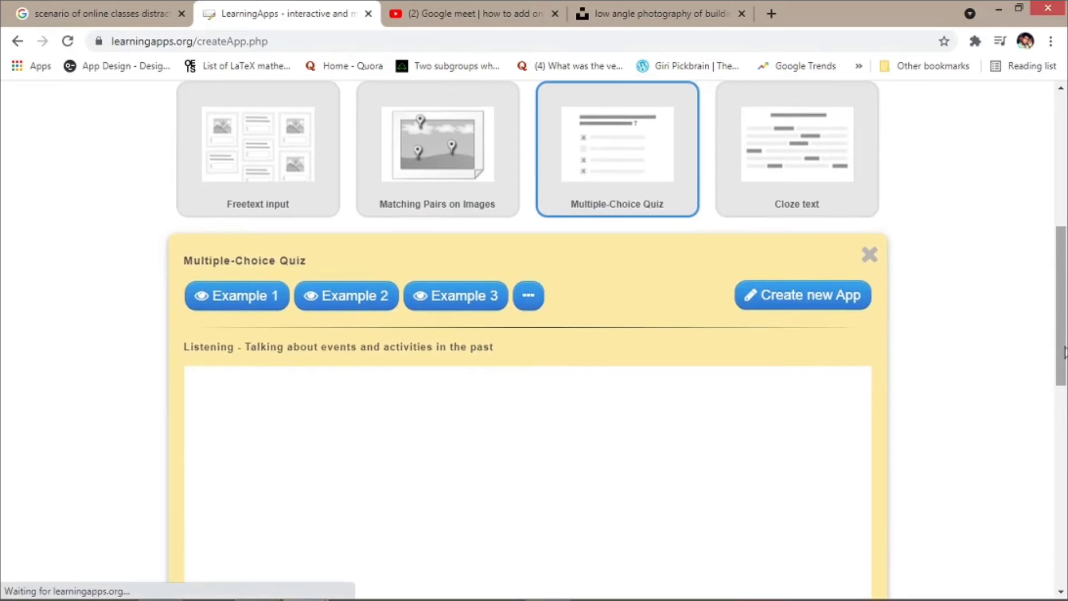
pyautogui.click(866, 256)
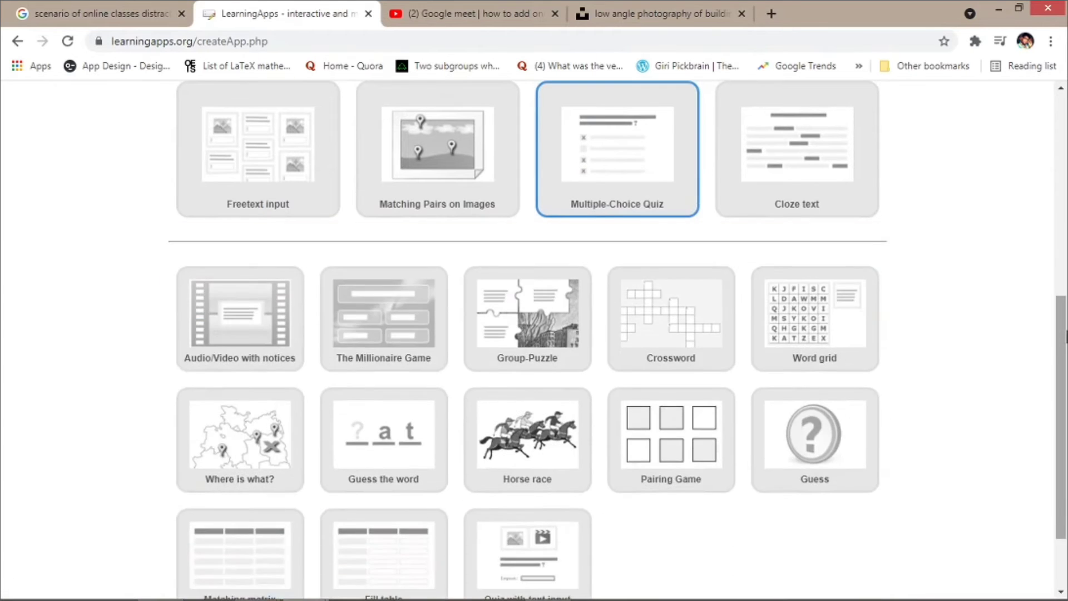
# Open the saved "Time to test" quiz from My Apps, dismiss its task message and start its first question
pyautogui.moveTo(1062, 344); pyautogui.dragTo(1062, 132)
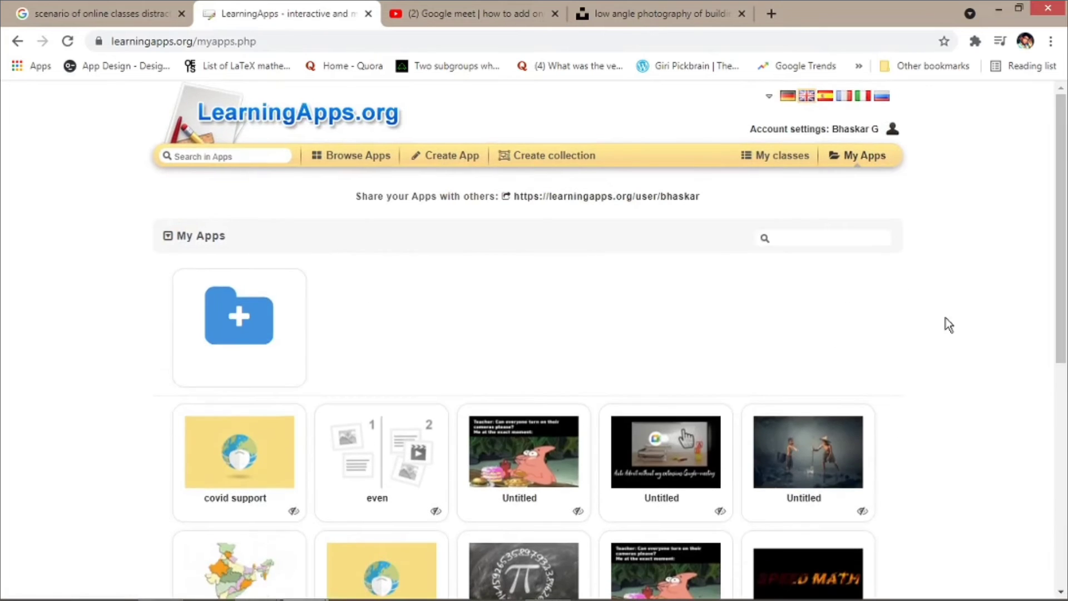
pyautogui.moveTo(1065, 297); pyautogui.dragTo(1067, 361)
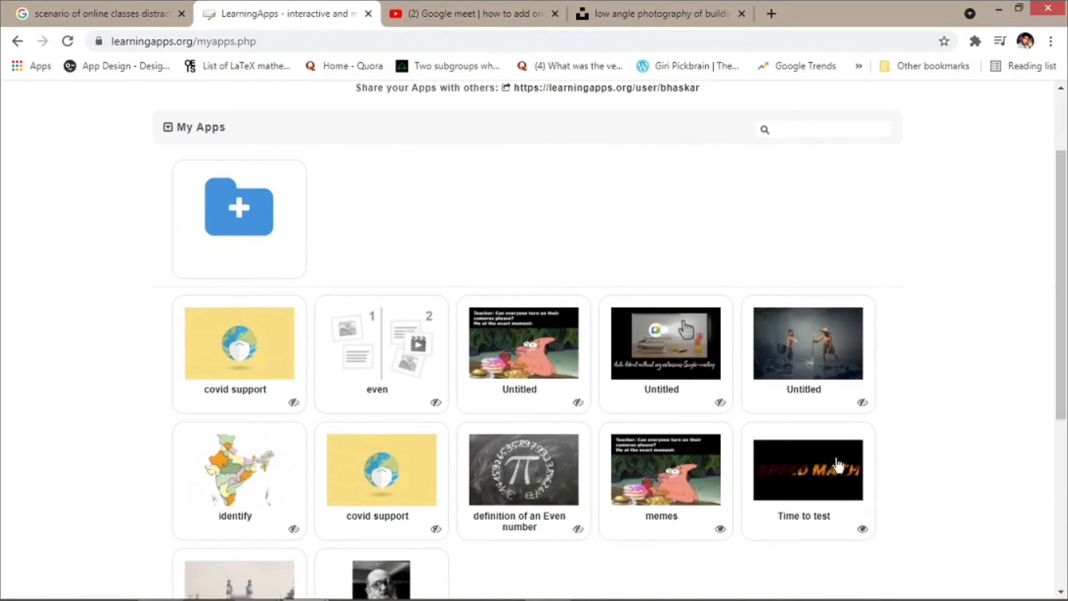
pyautogui.click(811, 493)
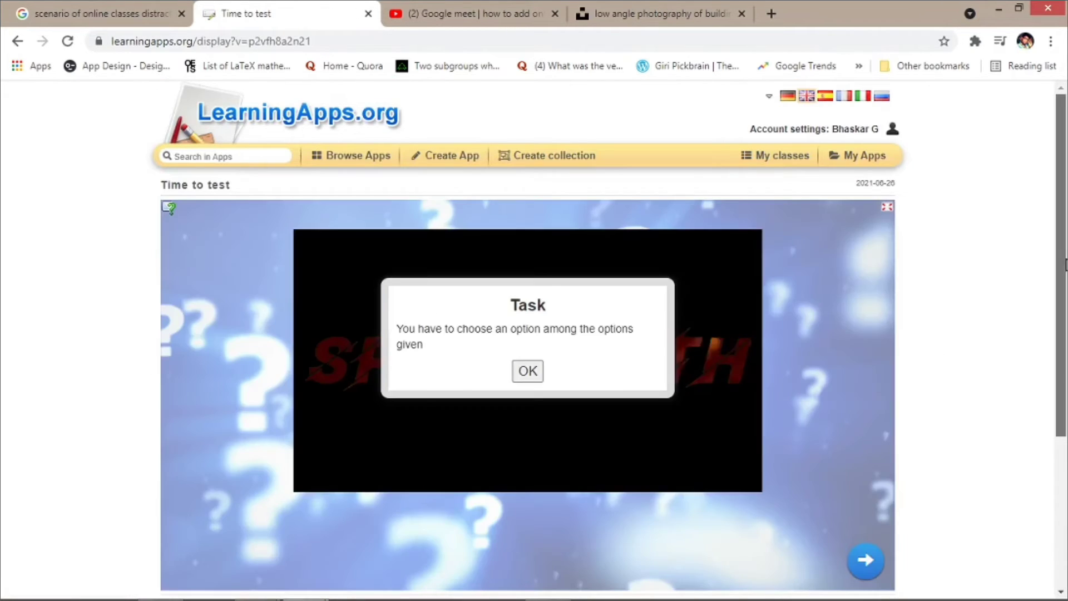
pyautogui.moveTo(1066, 262); pyautogui.dragTo(1065, 321)
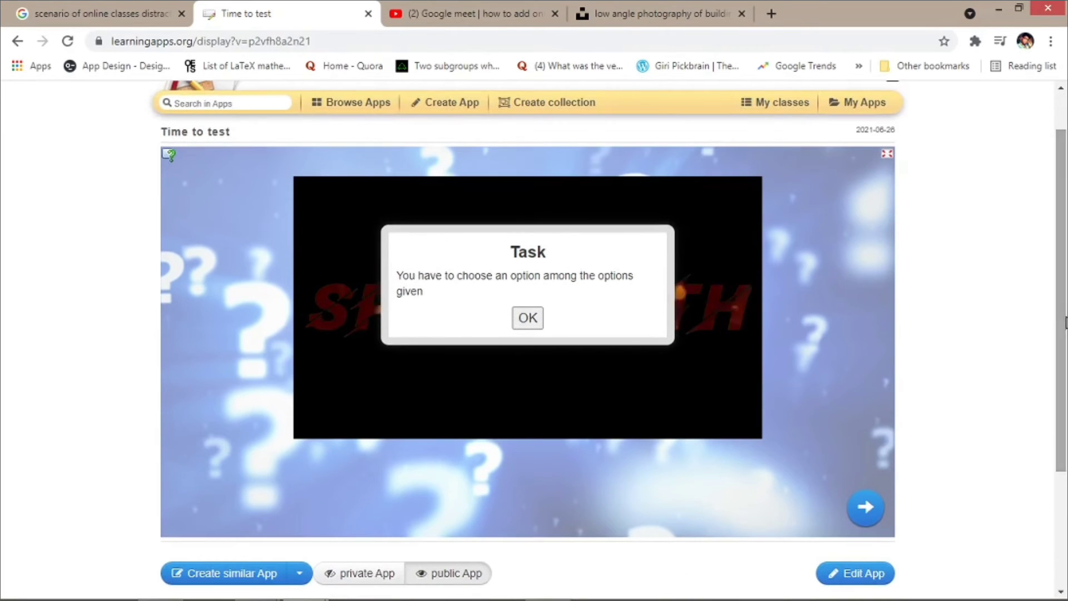
pyautogui.click(526, 316)
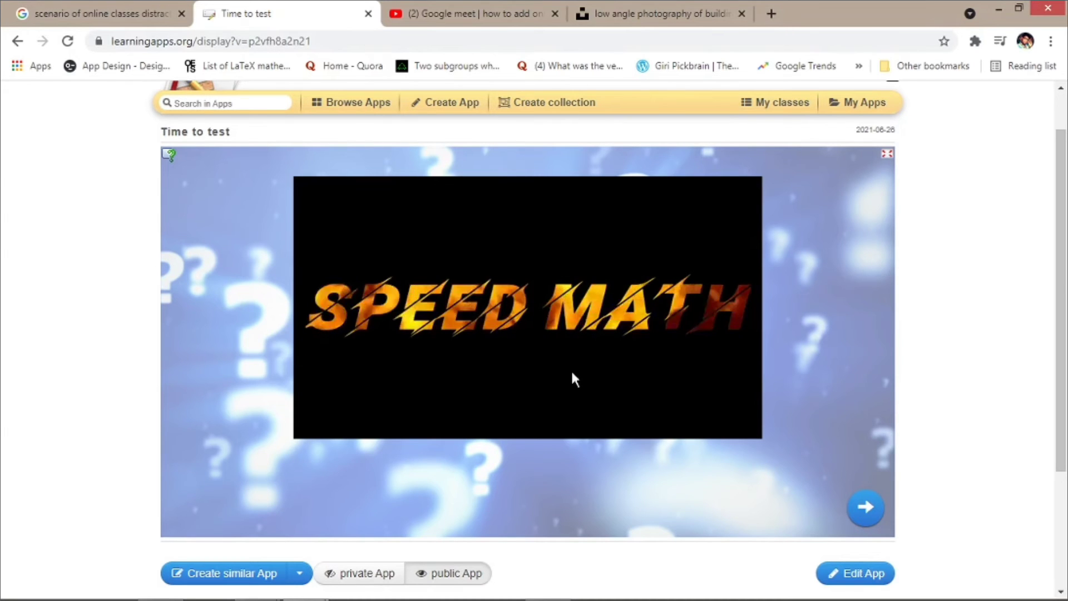
pyautogui.click(864, 506)
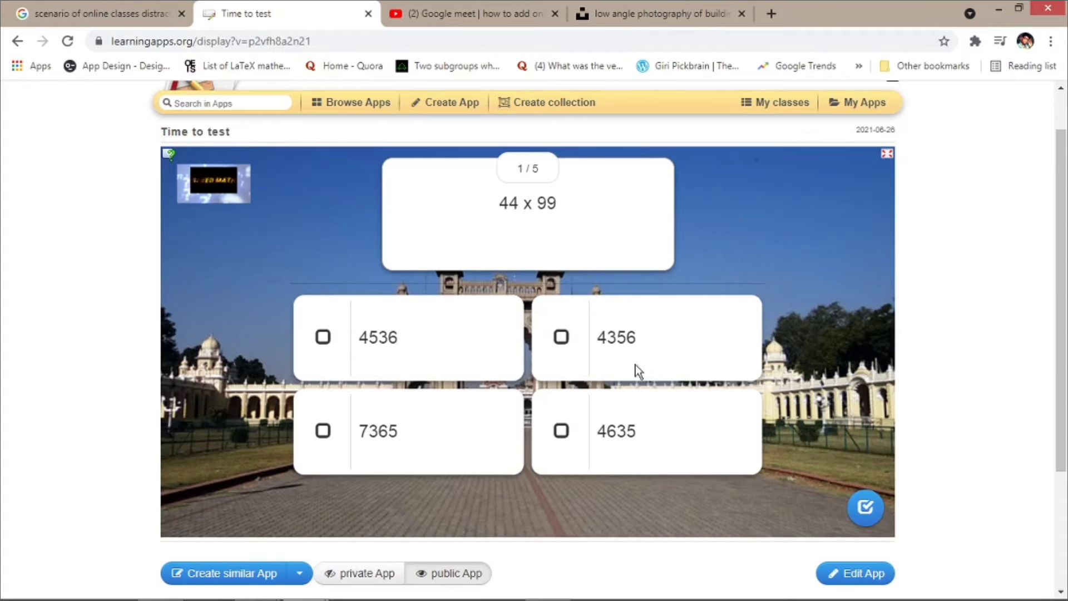
# Answer the 44 x 99 question with 4356, check the answer and advance to the second question
pyautogui.click(563, 342)
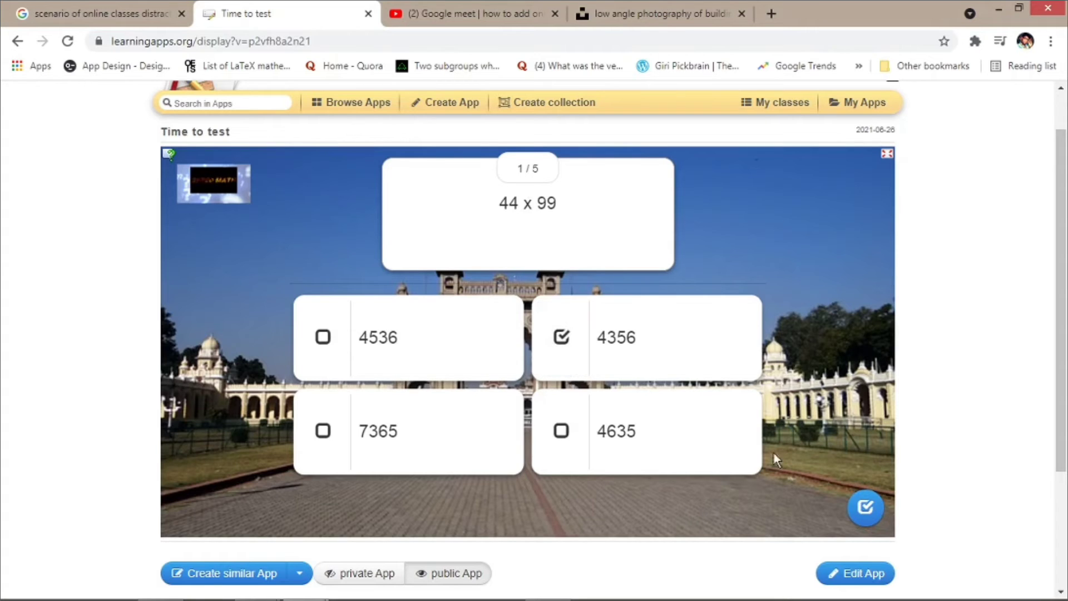
pyautogui.click(866, 507)
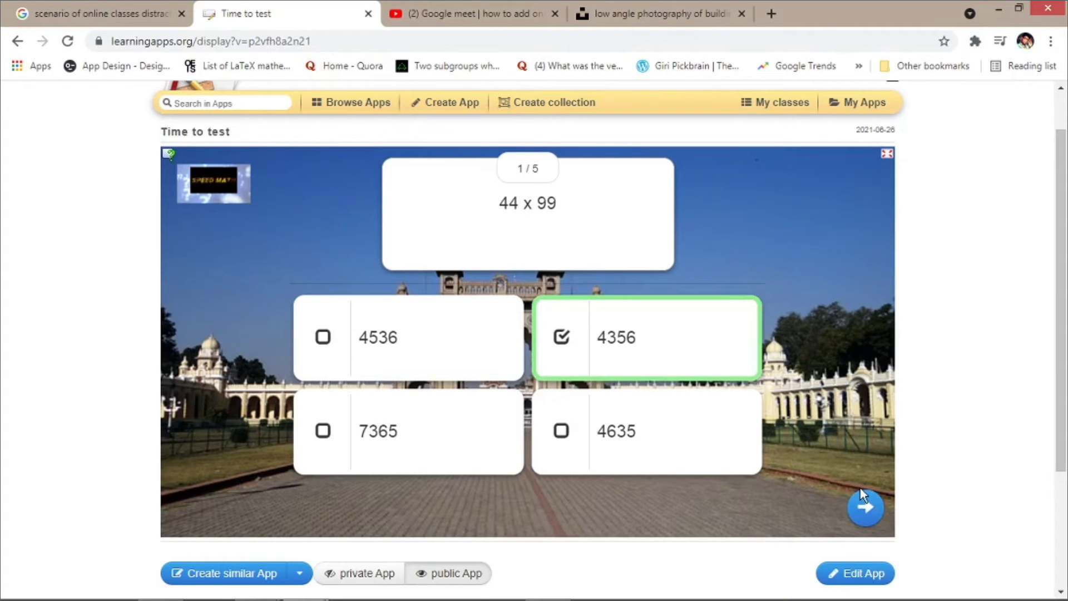
pyautogui.click(866, 507)
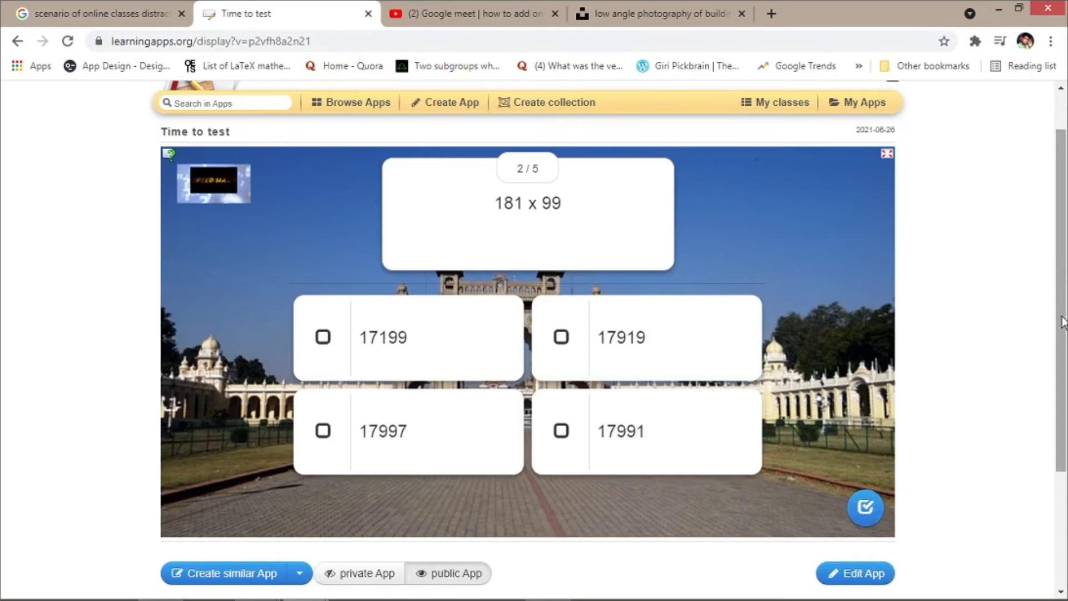
# Open the "Time to test" quiz for editing, turn off "Evaluation at the end" and save the app
pyautogui.scroll(-3, 1063, 322)
pyautogui.click(873, 421)
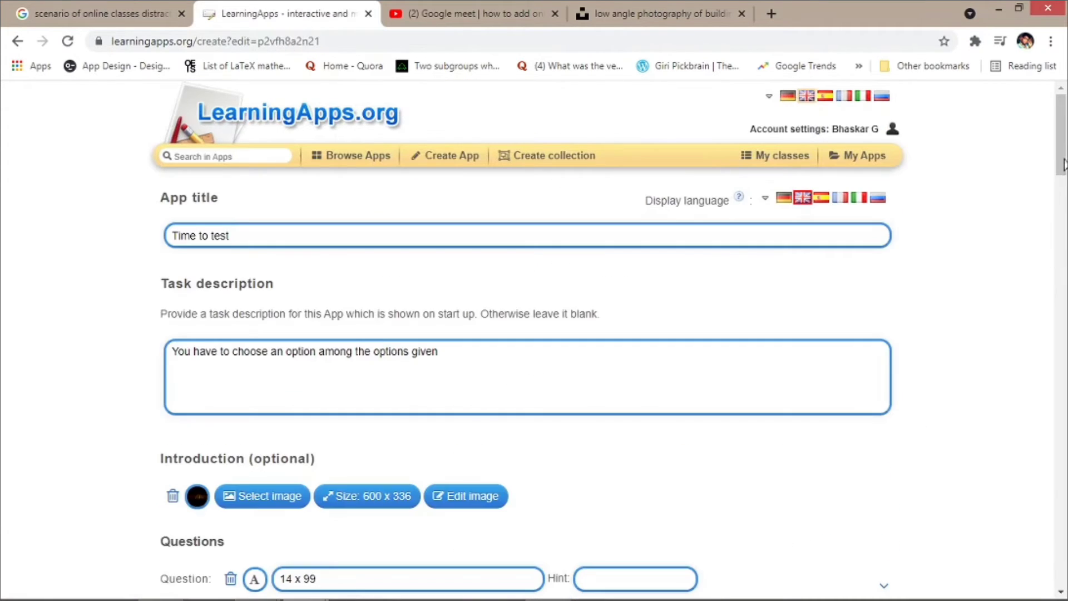
pyautogui.moveTo(1063, 164); pyautogui.dragTo(1064, 225)
pyautogui.moveTo(197, 114)
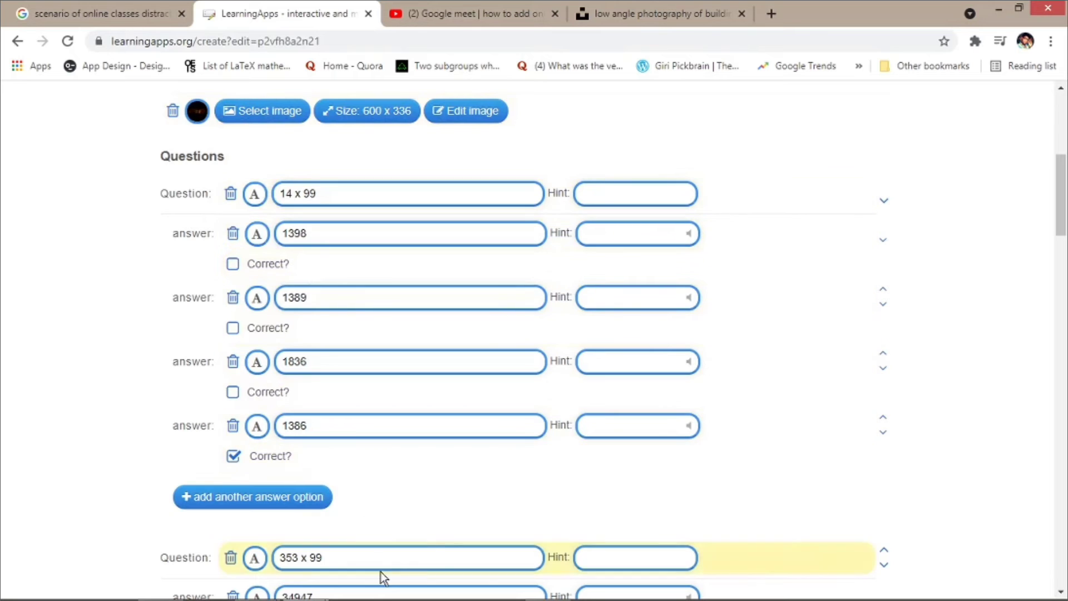
pyautogui.moveTo(1062, 236); pyautogui.dragTo(1064, 479)
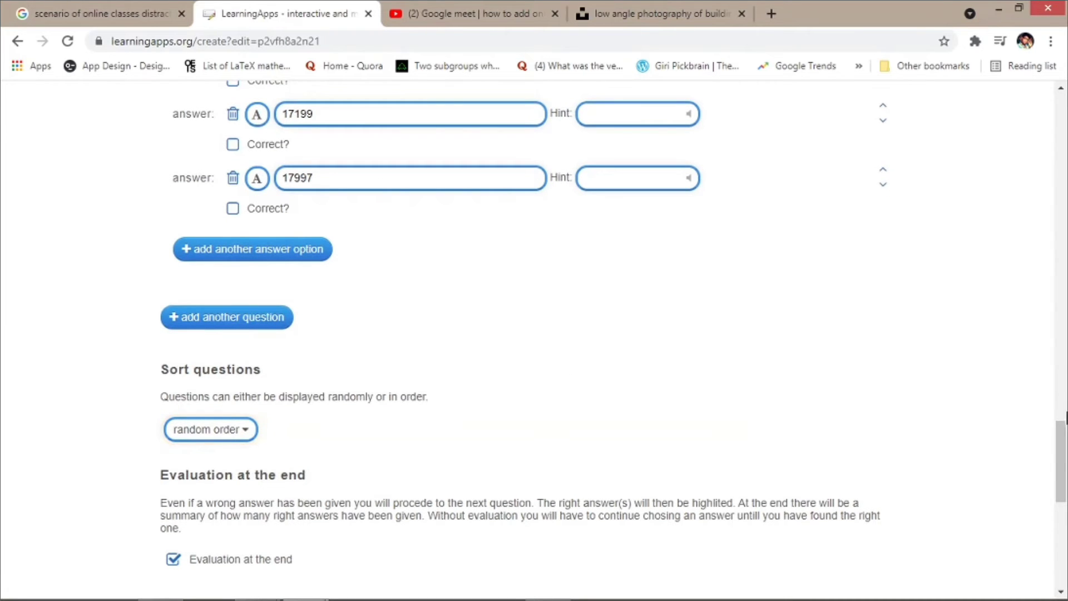
pyautogui.moveTo(1063, 445); pyautogui.dragTo(1063, 500)
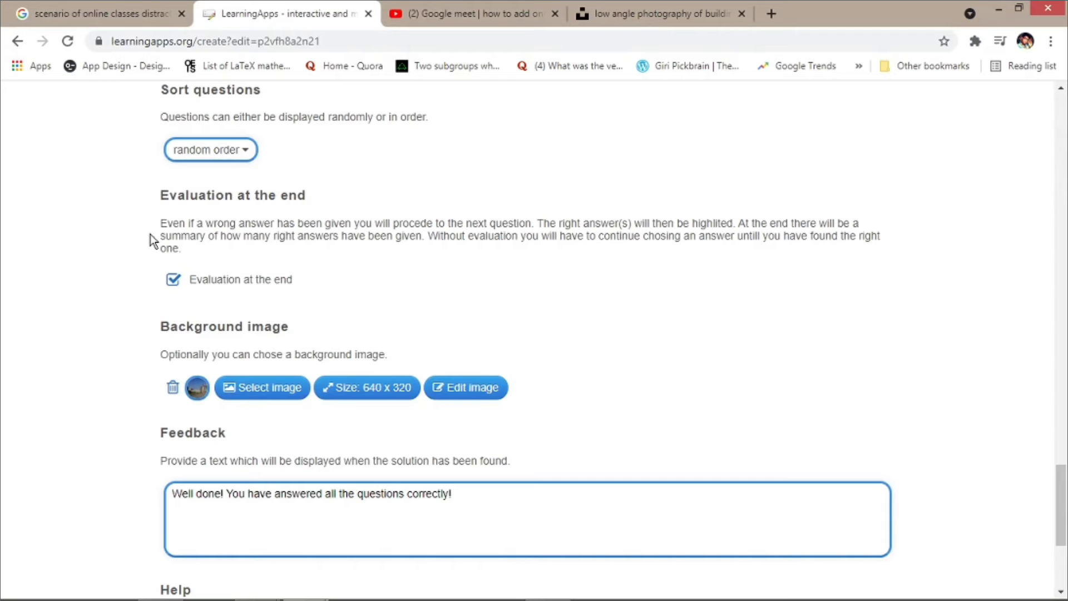
pyautogui.click(171, 280)
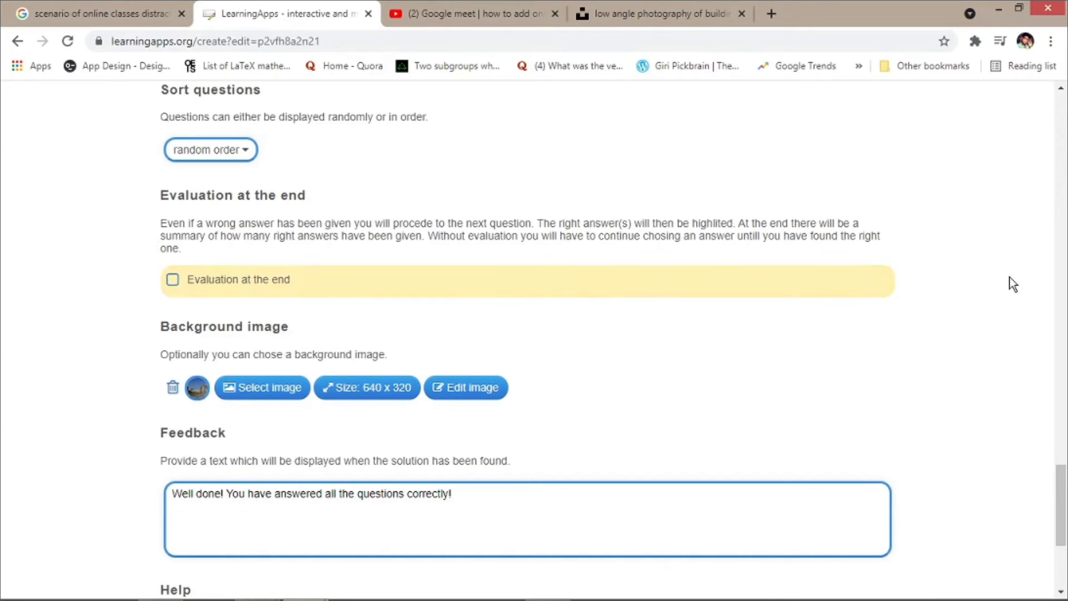
pyautogui.scroll(-5, 1062, 473)
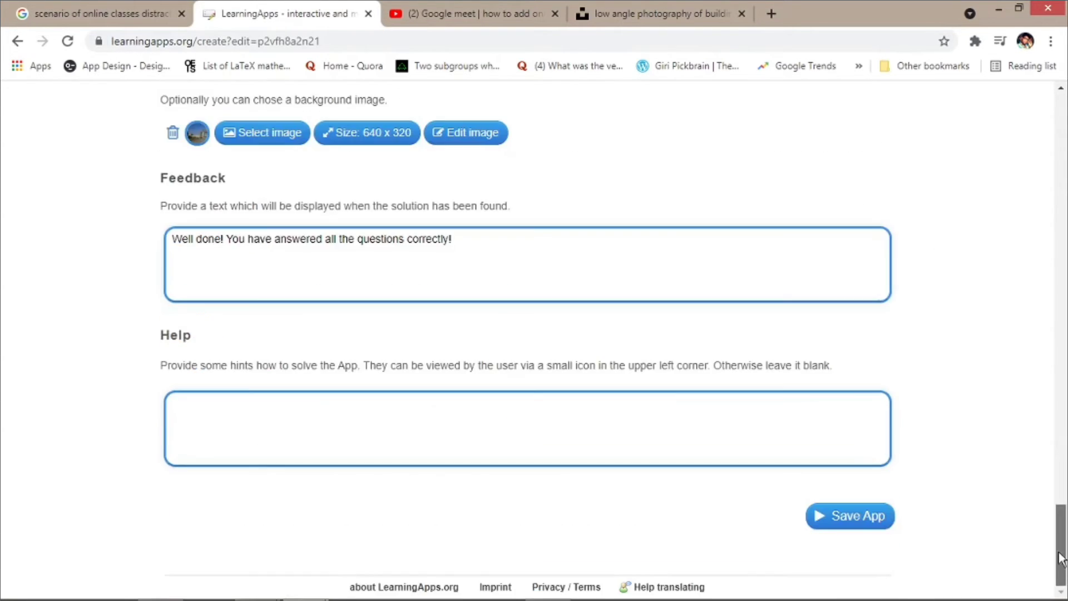
pyautogui.click(874, 520)
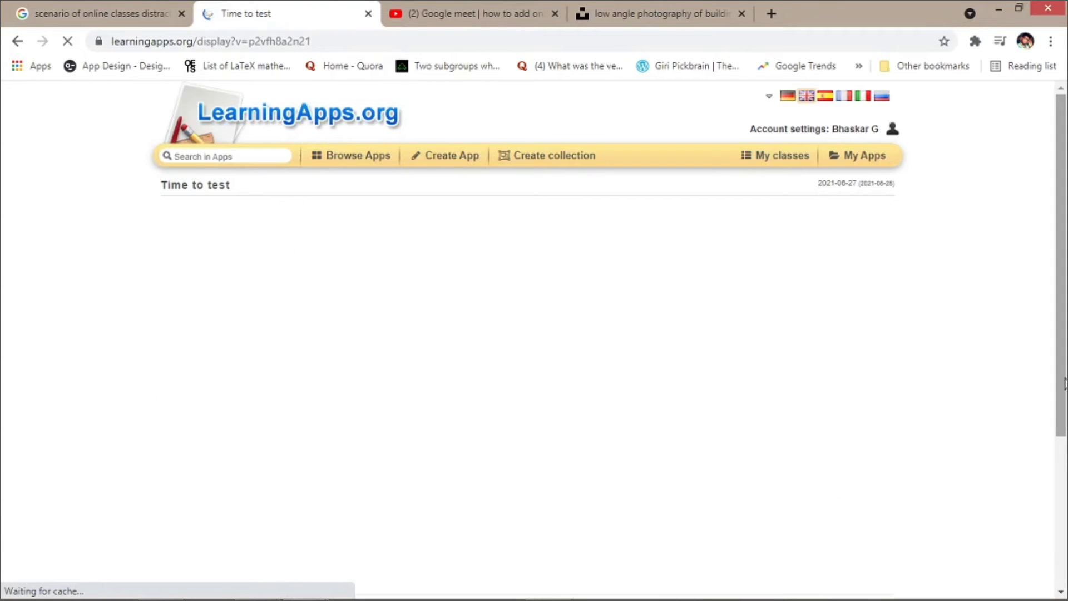
# Dismiss the task message, start the saved quiz and test the answer 4536 for the 44 x 99 question
pyautogui.scroll(-1, 1064, 383)
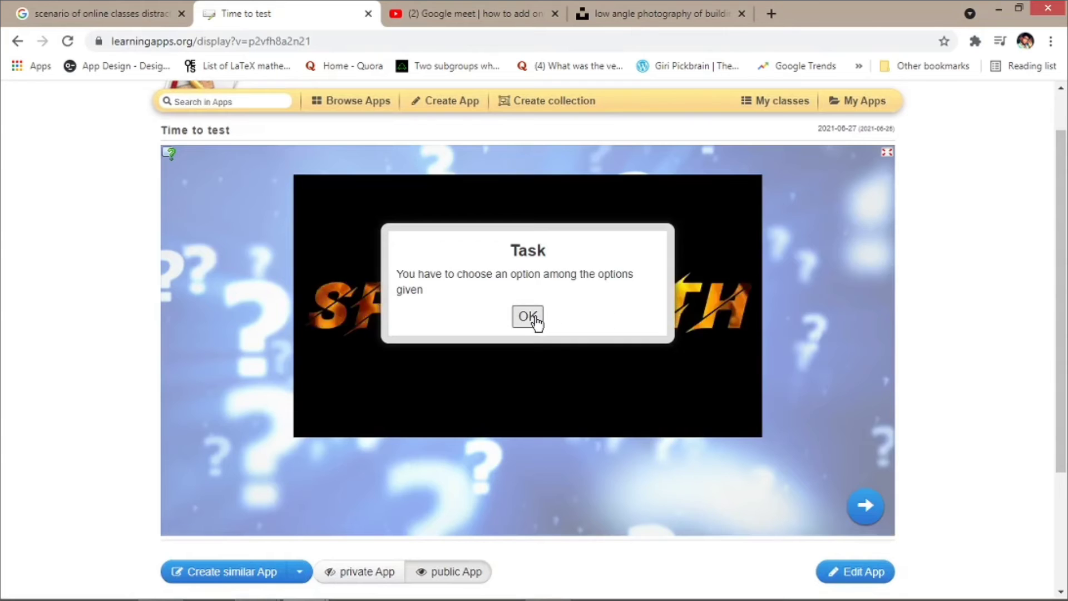
pyautogui.click(533, 316)
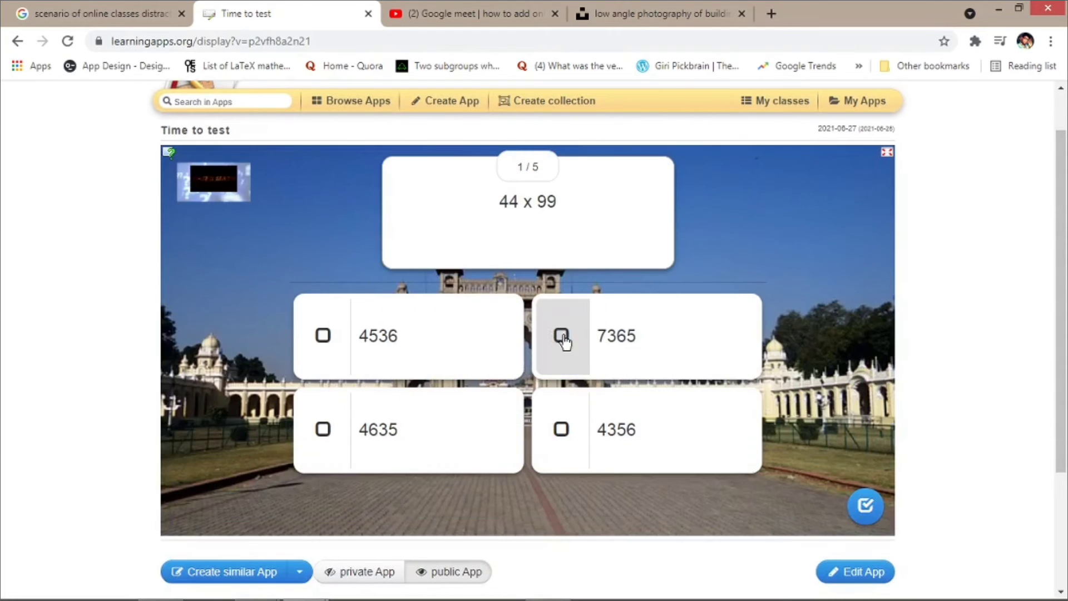
pyautogui.click(328, 339)
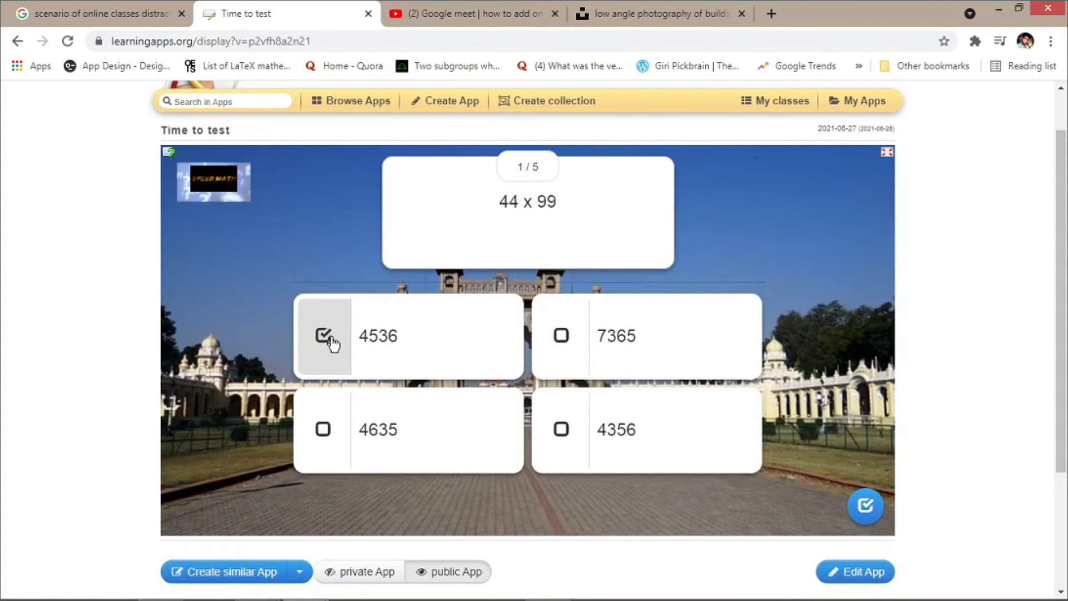
pyautogui.click(867, 505)
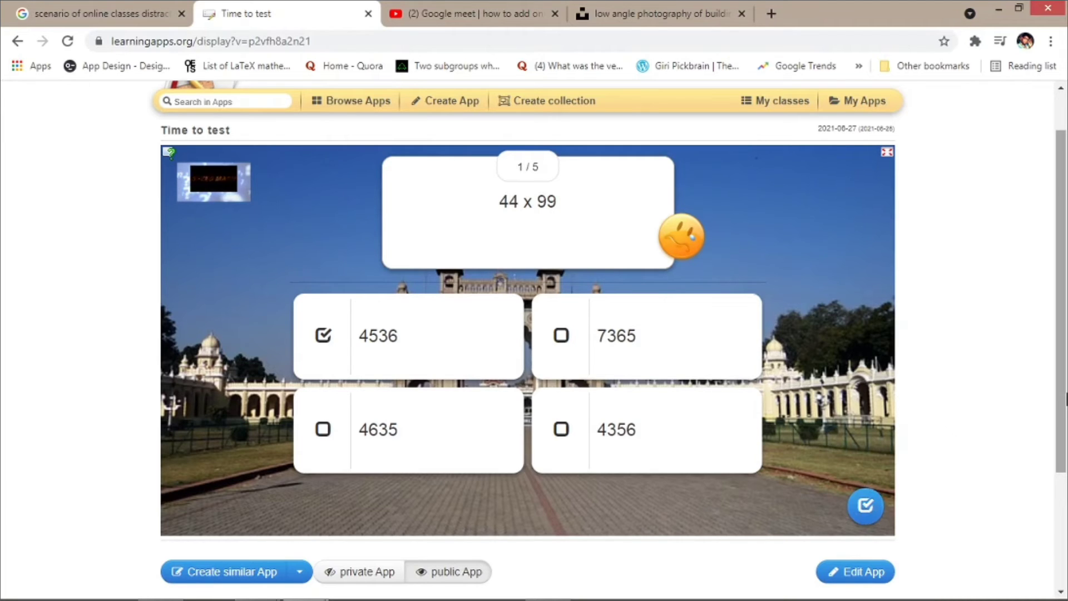
# Reopen the quiz for editing, re-enable "Evaluation at the end" and save the app again
pyautogui.scroll(-1, 870, 490)
pyautogui.click(862, 500)
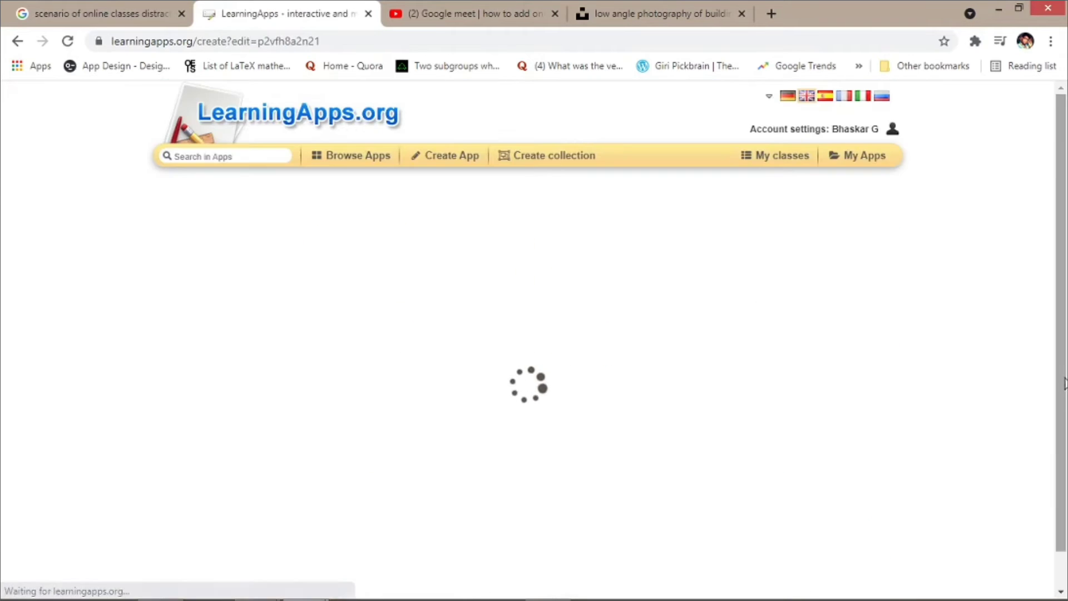
pyautogui.moveTo(1062, 381); pyautogui.dragTo(1064, 485)
pyautogui.click(169, 402)
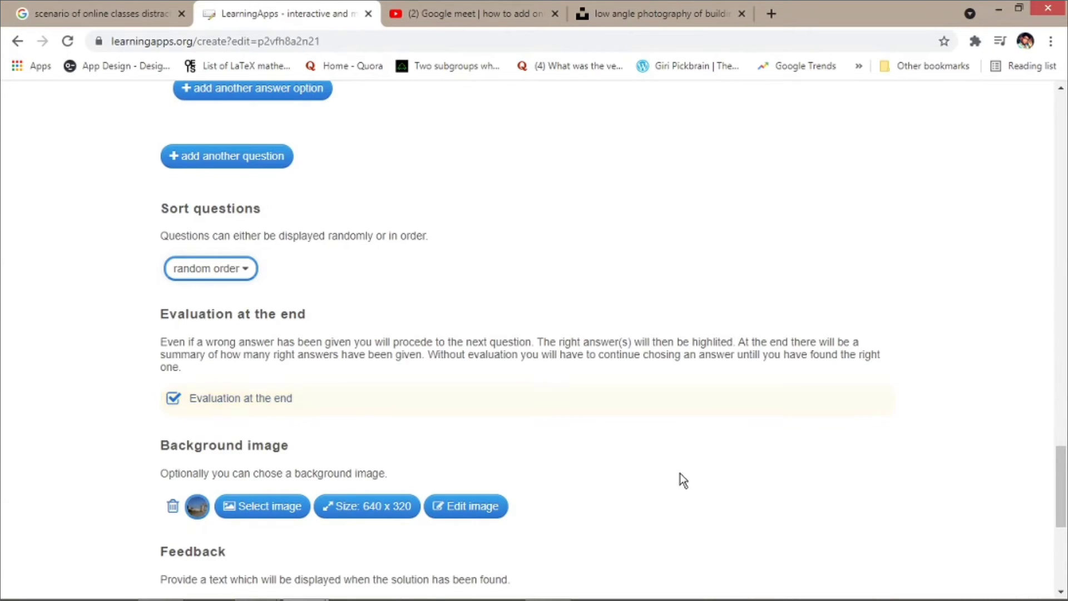
pyautogui.moveTo(1062, 442); pyautogui.dragTo(1062, 468)
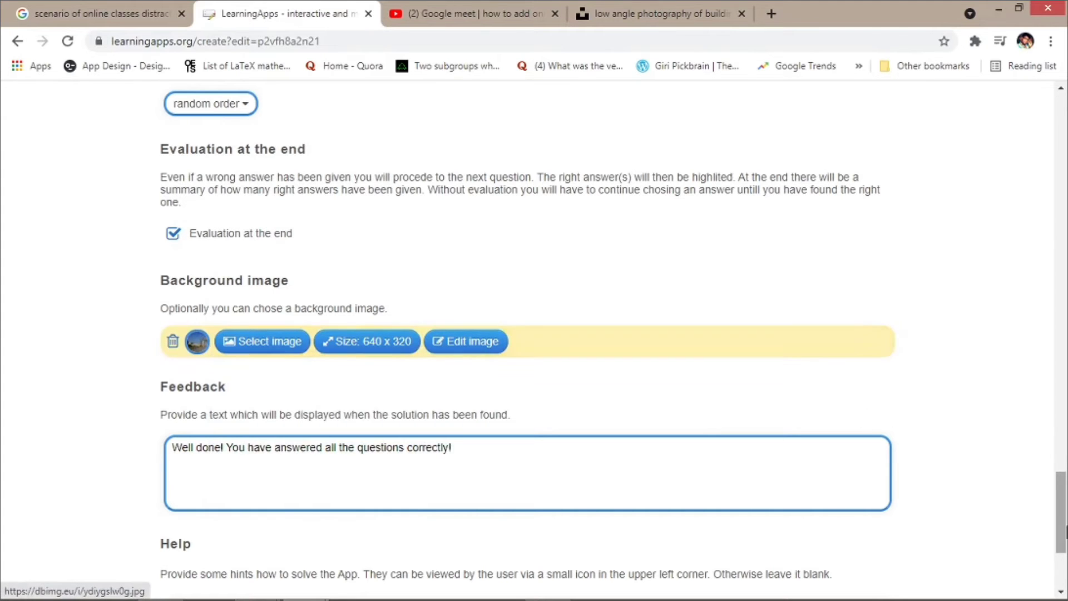
pyautogui.moveTo(1062, 527); pyautogui.dragTo(1063, 560)
pyautogui.click(873, 515)
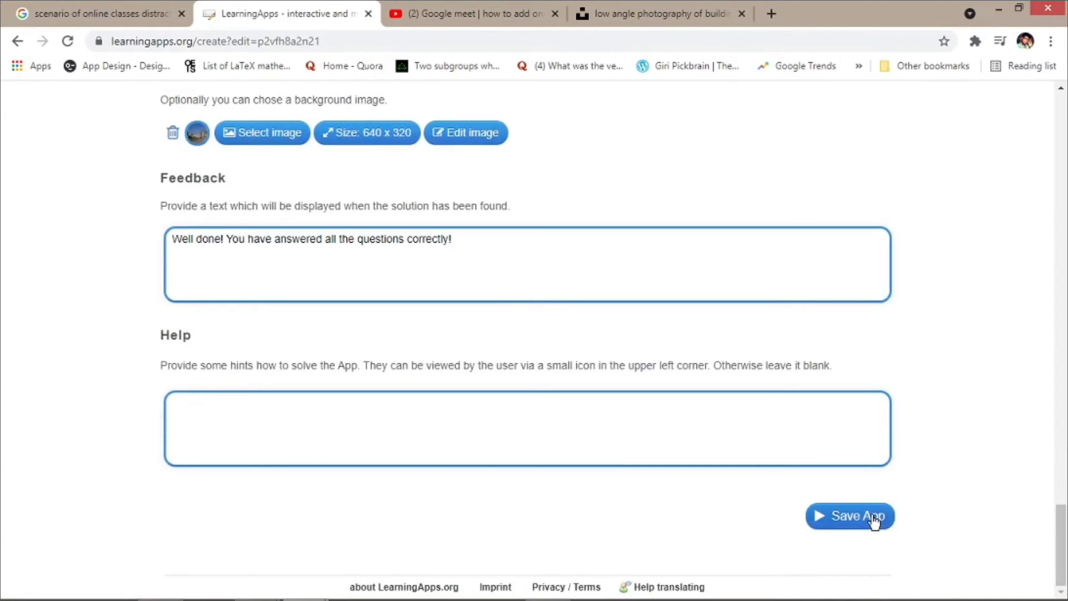
pyautogui.click(873, 517)
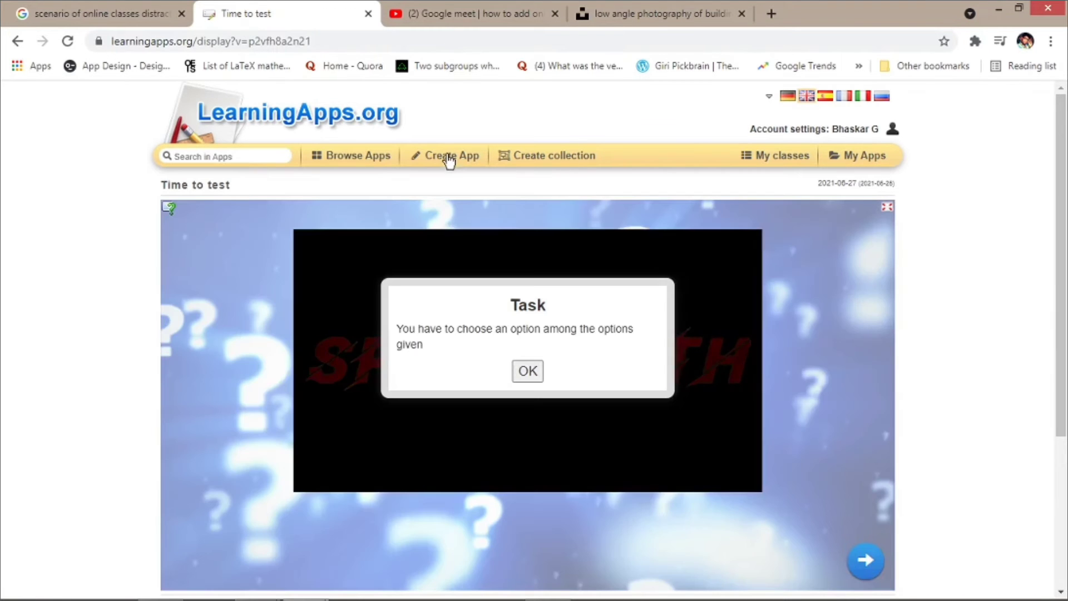
# Preview the Cloze text template's "Putting the Stone – pronouns (experts)" example and dismiss its task message
pyautogui.click(449, 158)
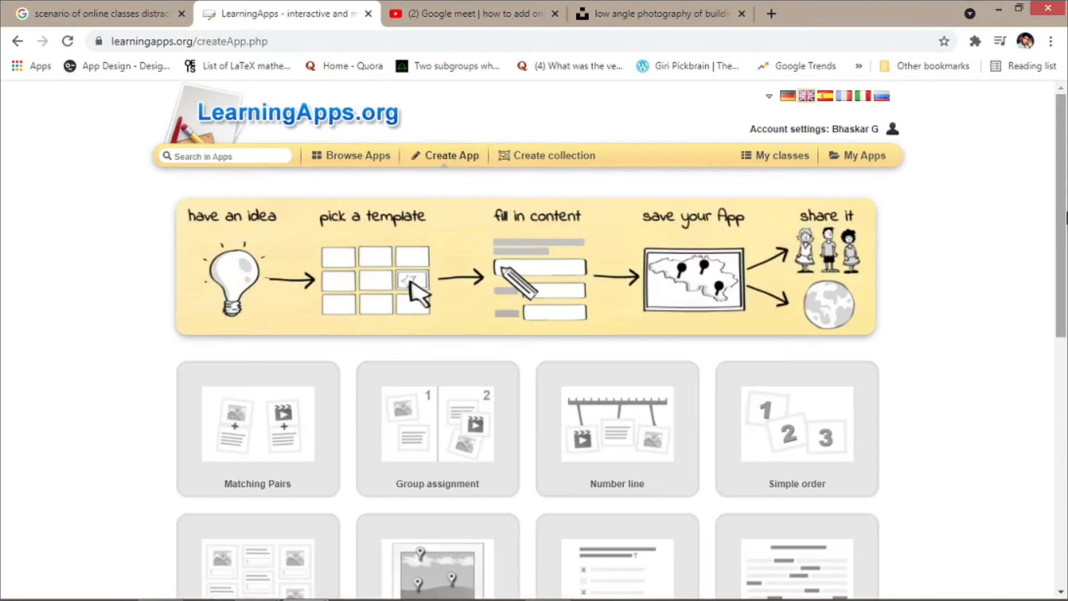
pyautogui.scroll(-5, 804, 296)
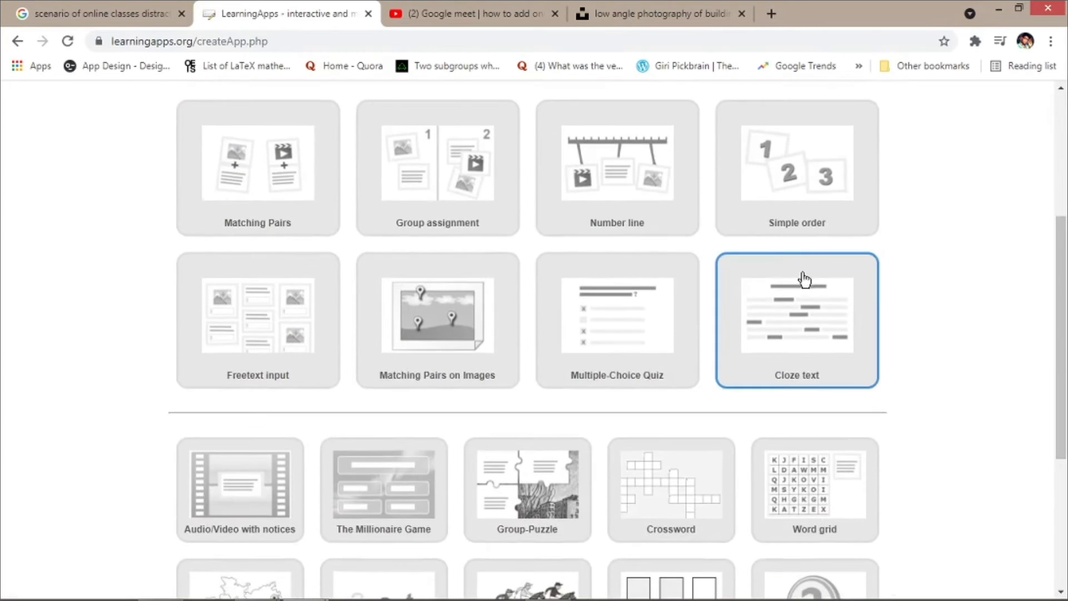
pyautogui.click(804, 295)
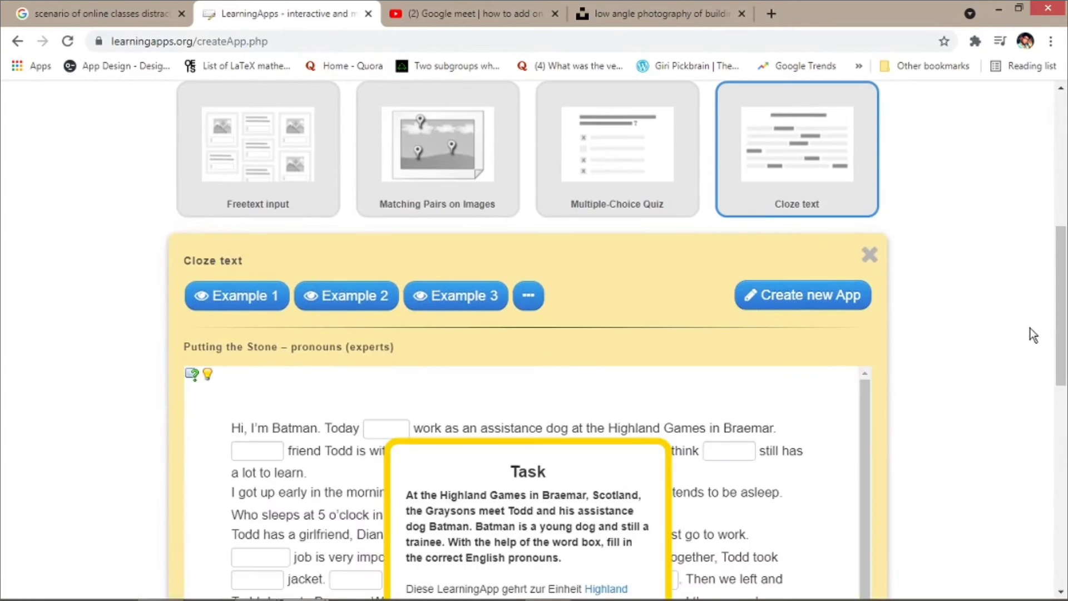
pyautogui.moveTo(1060, 329); pyautogui.dragTo(1061, 389)
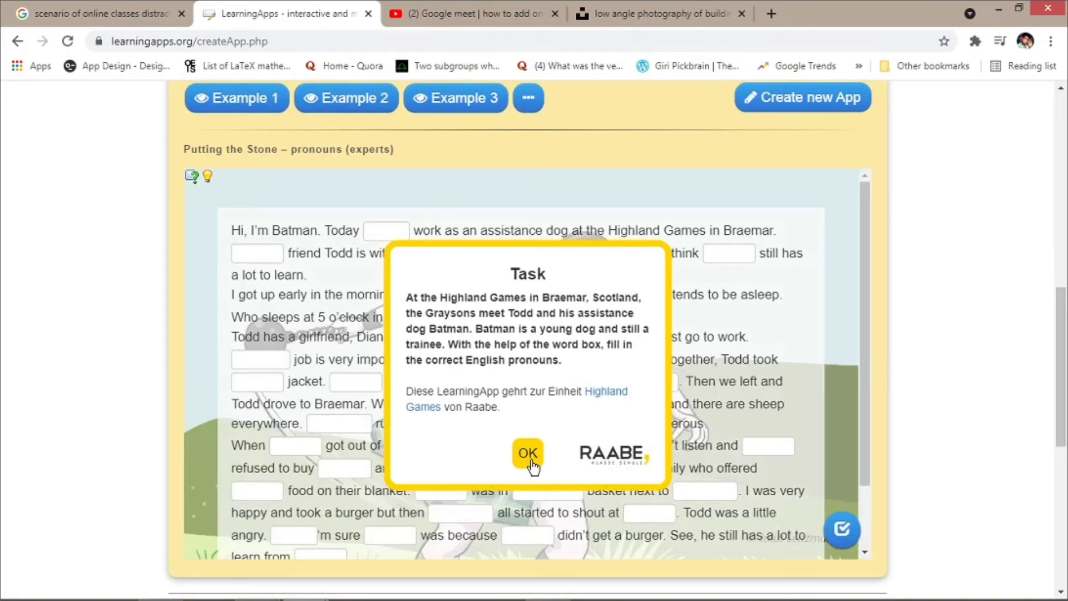
pyautogui.click(528, 455)
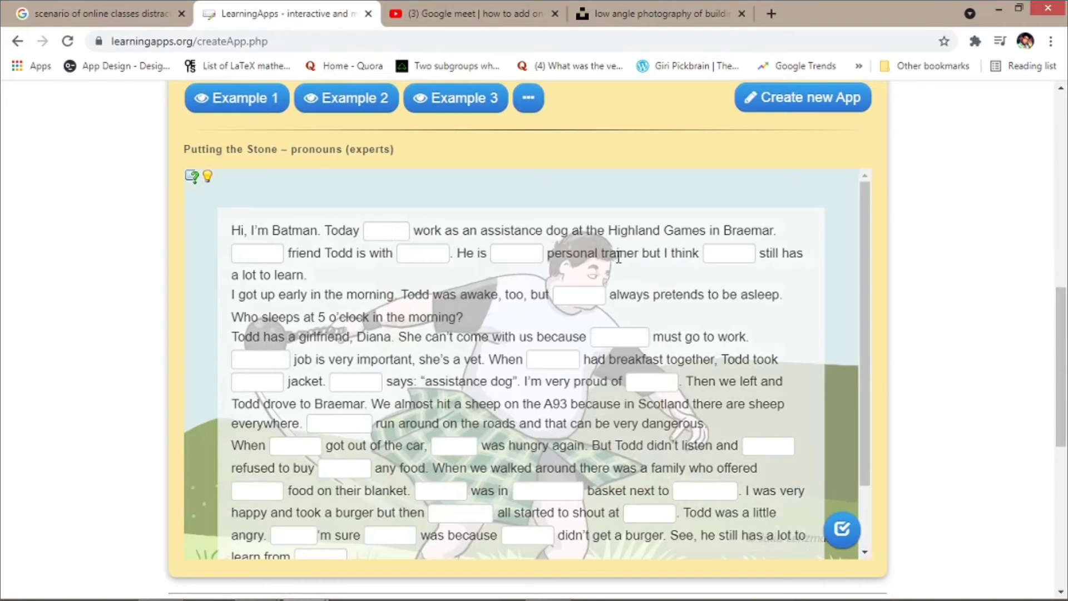
pyautogui.moveTo(1062, 387); pyautogui.dragTo(1063, 356)
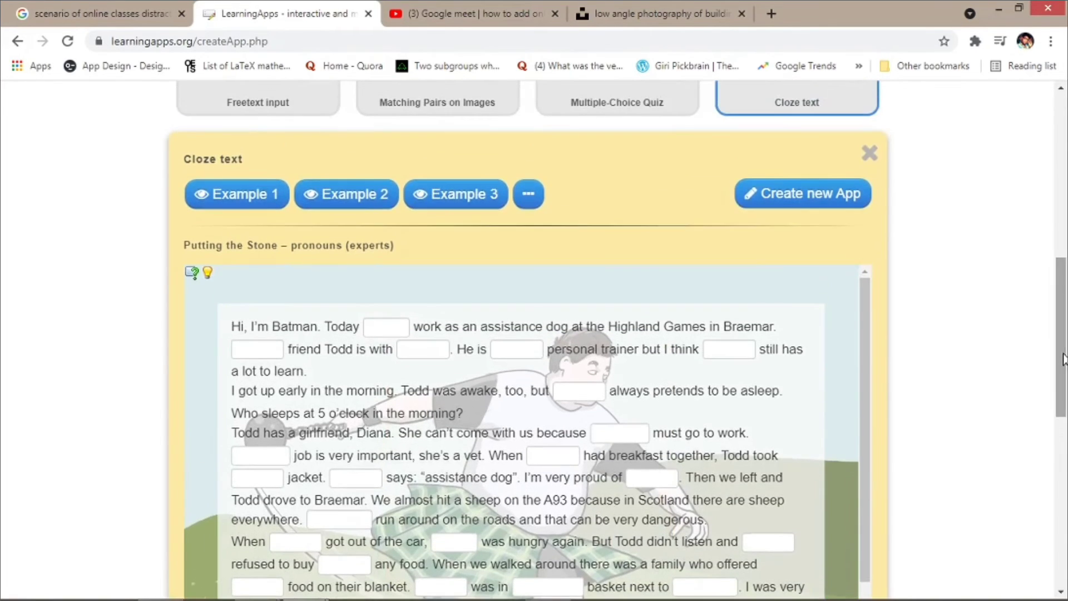
# Start a new Cloze text app, view the task type choices and examine the headline, cloze text and clozes settings
pyautogui.click(811, 196)
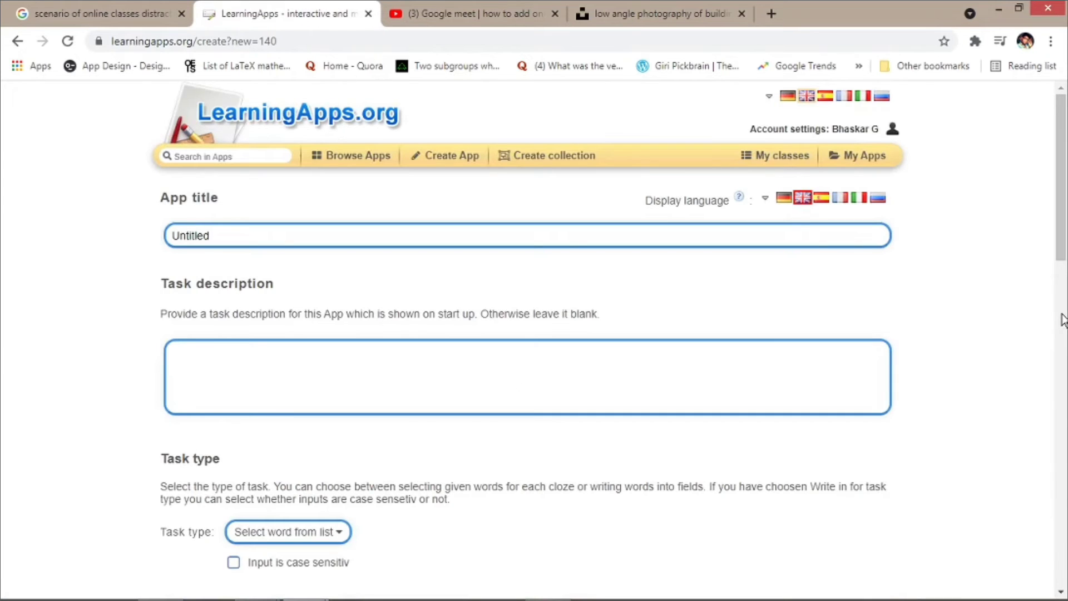
pyautogui.moveTo(1063, 245); pyautogui.dragTo(1063, 344)
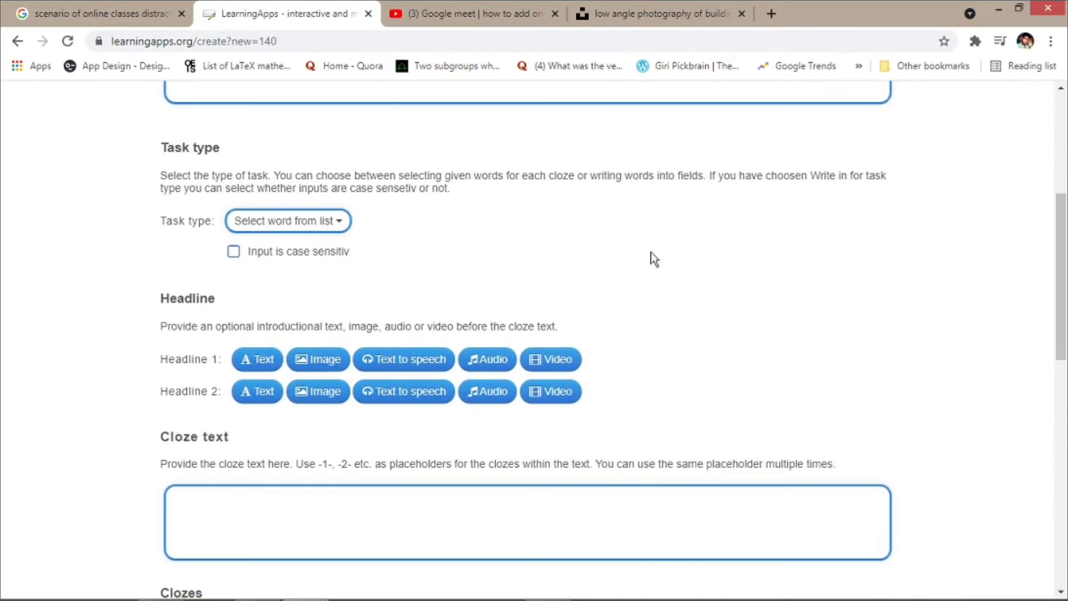
pyautogui.click(282, 221)
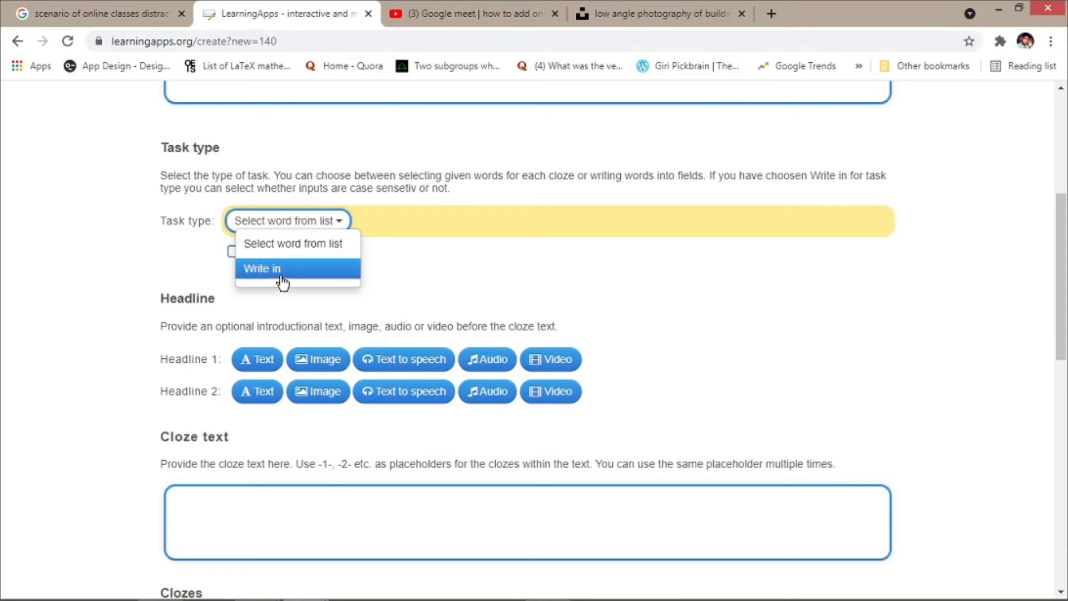
pyautogui.click(335, 243)
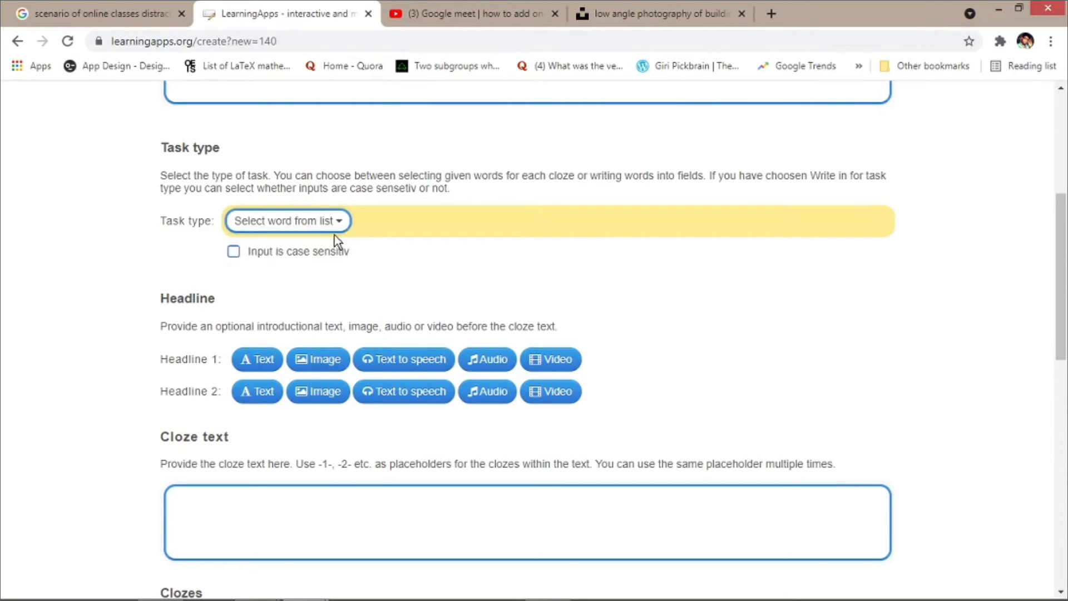
pyautogui.scroll(-1, 1066, 269)
pyautogui.scroll(-3, 1066, 270)
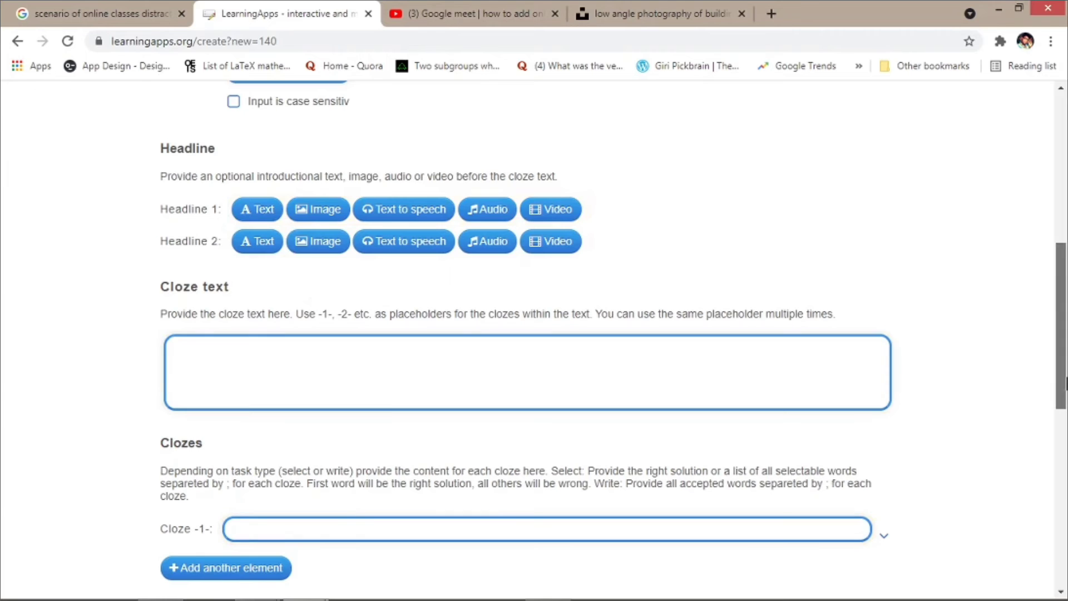
# Return to the app templates, open Audio/Video with notices and start a new app from it to view its settings
pyautogui.moveTo(1061, 384); pyautogui.dragTo(1061, 234)
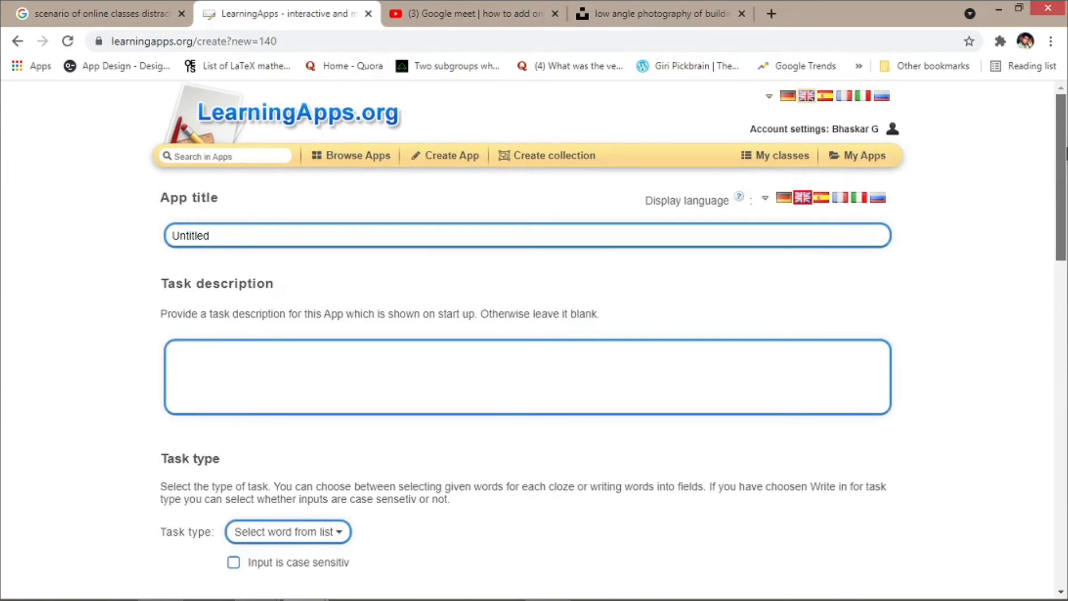
pyautogui.click(427, 156)
pyautogui.moveTo(1061, 230); pyautogui.dragTo(1060, 450)
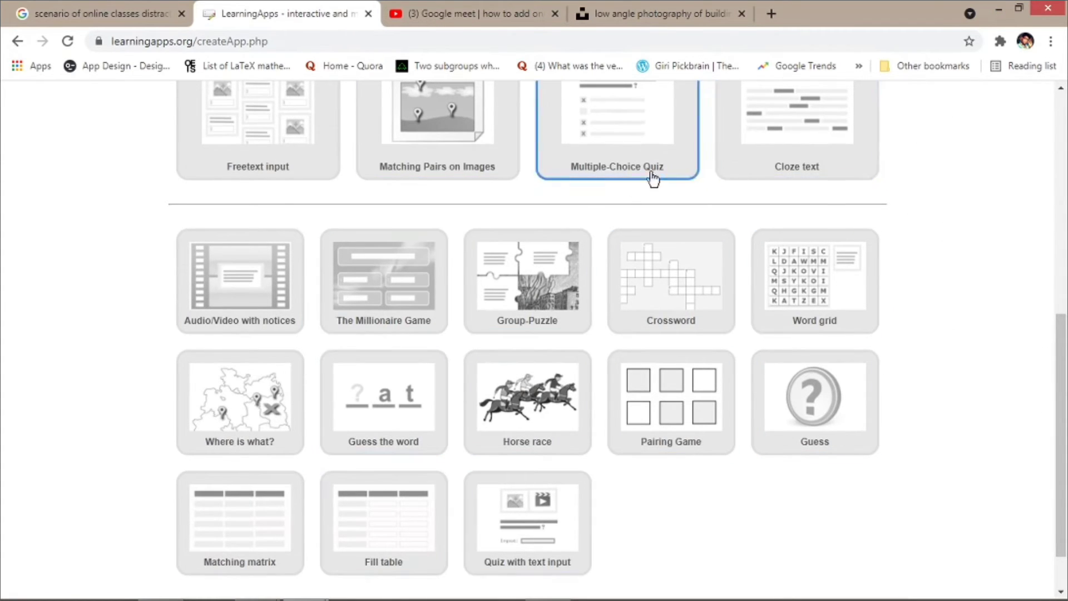
pyautogui.click(280, 272)
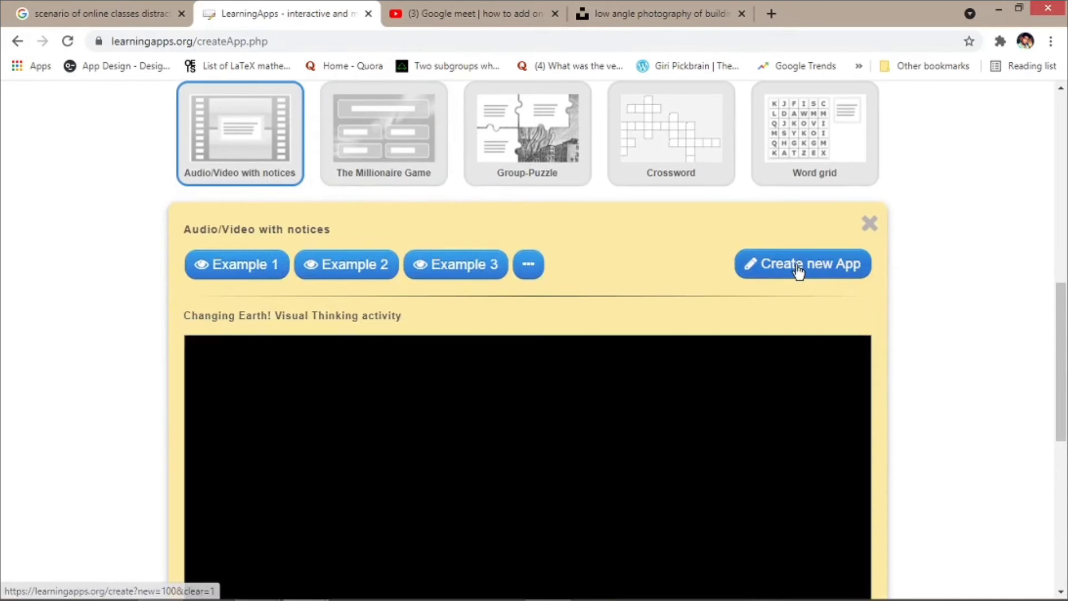
pyautogui.click(797, 266)
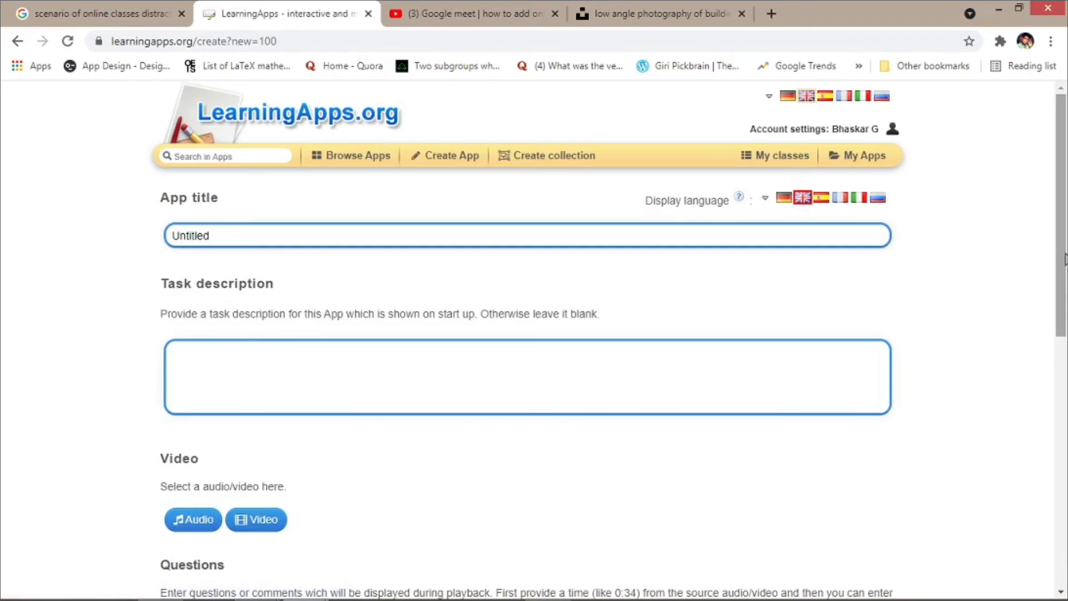
pyautogui.moveTo(1062, 237); pyautogui.dragTo(1061, 272)
pyautogui.click(421, 170)
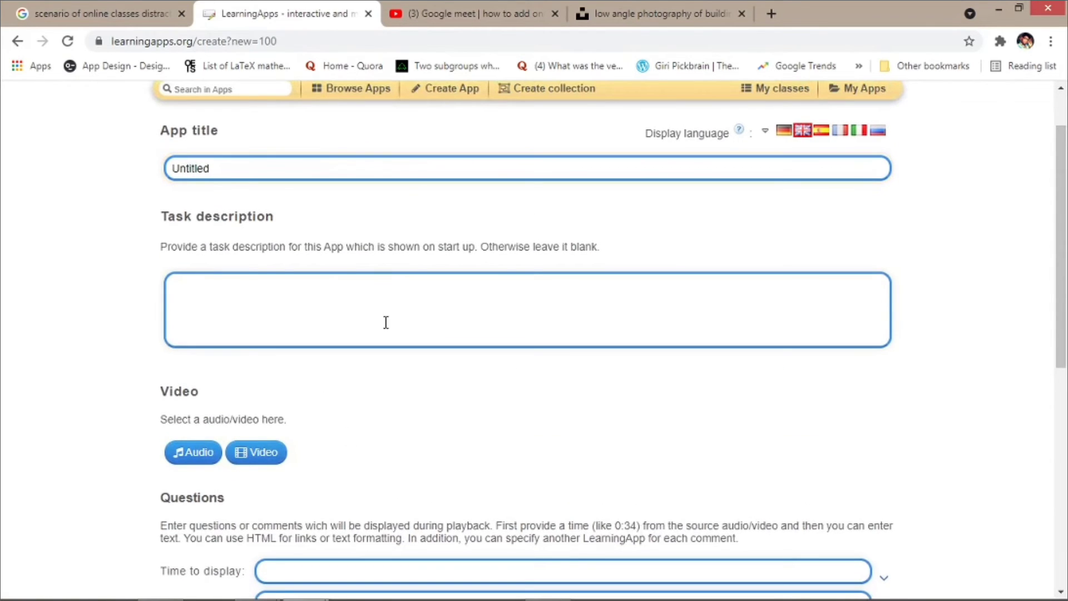
pyautogui.click(246, 457)
pyautogui.click(279, 455)
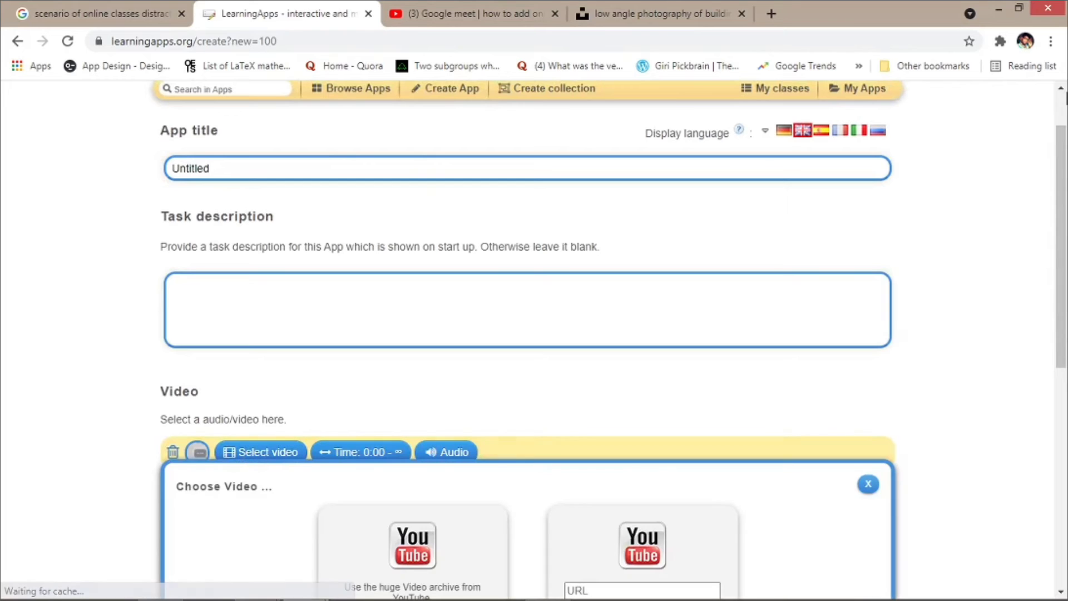
pyautogui.scroll(-4, 532, 351)
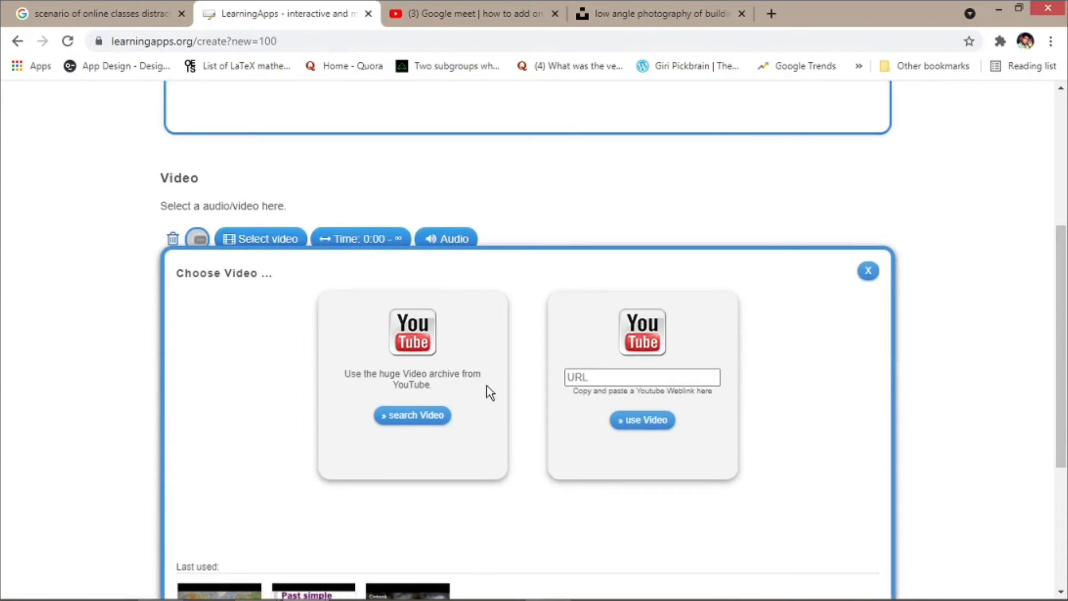
pyautogui.click(623, 377)
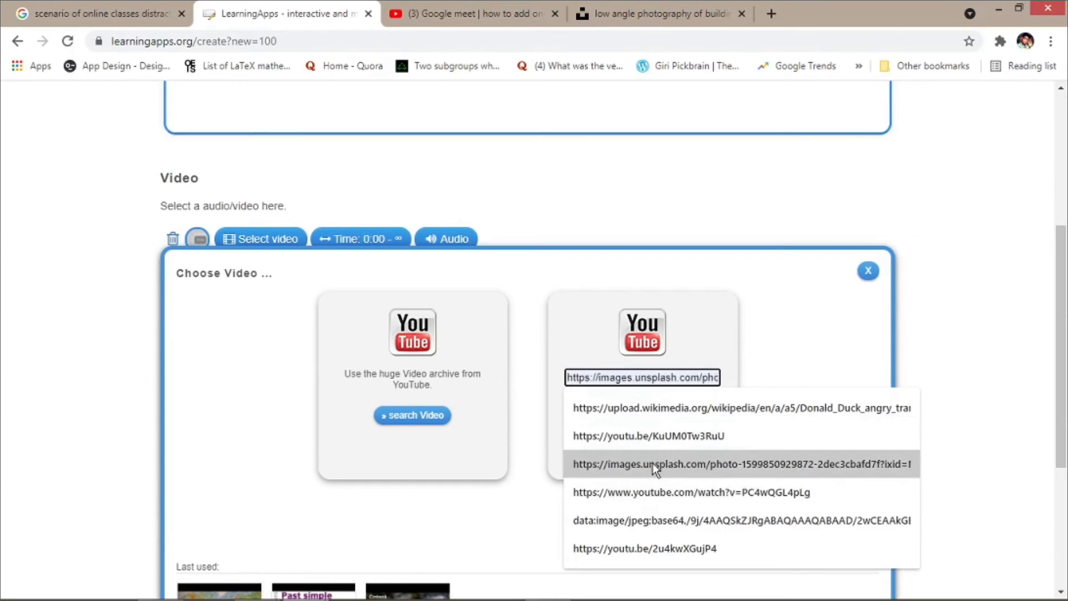
pyautogui.click(653, 439)
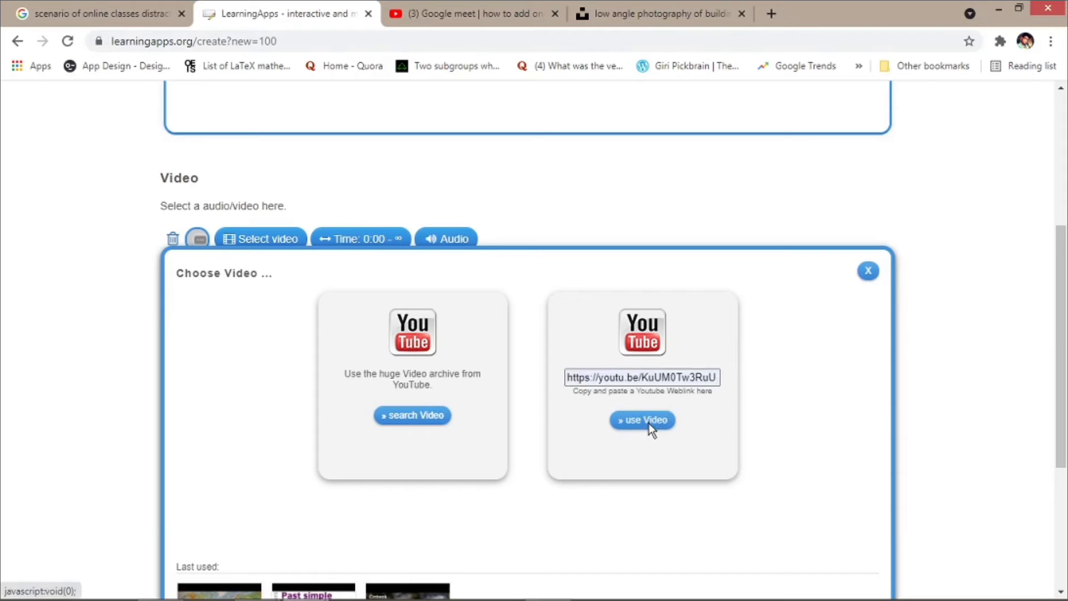
pyautogui.click(651, 427)
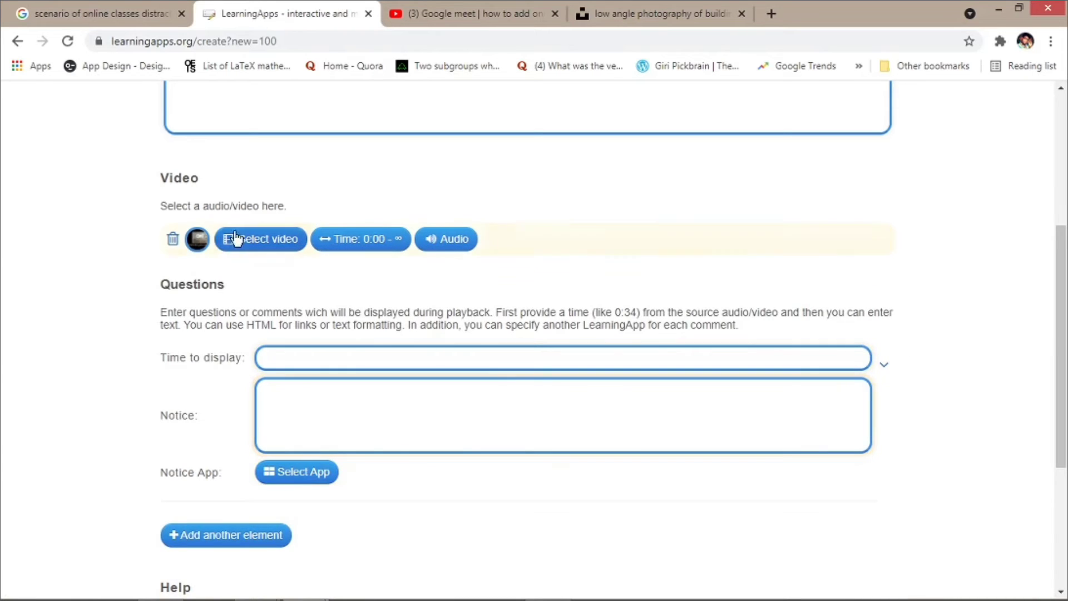
pyautogui.click(198, 240)
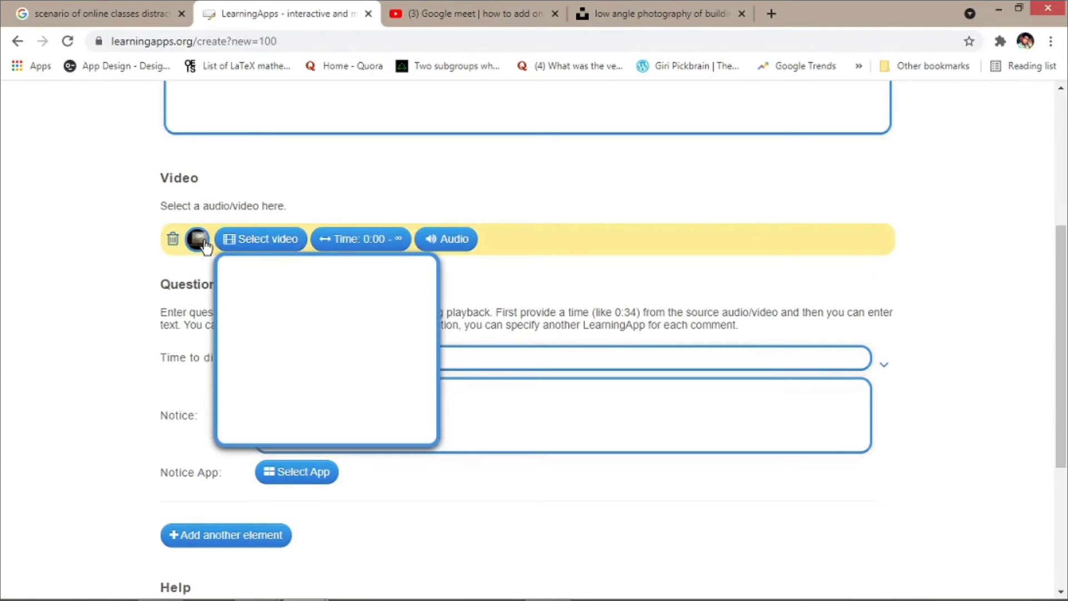
pyautogui.click(572, 282)
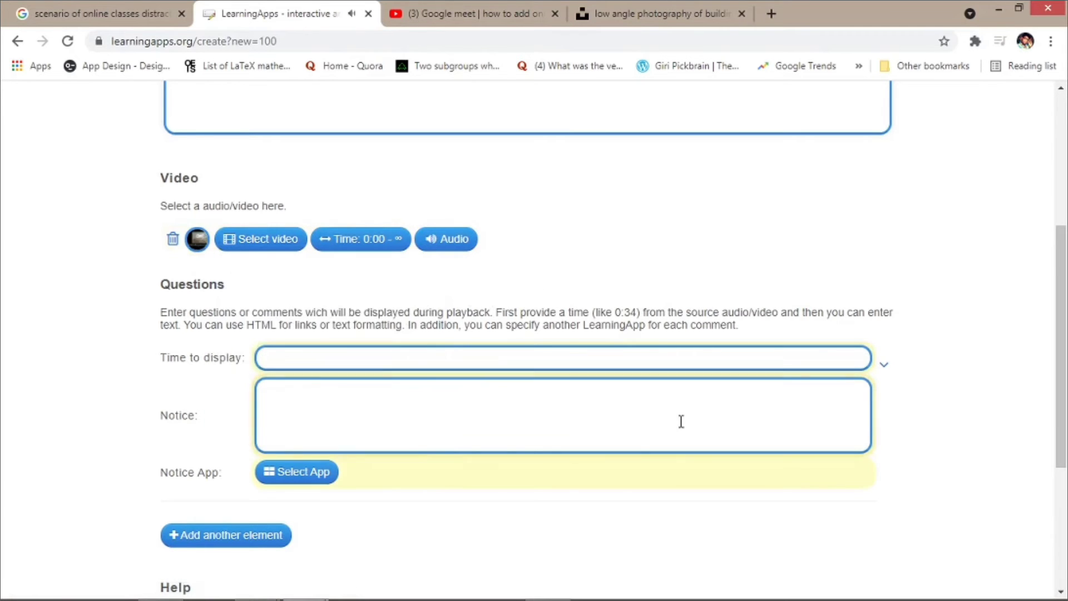
# Fill in the first notice with display time "15 seconds", text "wait and play the game" and the Speed Math app attached
pyautogui.moveTo(1064, 340); pyautogui.dragTo(1067, 401)
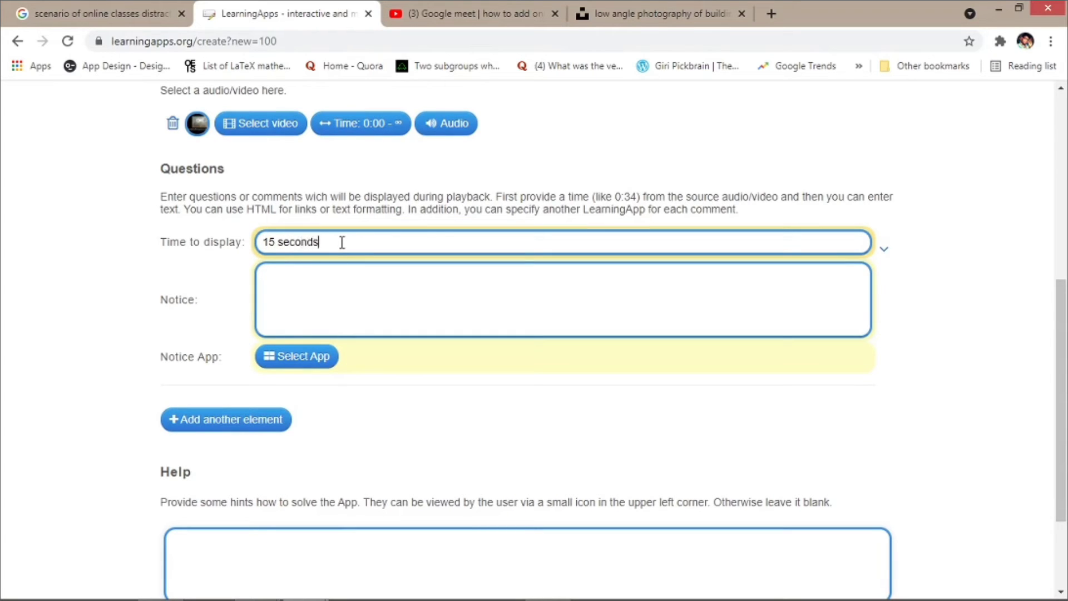
pyautogui.click(333, 278)
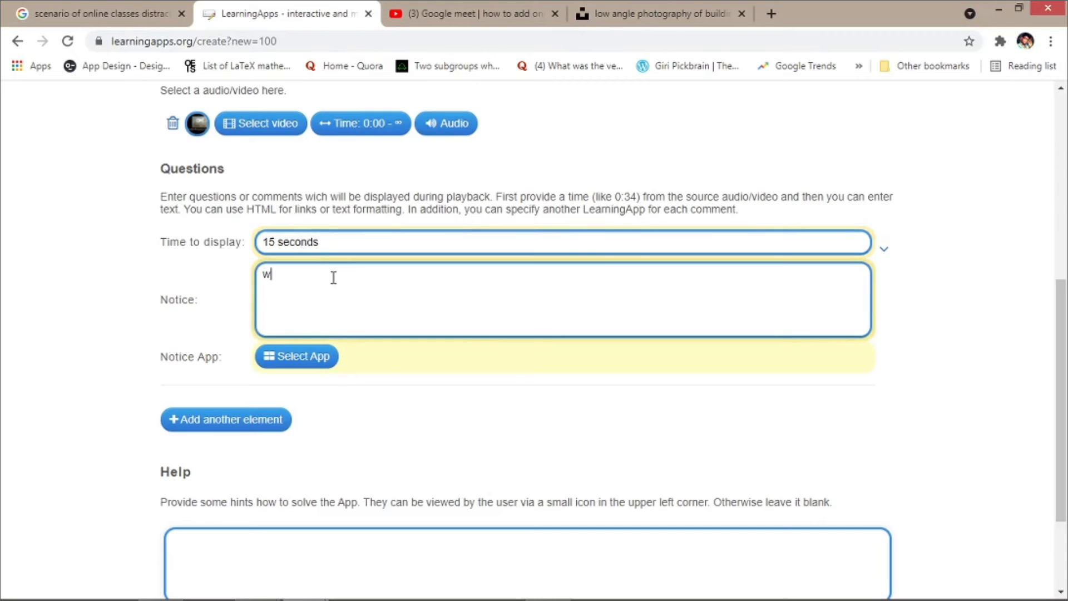
pyautogui.write('wati an')
pyautogui.write('t and play the game')
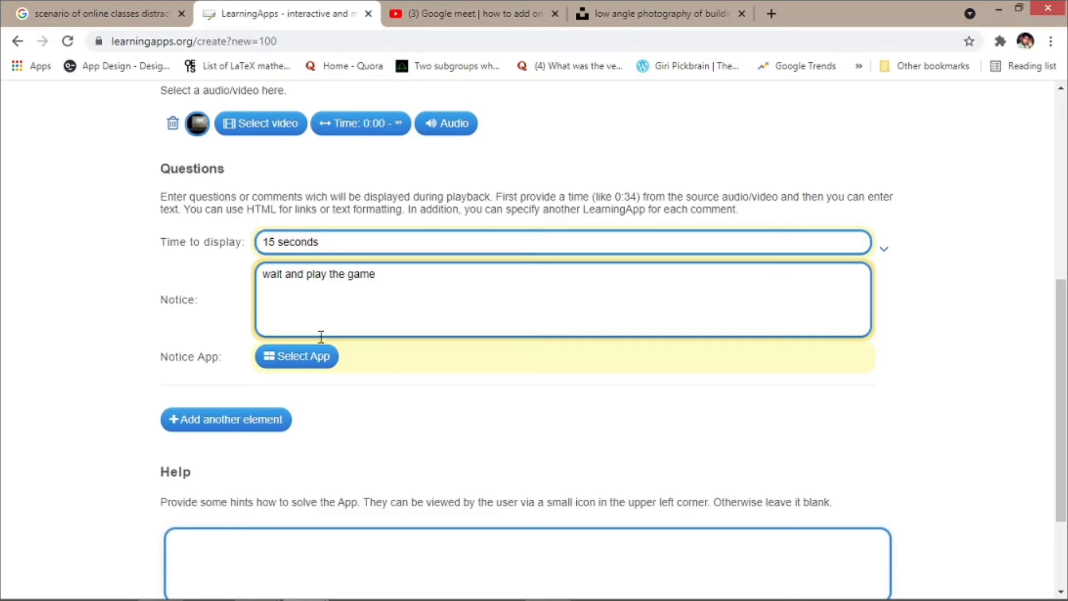
pyautogui.click(316, 362)
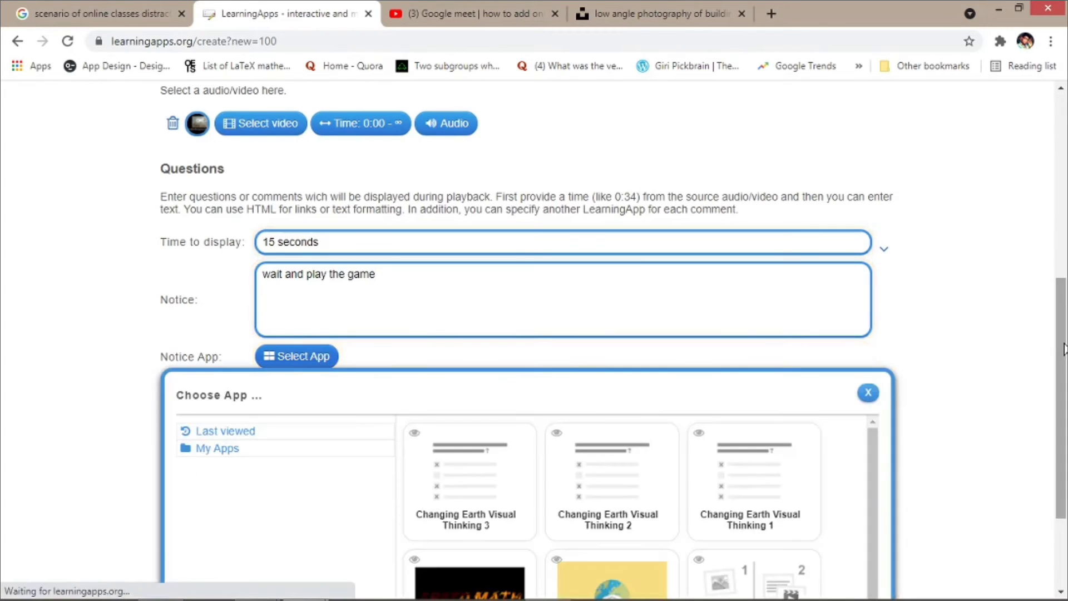
pyautogui.moveTo(1064, 349); pyautogui.dragTo(1063, 403)
pyautogui.click(498, 490)
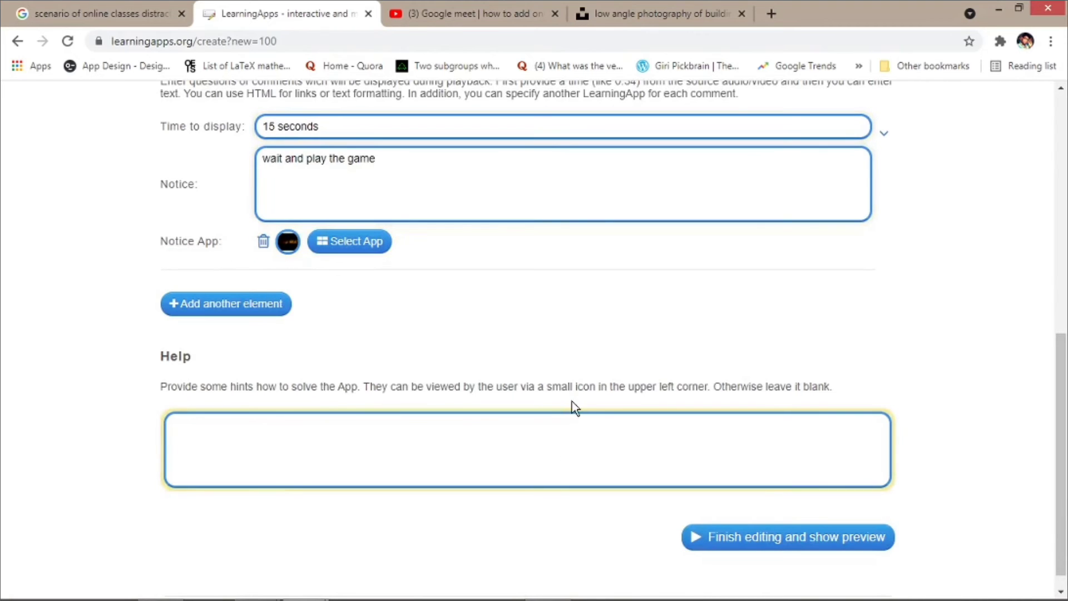
# Add a second notice with display time "17seconds" and the text "wait drink some water and move on"
pyautogui.click(216, 303)
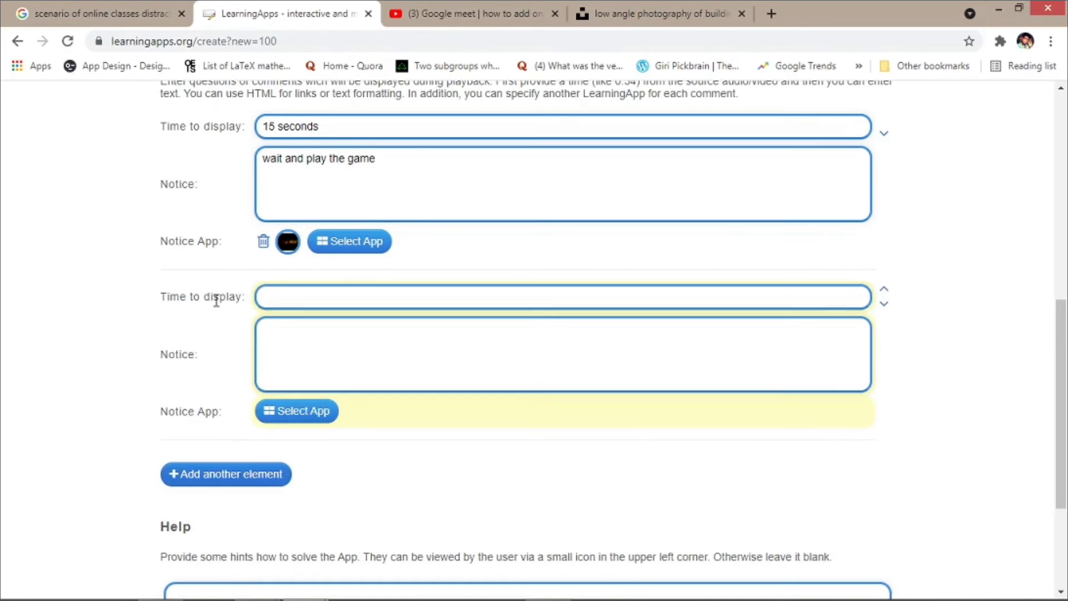
pyautogui.click(287, 296)
pyautogui.write('17seconds')
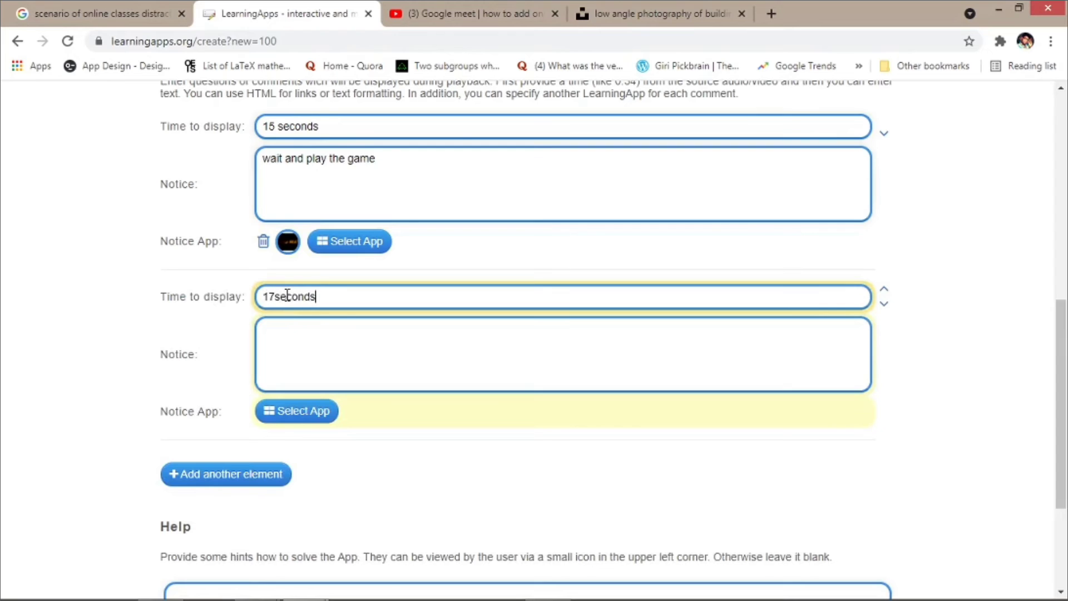
pyautogui.click(301, 374)
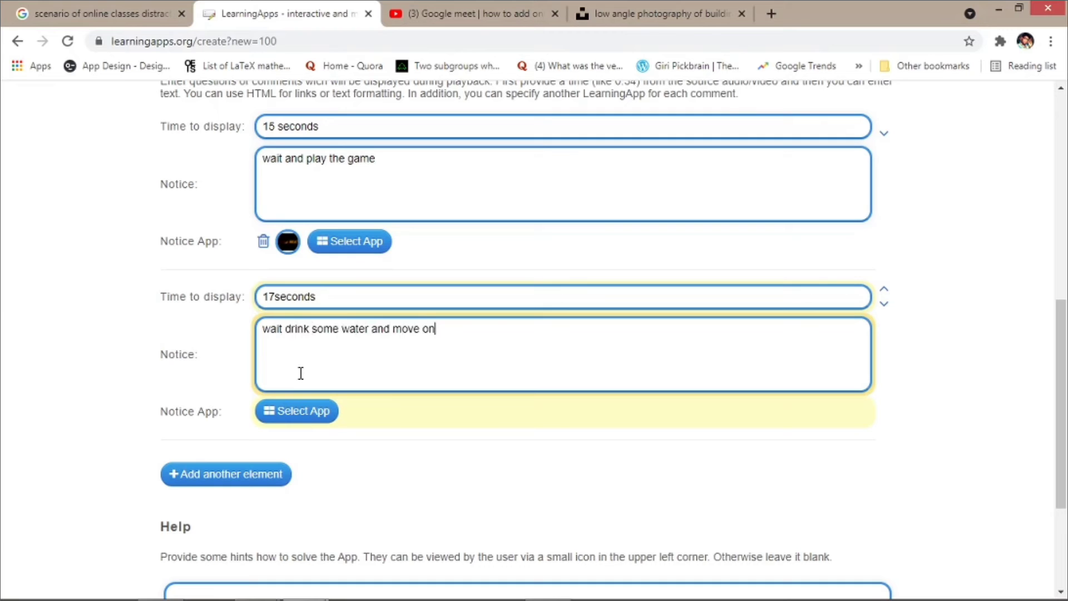
# Finish editing, play the video in the preview, and open and close the exercise attached to the first notice
pyautogui.scroll(-3, 748, 414)
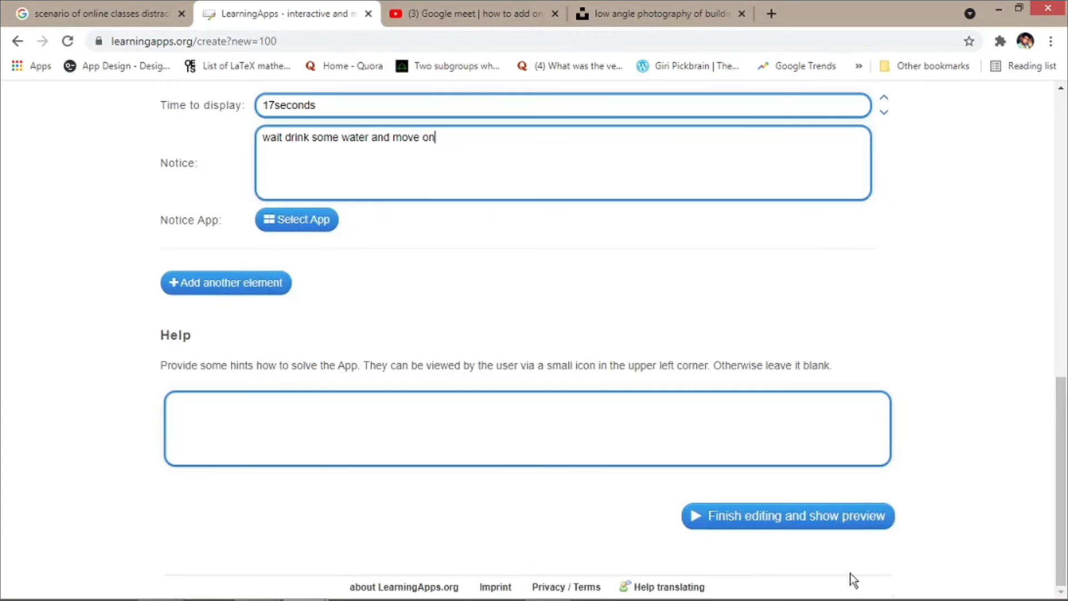
pyautogui.click(799, 526)
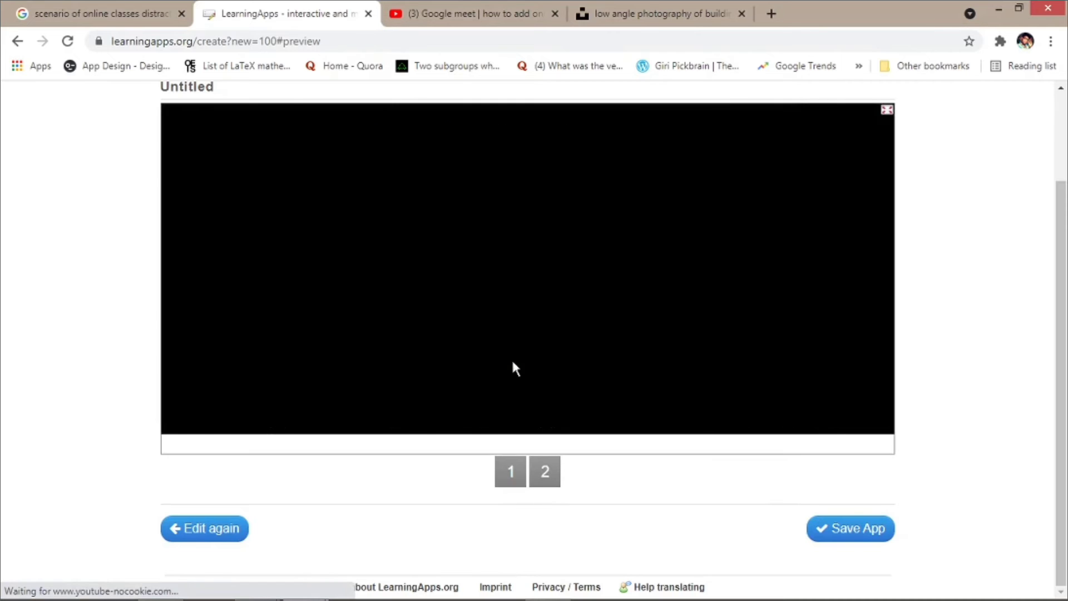
pyautogui.click(524, 264)
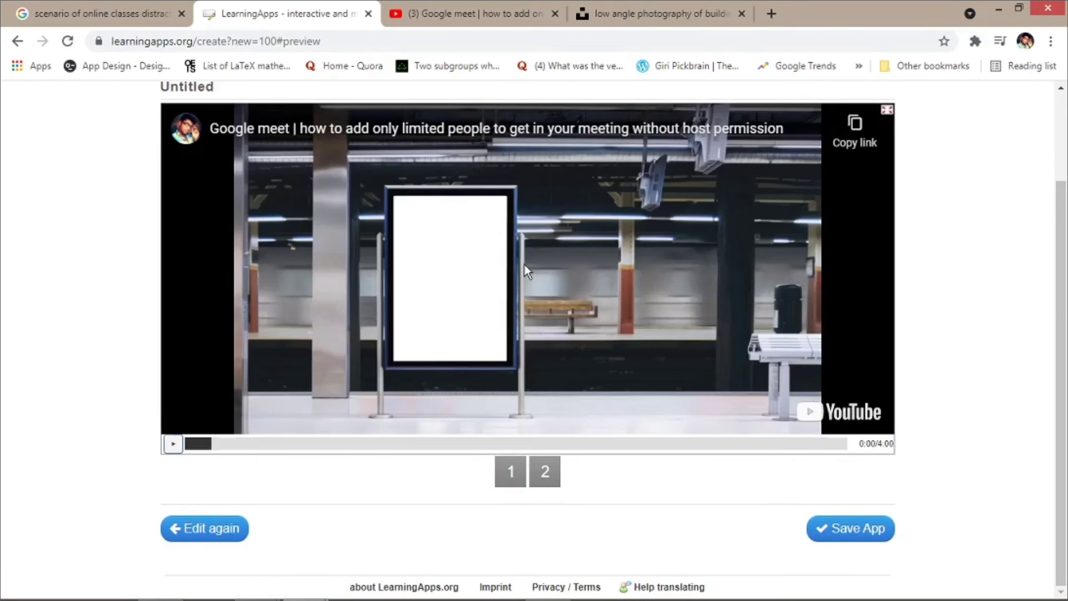
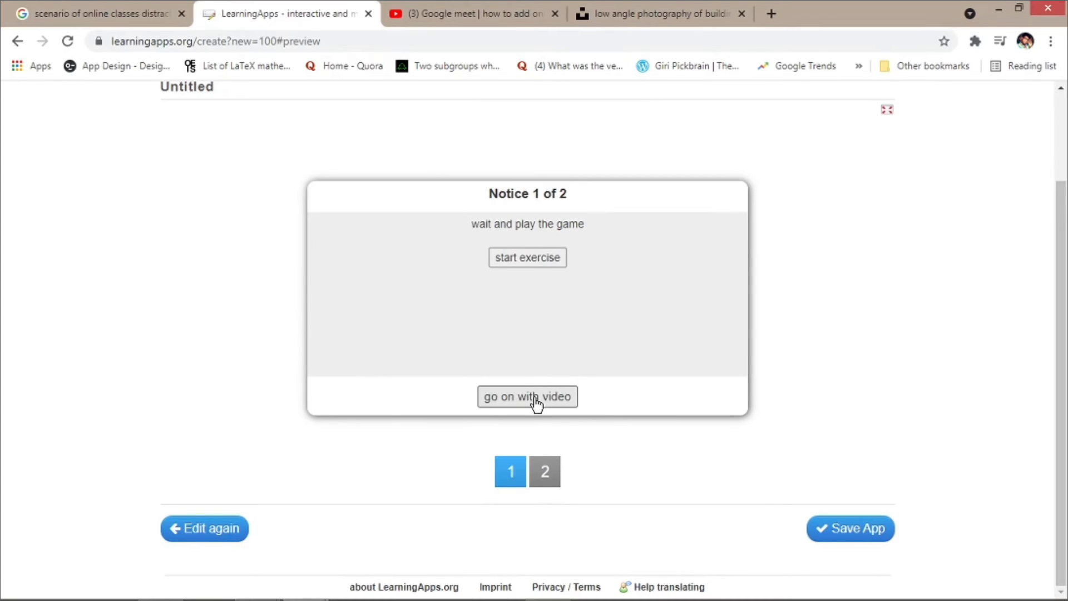
pyautogui.click(537, 261)
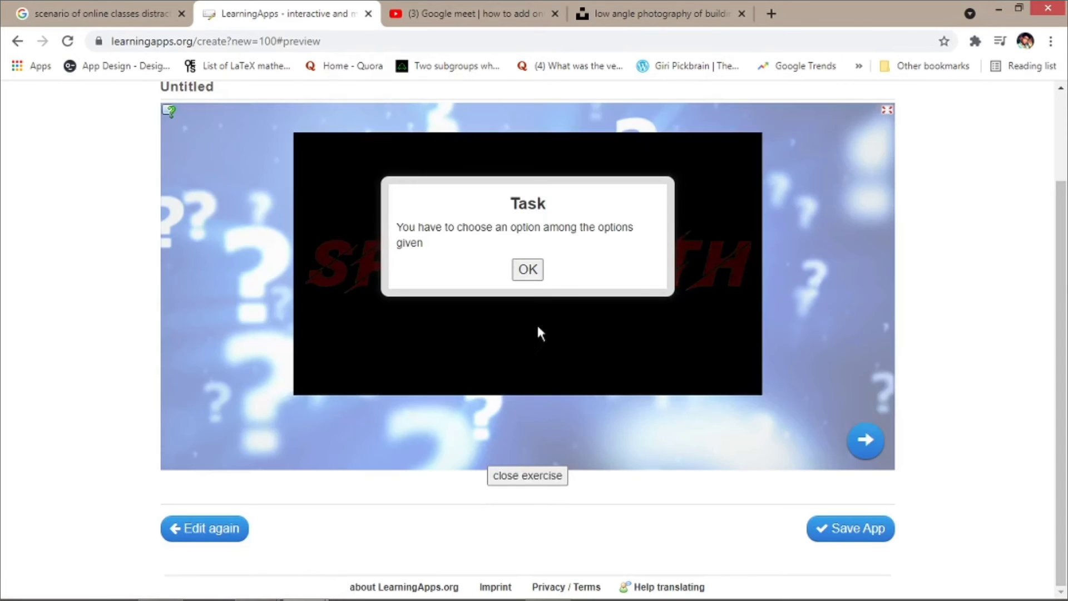
pyautogui.click(527, 270)
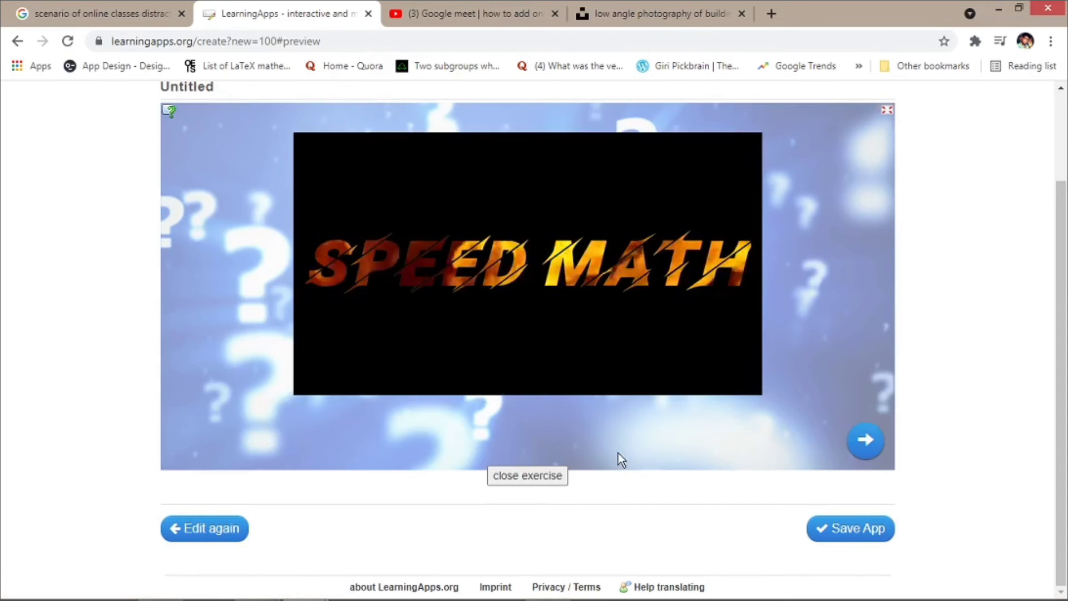
pyautogui.click(528, 479)
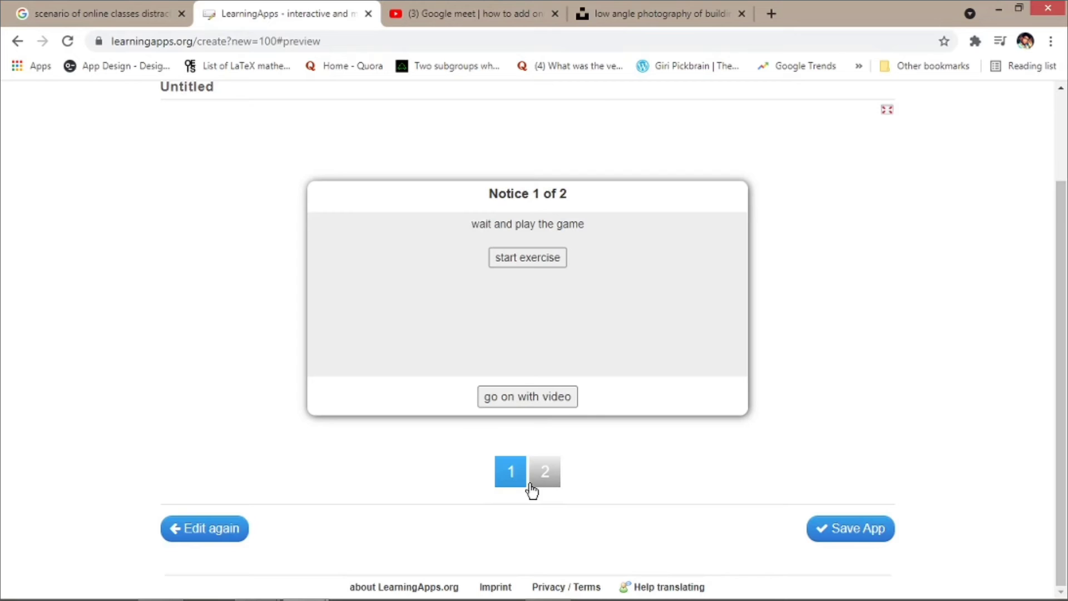
# Resume the video past both notices and save the app
pyautogui.click(560, 404)
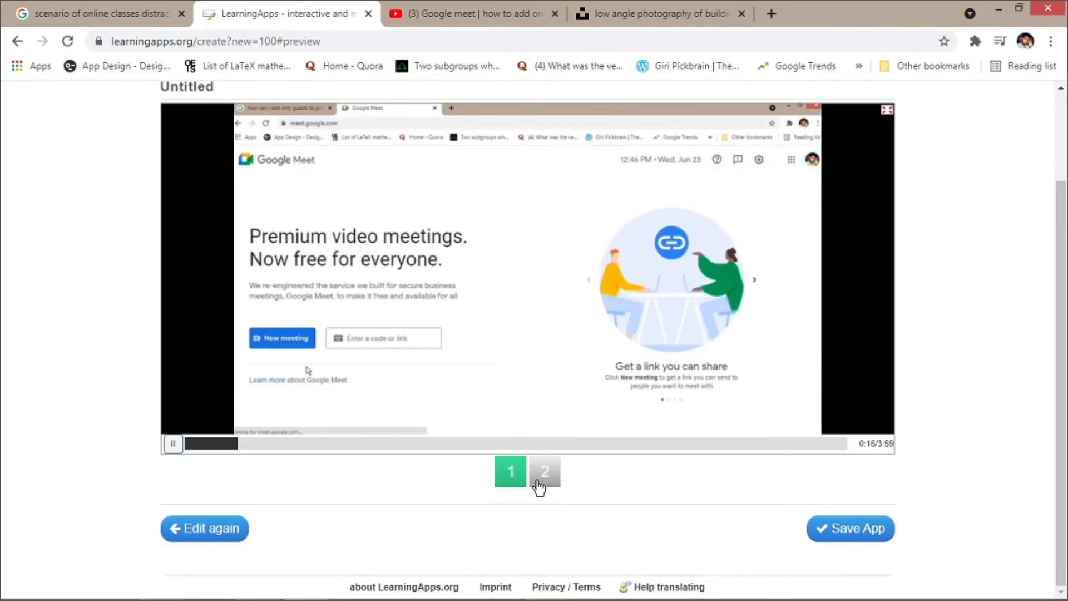
pyautogui.click(552, 401)
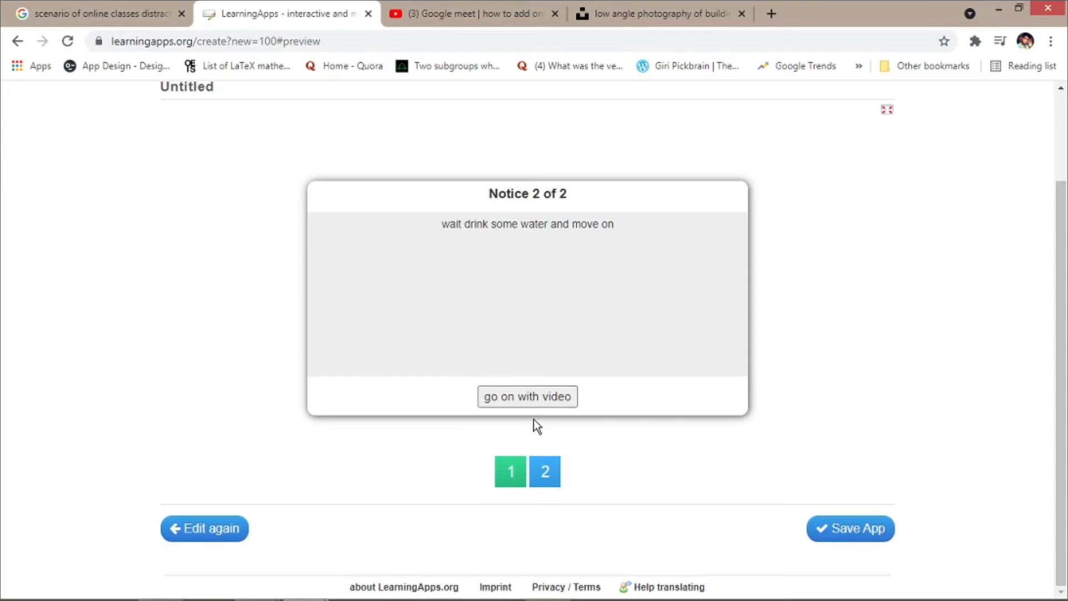
pyautogui.click(552, 399)
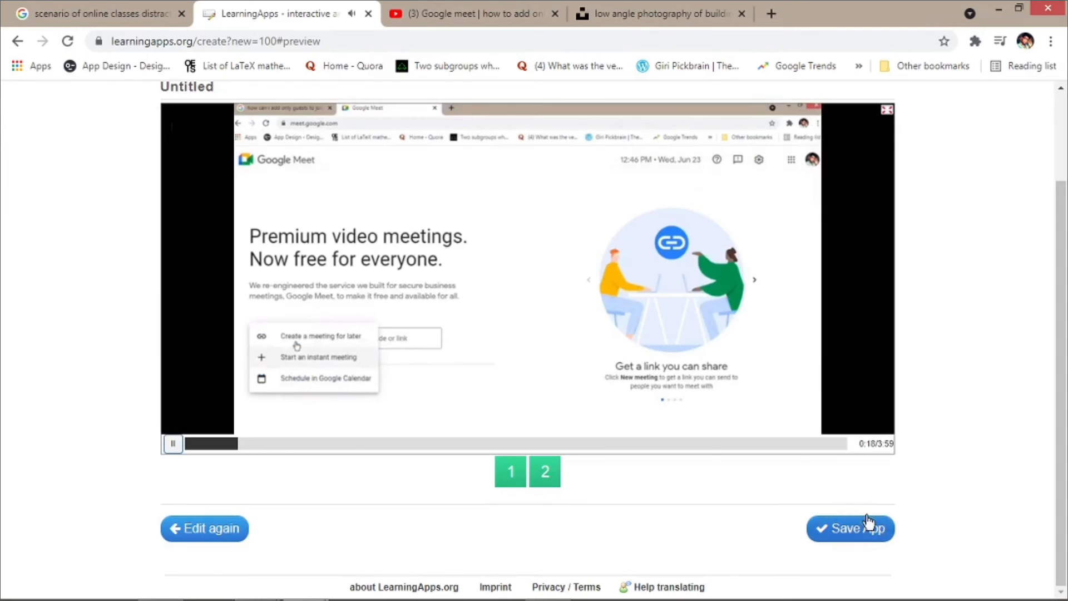
pyautogui.click(873, 532)
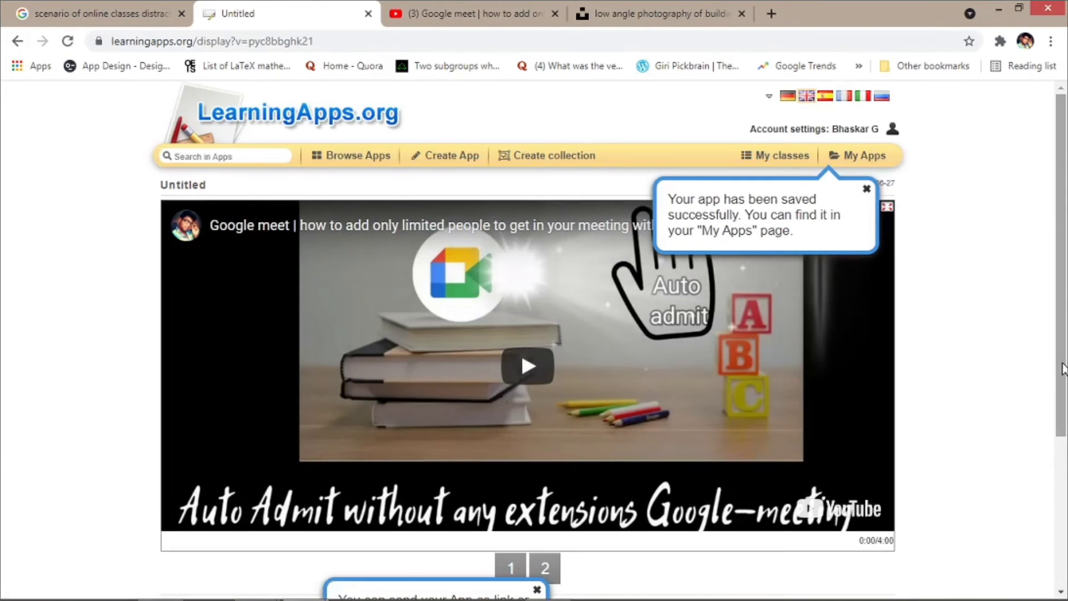
# Return to the app templates and start a new app from the Group-Puzzle template
pyautogui.click(465, 160)
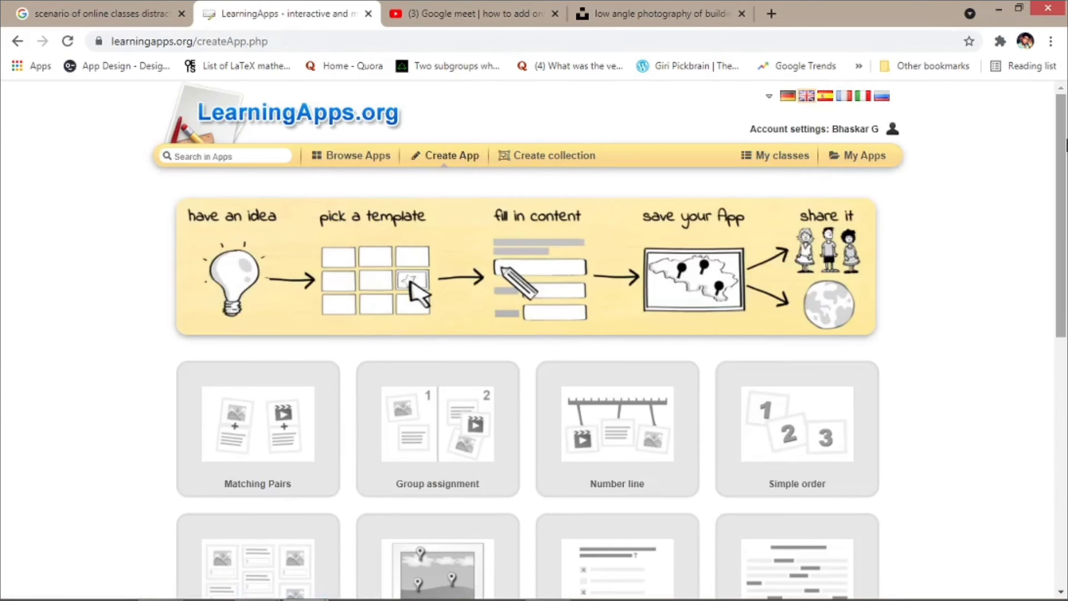
pyautogui.moveTo(1064, 145); pyautogui.dragTo(1066, 374)
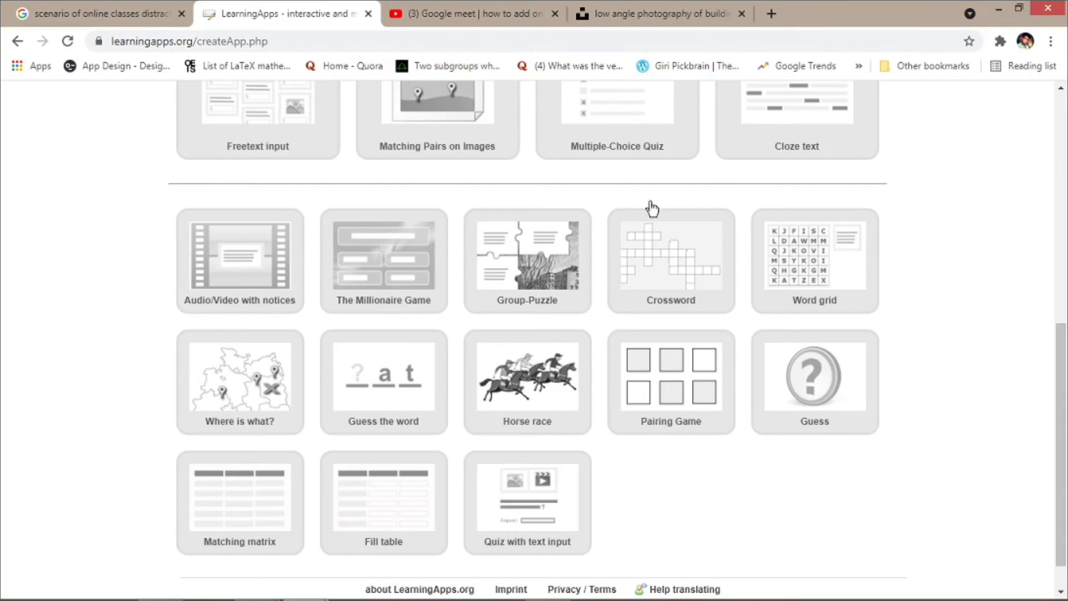
pyautogui.click(531, 279)
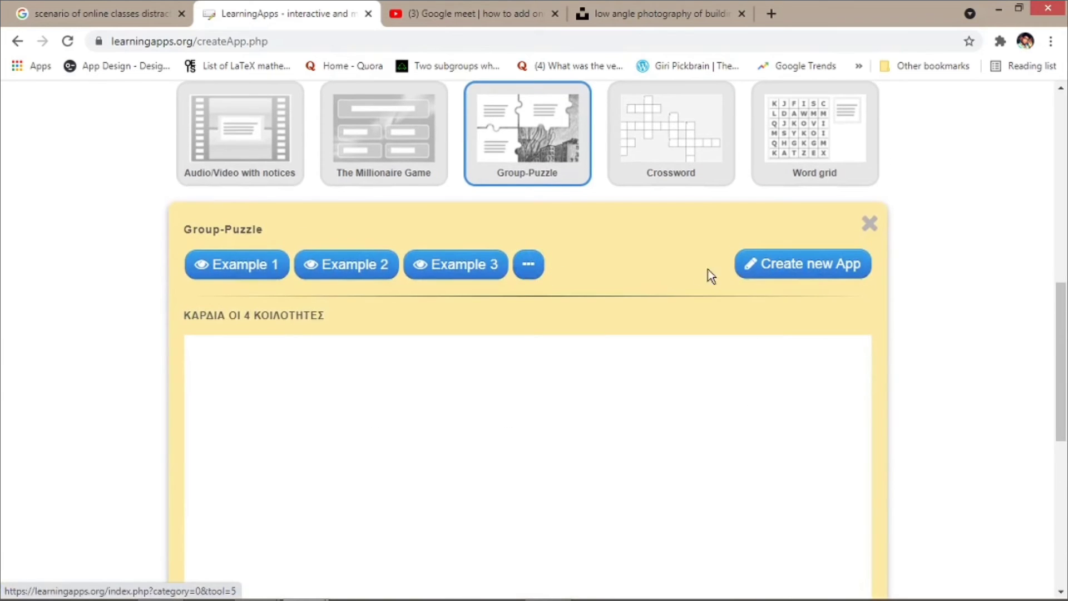
pyautogui.click(770, 277)
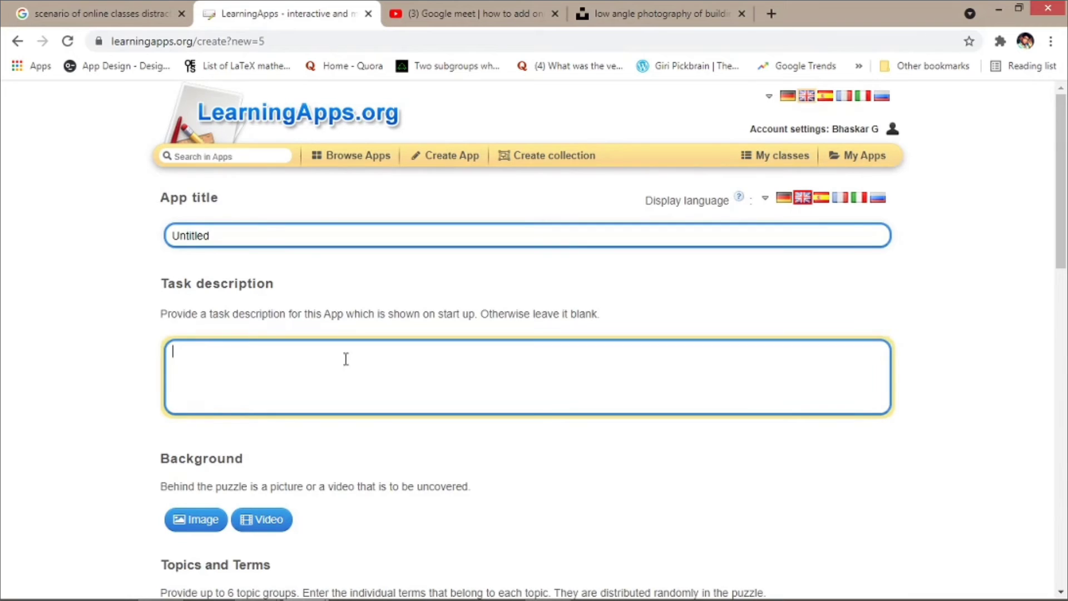
# Upload the Speed Math image from the Desktop as the puzzle's background
pyautogui.click(204, 517)
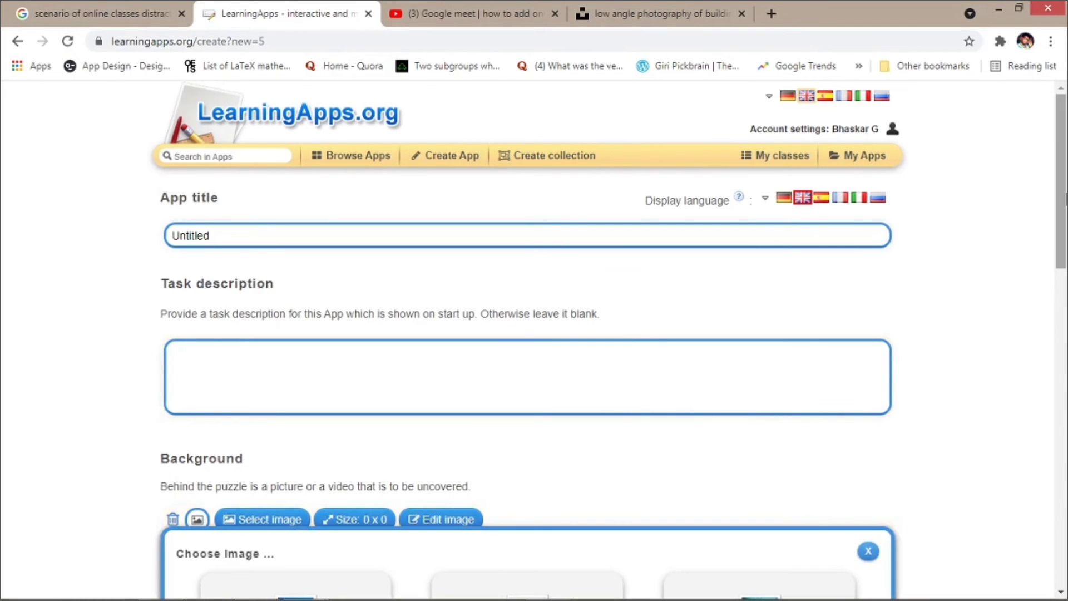
pyautogui.scroll(-5, 1065, 197)
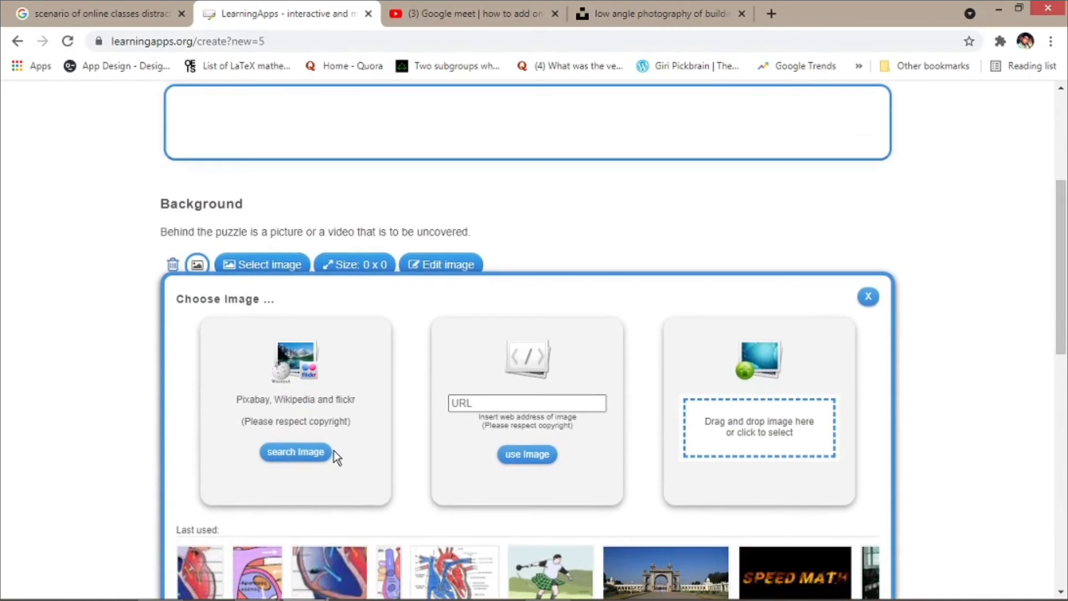
pyautogui.click(732, 444)
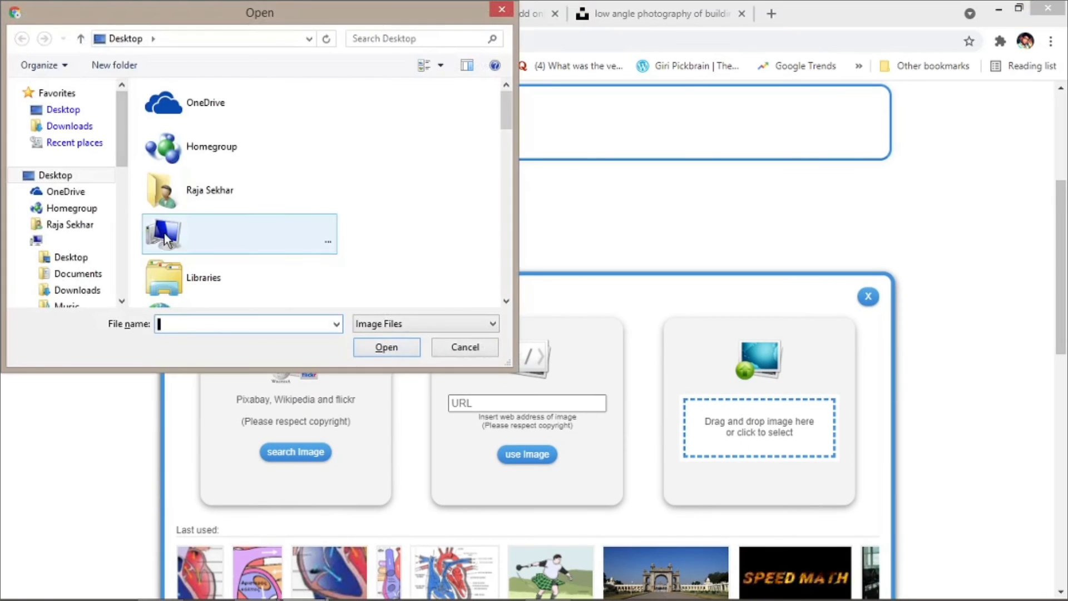
pyautogui.scroll(-5, 165, 233)
pyautogui.doubleClick(247, 96)
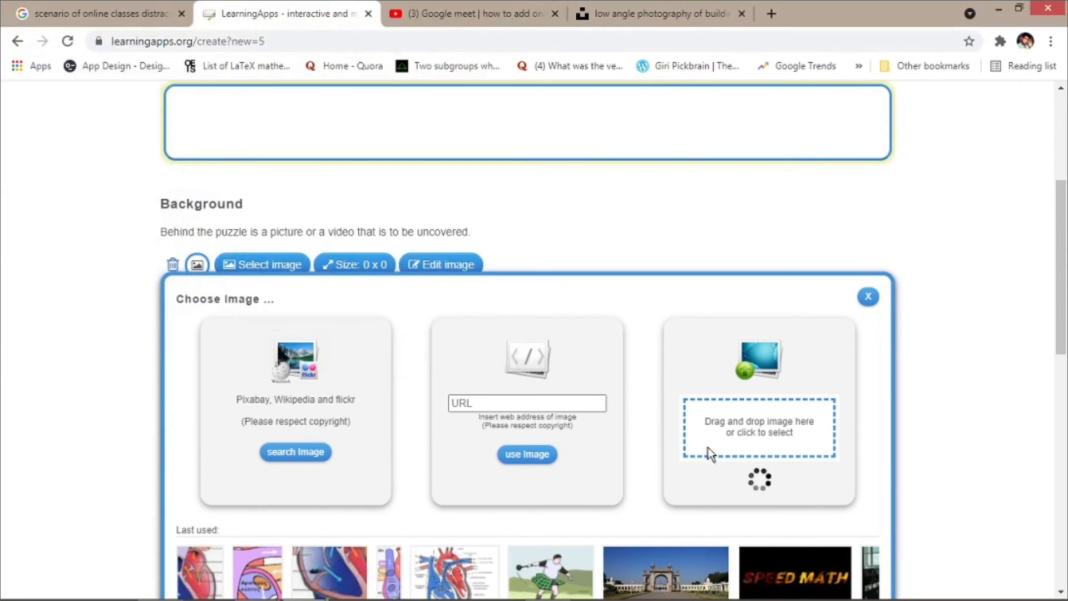
pyautogui.scroll(-1, 1049, 358)
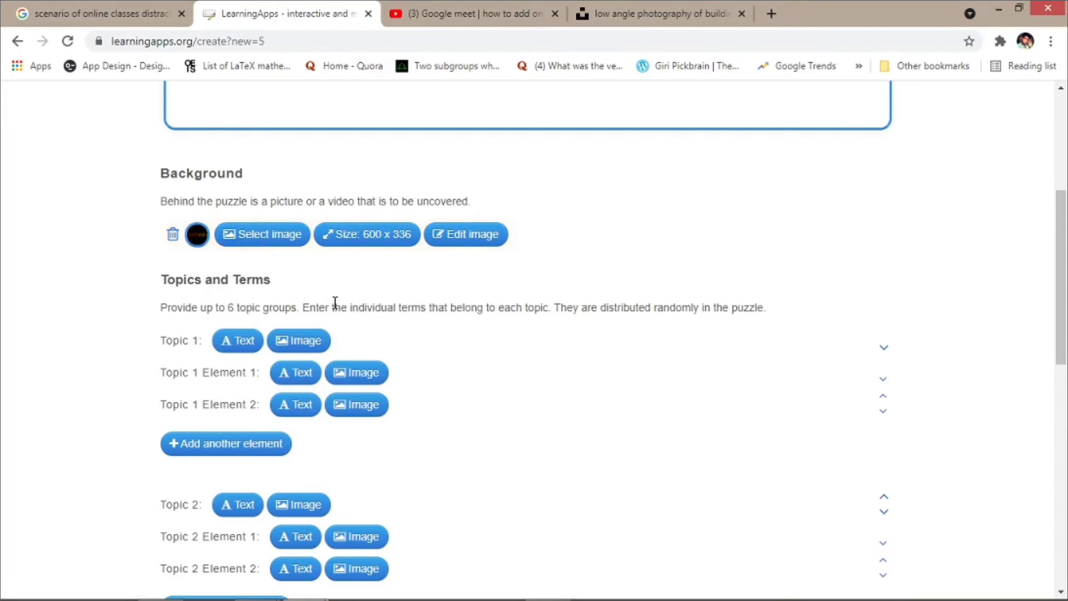
# Enter text topic 1 as "maths" with the elements "square" and "rectangle"
pyautogui.click(253, 345)
pyautogui.write('maths')
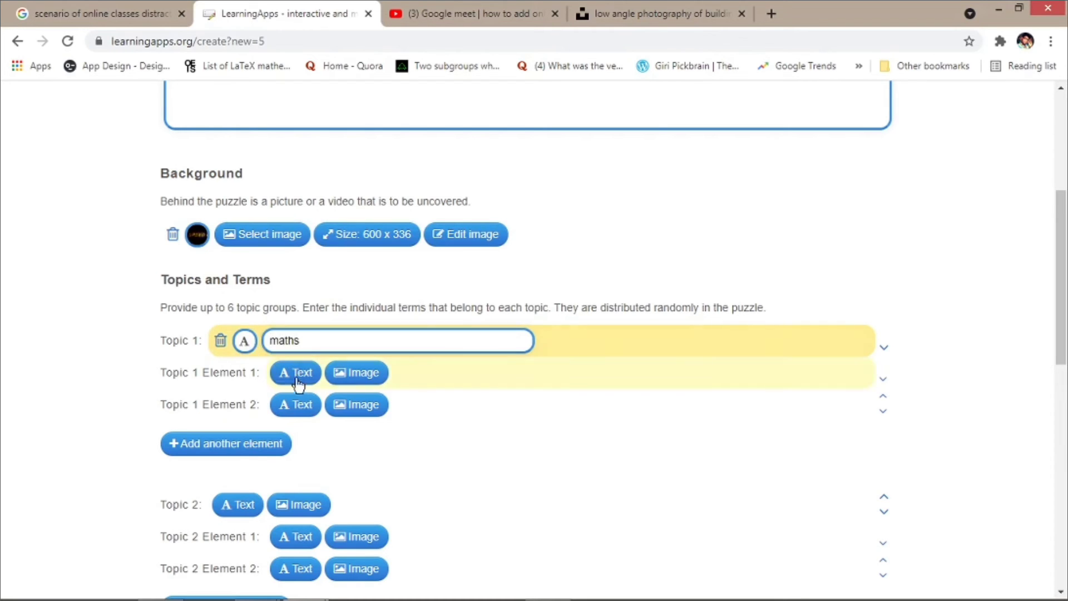
pyautogui.click(306, 375)
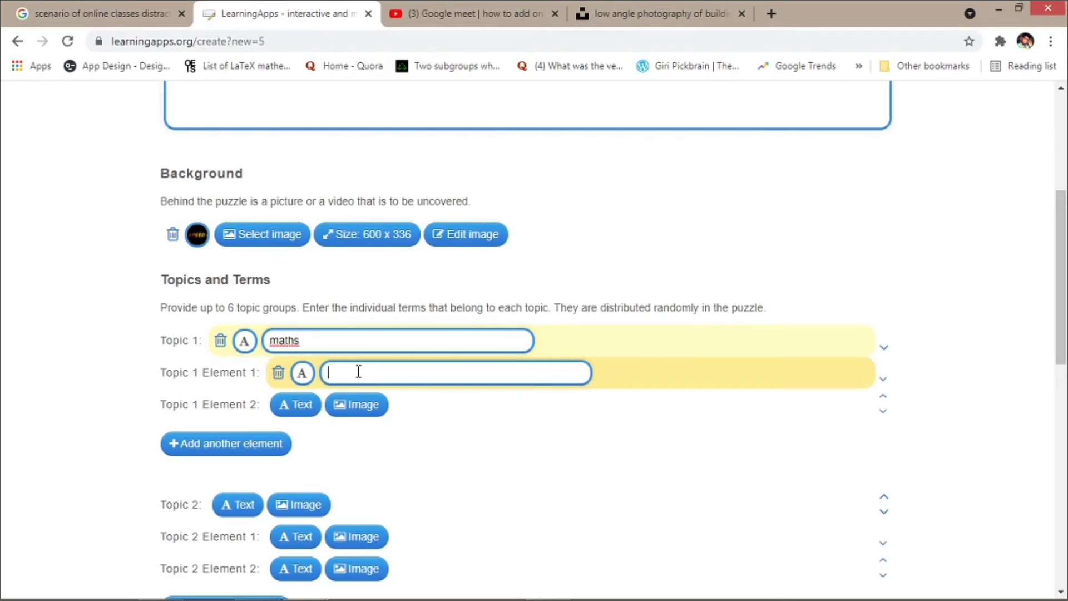
pyautogui.click(299, 403)
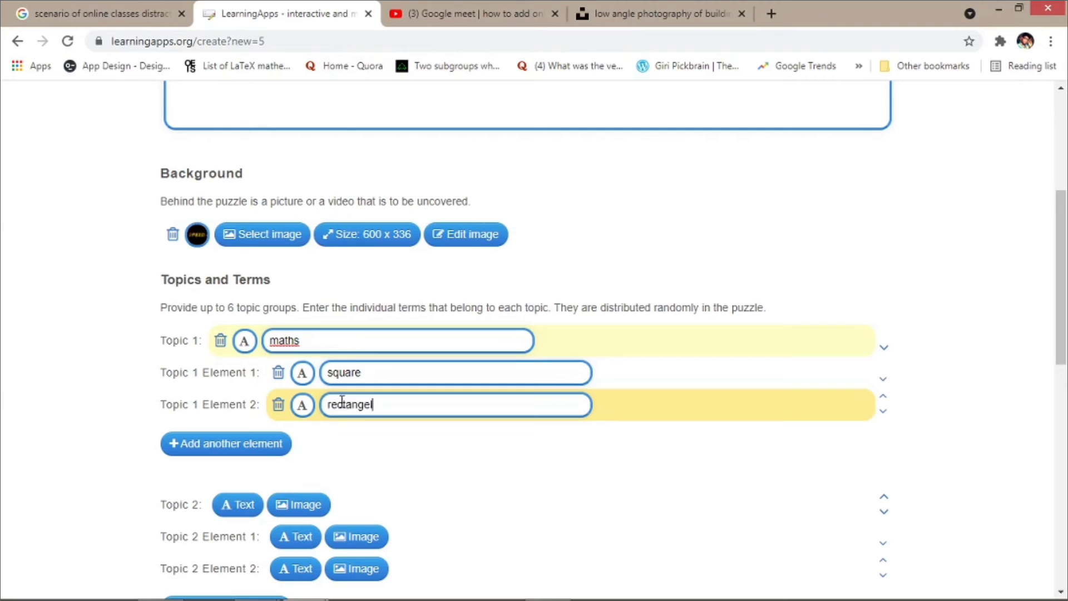
# Enter text topic 2 as "science" with the elements "newton" and "tesla"
pyautogui.click(239, 507)
pyautogui.click(293, 536)
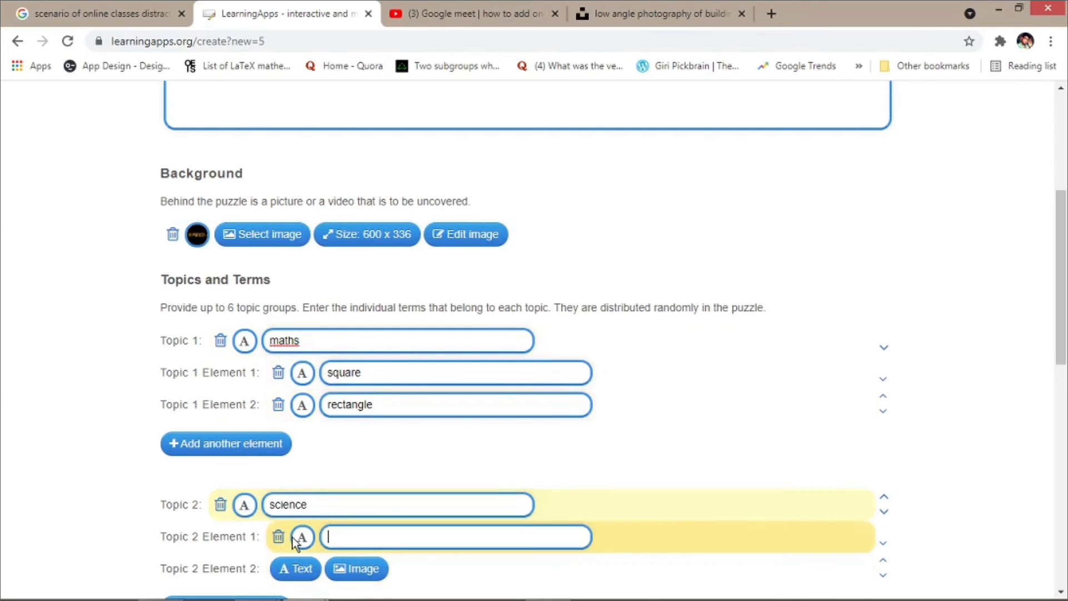
pyautogui.write('newton')
pyautogui.click(296, 569)
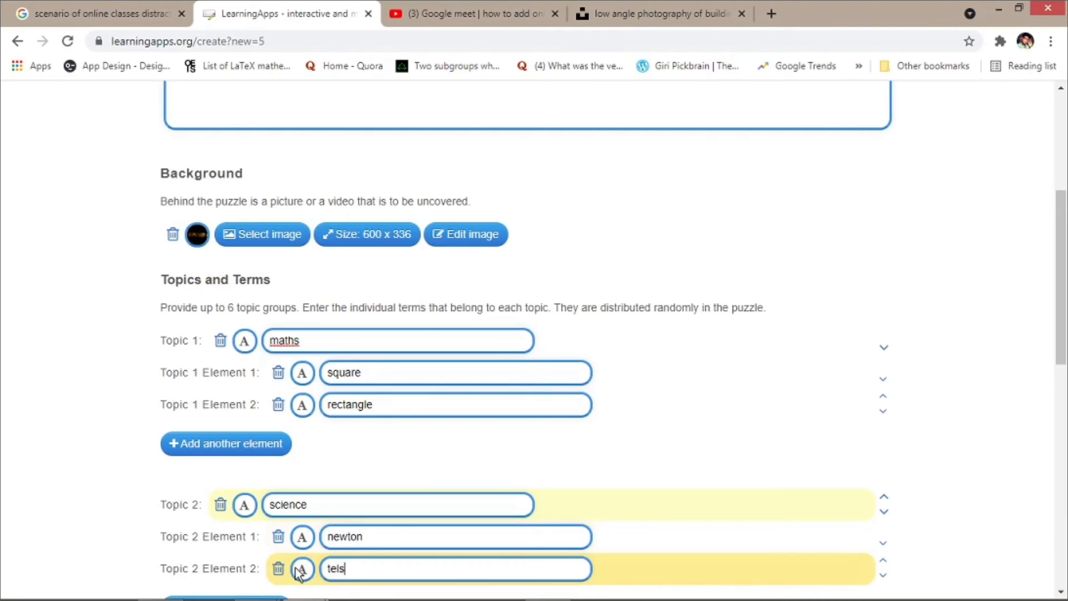
# Choose medium cards as the card size, then finish editing and show the puzzle's preview
pyautogui.moveTo(1062, 334); pyautogui.dragTo(1032, 507)
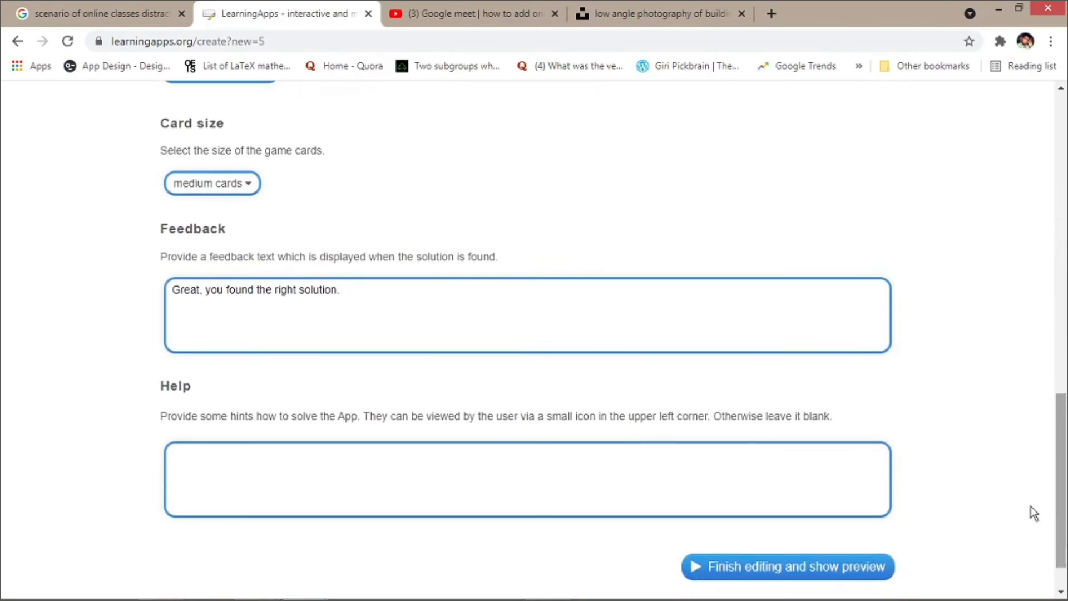
pyautogui.click(240, 184)
pyautogui.click(223, 206)
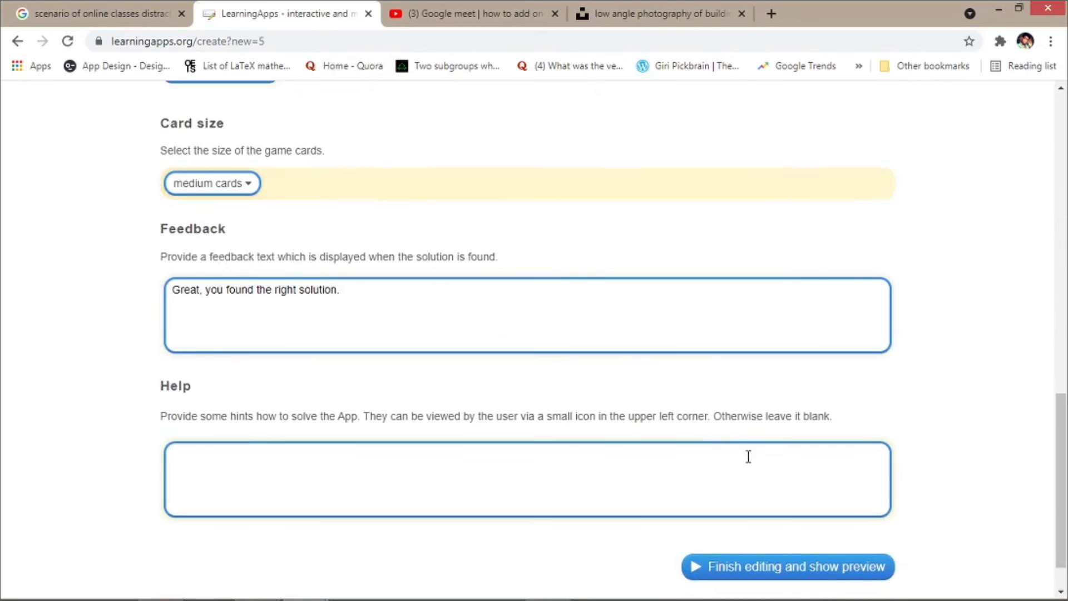
pyautogui.click(766, 569)
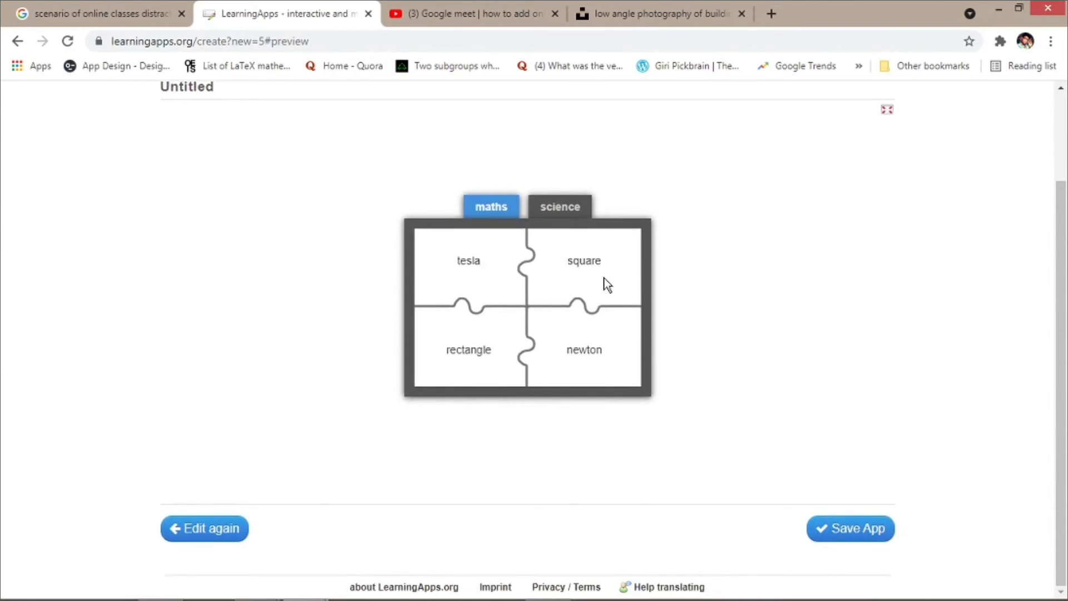
# Solve the puzzle in the preview by assigning tesla and newton to science, and square and rectangle to maths
pyautogui.click(552, 221)
pyautogui.click(497, 261)
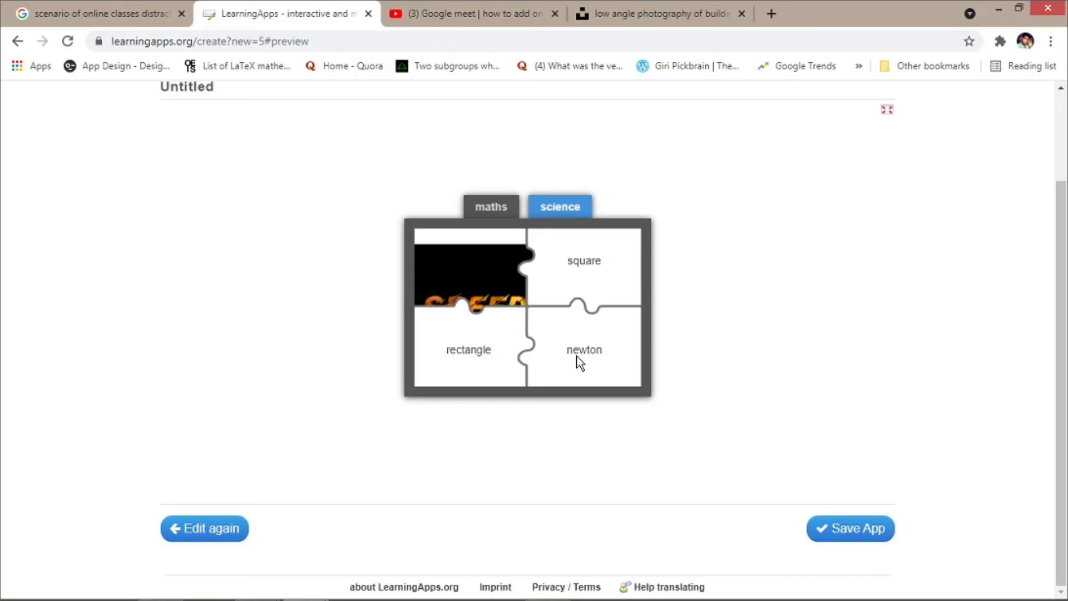
pyautogui.click(495, 209)
pyautogui.click(570, 250)
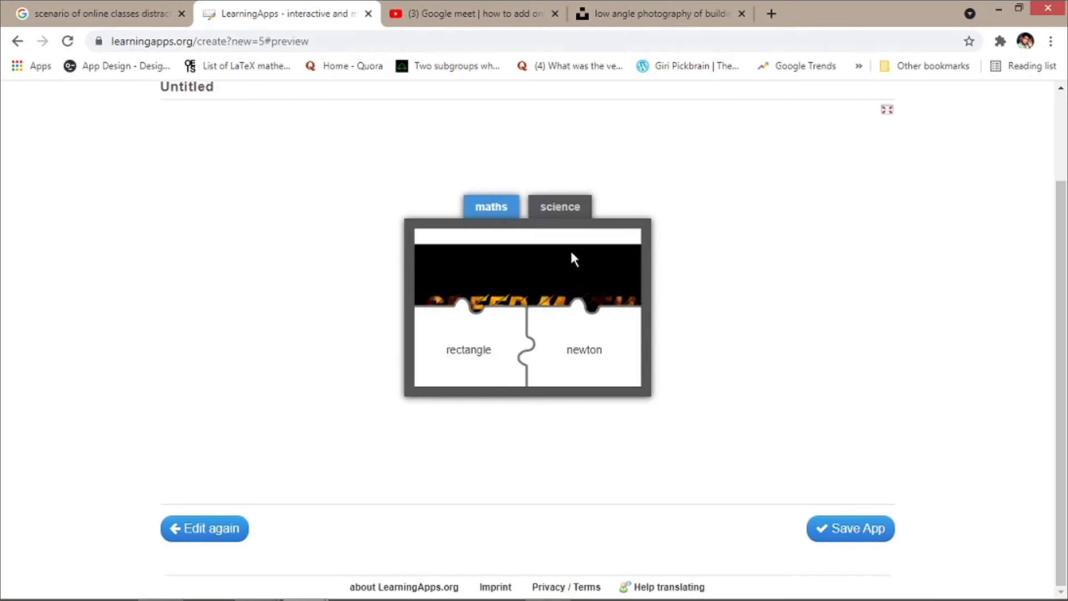
pyautogui.click(536, 212)
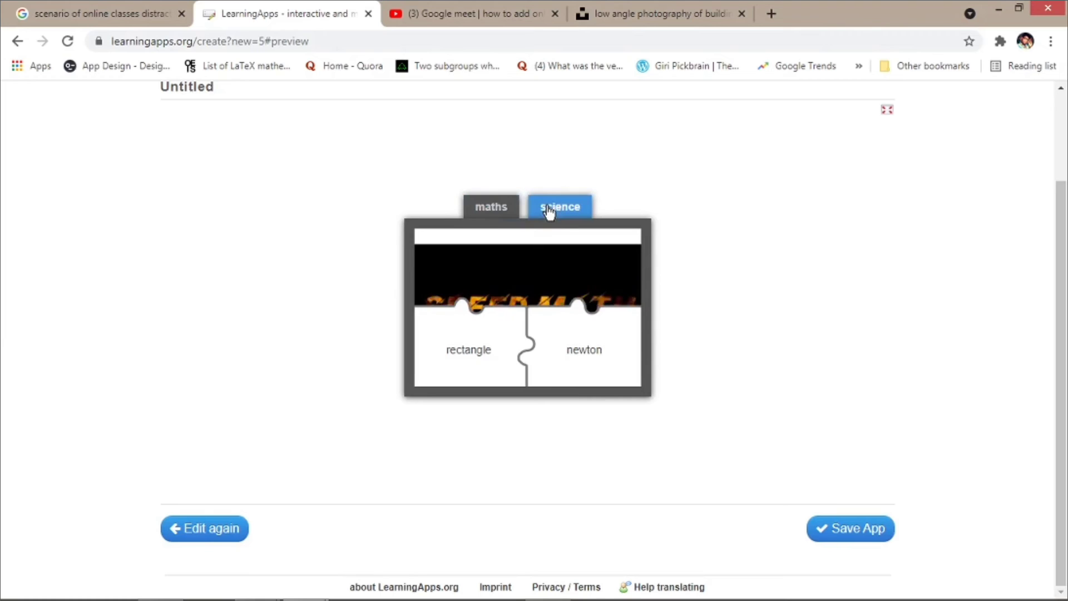
pyautogui.click(583, 359)
pyautogui.click(485, 208)
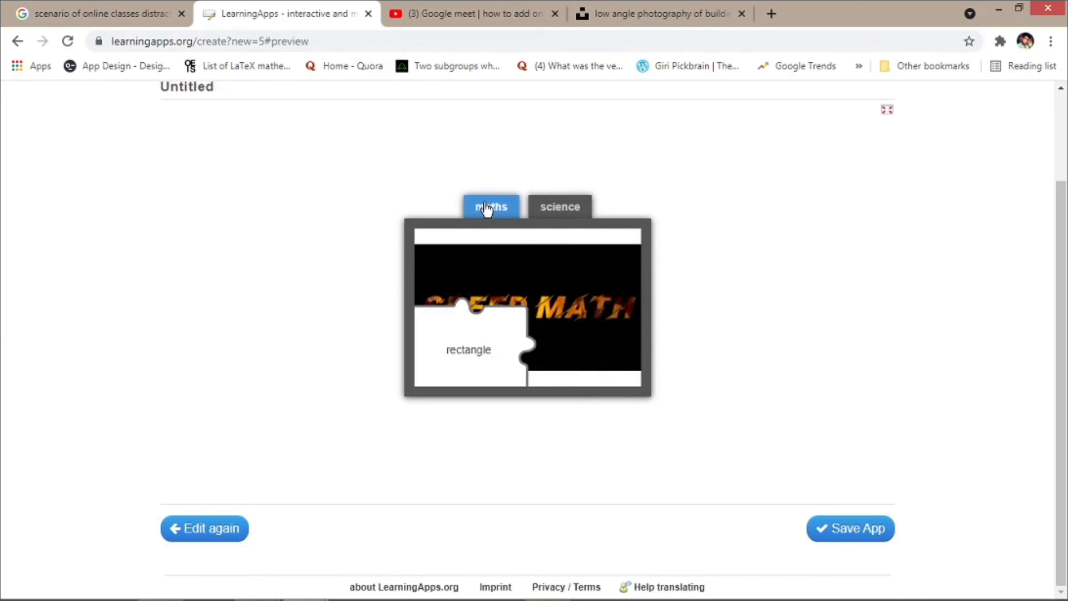
pyautogui.click(486, 330)
pyautogui.click(528, 292)
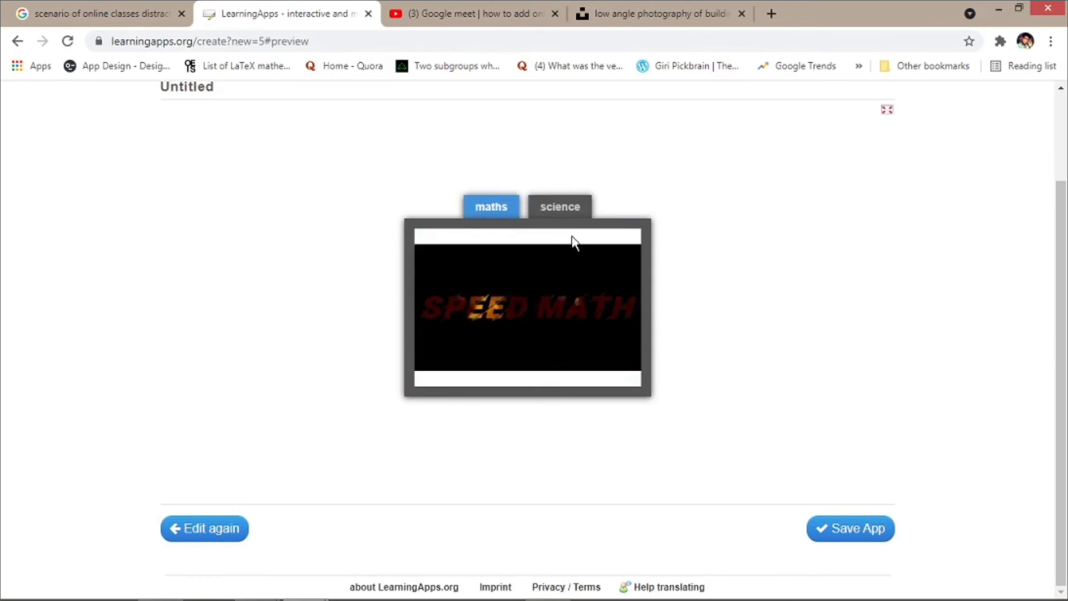
# Save the puzzle app and open the Guess the word template from the app templates
pyautogui.click(850, 528)
pyautogui.click(453, 155)
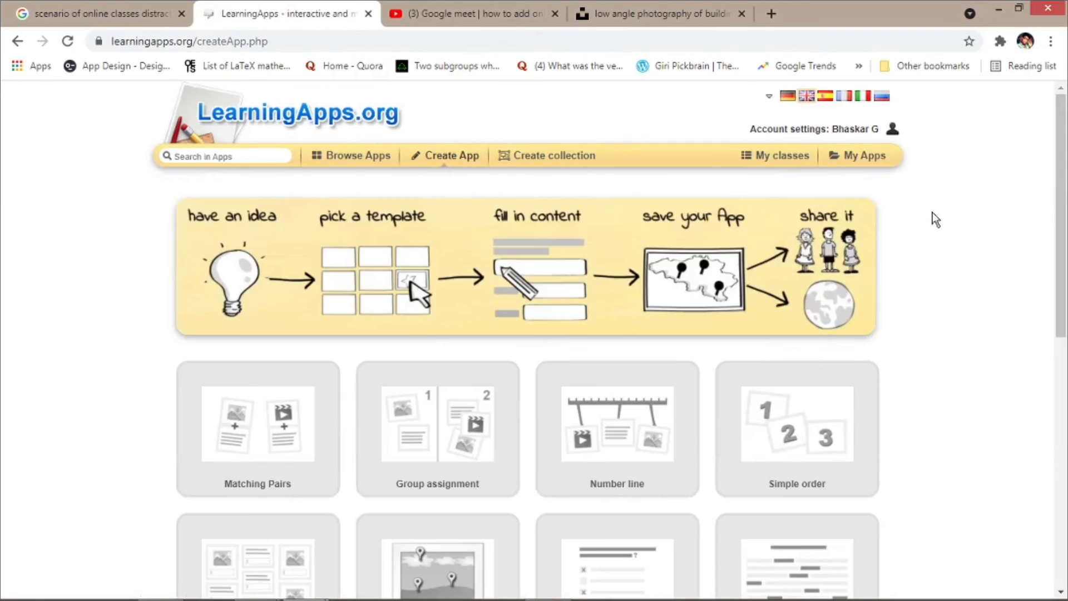
pyautogui.moveTo(1060, 243); pyautogui.dragTo(1059, 492)
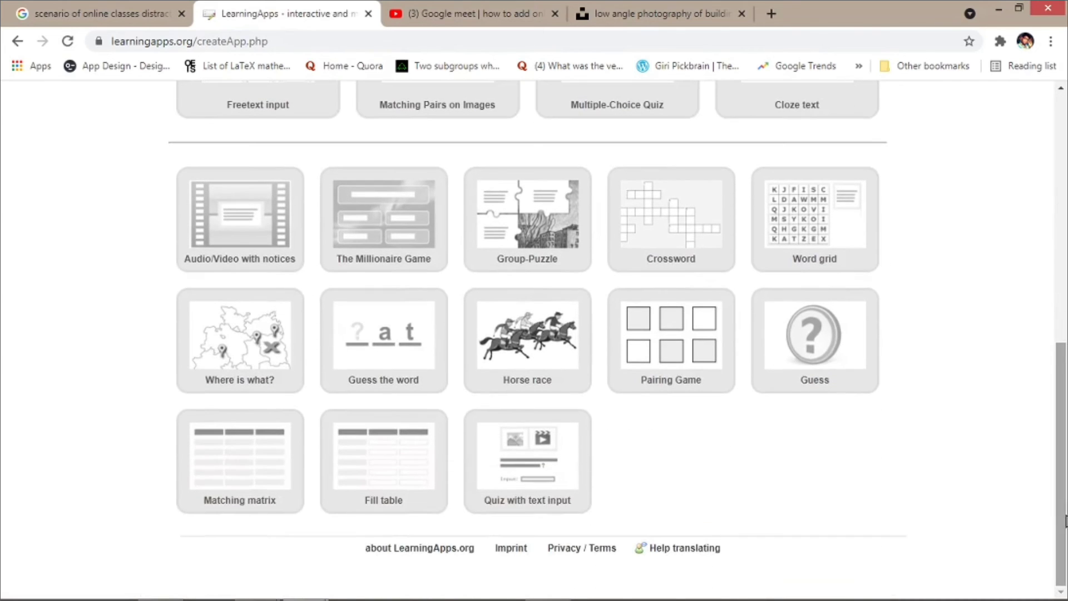
pyautogui.click(365, 354)
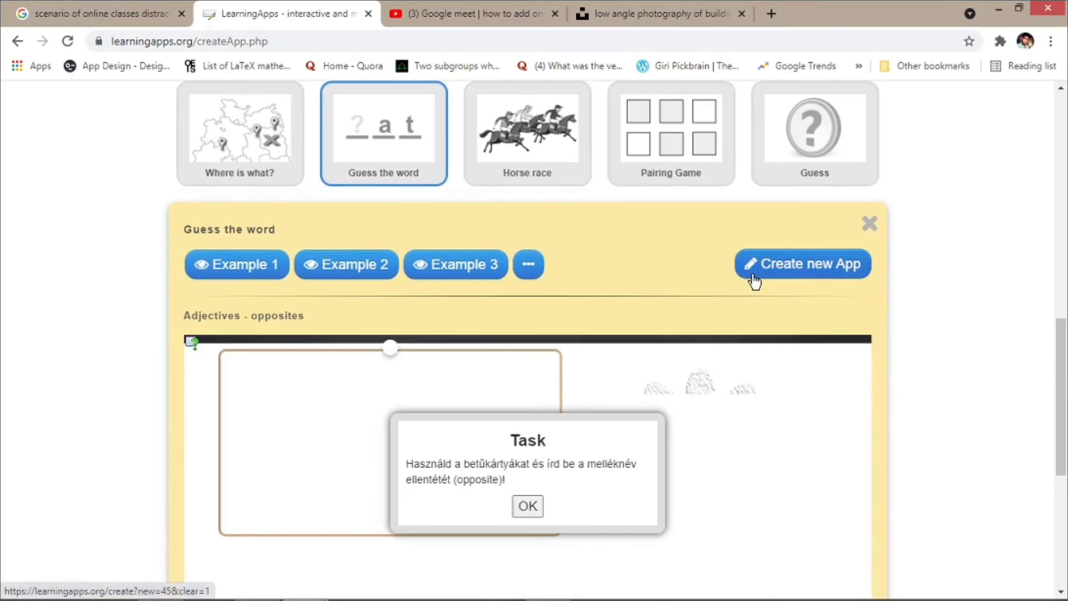
# Play the example round "the opposite of messy", guessing G, F, C, S, W, X, Y, K, M, O, H, I and J
pyautogui.moveTo(1061, 408); pyautogui.dragTo(1062, 440)
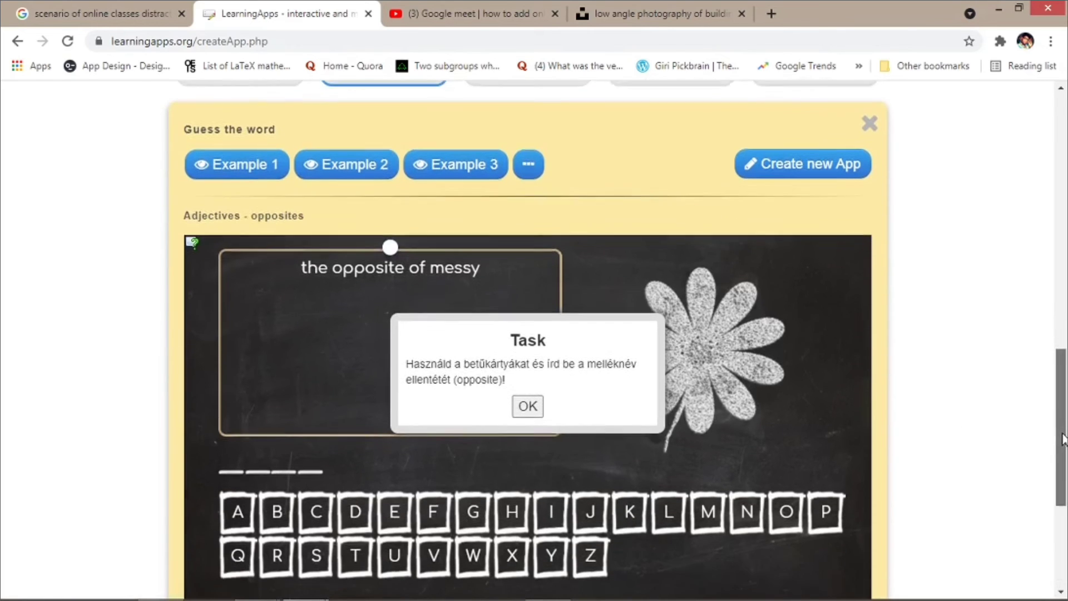
pyautogui.click(523, 409)
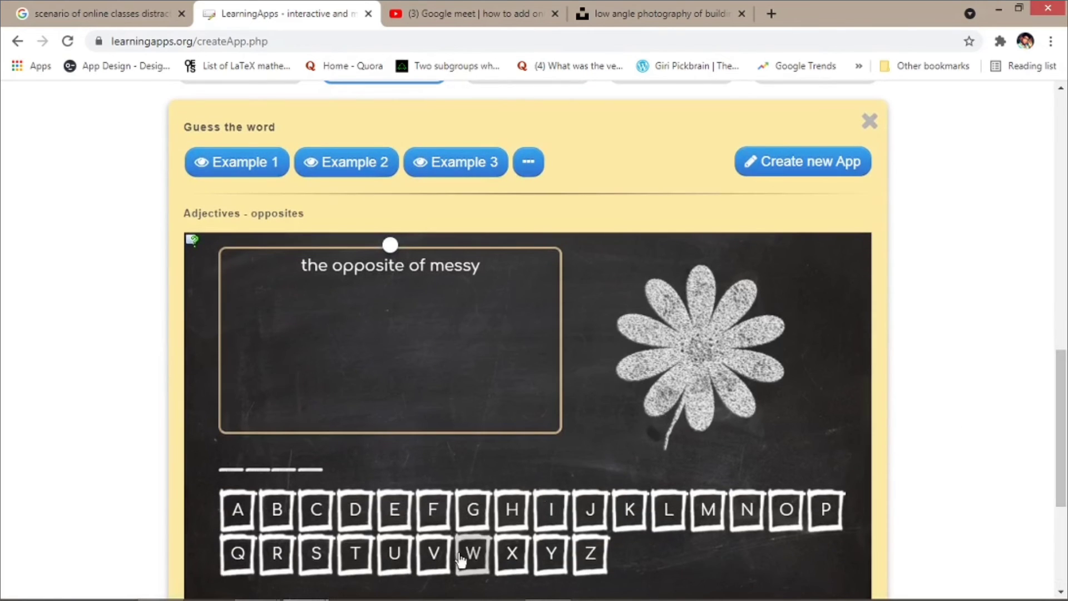
pyautogui.click(473, 509)
pyautogui.click(433, 520)
pyautogui.click(315, 512)
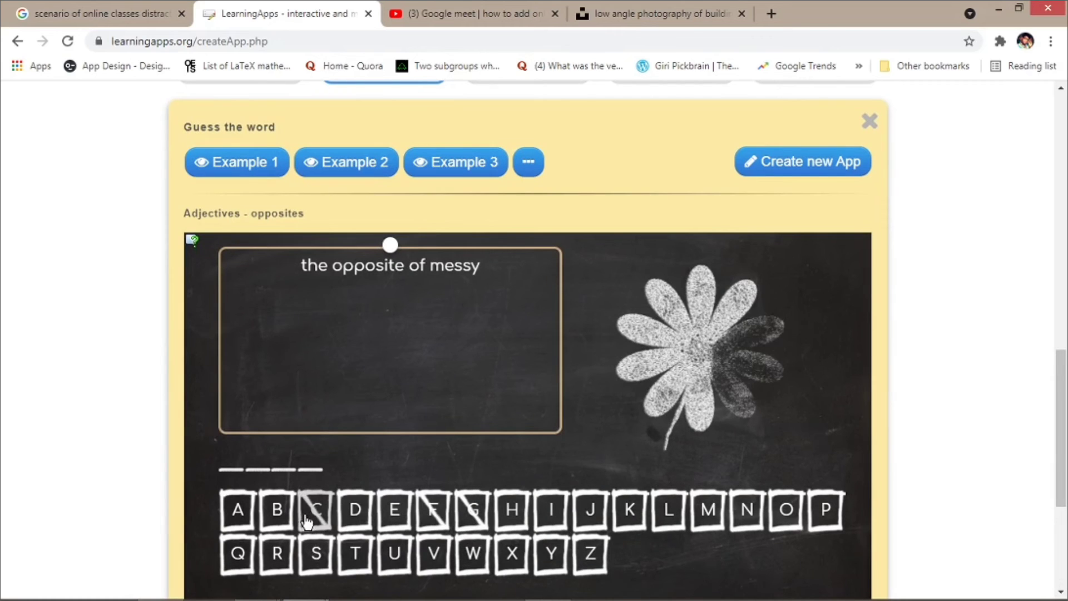
pyautogui.click(315, 553)
pyautogui.click(460, 552)
pyautogui.click(512, 553)
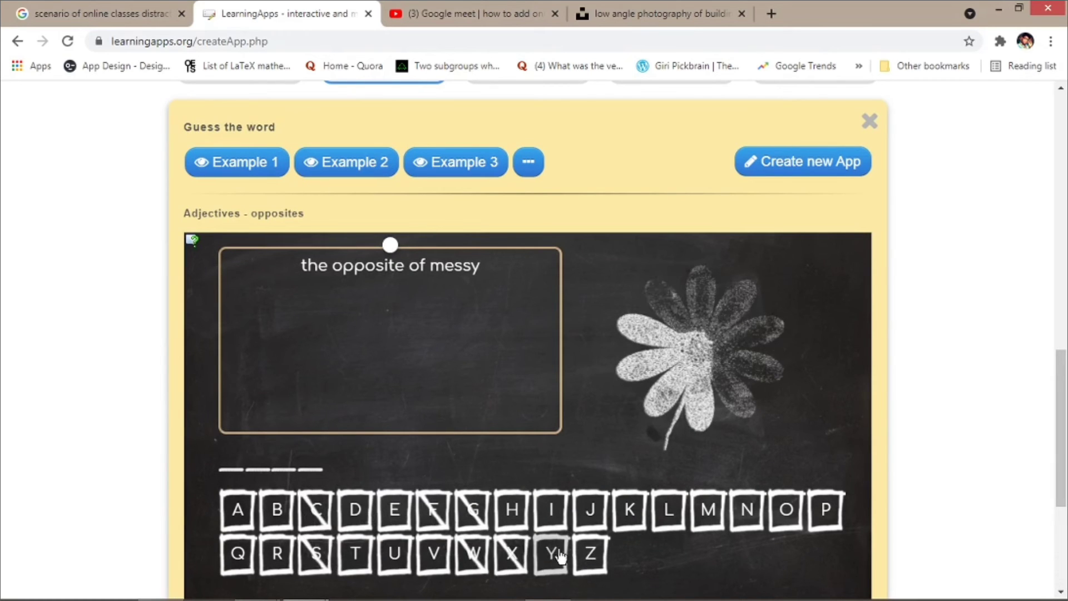
pyautogui.click(550, 554)
pyautogui.click(642, 509)
pyautogui.click(709, 508)
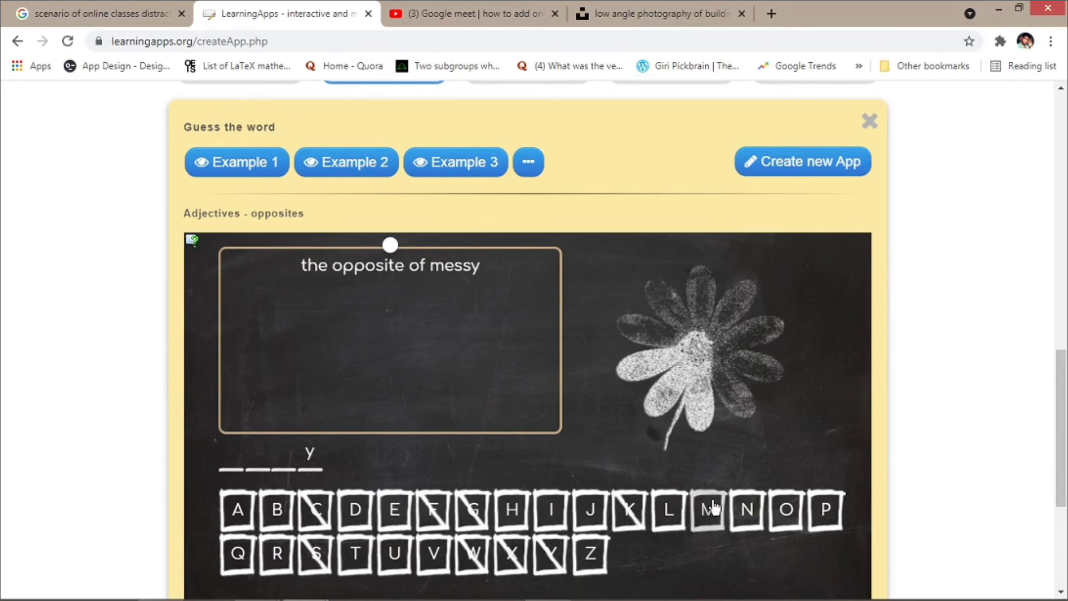
pyautogui.click(784, 511)
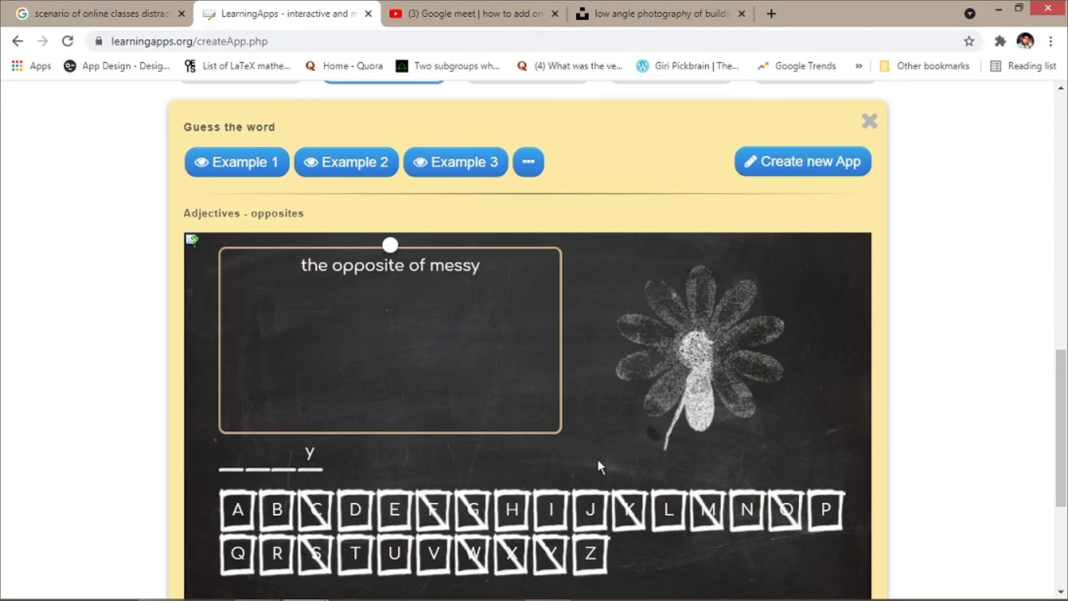
pyautogui.click(510, 509)
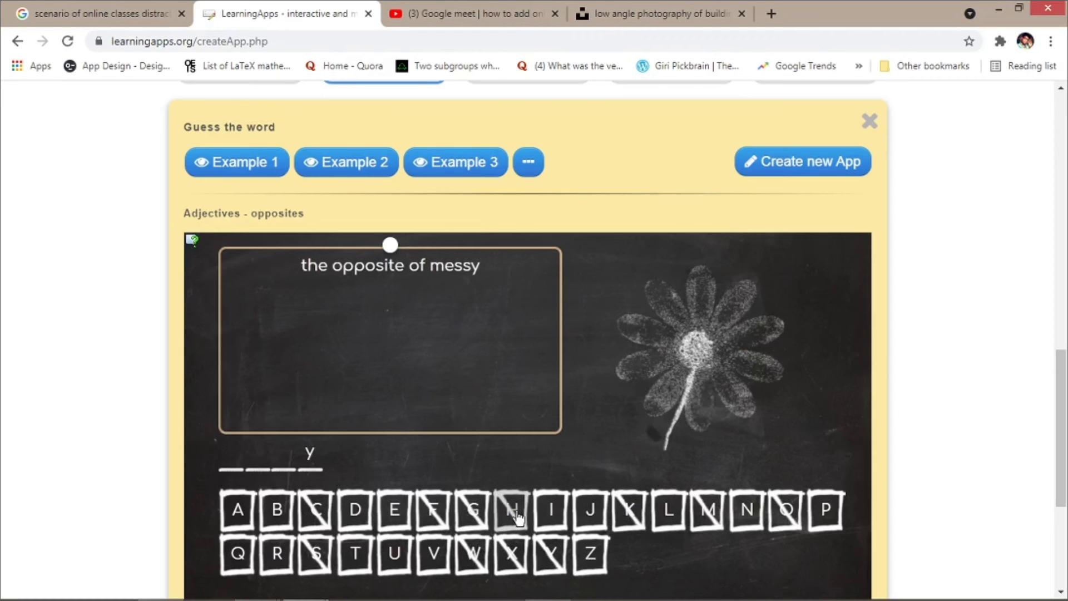
pyautogui.click(551, 525)
pyautogui.click(590, 509)
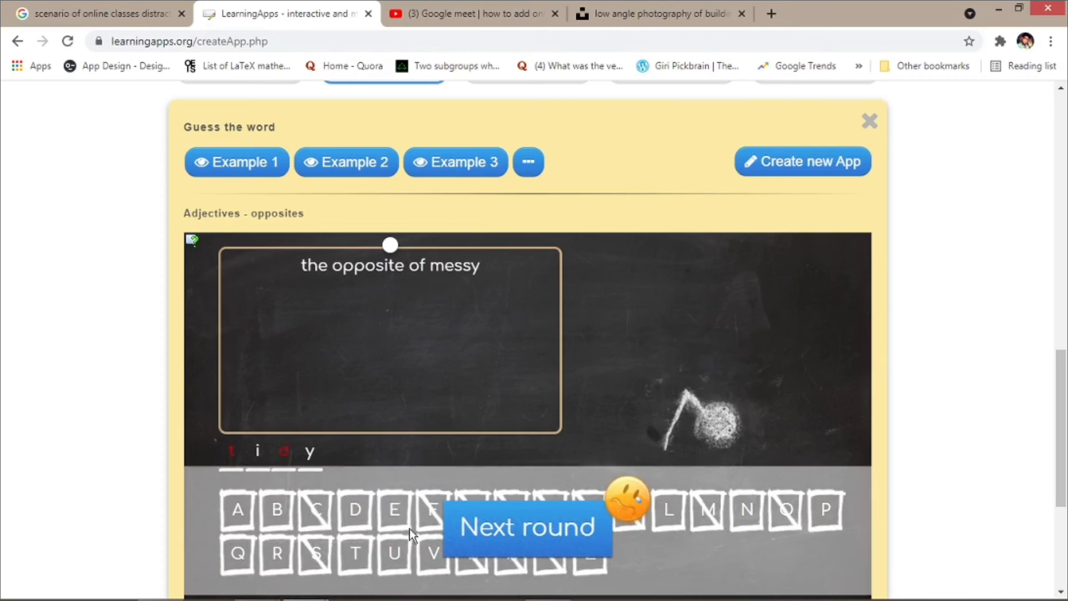
# Create a new Guess the word app and set its keyboard to EN
pyautogui.click(803, 172)
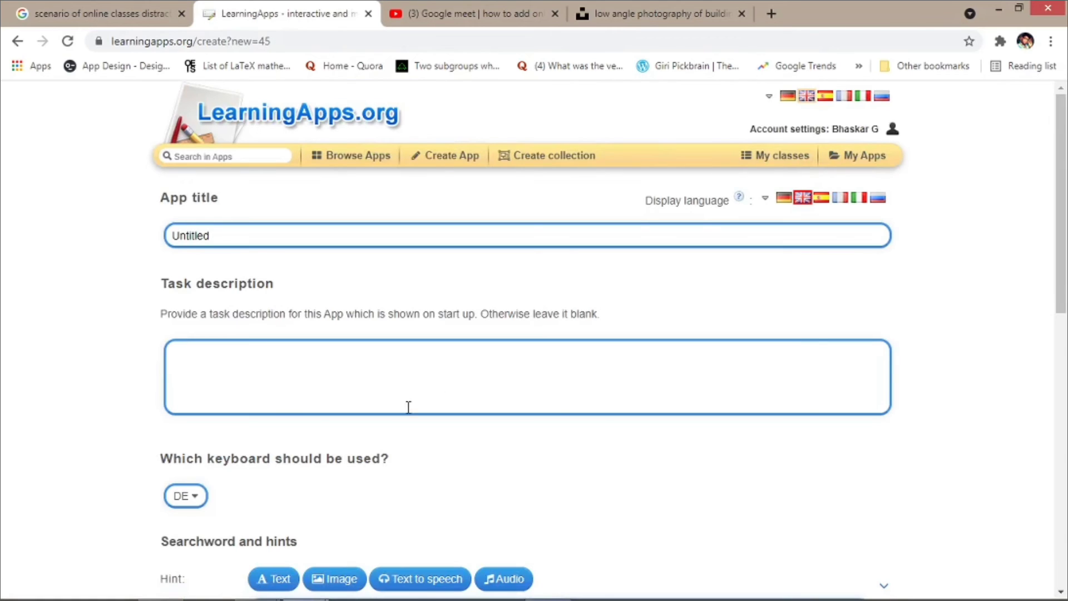
pyautogui.scroll(-3, 286, 343)
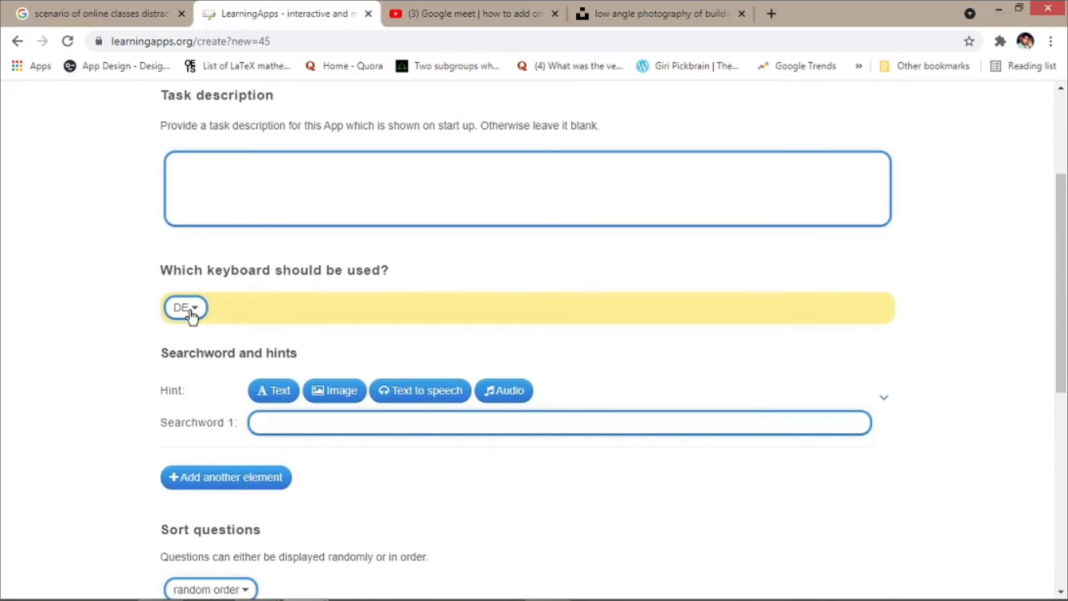
pyautogui.click(192, 315)
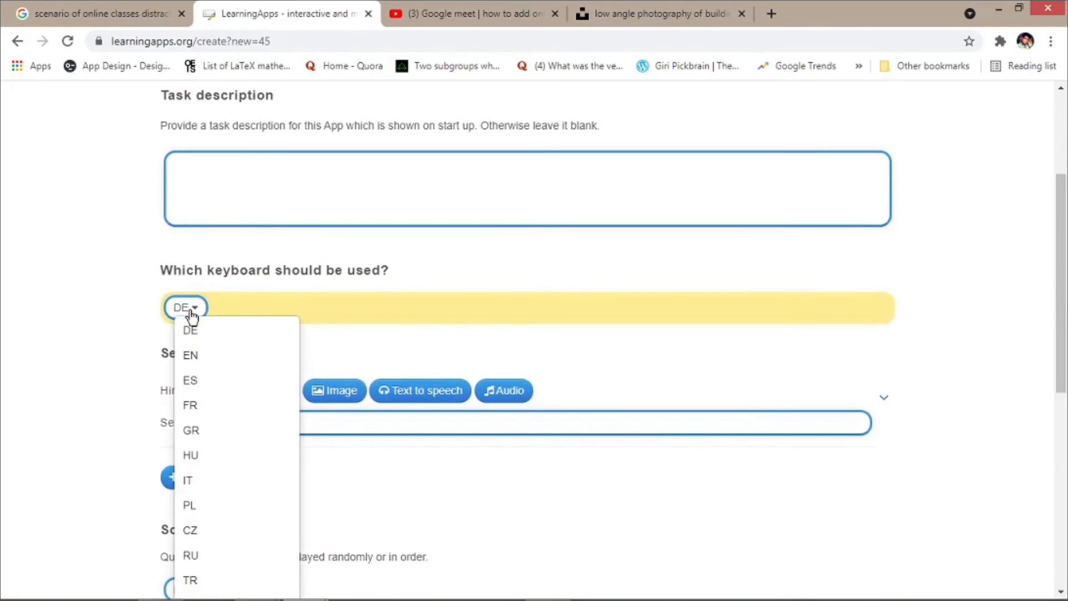
pyautogui.click(192, 354)
# Search images for "donald duck" and use the Mickey and Minnie Mouse picture as the first hint
pyautogui.scroll(-2, 322, 334)
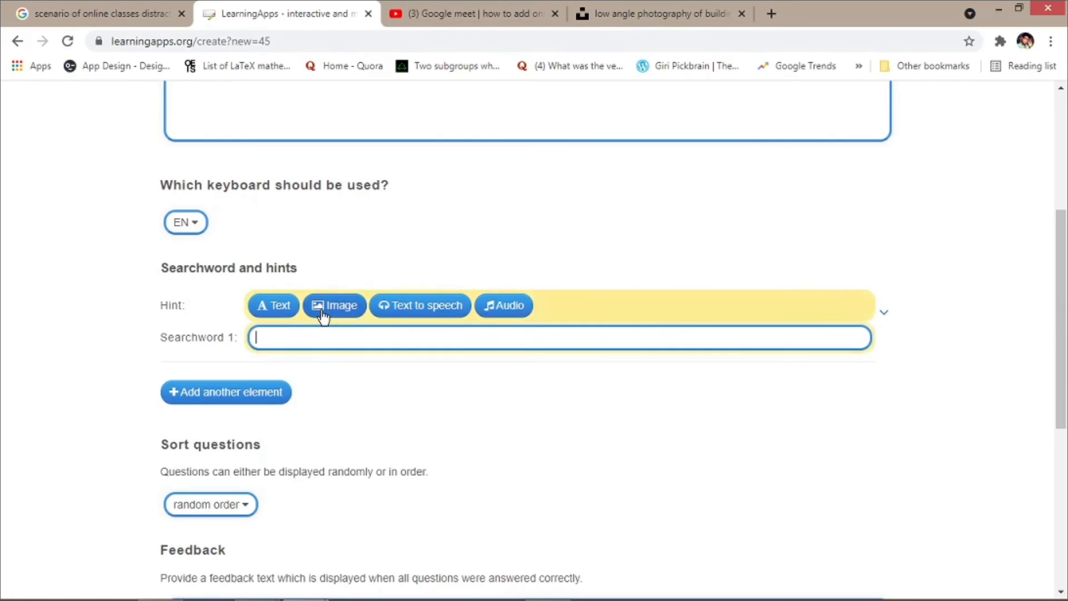
pyautogui.click(325, 308)
pyautogui.click(309, 493)
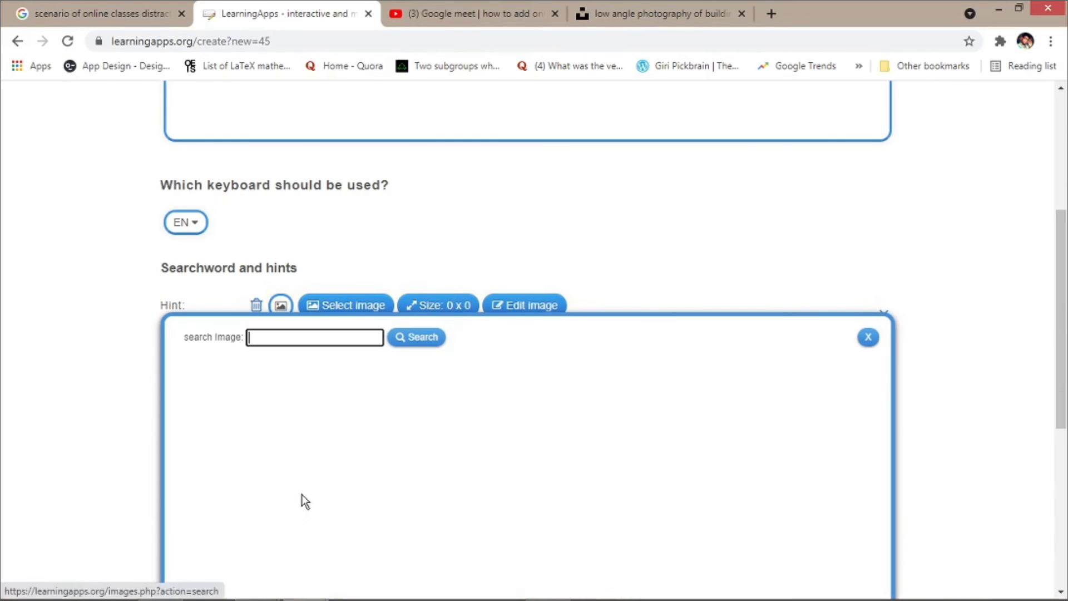
pyautogui.scroll(-4, 1000, 312)
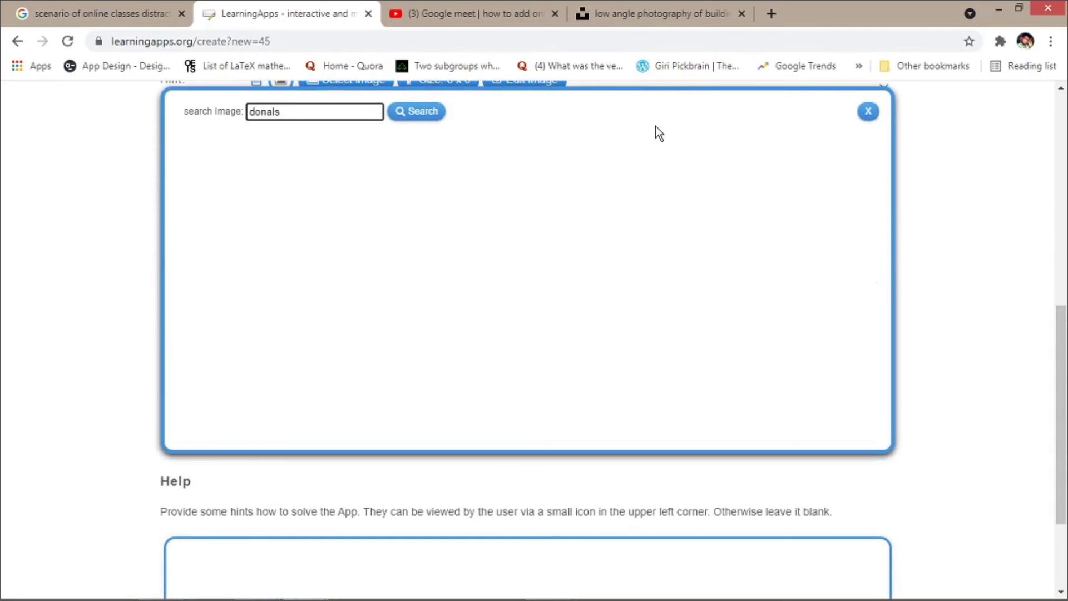
pyautogui.write('donald duck')
pyautogui.click(434, 113)
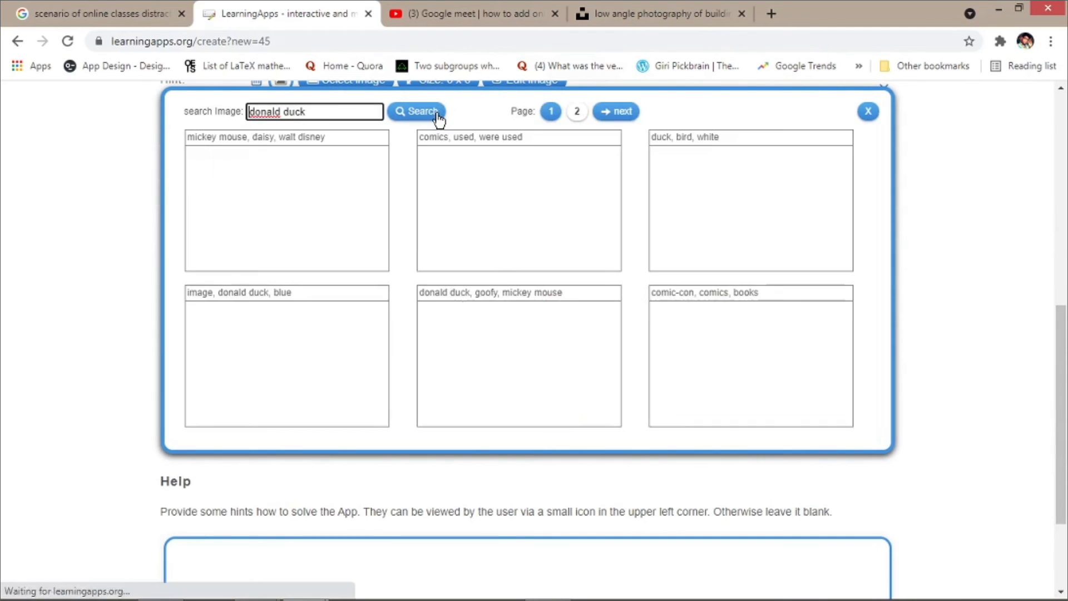
pyautogui.click(356, 179)
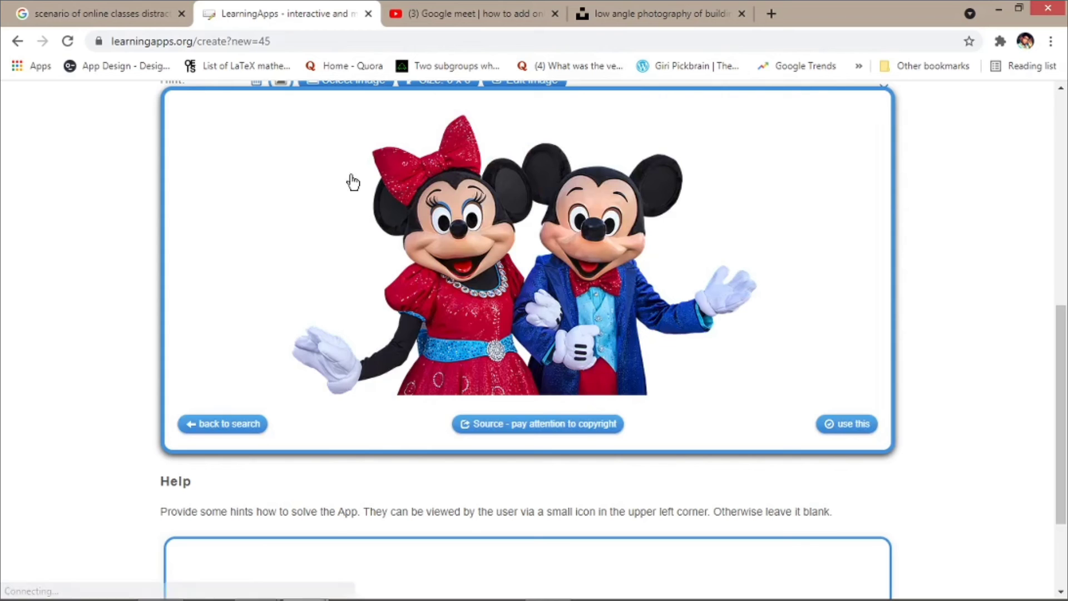
pyautogui.click(850, 421)
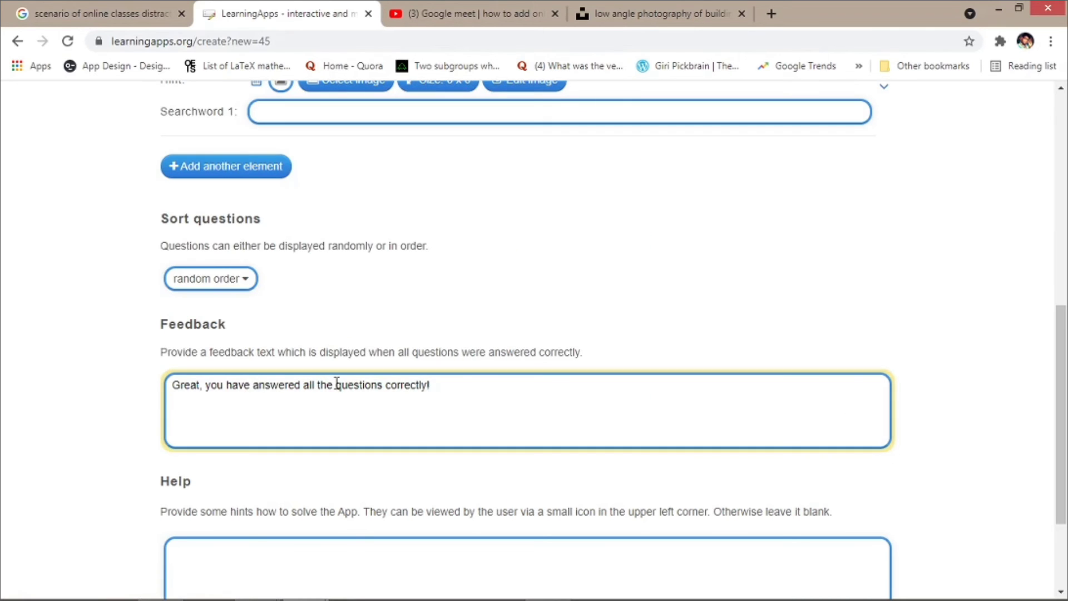
# Enter "mickey" as searchword 1 for the image hint
pyautogui.scroll(2, 723, 334)
pyautogui.click(345, 234)
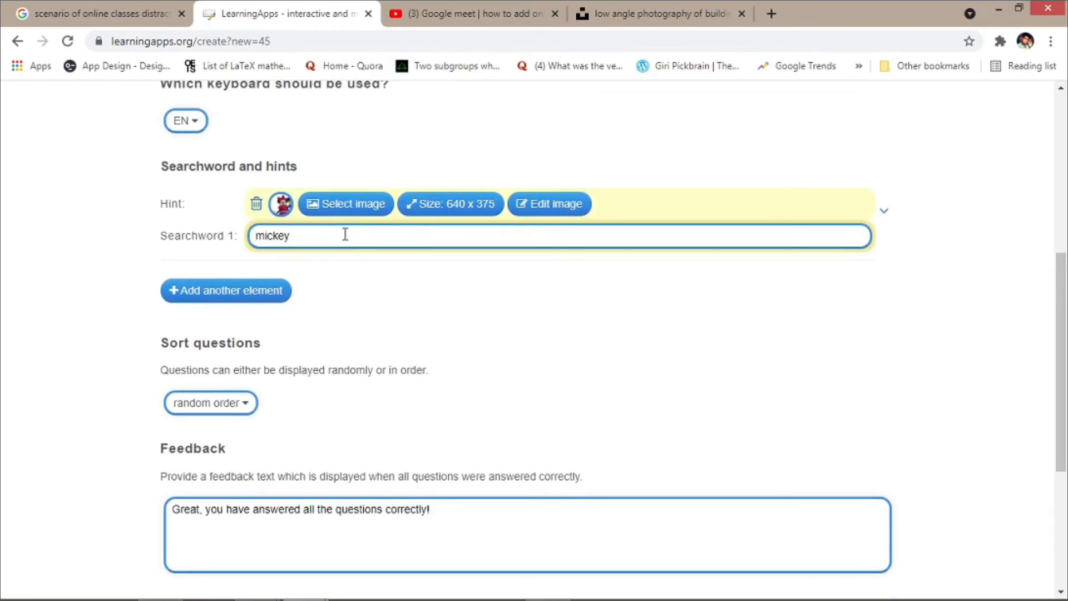
pyautogui.write('mickey')
# Add a second element with the text hint "mouse" and searchword "mouse", and preview the finished app
pyautogui.click(226, 290)
pyautogui.click(276, 285)
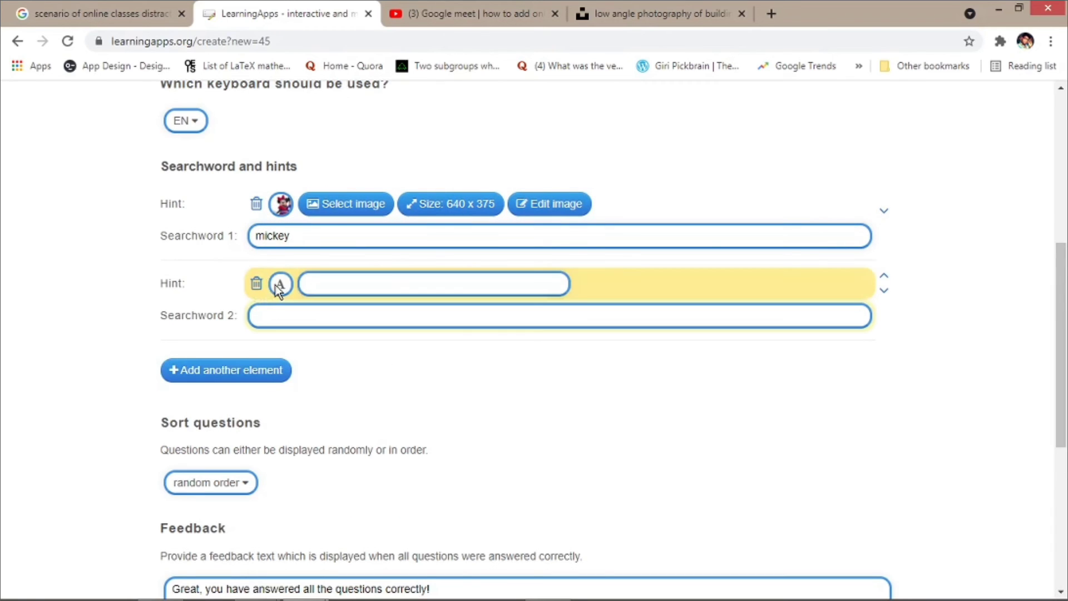
pyautogui.write('mouse')
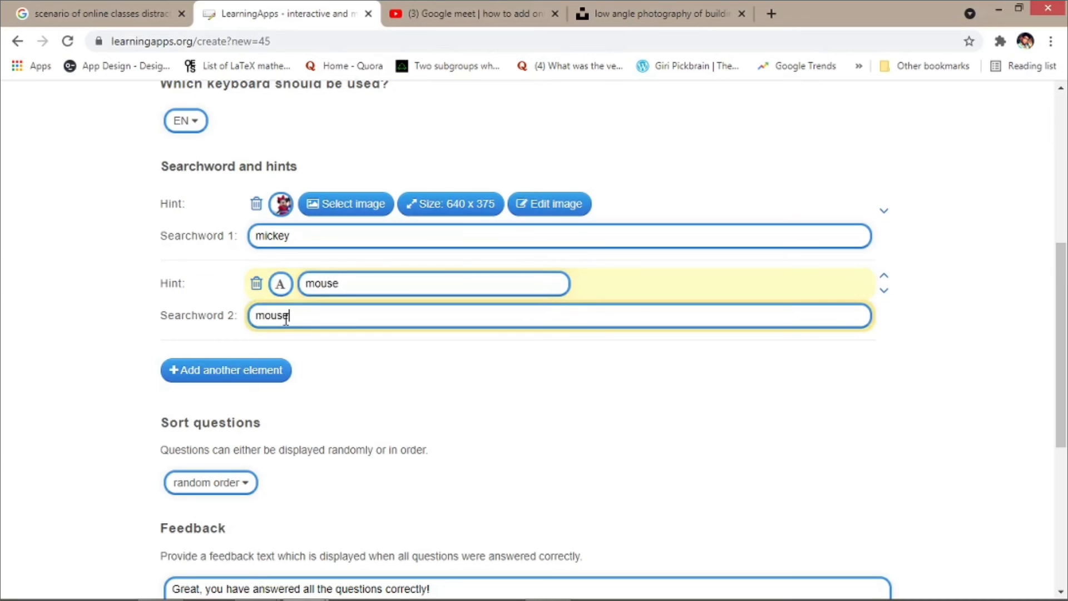
pyautogui.scroll(-6, 723, 445)
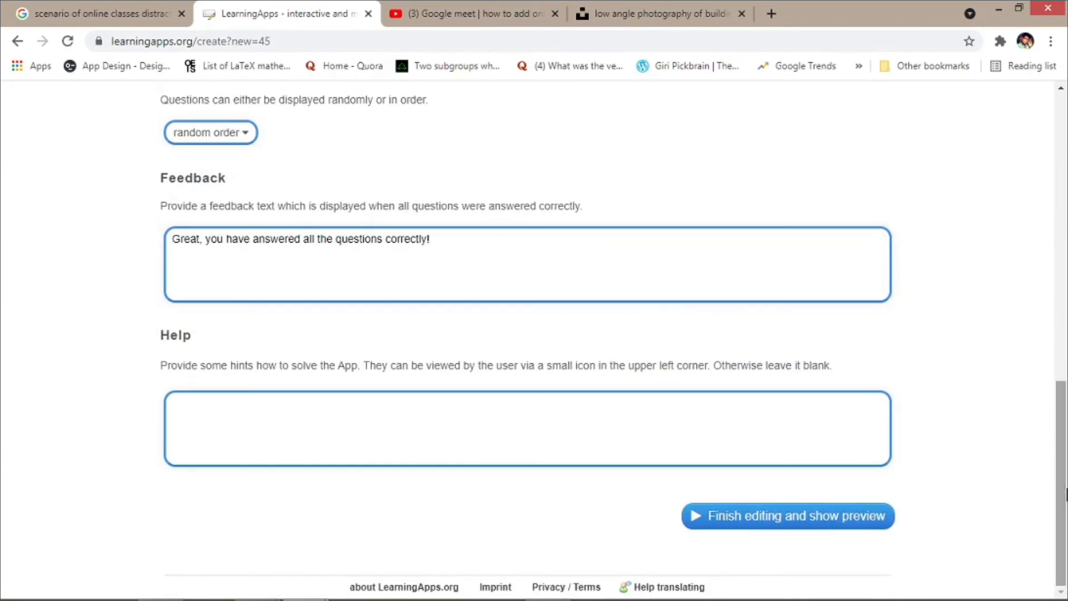
pyautogui.click(872, 518)
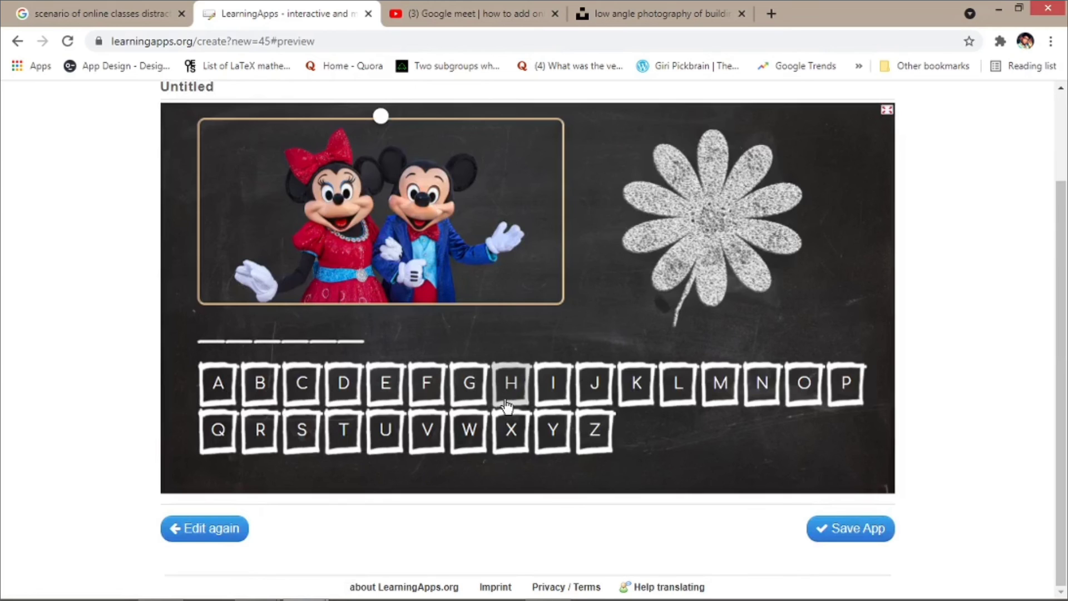
# Play the Mickey and Minnie image round, guessing M, I, X, E, B, R, Q, A, N, P, C, K and Y
pyautogui.click(716, 392)
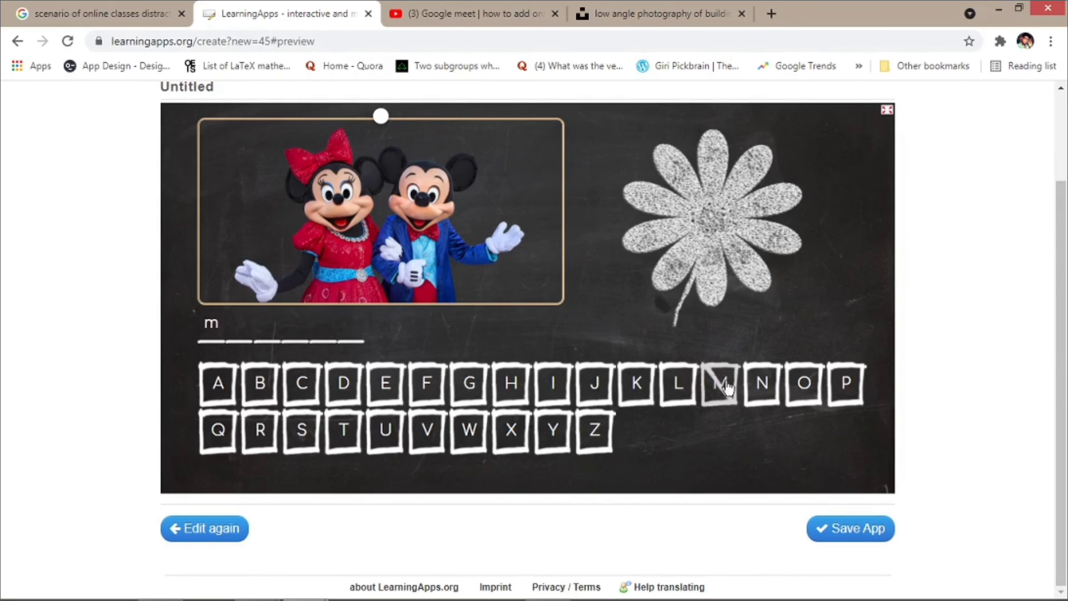
pyautogui.click(550, 382)
pyautogui.click(515, 430)
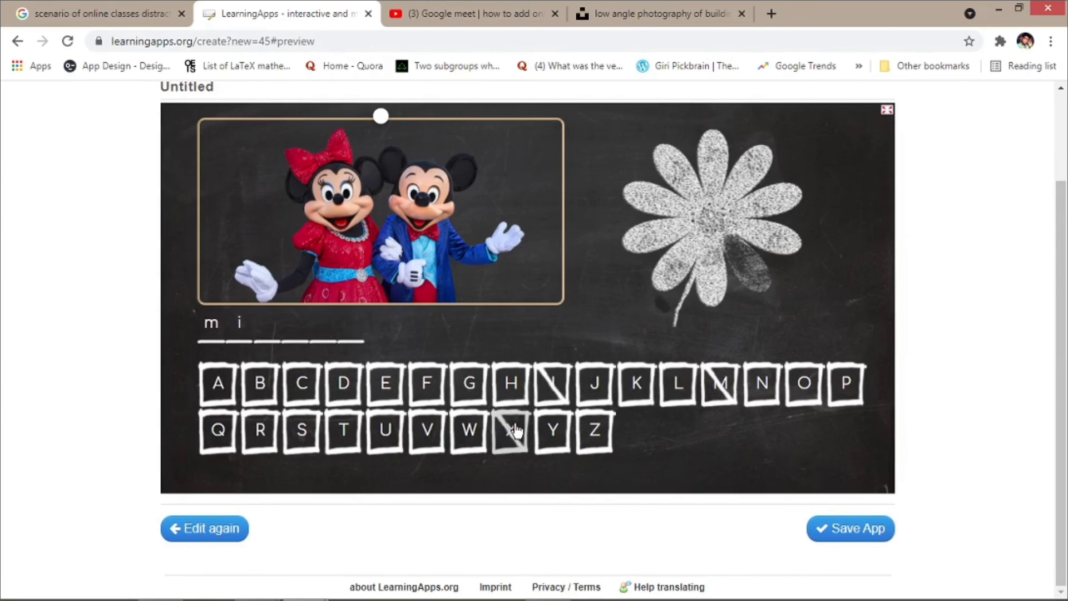
pyautogui.click(385, 384)
pyautogui.click(275, 392)
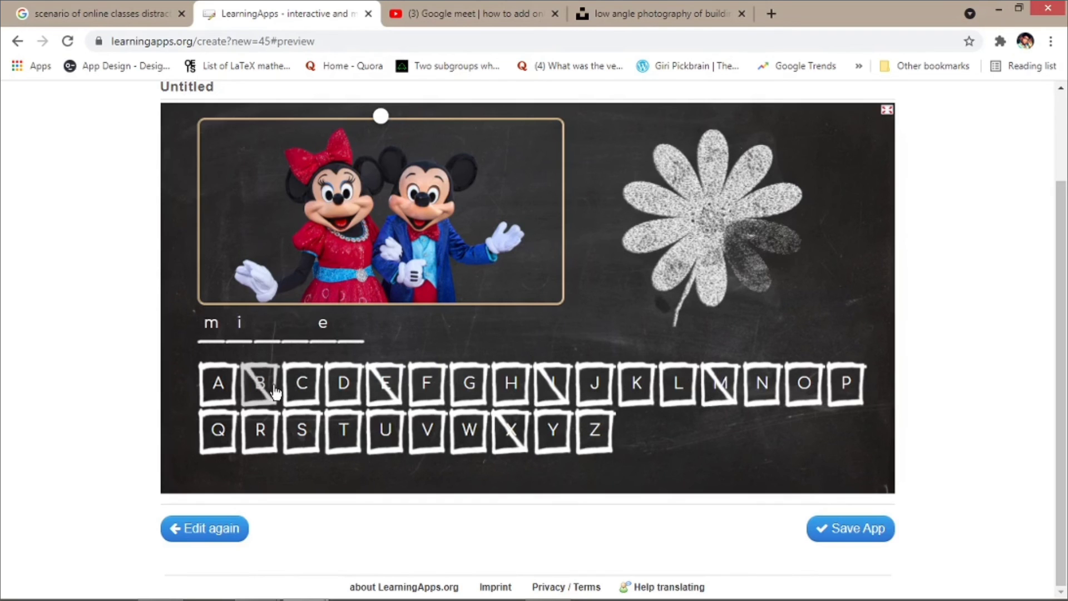
pyautogui.click(257, 428)
pyautogui.click(220, 429)
pyautogui.click(220, 398)
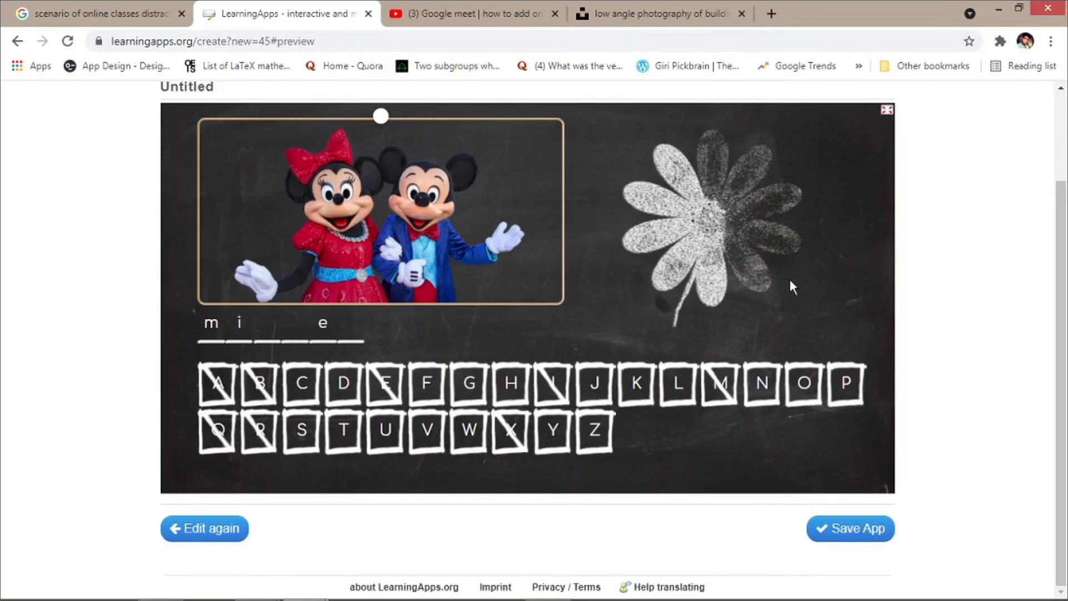
pyautogui.click(759, 392)
pyautogui.click(845, 392)
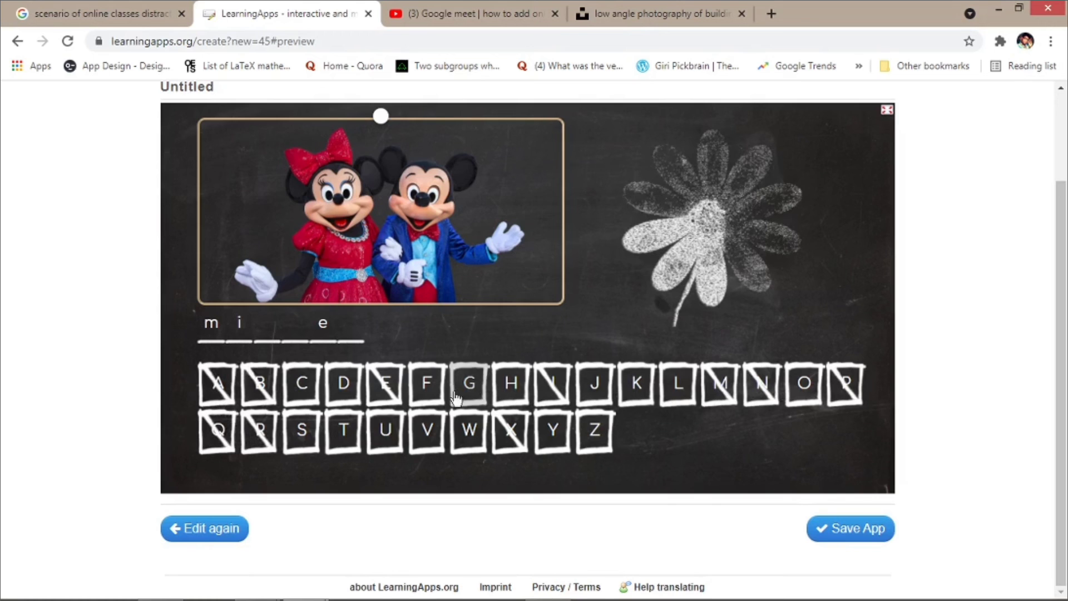
pyautogui.click(302, 389)
pyautogui.click(623, 395)
pyautogui.click(551, 431)
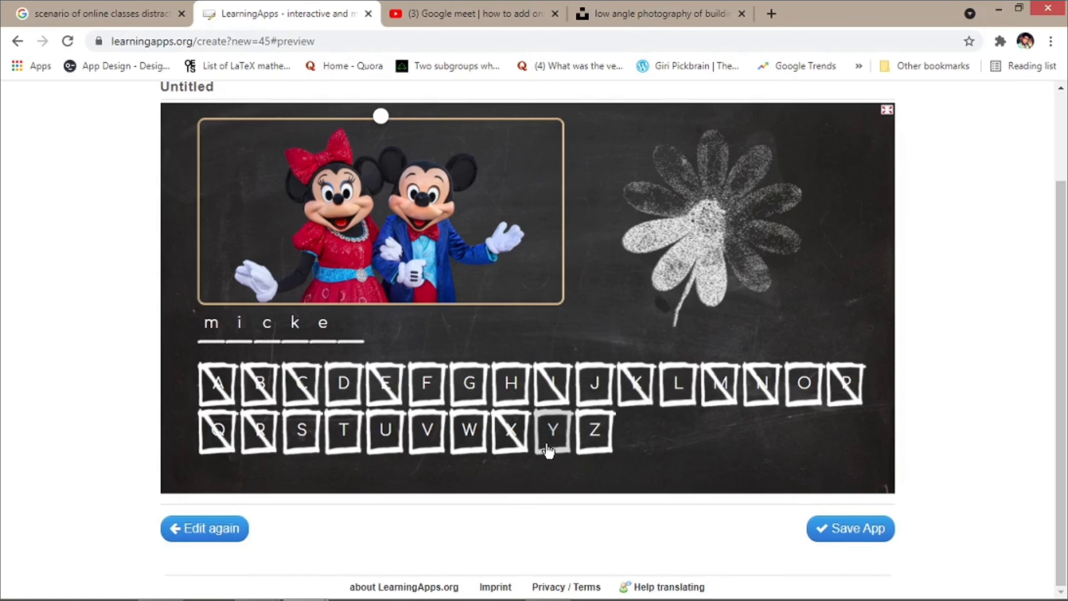
pyautogui.click(545, 440)
# Save the Guess the word app and create a new app from the "Where is what?" template
pyautogui.click(843, 526)
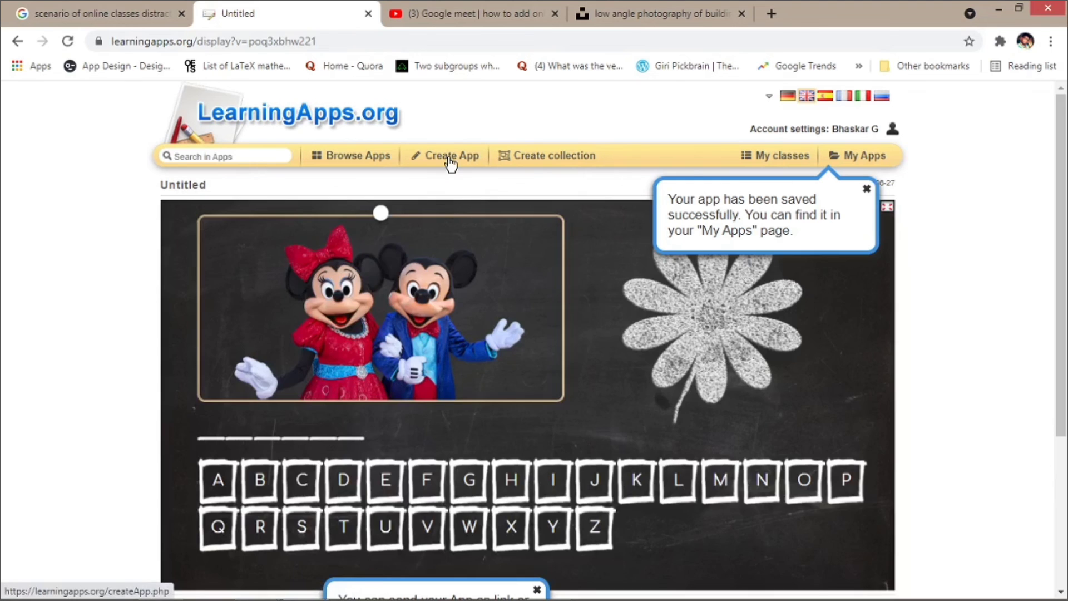
pyautogui.click(450, 158)
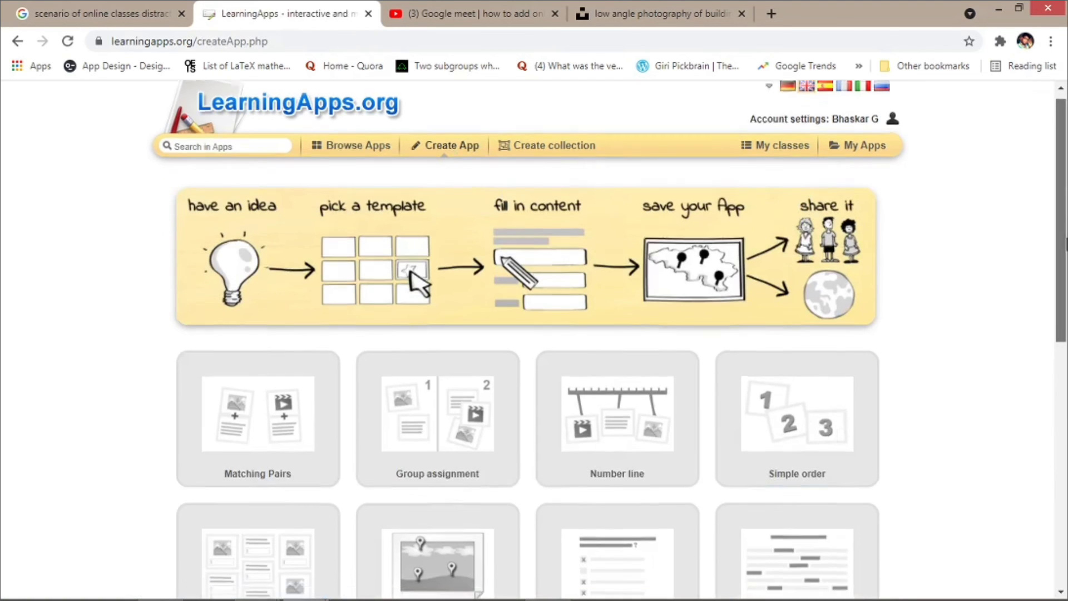
pyautogui.scroll(-10, 534, 334)
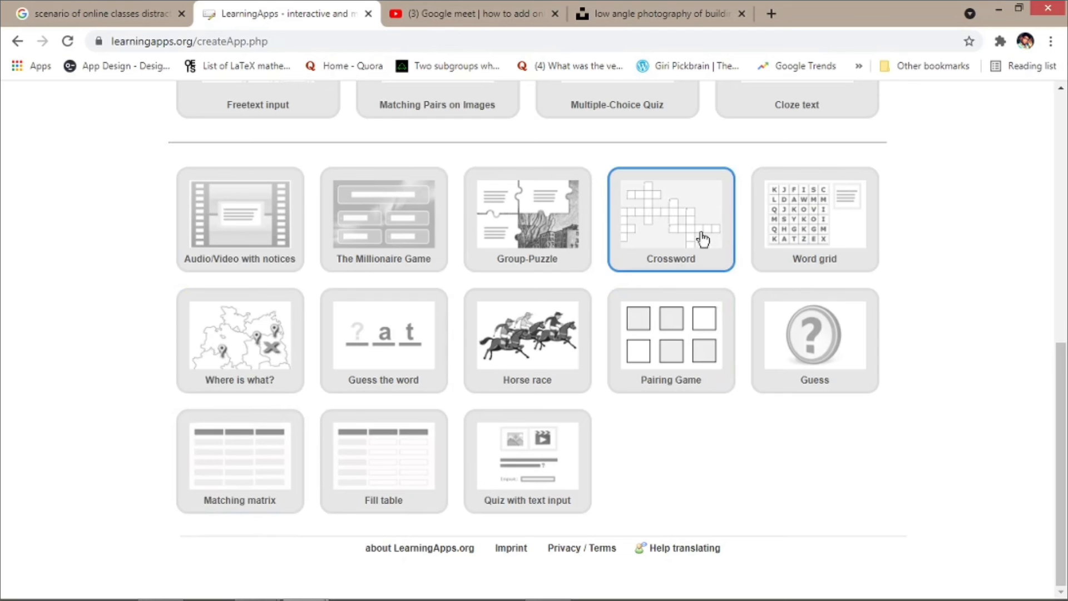
pyautogui.click(216, 351)
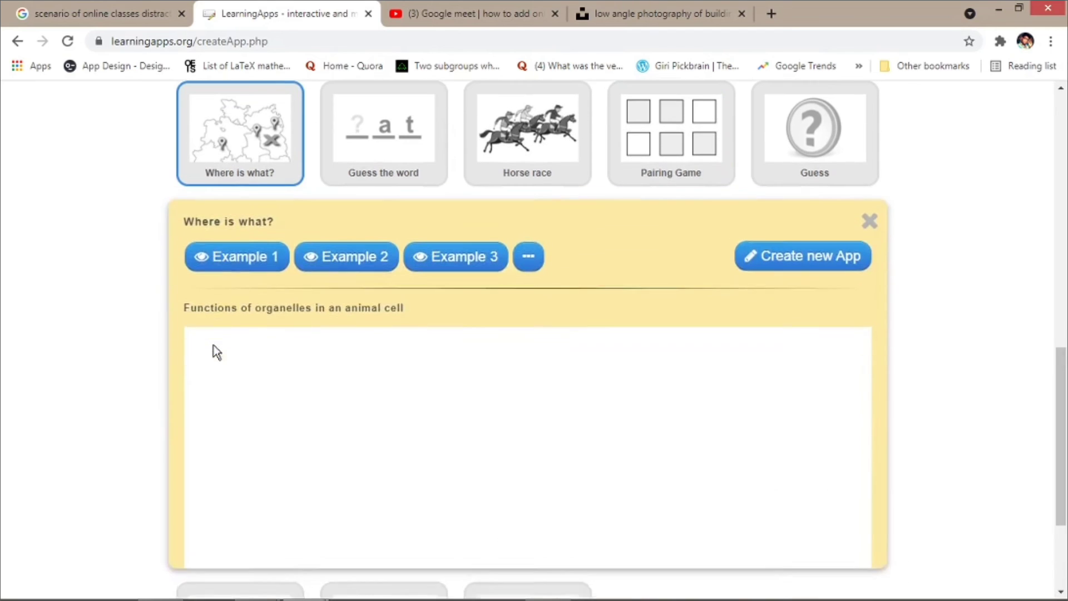
pyautogui.click(758, 278)
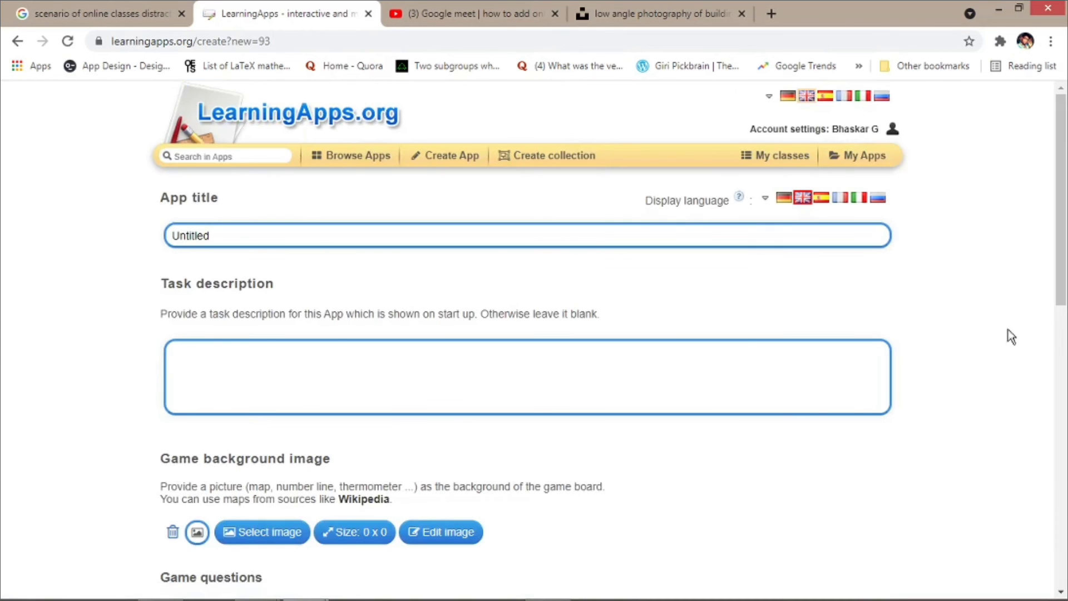
# Search images for "india map" and use the coloured map of Indian states as the game background image
pyautogui.moveTo(1061, 212); pyautogui.dragTo(1062, 256)
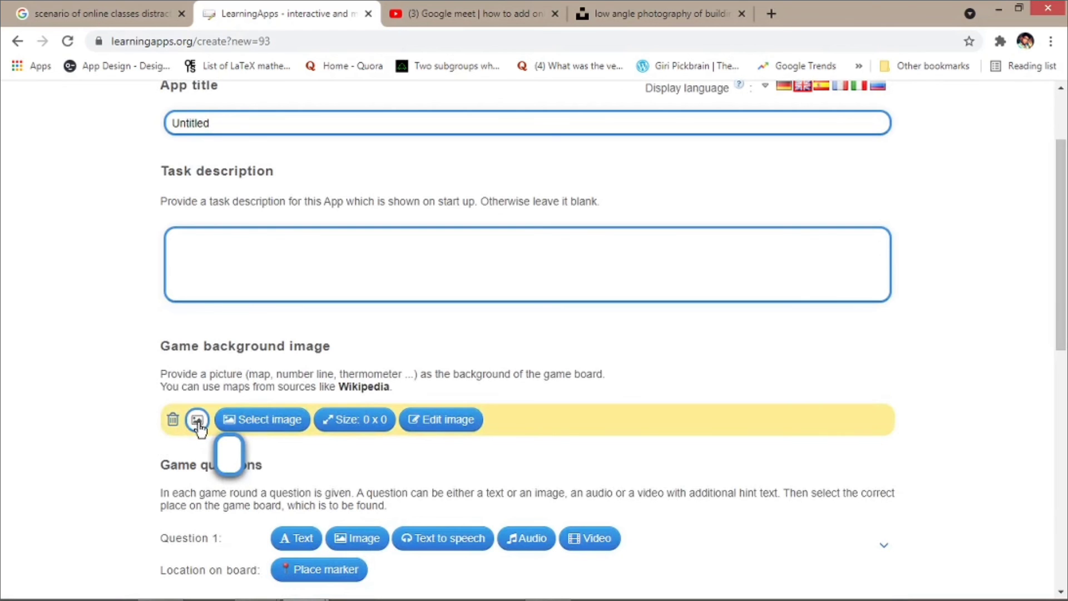
pyautogui.click(237, 421)
pyautogui.moveTo(1060, 312); pyautogui.dragTo(1060, 456)
pyautogui.click(310, 268)
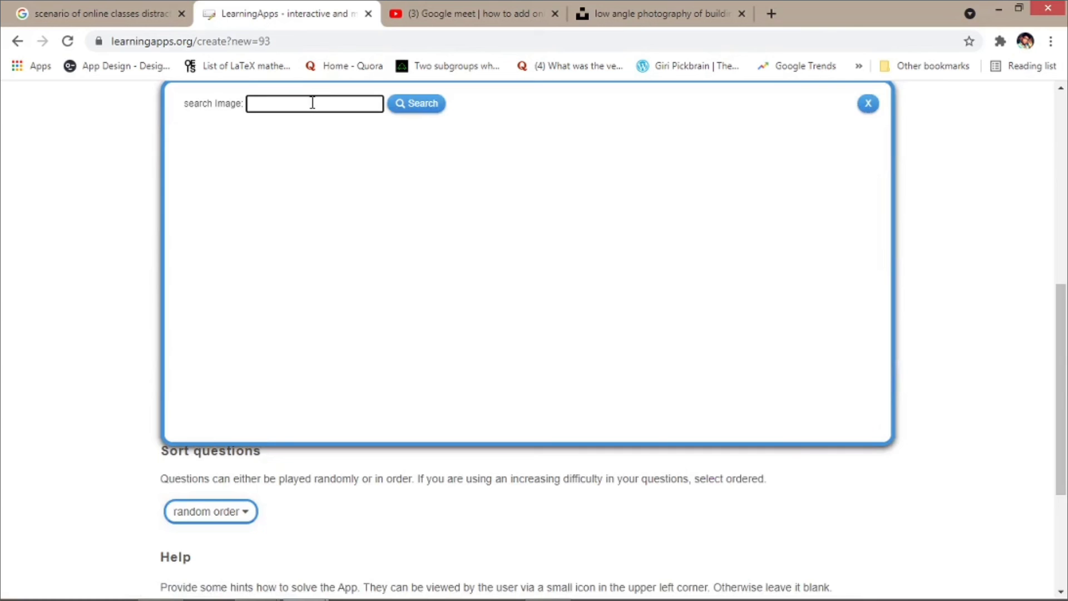
pyautogui.write('india map')
pyautogui.click(308, 133)
pyautogui.click(398, 105)
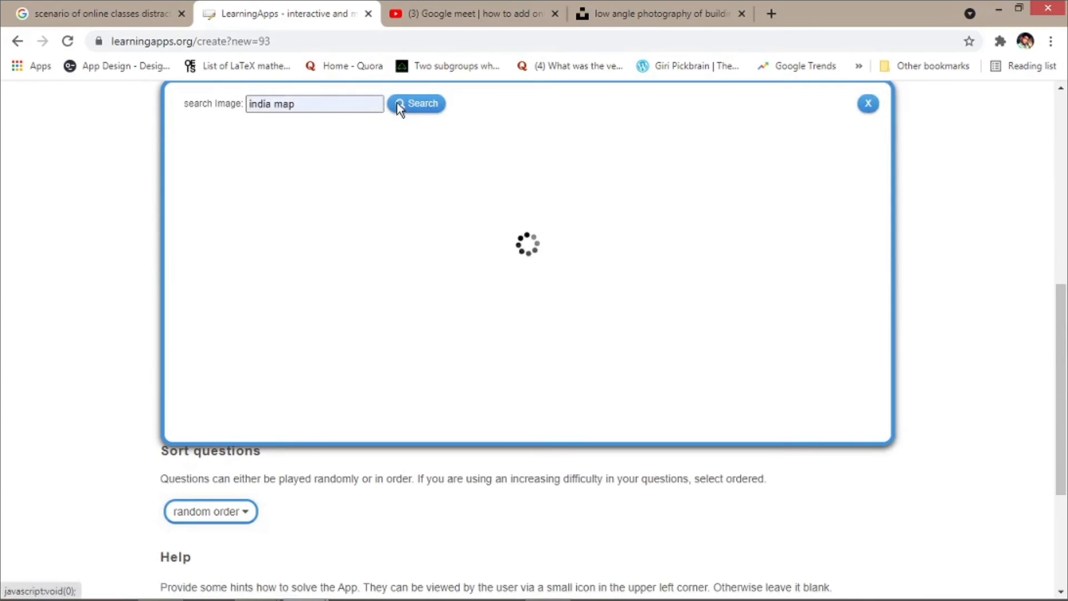
pyautogui.click(745, 342)
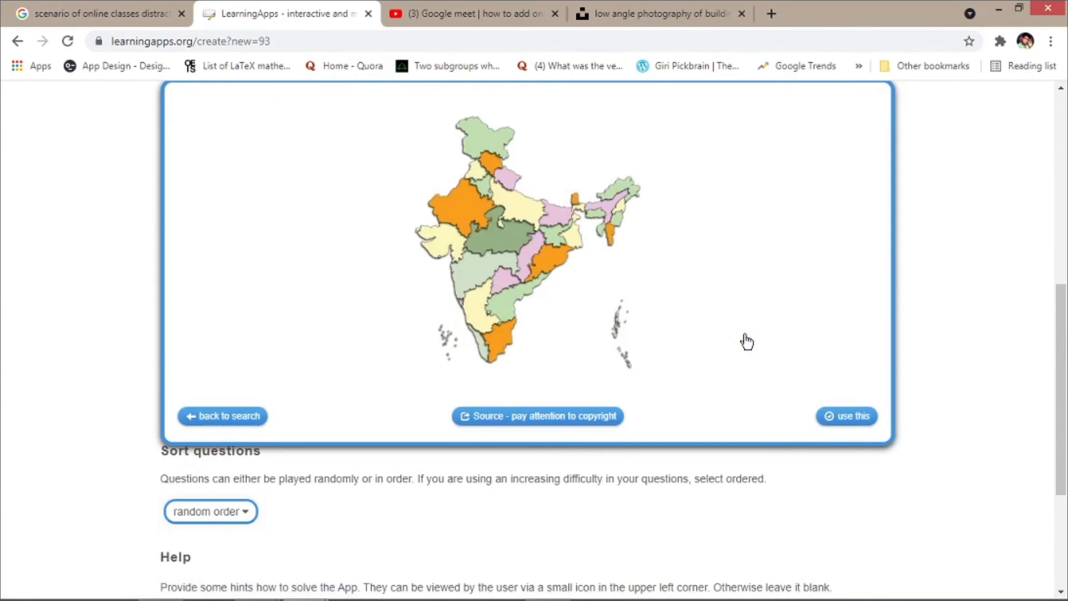
pyautogui.click(841, 415)
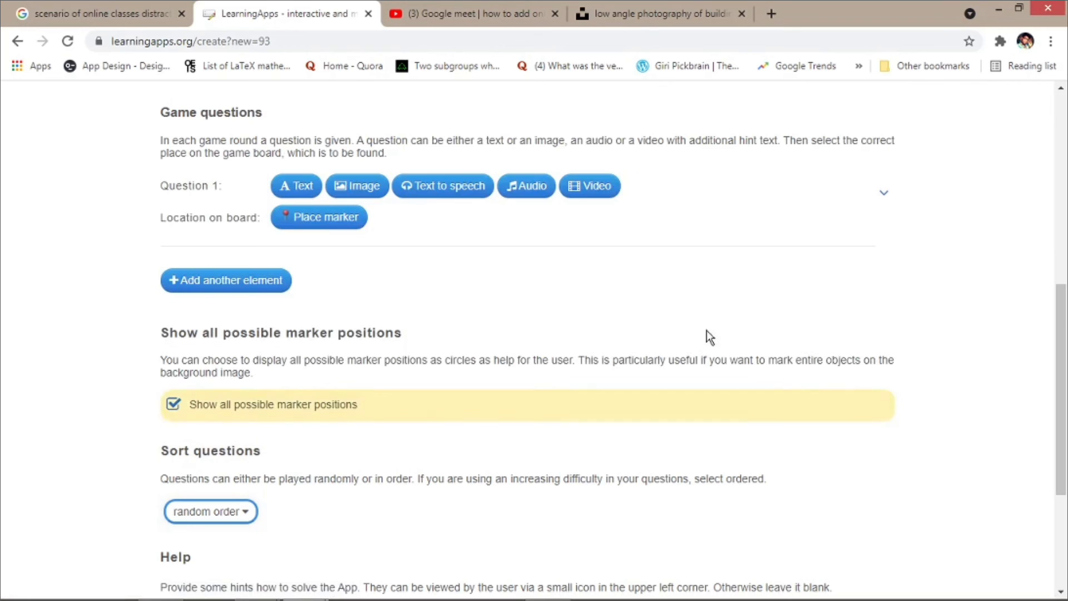
# Enter "kerala" as the text of question 1 and save its marker on Kerala on the India map
pyautogui.click(308, 185)
pyautogui.write('kerala')
pyautogui.click(310, 217)
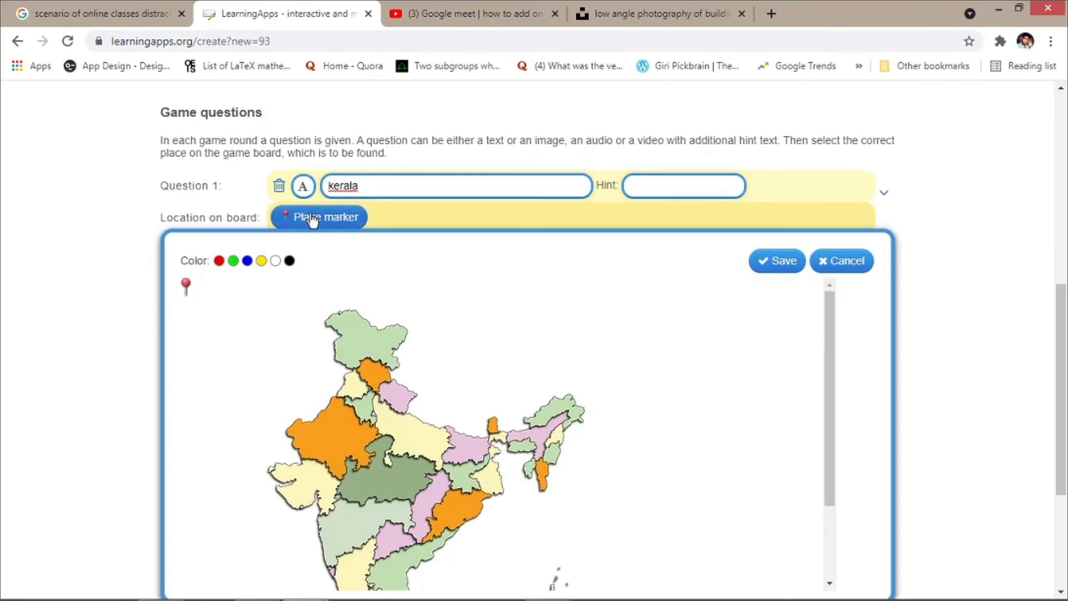
pyautogui.moveTo(1052, 357); pyautogui.dragTo(1051, 398)
pyautogui.moveTo(835, 305); pyautogui.dragTo(834, 375)
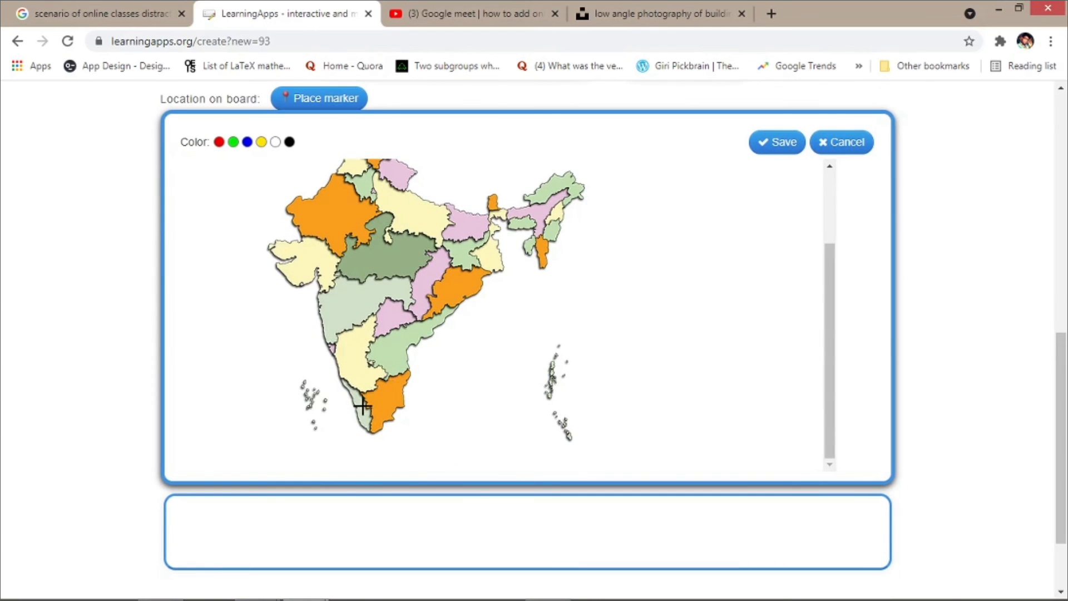
pyautogui.click(777, 149)
# Add question 2 with the text "andhra" and save its marker on the map's Andhra region
pyautogui.click(227, 161)
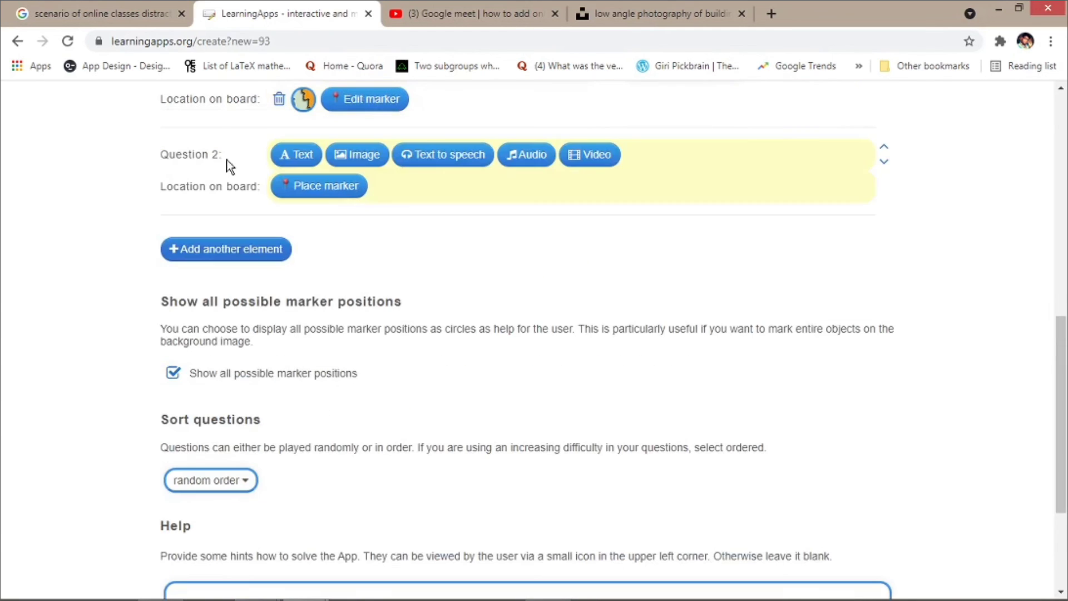
pyautogui.click(286, 161)
pyautogui.write('andhra')
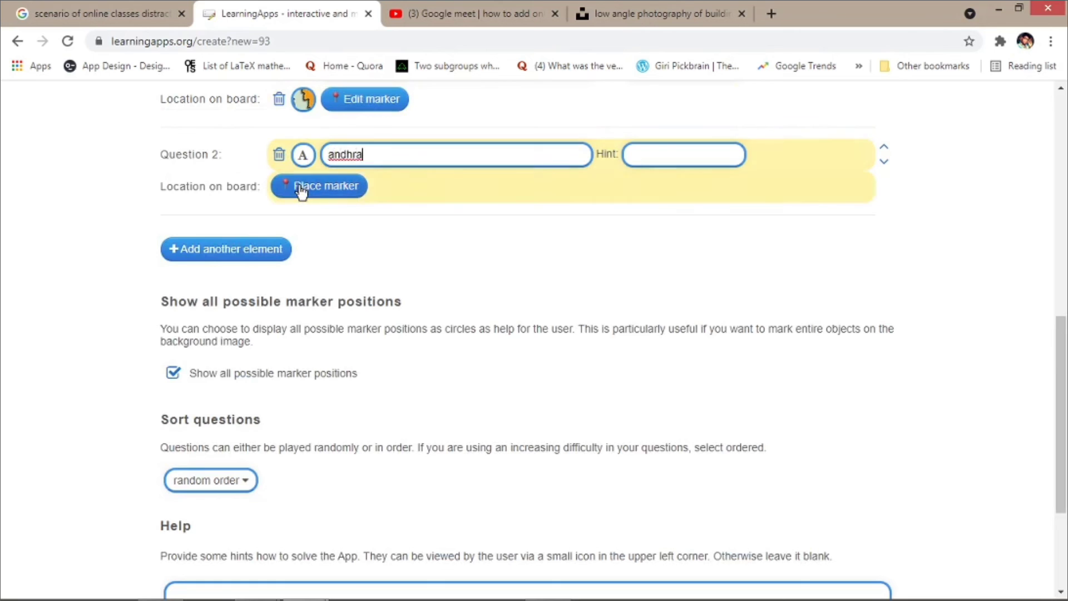
pyautogui.click(295, 185)
pyautogui.click(777, 230)
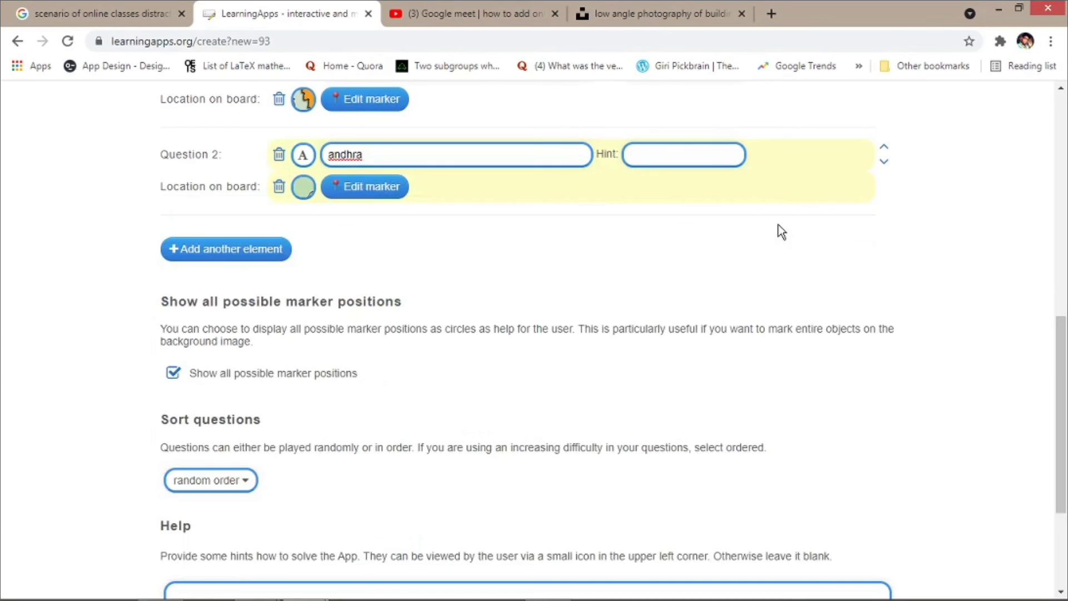
# Add question 3 with the text "tamil nadu" and save its marker on the orange southern state
pyautogui.click(278, 247)
pyautogui.click(284, 244)
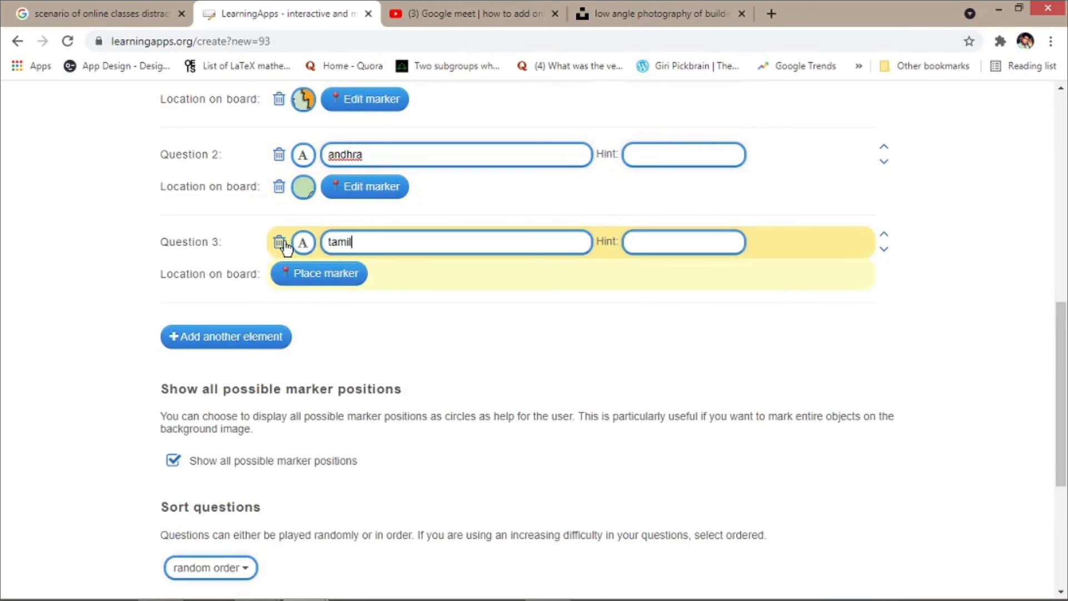
pyautogui.click(311, 272)
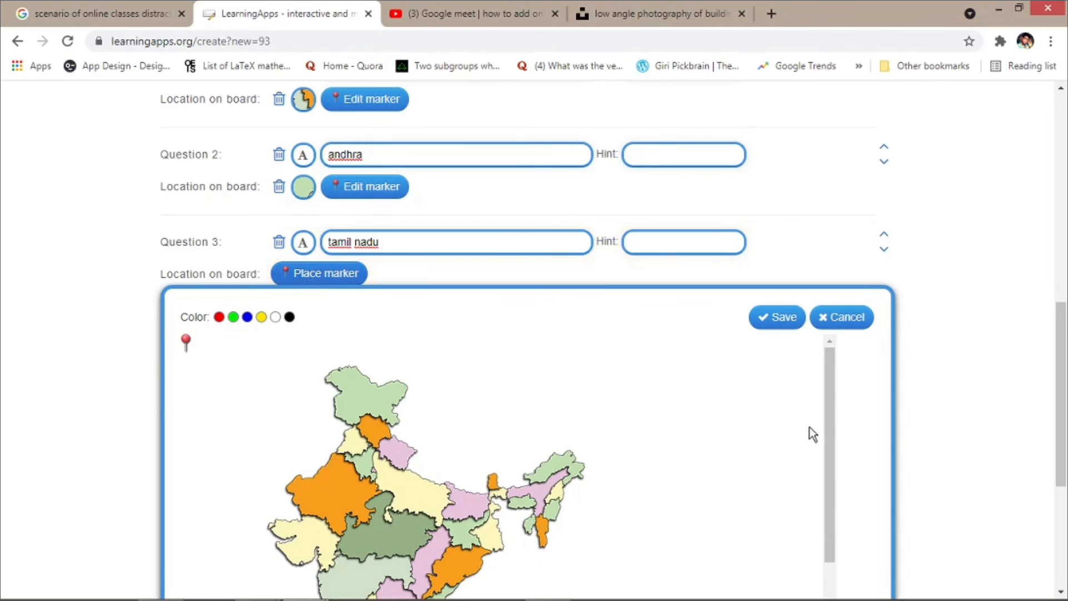
pyautogui.moveTo(829, 429); pyautogui.dragTo(827, 525)
pyautogui.click(389, 559)
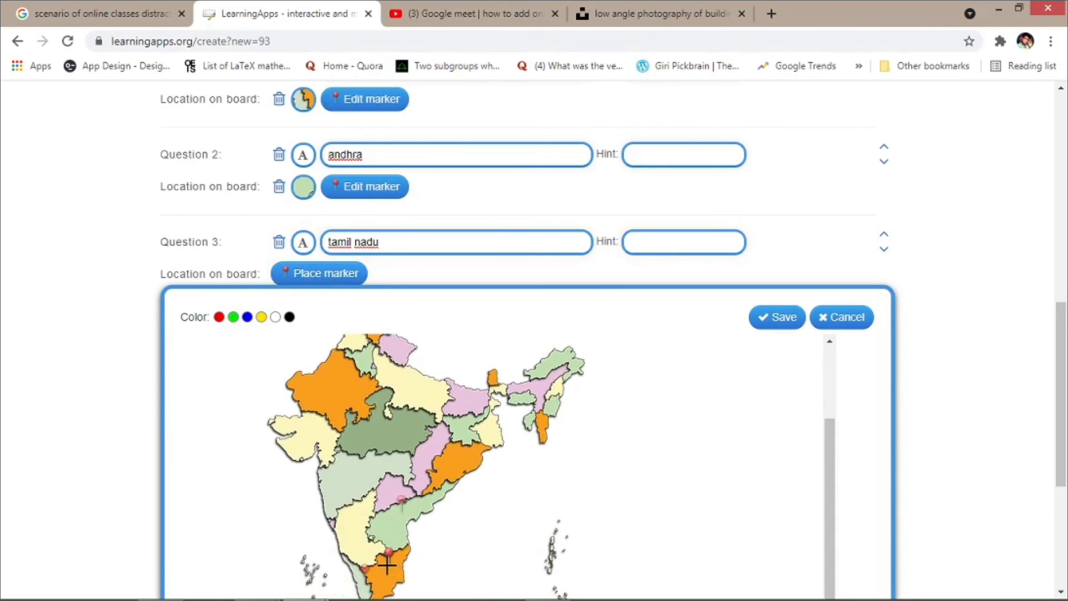
pyautogui.click(779, 329)
# Add question 4 with the text "karnataka" and save its marker on the yellow southwestern state
pyautogui.click(264, 336)
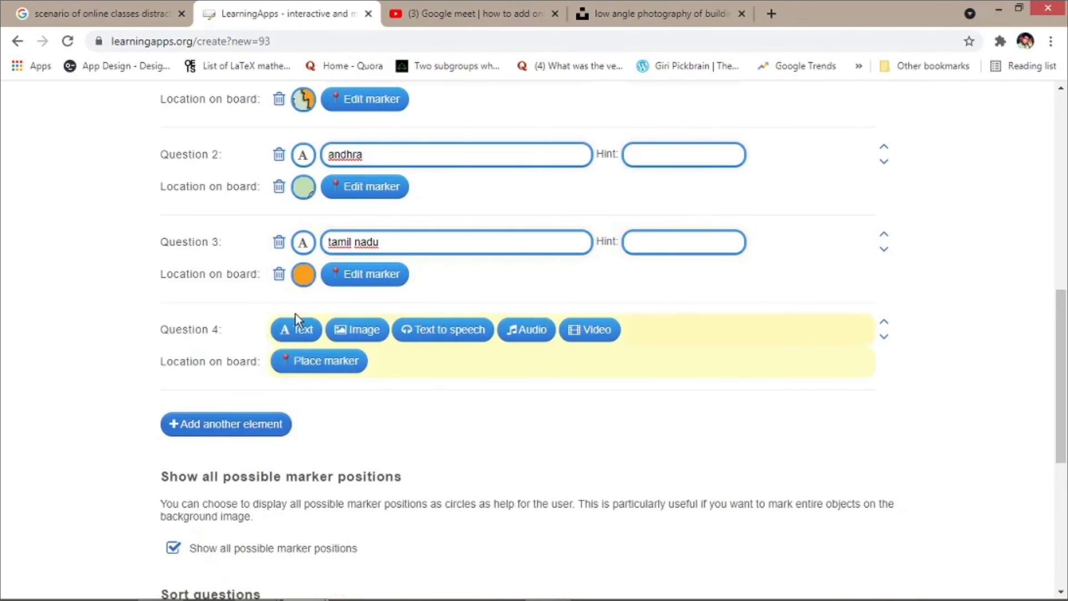
pyautogui.click(300, 332)
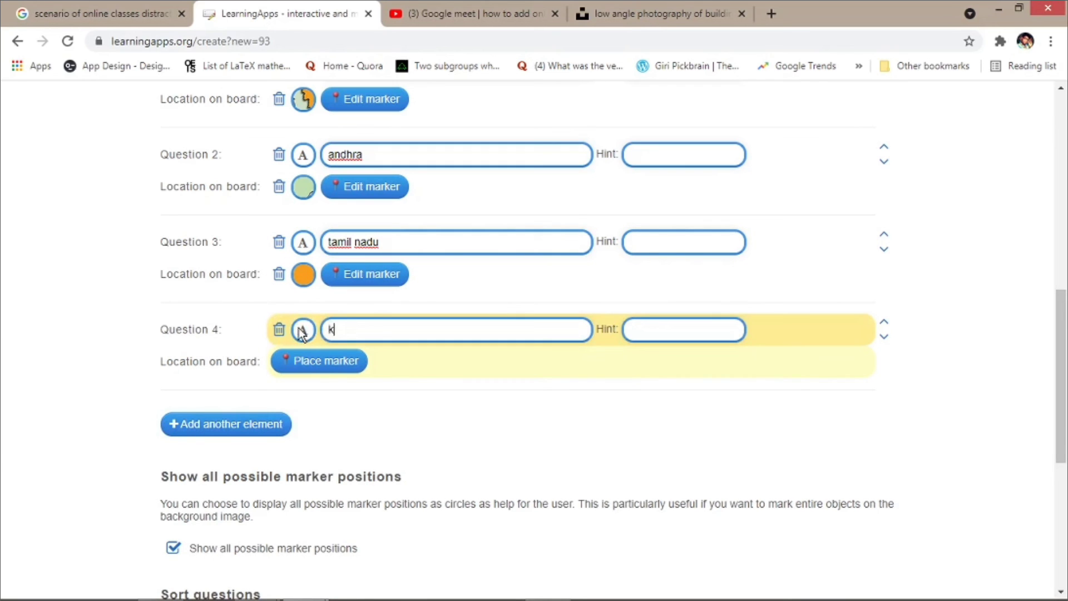
pyautogui.click(306, 363)
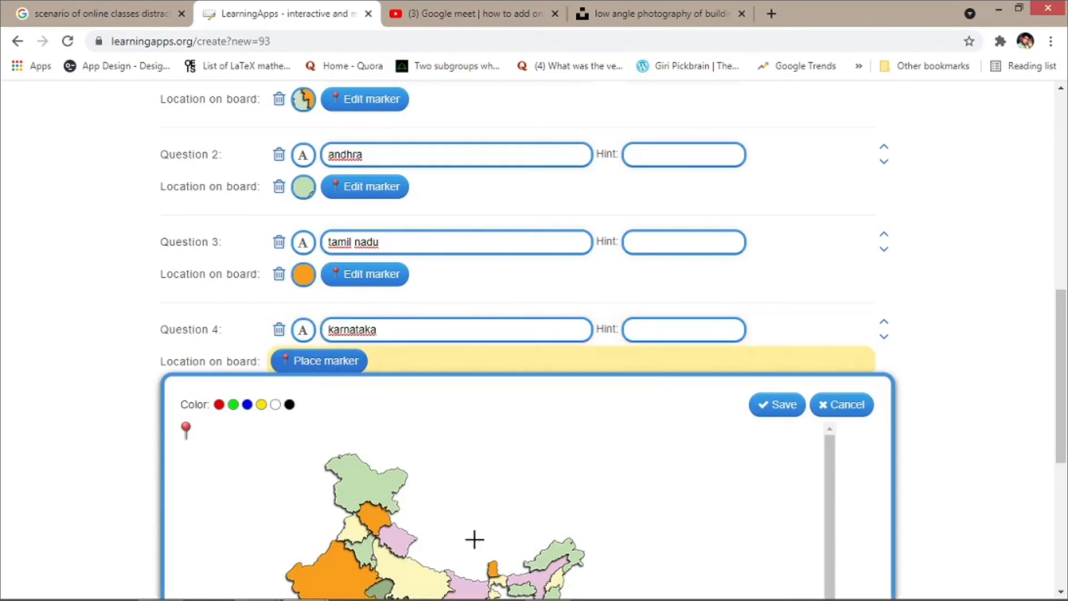
pyautogui.moveTo(835, 493); pyautogui.dragTo(834, 566)
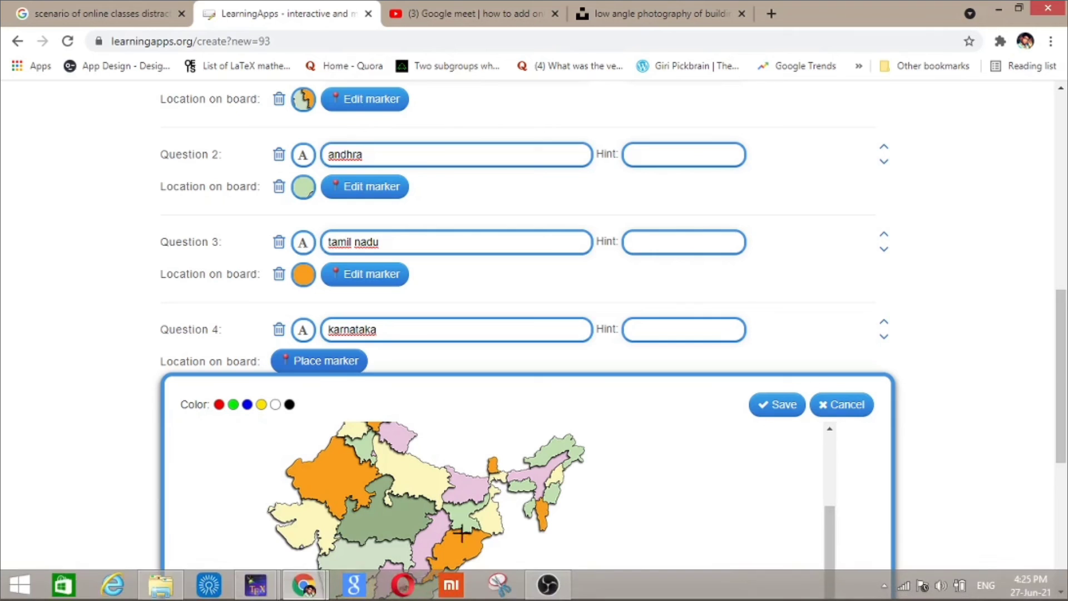
pyautogui.scroll(-3, 367, 477)
pyautogui.click(367, 477)
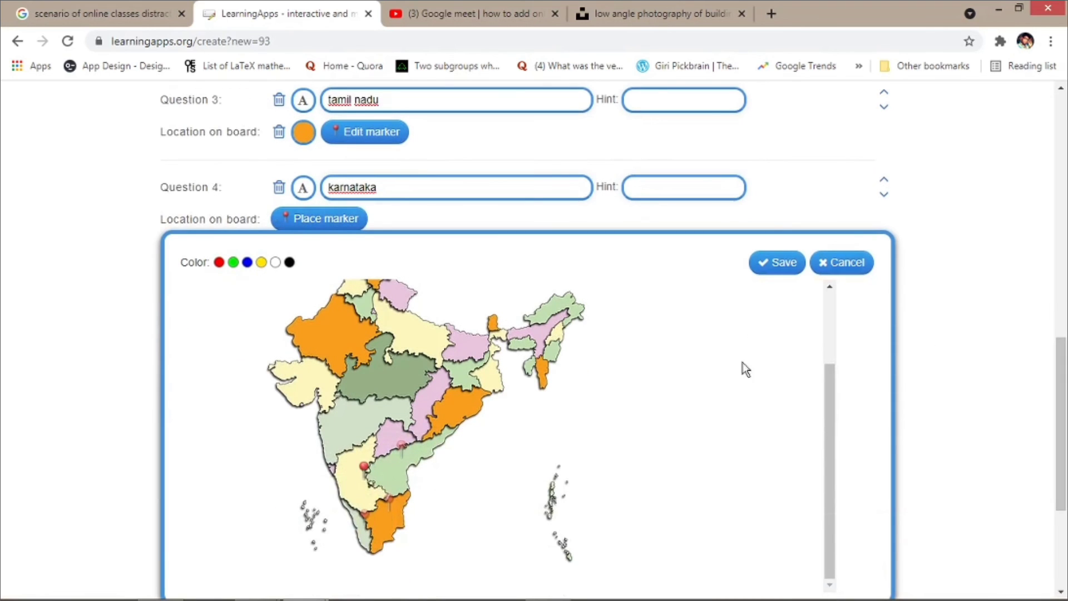
pyautogui.click(775, 263)
# Add question 5 with the text "delhi" and save its marker on the Delhi area of the India map
pyautogui.click(284, 282)
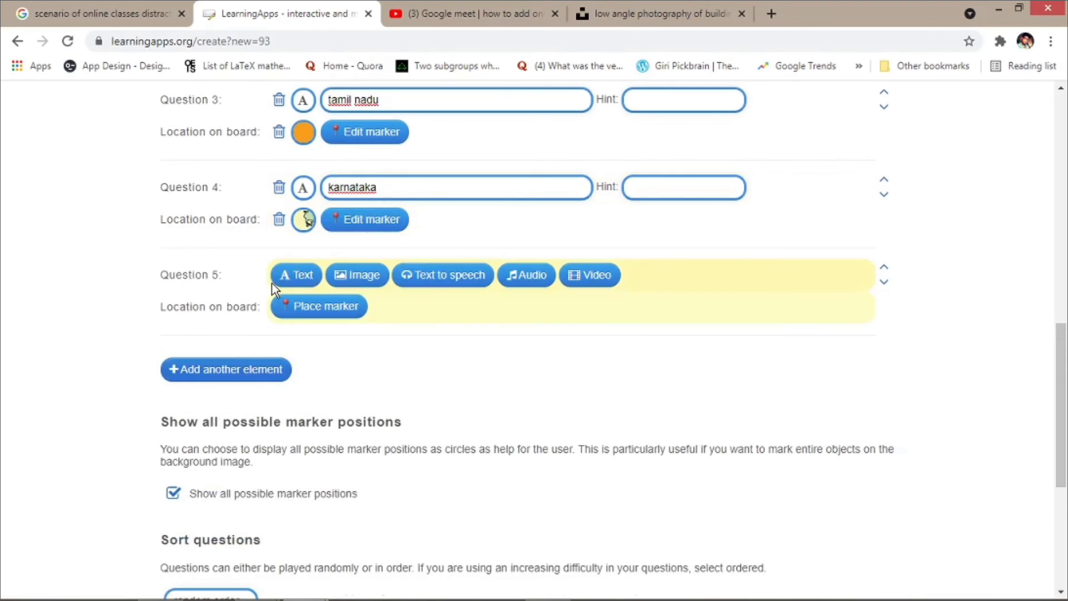
pyautogui.click(300, 276)
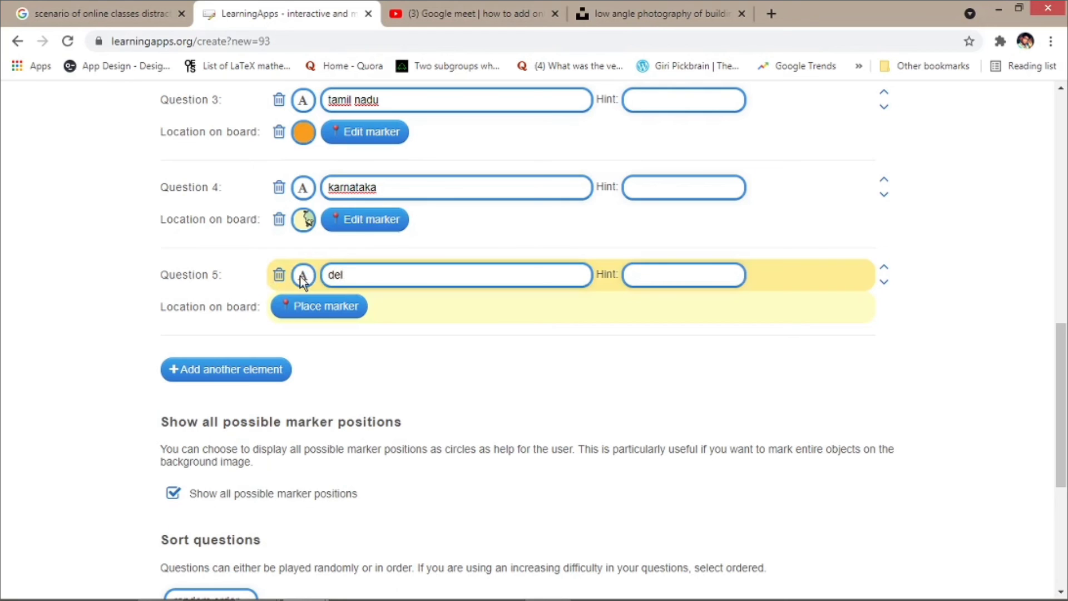
pyautogui.click(307, 307)
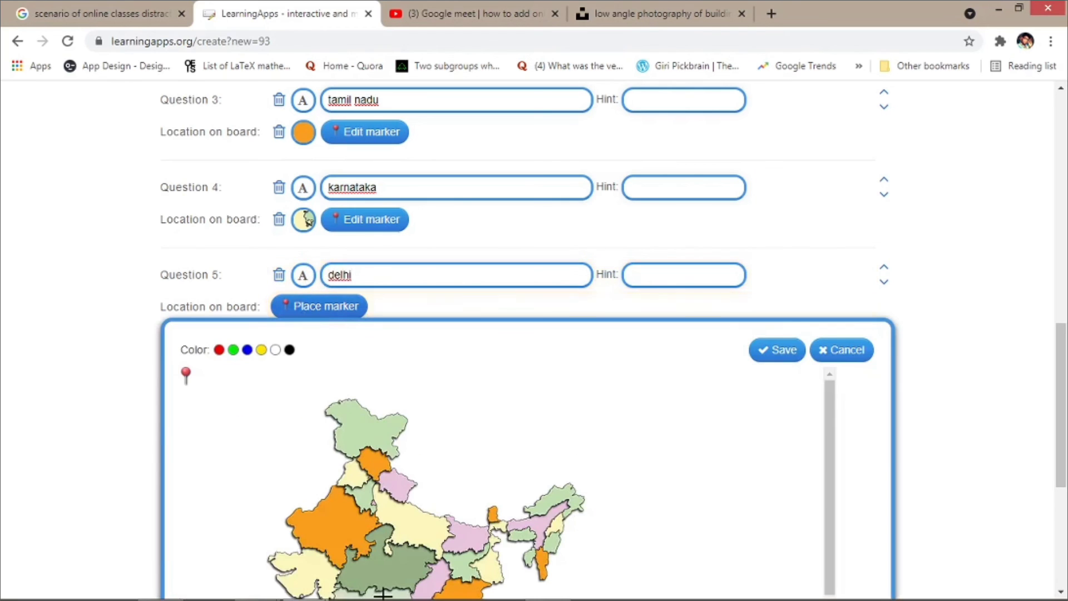
pyautogui.click(366, 501)
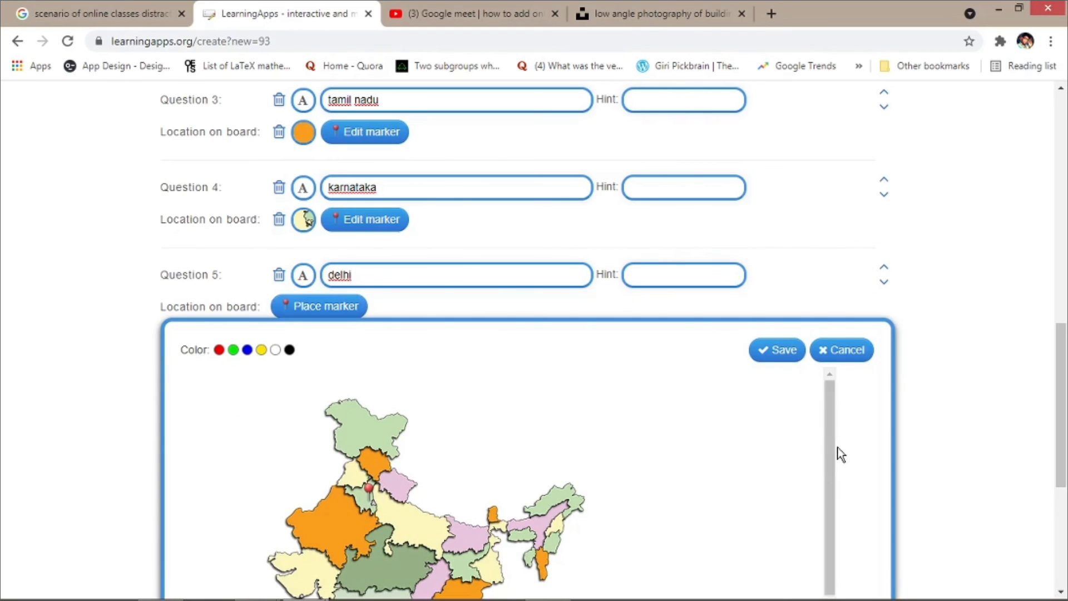
pyautogui.click(779, 350)
# Finish editing the map exercise, show its preview and start the game in single-player mode
pyautogui.scroll(-2, 1061, 412)
pyautogui.scroll(-2, 1061, 412)
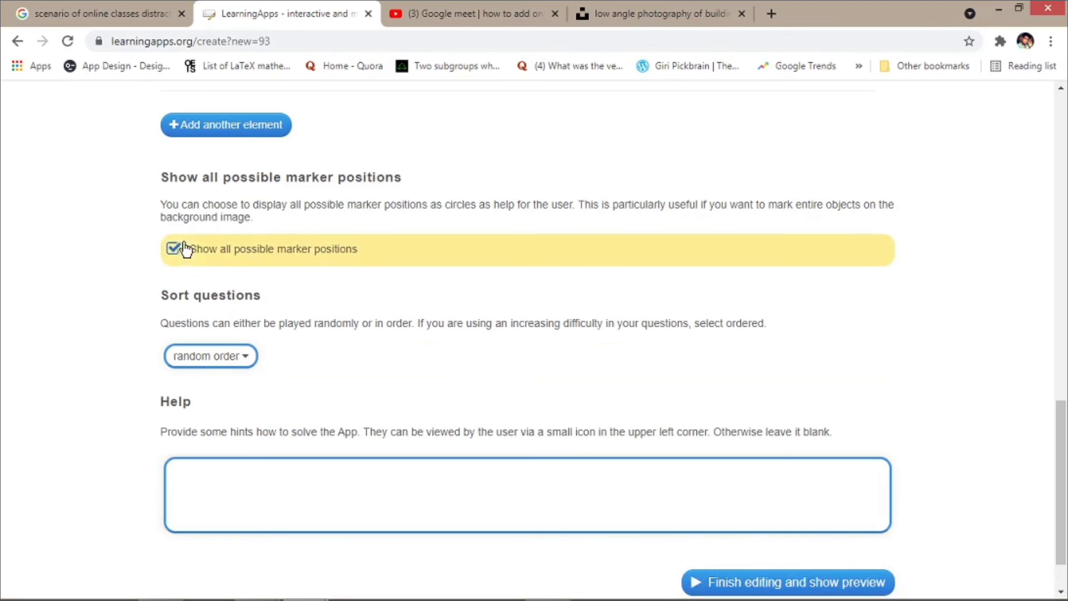
pyautogui.click(704, 587)
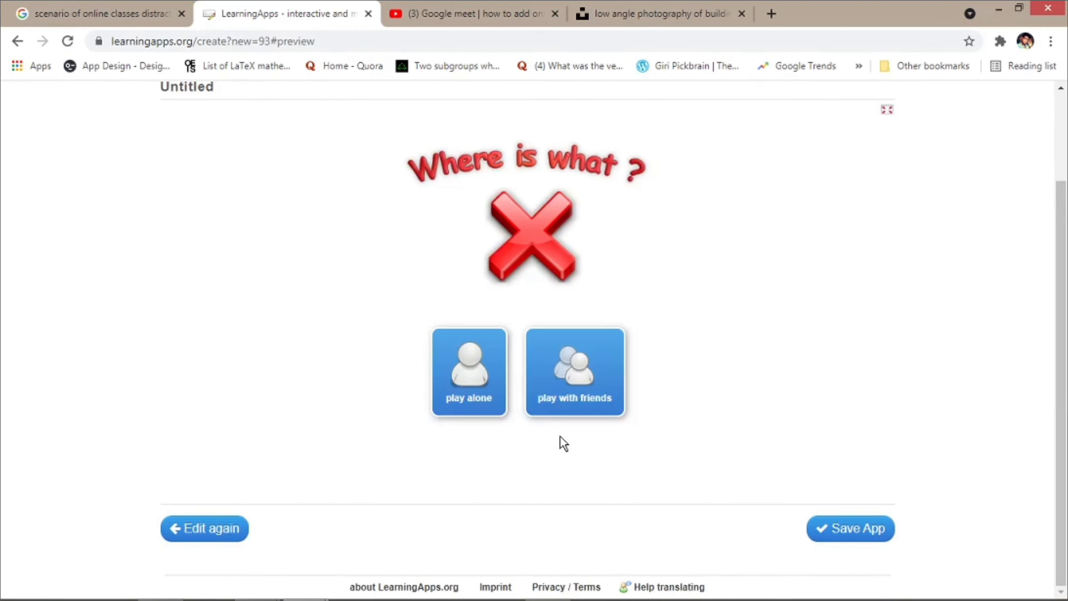
pyautogui.click(480, 388)
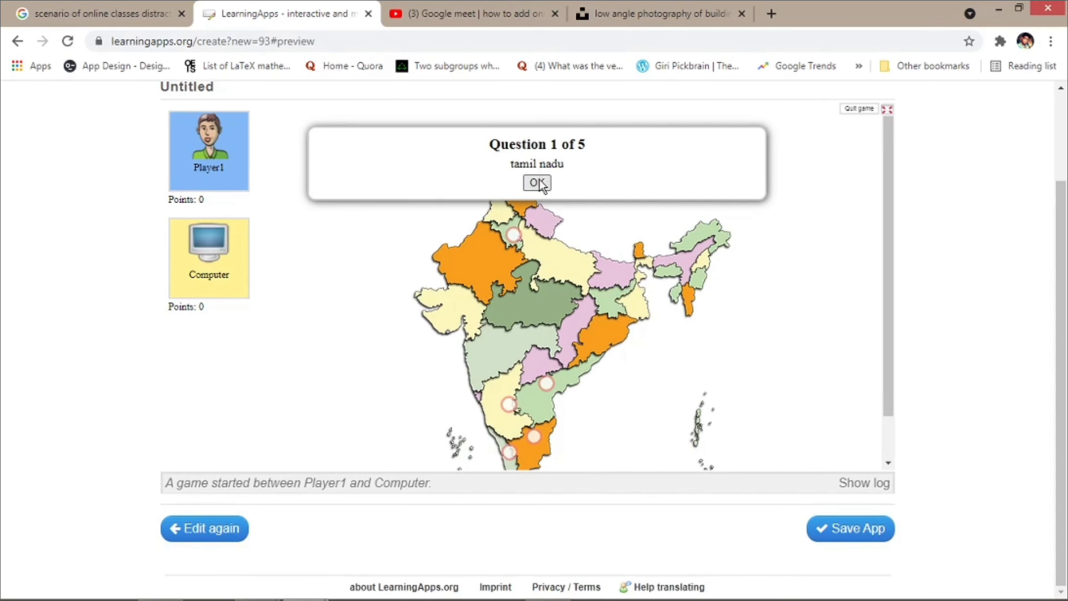
# Answer the tamil nadu, andhra and karnataka questions with their map markers, and save the app
pyautogui.click(538, 183)
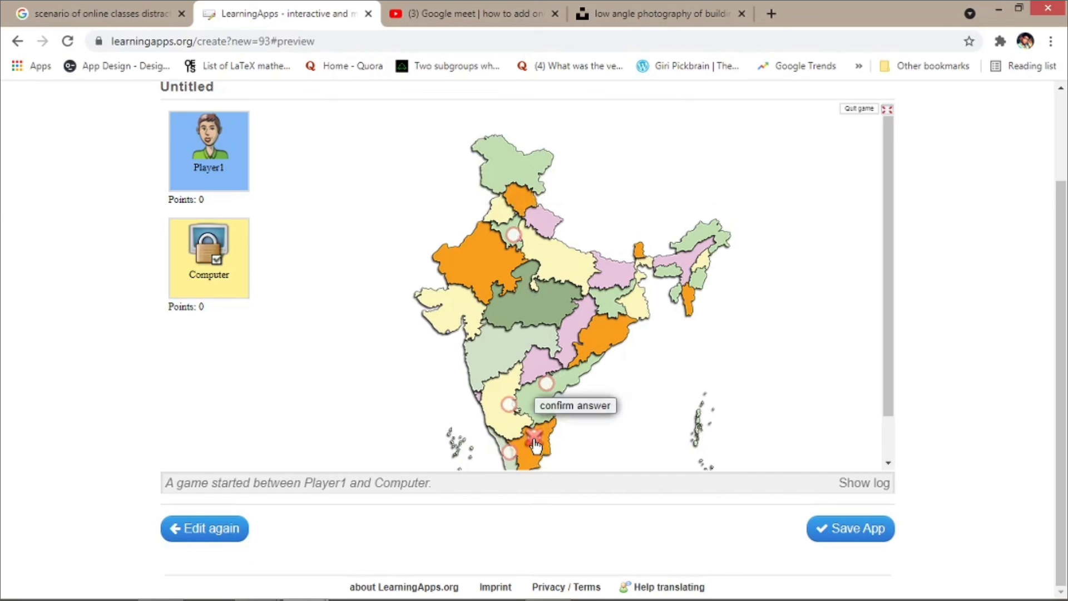
pyautogui.click(555, 408)
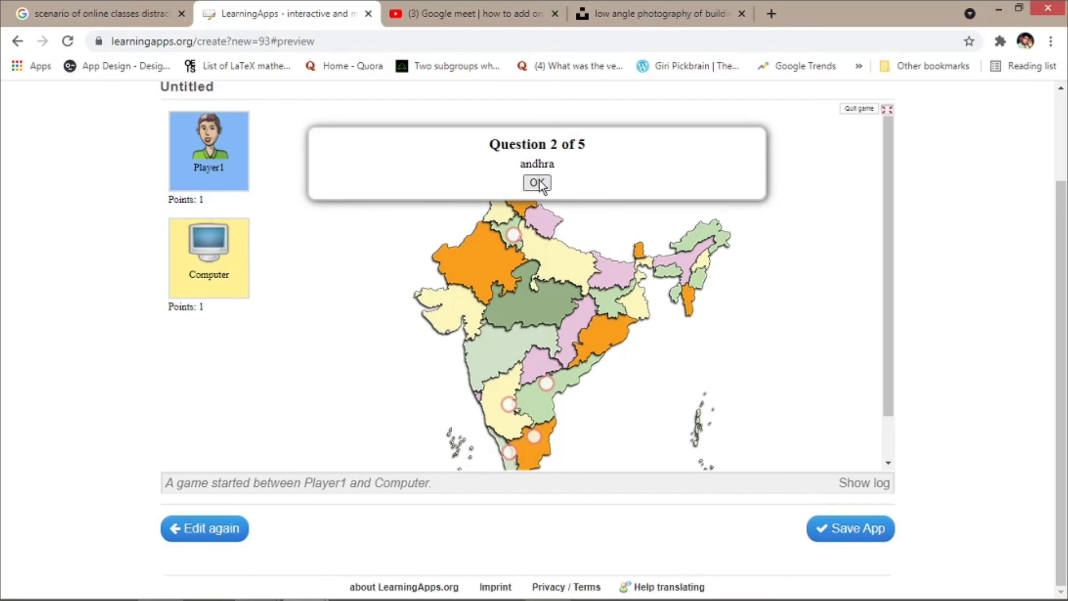
pyautogui.click(537, 183)
pyautogui.click(546, 383)
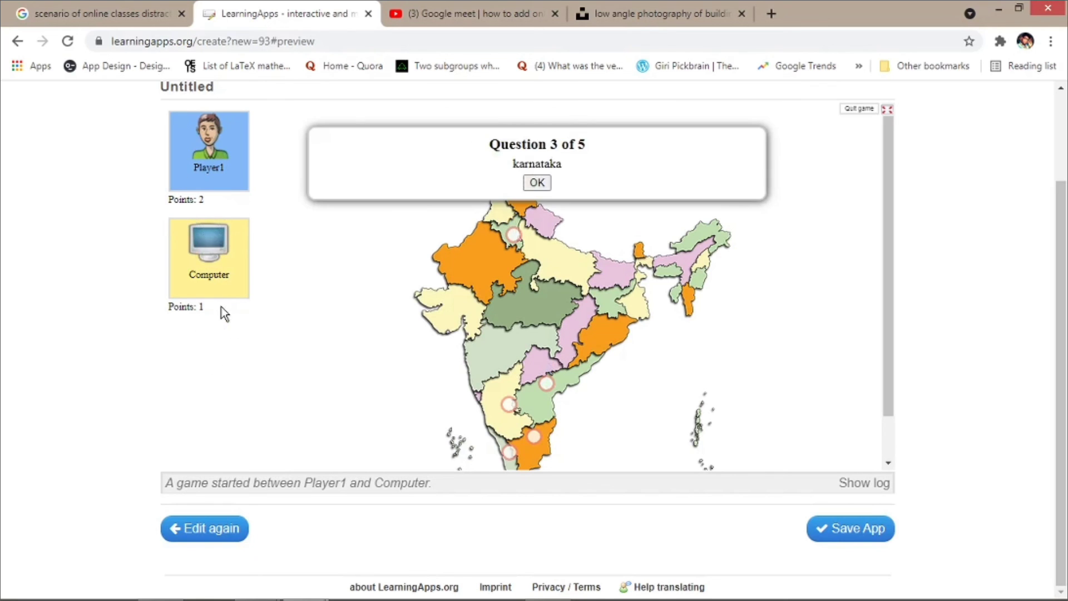
pyautogui.click(537, 183)
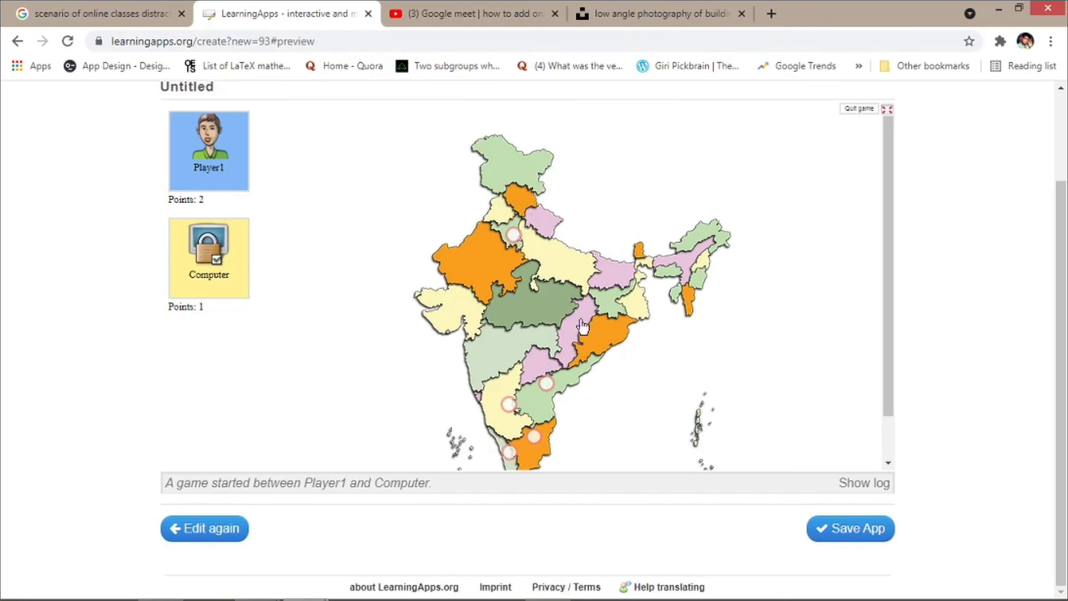
pyautogui.click(509, 403)
pyautogui.click(538, 372)
pyautogui.click(870, 536)
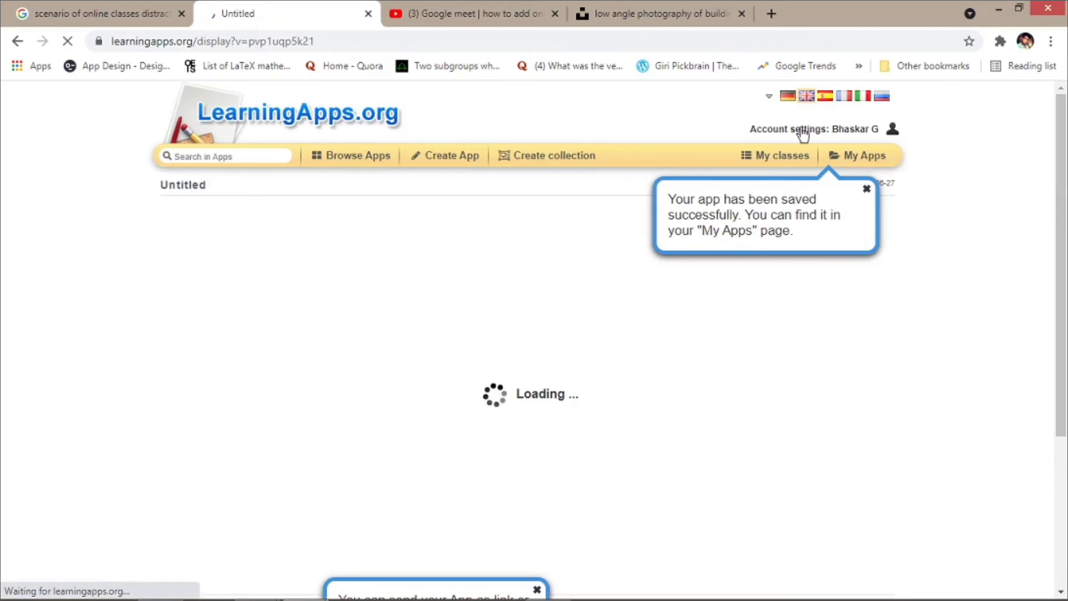
# Open the Horse race template's example from the app creation templates and start it in single-player mode
pyautogui.click(462, 159)
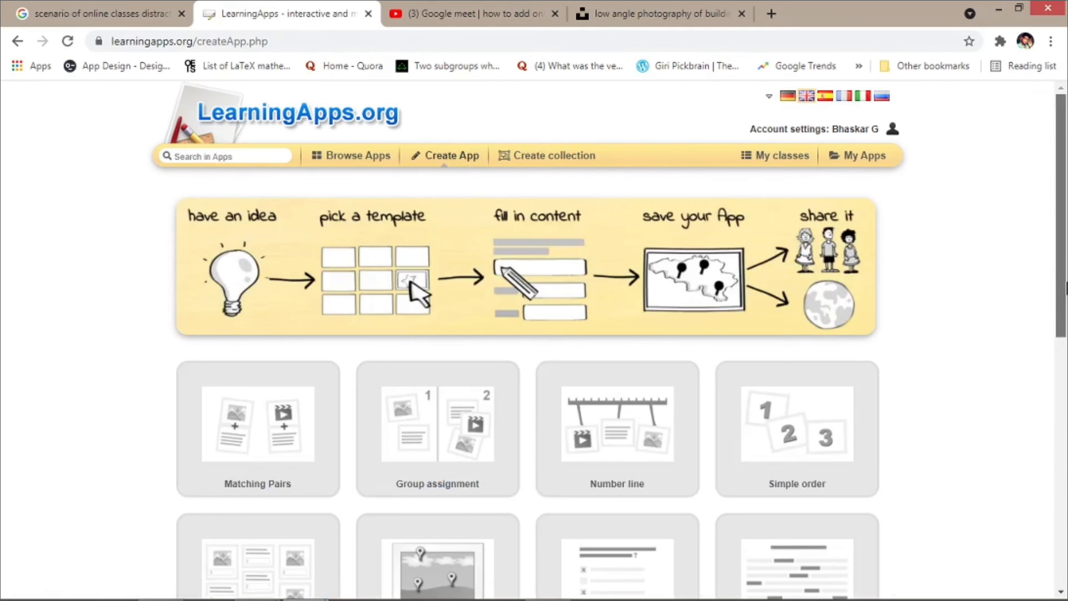
pyautogui.moveTo(1060, 298); pyautogui.dragTo(1065, 526)
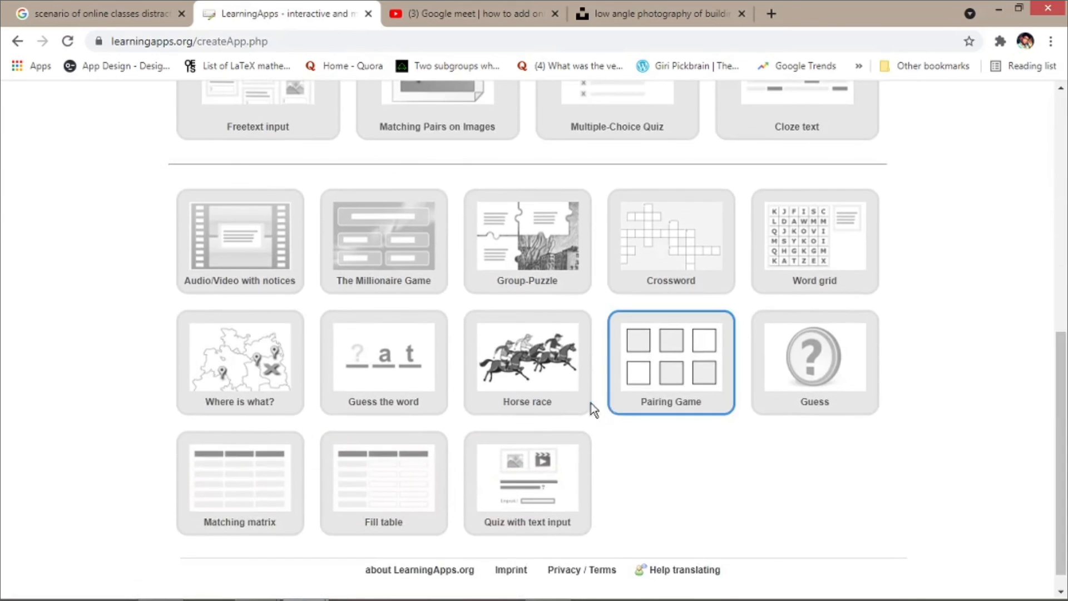
pyautogui.click(505, 382)
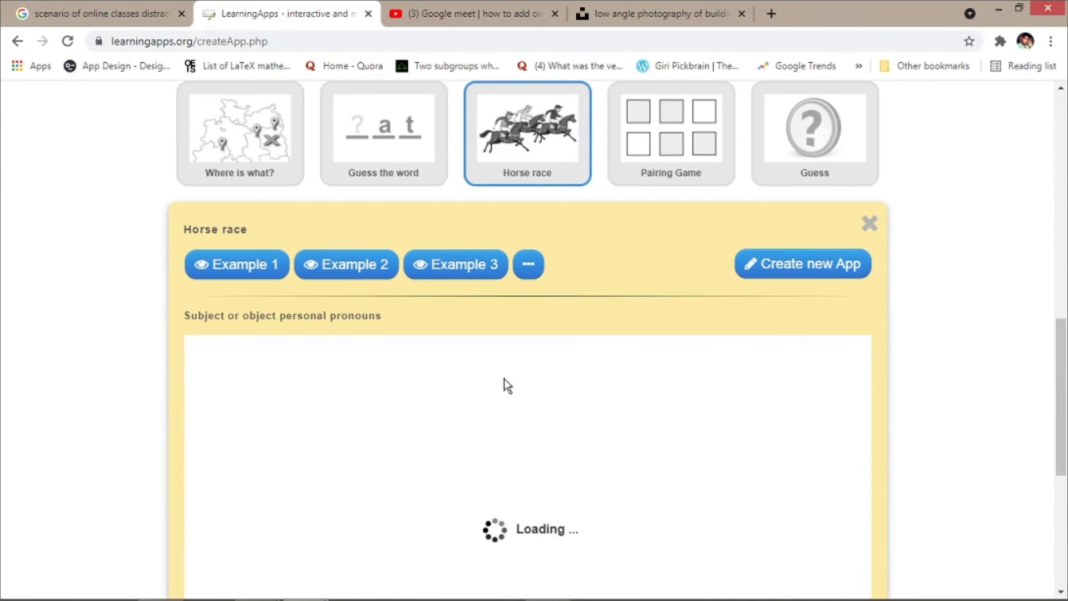
pyautogui.click(527, 487)
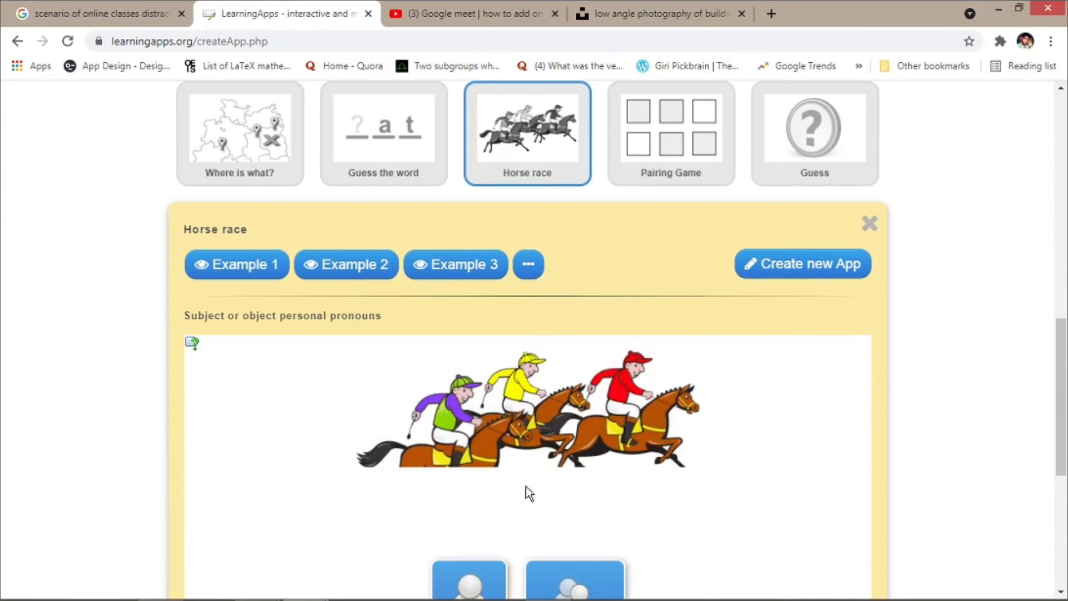
pyautogui.moveTo(1065, 377); pyautogui.dragTo(1065, 438)
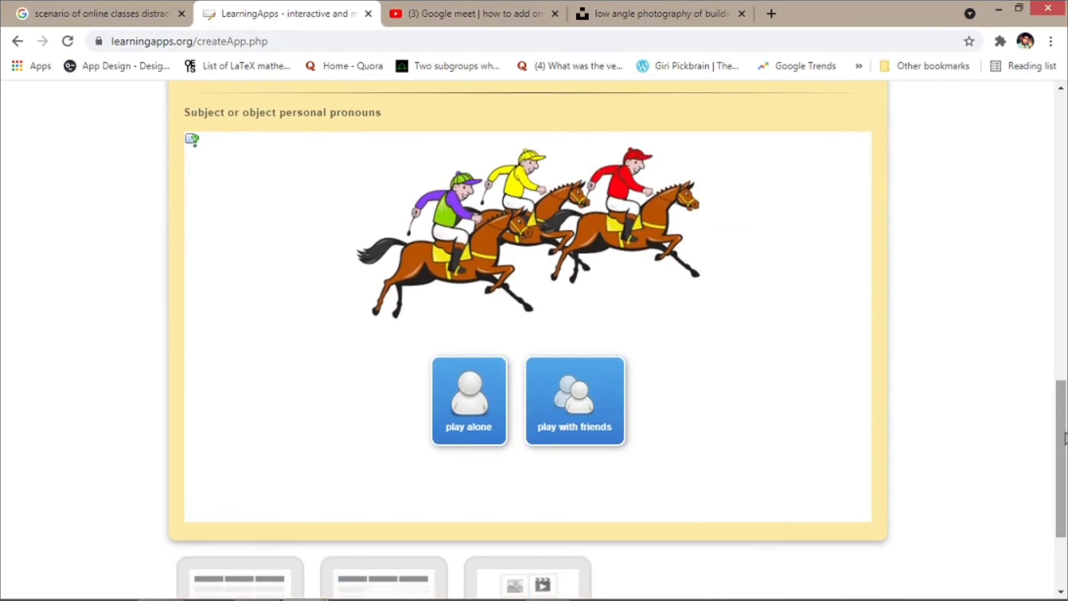
pyautogui.click(468, 414)
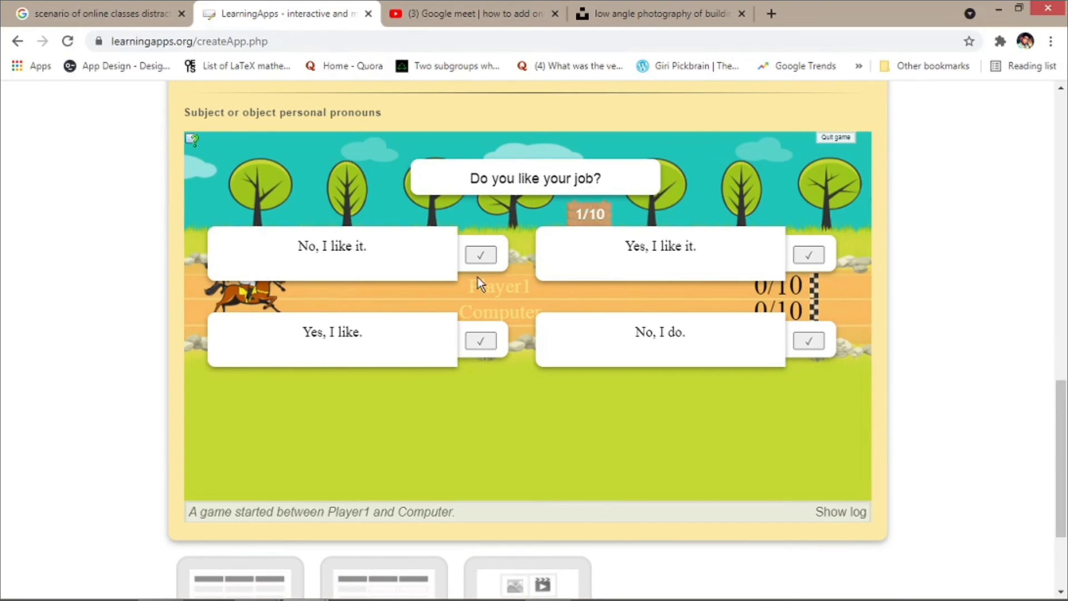
# Answer the first three Horse race questions with "Yes, I like it.", "us" and "they"
pyautogui.click(806, 257)
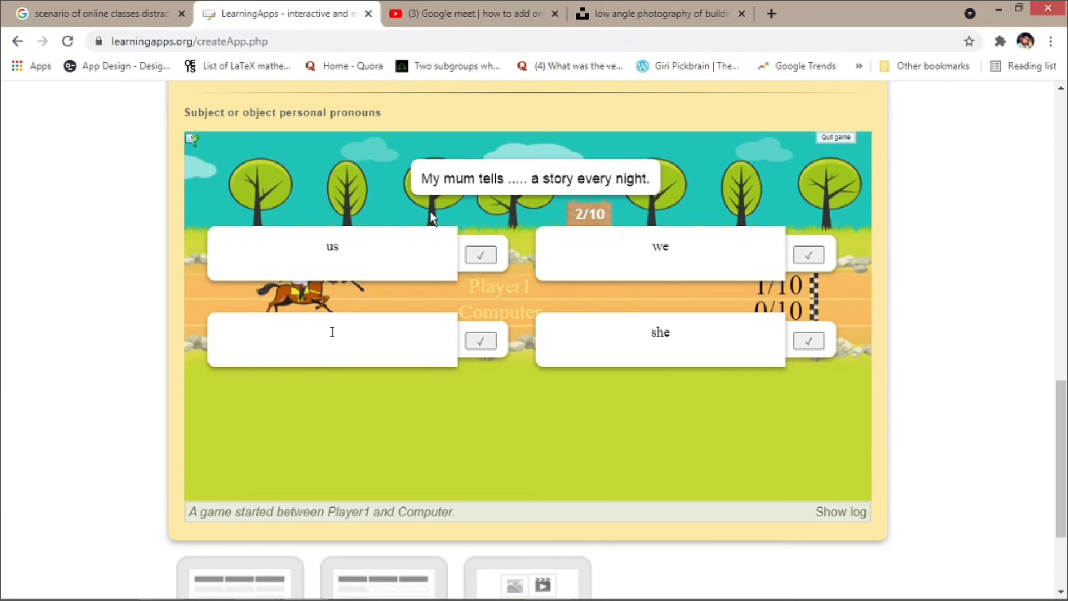
pyautogui.click(482, 255)
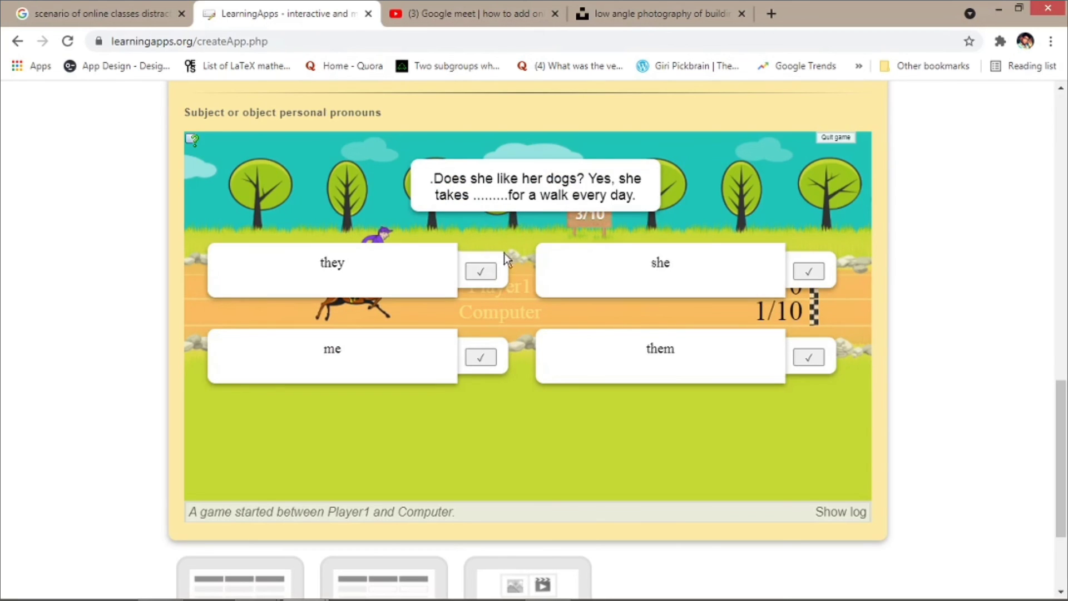
pyautogui.click(485, 273)
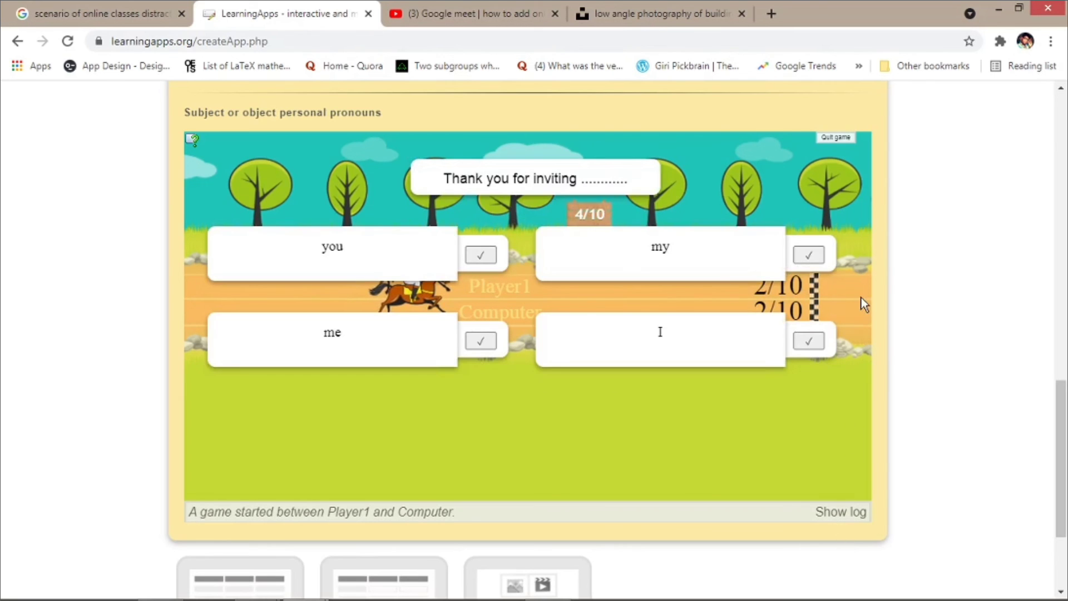
# Request to quit the running Horse race game, cancel the confirmation and close the template's example
pyautogui.scroll(1, 854, 234)
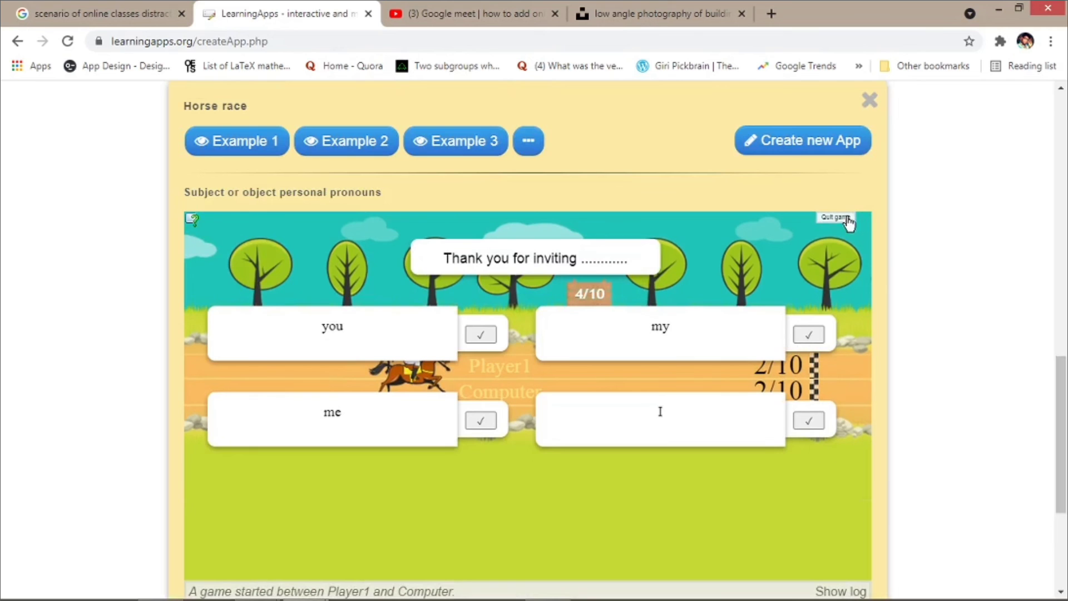
pyautogui.click(848, 222)
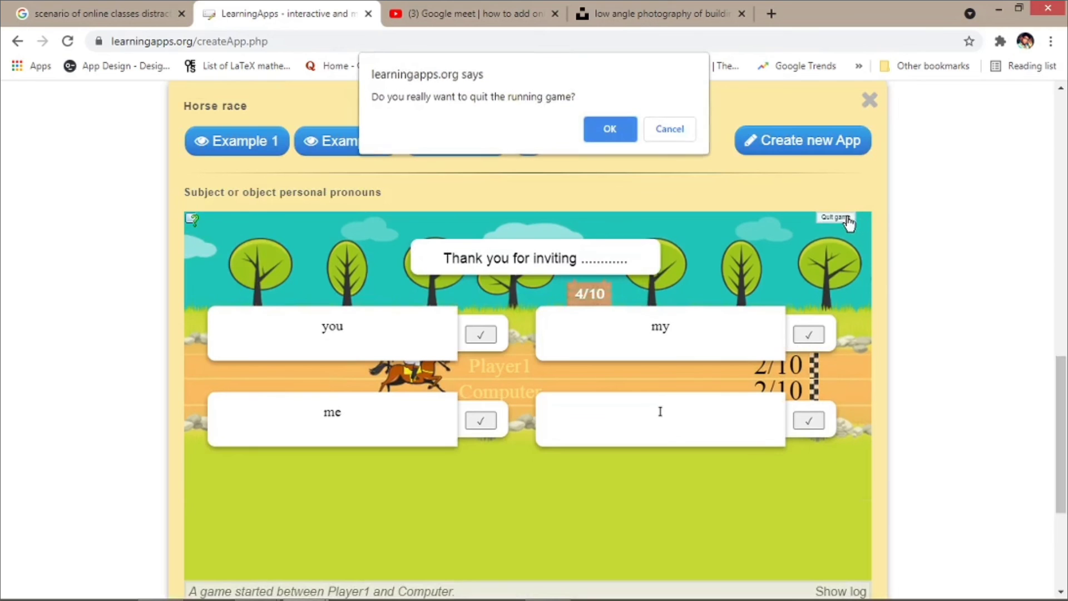
pyautogui.click(653, 129)
pyautogui.click(869, 100)
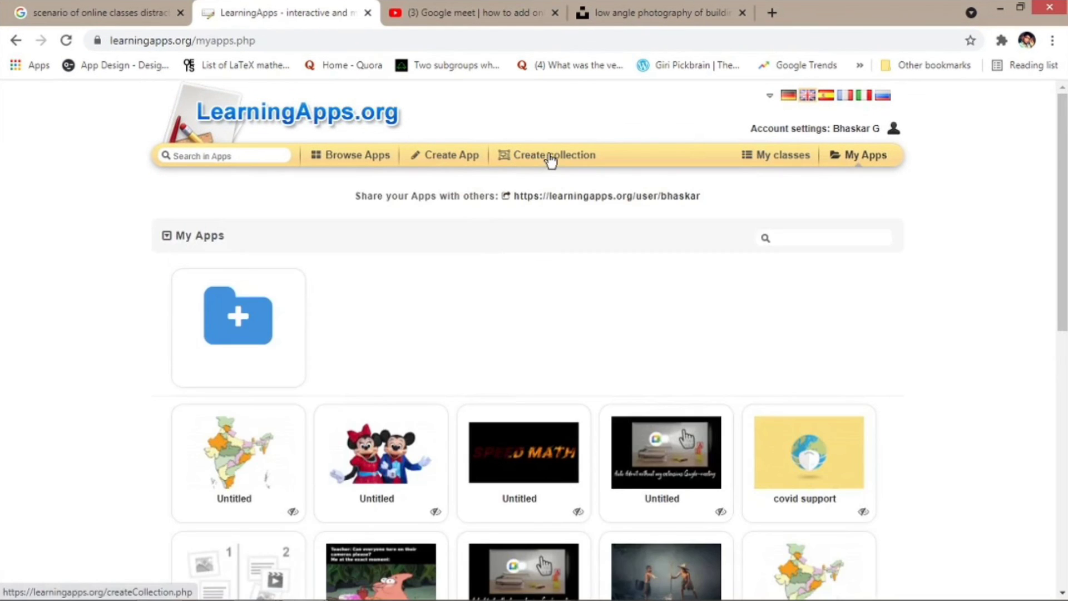
# Open the existing "Boss" collection from the list of own collections
pyautogui.click(550, 160)
pyautogui.click(692, 383)
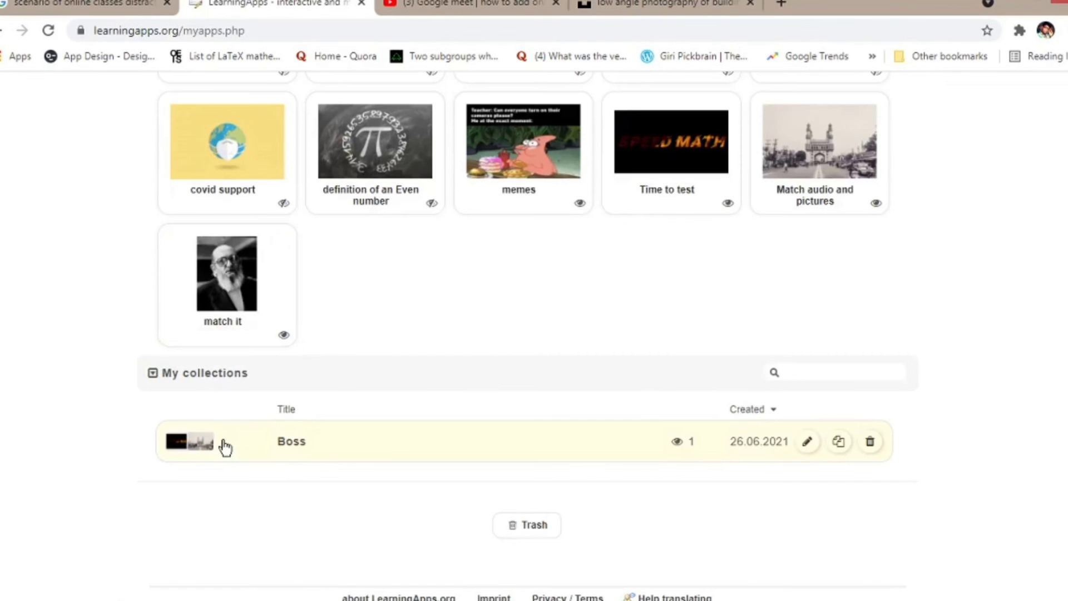
pyautogui.click(224, 446)
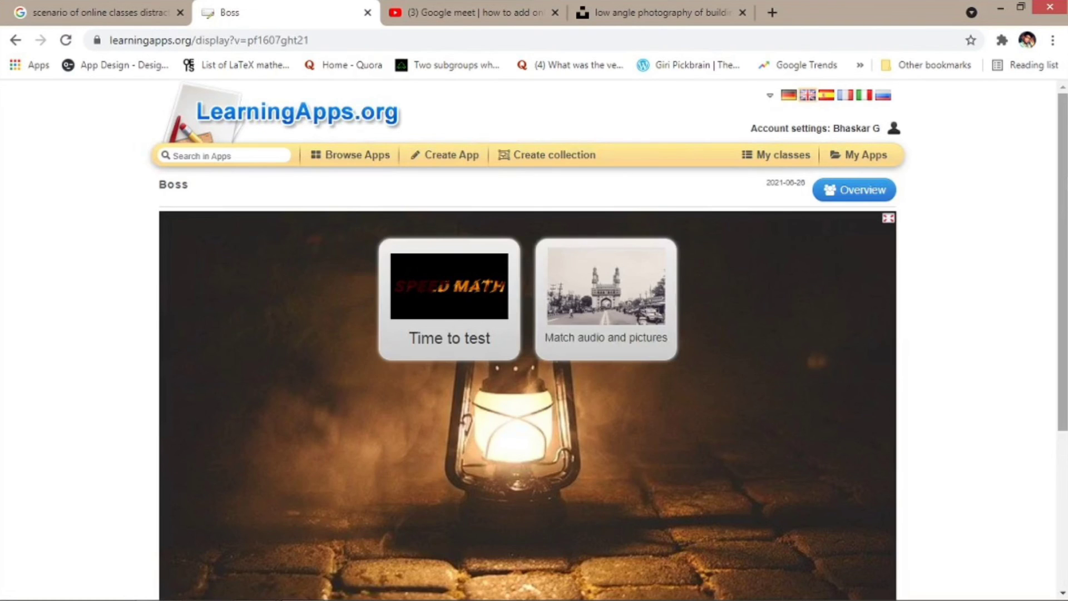